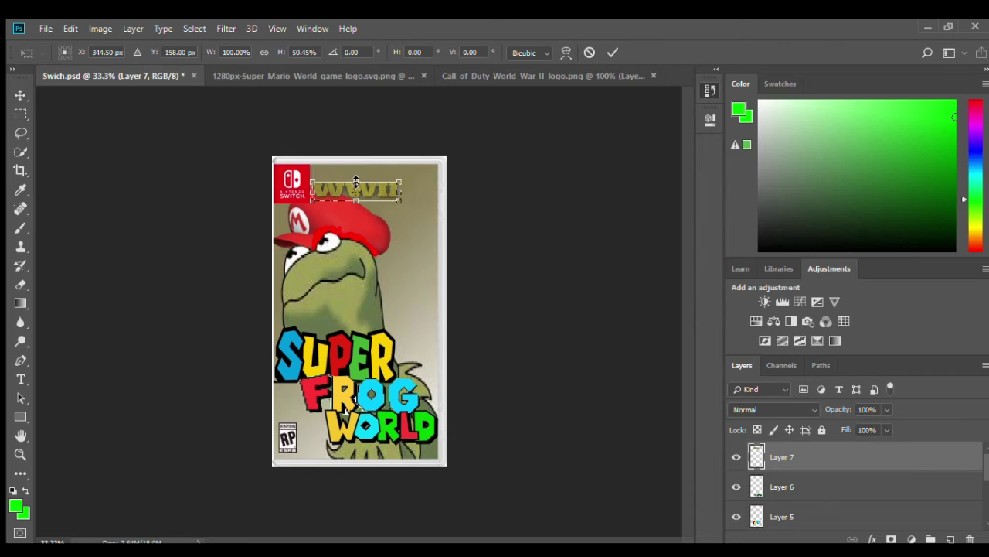
- Move the WWII text right and down and stretch it taller upward with Free Transform
{"action": "mouse_move", "coordinate": [332, 176]}
{"action": "left_mouse_down"}
{"action": "mouse_move", "coordinate": [396, 187]}
{"action": "mouse_move", "coordinate": [365, 197]}
{"action": "mouse_move", "coordinate": [345, 186]}
{"action": "left_mouse_up"}
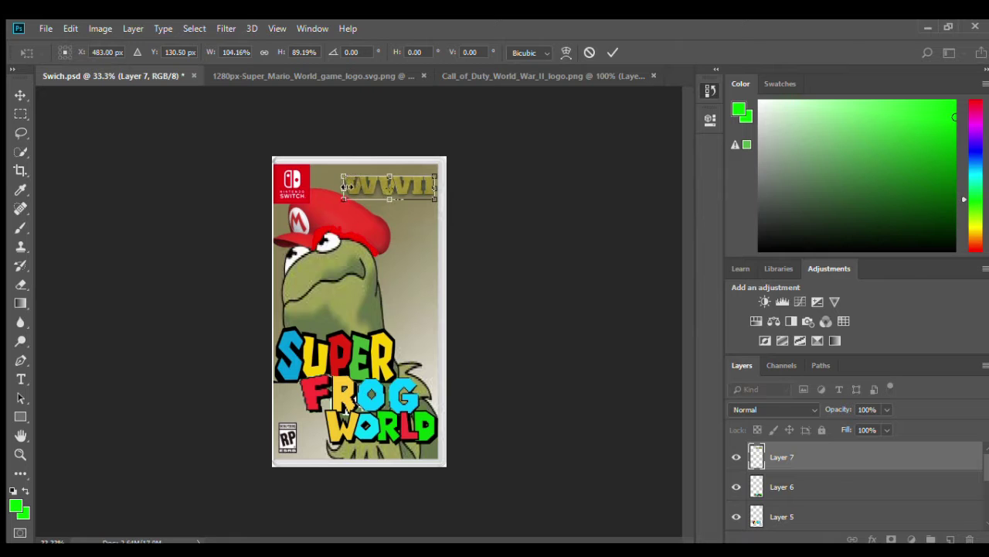
{"action": "left_click_drag", "start_coordinate": [392, 173], "coordinate": [391, 162]}
{"action": "mouse_move", "coordinate": [390, 200]}
{"action": "left_mouse_down"}
{"action": "mouse_move", "coordinate": [359, 185]}
{"action": "mouse_move", "coordinate": [370, 189]}
{"action": "left_mouse_up"}
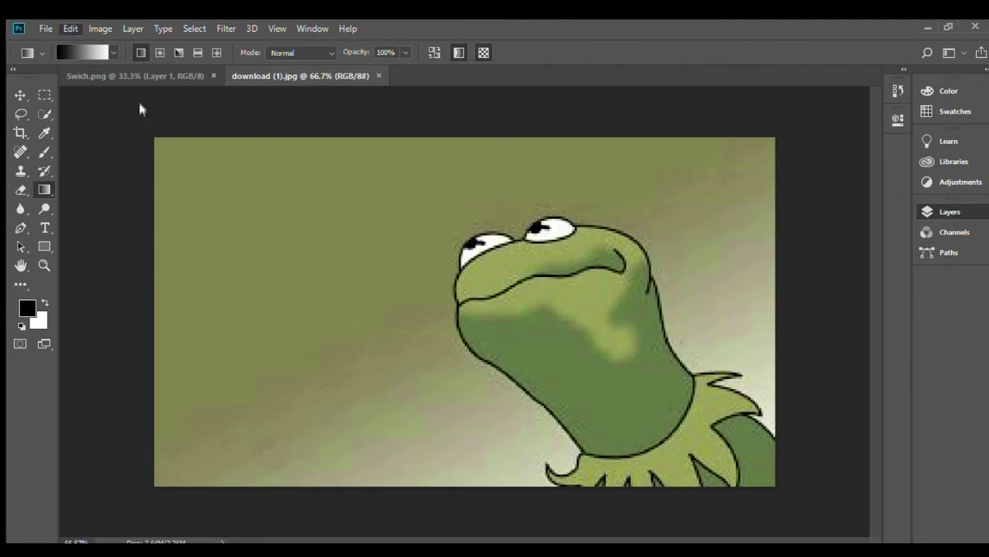
- Sample the Kermit picture's olive green background as the foreground colour
{"action": "left_click_drag", "start_coordinate": [221, 197], "coordinate": [147, 126]}
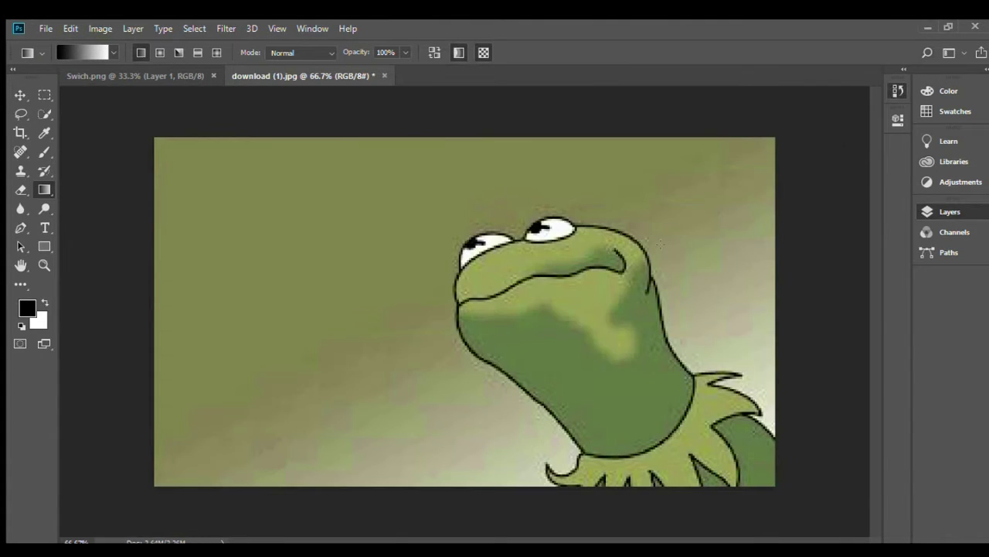
{"action": "left_click", "coordinate": [44, 133]}
{"action": "left_click", "coordinate": [315, 279]}
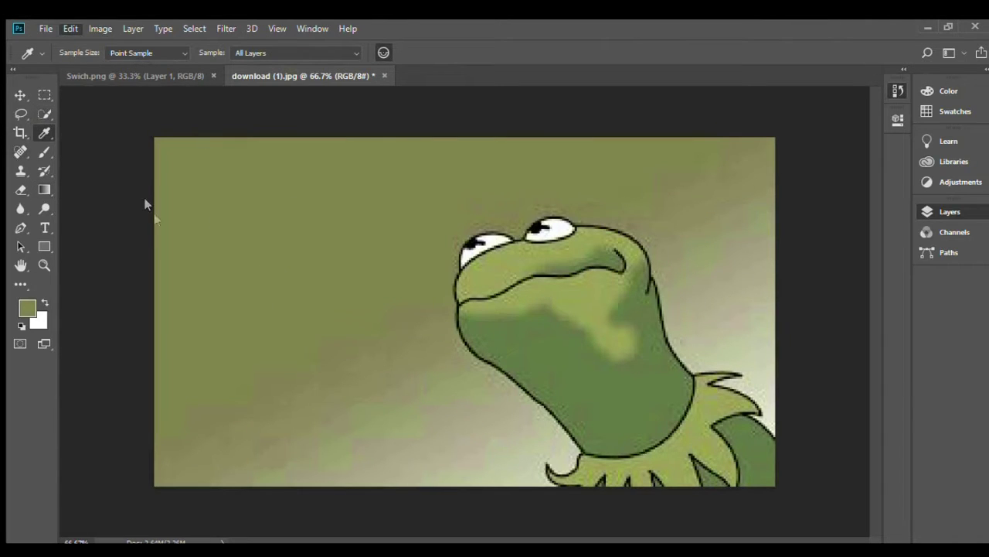
- Marquee-select the entire Kermit picture and paste it into the Switch template
{"action": "left_click", "coordinate": [44, 94]}
{"action": "left_click_drag", "start_coordinate": [98, 97], "coordinate": [819, 510]}
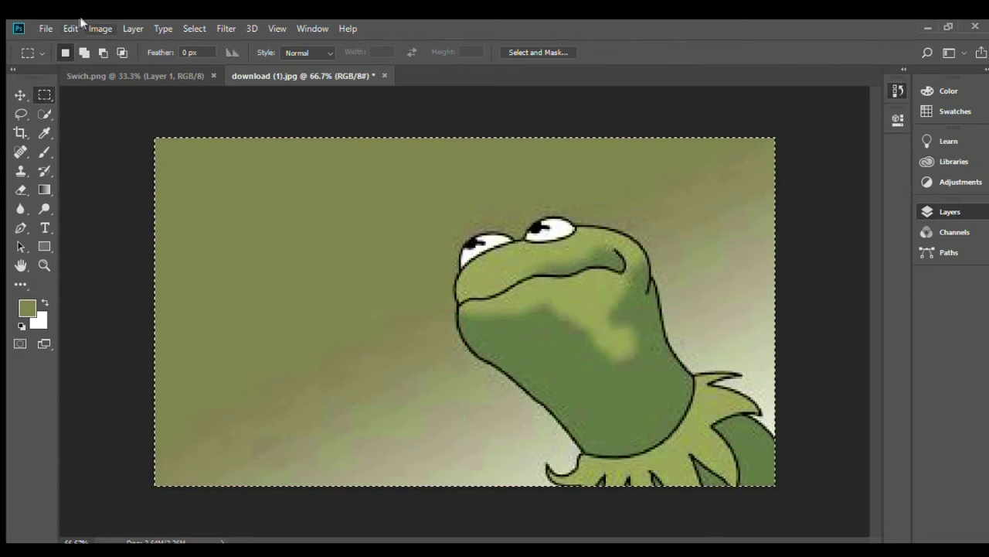
{"action": "left_click", "coordinate": [181, 74]}
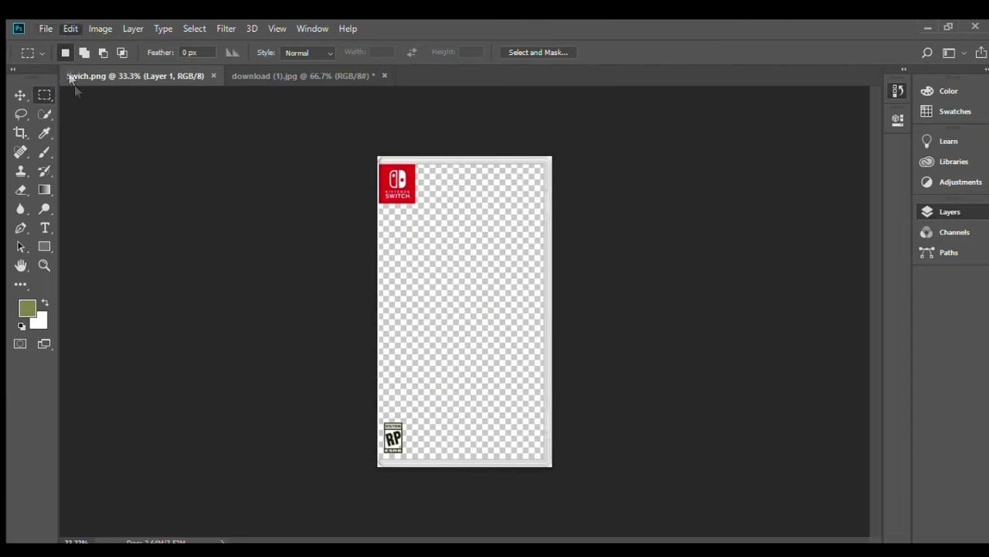
{"action": "key", "text": "ctrl+v"}
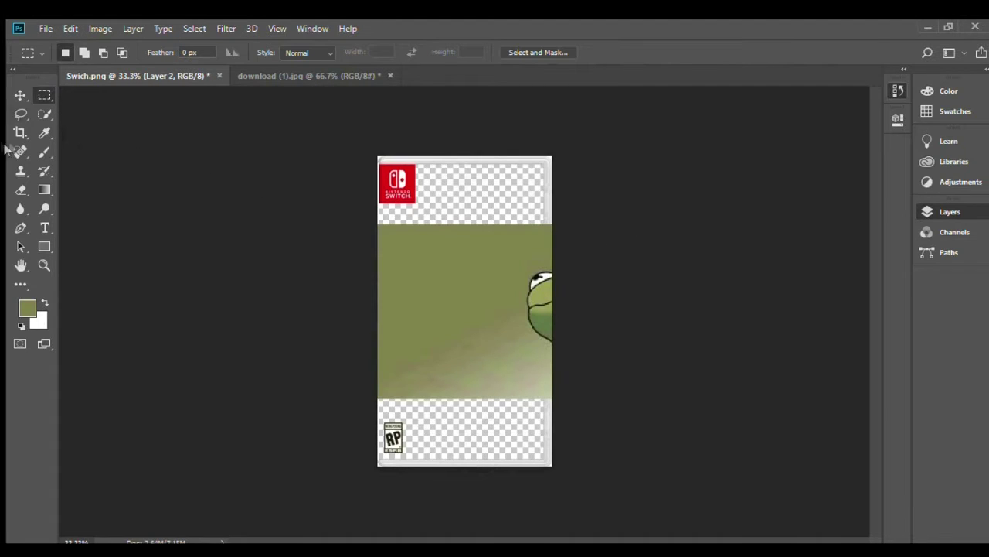
- Drag the pasted Kermit layer left, nudge all layers together, then reselect Kermit
{"action": "left_click", "coordinate": [20, 94]}
{"action": "left_click_drag", "start_coordinate": [450, 306], "coordinate": [325, 311]}
{"action": "left_click", "coordinate": [140, 51]}
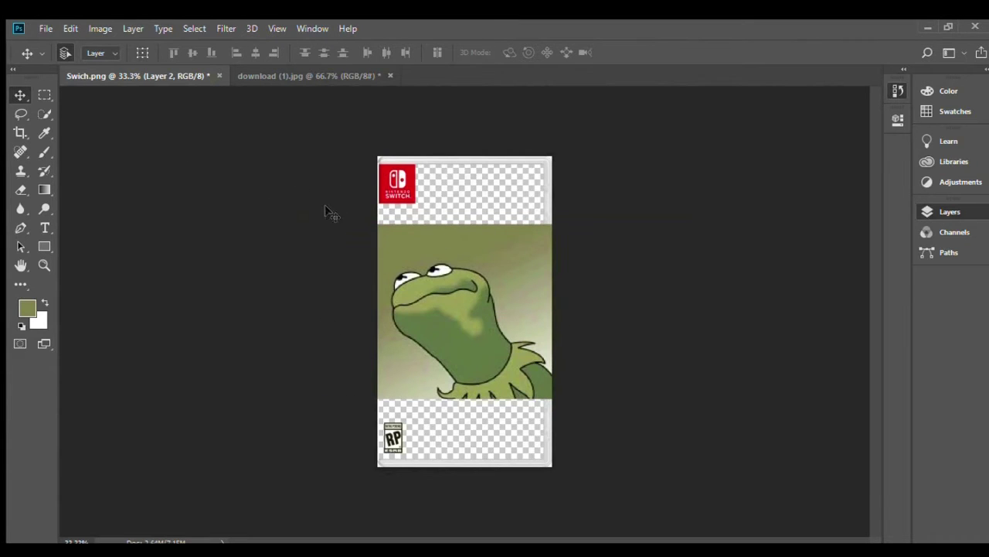
{"action": "key", "text": "ctrl+alt+a"}
{"action": "mouse_move", "coordinate": [479, 296]}
{"action": "left_mouse_down"}
{"action": "mouse_move", "coordinate": [455, 307]}
{"action": "mouse_move", "coordinate": [495, 279]}
{"action": "mouse_move", "coordinate": [484, 298]}
{"action": "left_mouse_up"}
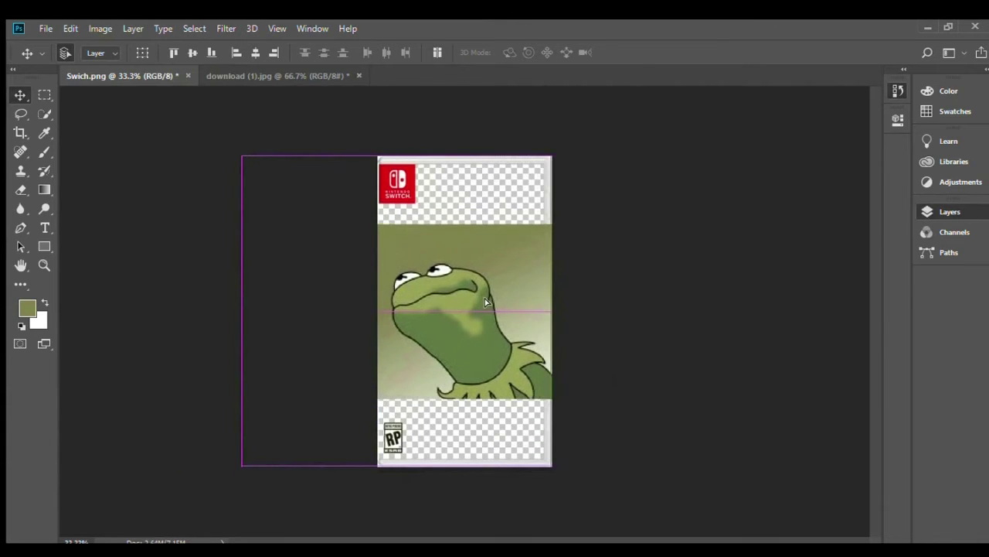
{"action": "left_click", "coordinate": [338, 254]}
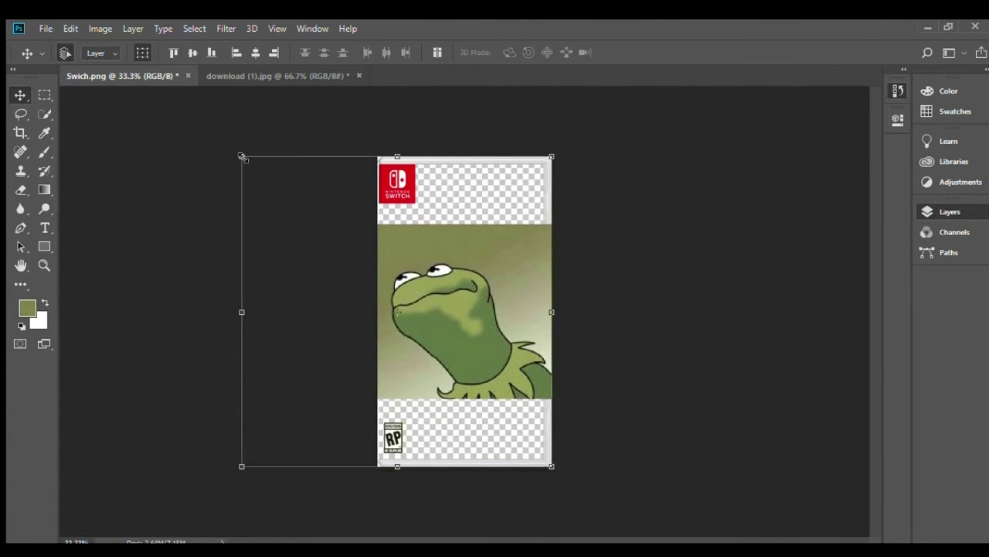
- Free Transform the Kermit layer, enter a position value of 720, and commit
{"action": "mouse_move", "coordinate": [242, 157]}
{"action": "left_mouse_down"}
{"action": "mouse_move", "coordinate": [296, 258]}
{"action": "mouse_move", "coordinate": [243, 148]}
{"action": "mouse_move", "coordinate": [240, 157]}
{"action": "left_mouse_up"}
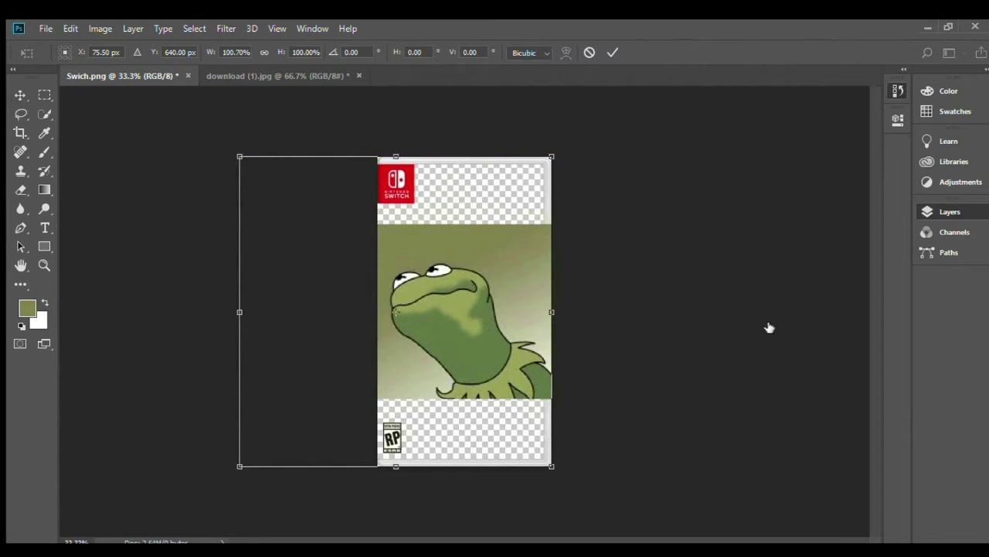
{"action": "left_click", "coordinate": [63, 49]}
{"action": "type", "text": "720"}
{"action": "left_click", "coordinate": [65, 52]}
{"action": "left_click", "coordinate": [20, 94]}
{"action": "key", "text": "Return"}
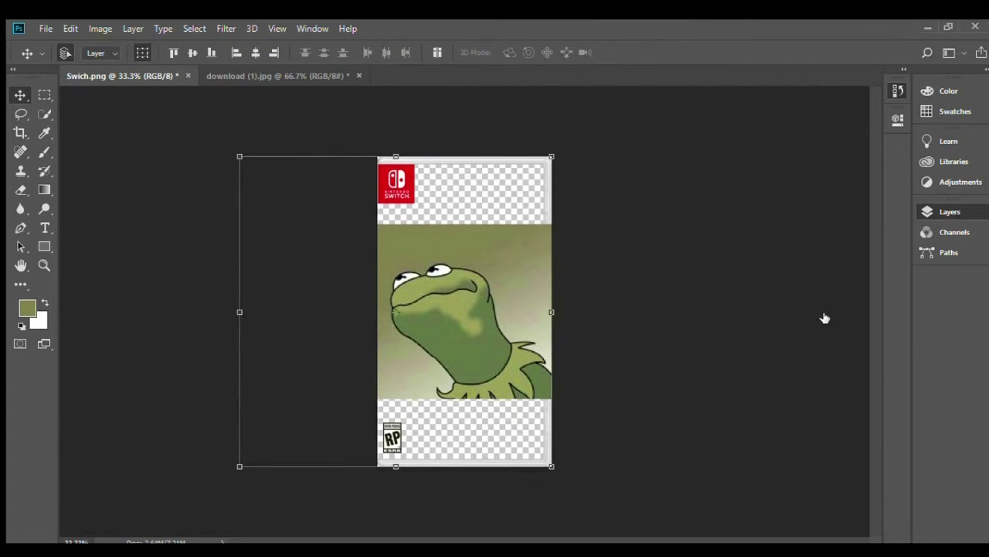
{"action": "key", "text": "alt+bracketright"}
{"action": "key", "text": "alt+bracketright"}
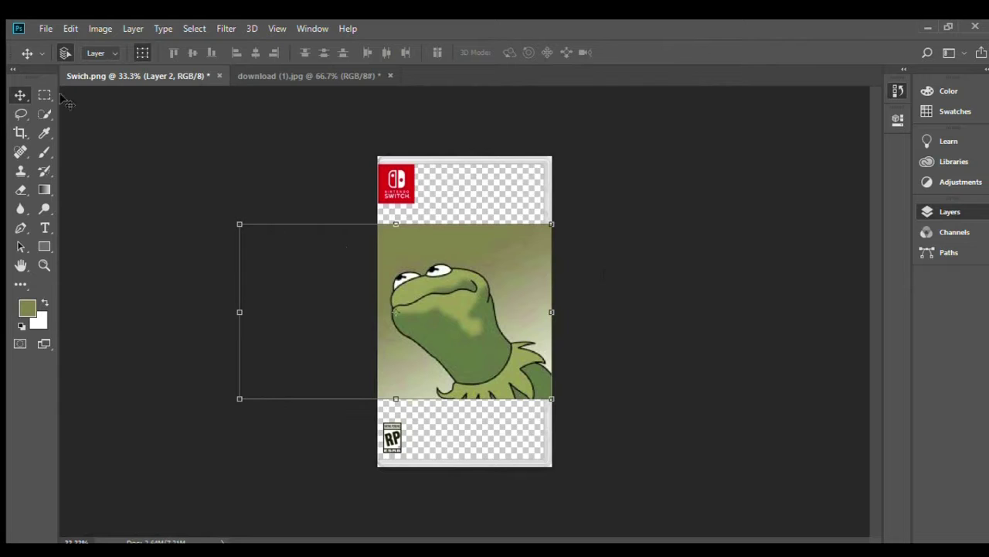
- Try lasso and rectangular marquee selections across the cover's middle band
{"action": "left_click", "coordinate": [21, 114]}
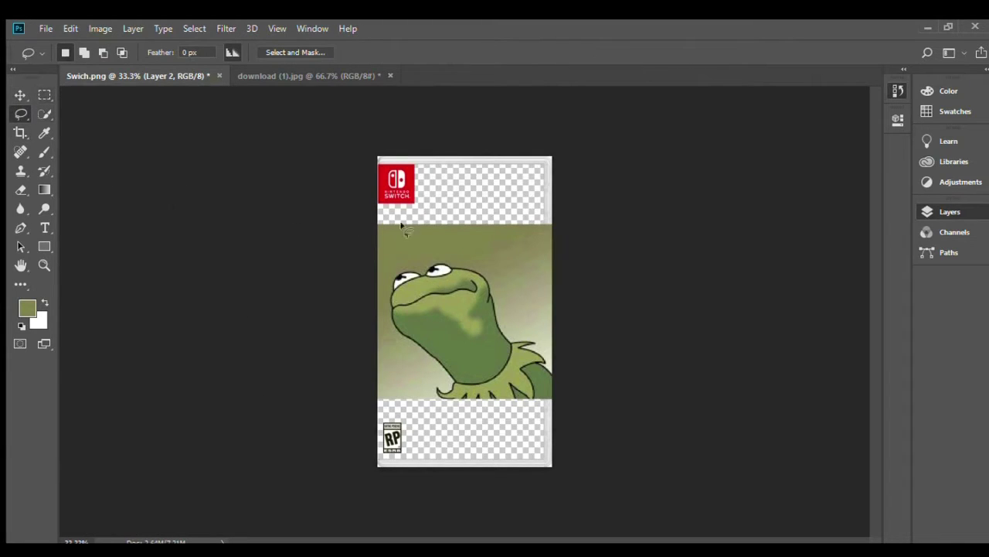
{"action": "left_click_drag", "start_coordinate": [365, 244], "coordinate": [637, 354]}
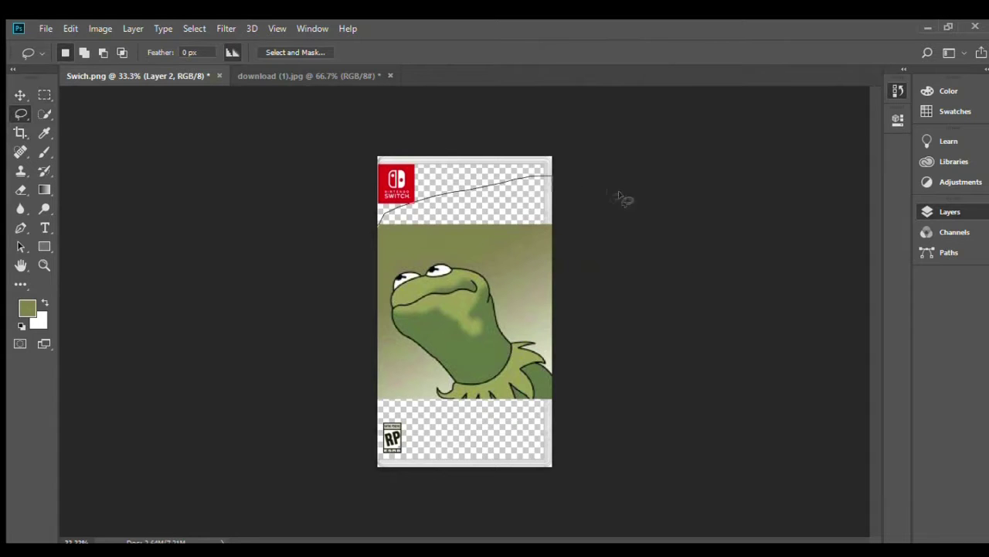
{"action": "left_click_drag", "start_coordinate": [637, 357], "coordinate": [173, 316]}
{"action": "left_click", "coordinate": [44, 94]}
{"action": "left_click_drag", "start_coordinate": [348, 207], "coordinate": [610, 413]}
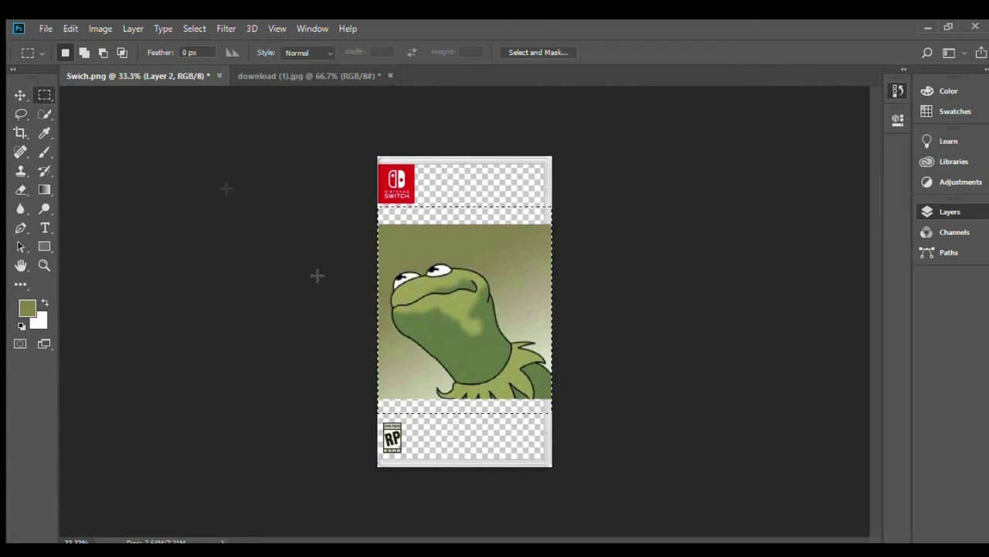
{"action": "left_click_drag", "start_coordinate": [448, 339], "coordinate": [449, 339]}
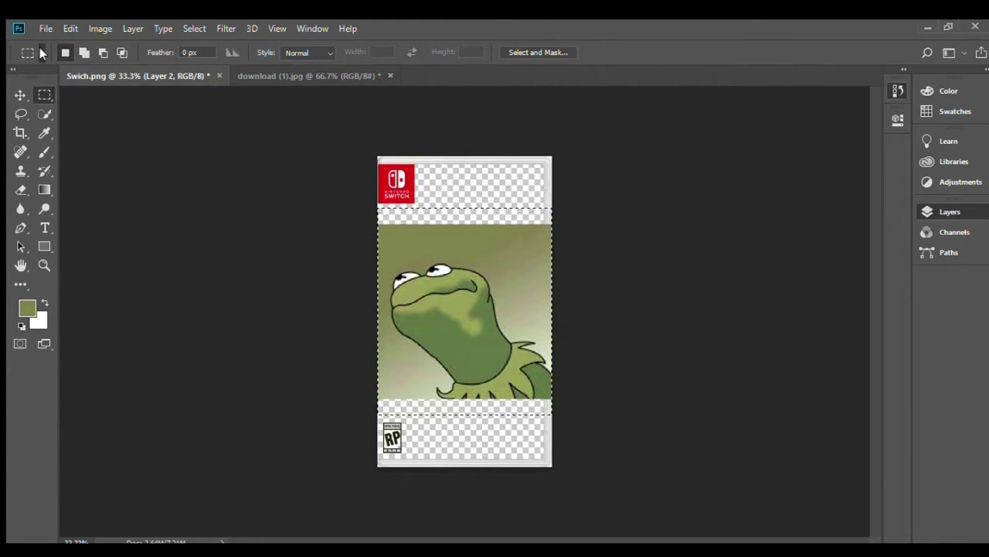
- Set Intersect selection mode, deselect, and drag the Kermit picture right
{"action": "left_click", "coordinate": [121, 52]}
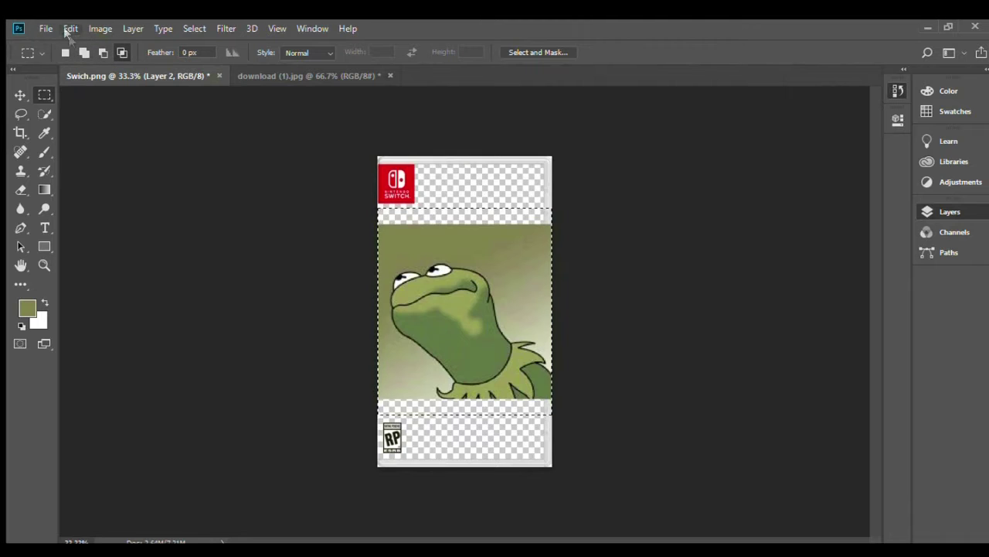
{"action": "key", "text": "ctrl+d"}
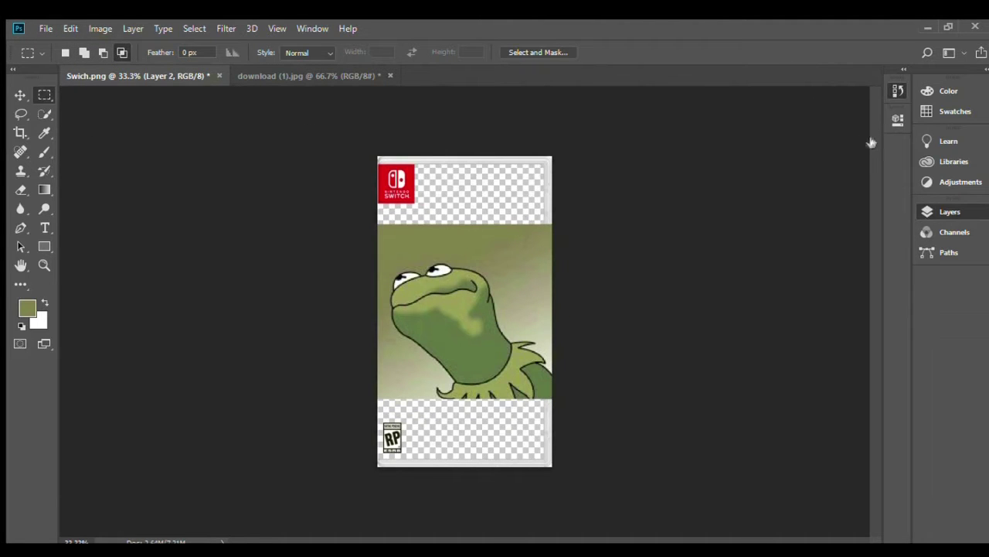
{"action": "left_click_drag", "start_coordinate": [493, 174], "coordinate": [629, 178]}
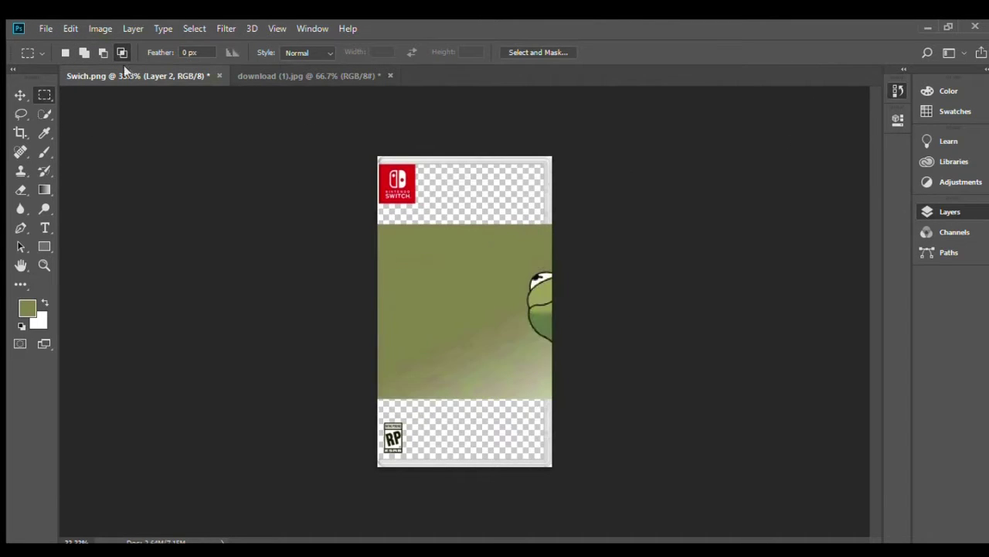
{"action": "left_click", "coordinate": [20, 94]}
- Drag Kermit back left and set the Move tool to auto-select groups
{"action": "left_click_drag", "start_coordinate": [436, 288], "coordinate": [304, 290]}
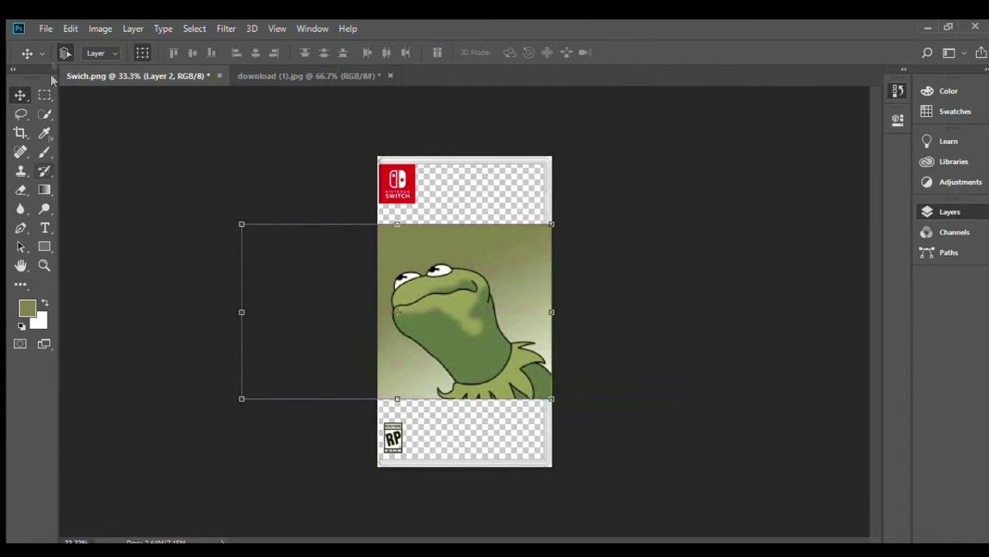
{"action": "left_click", "coordinate": [97, 52]}
{"action": "left_click", "coordinate": [105, 66]}
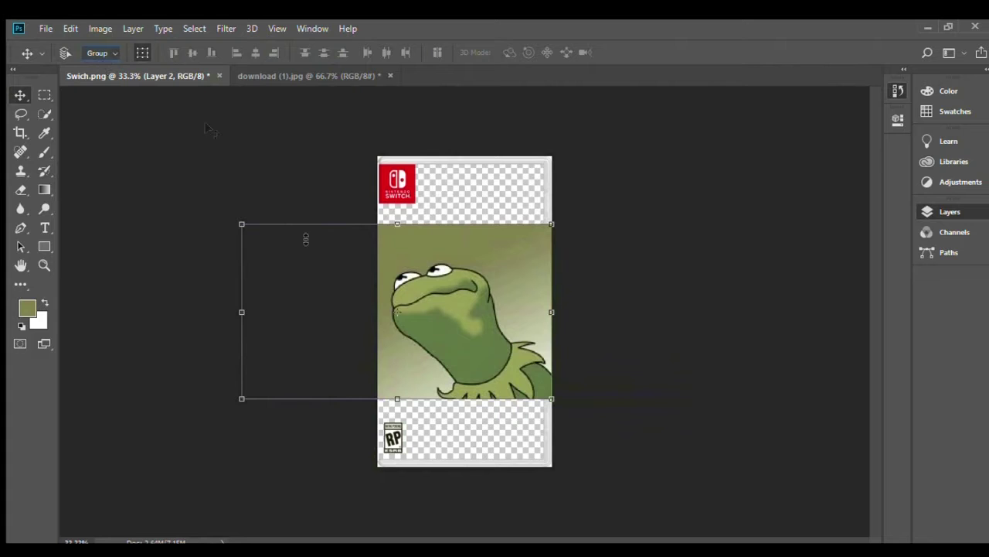
- Stretch Kermit to the cover's top and bottom edges, narrow the right side, and commit
{"action": "left_click_drag", "start_coordinate": [397, 224], "coordinate": [396, 157]}
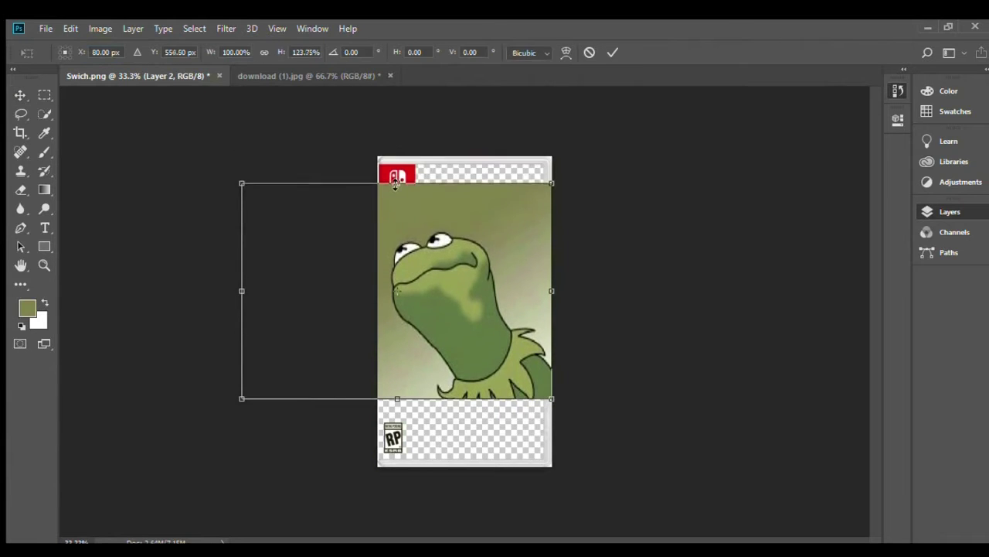
{"action": "left_click_drag", "start_coordinate": [395, 157], "coordinate": [397, 174]}
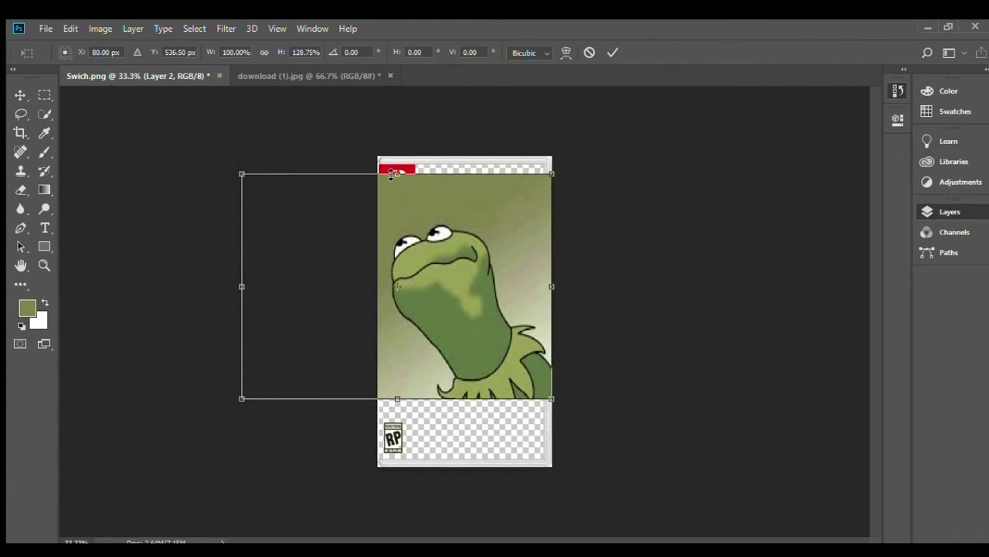
{"action": "left_click_drag", "start_coordinate": [412, 401], "coordinate": [396, 457]}
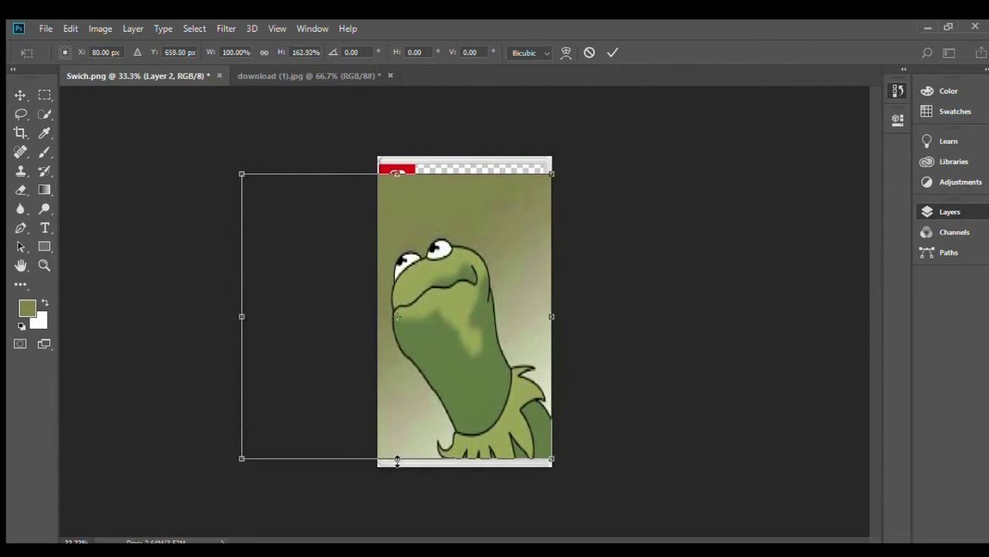
{"action": "left_click_drag", "start_coordinate": [397, 457], "coordinate": [397, 459]}
{"action": "left_click_drag", "start_coordinate": [399, 175], "coordinate": [398, 166]}
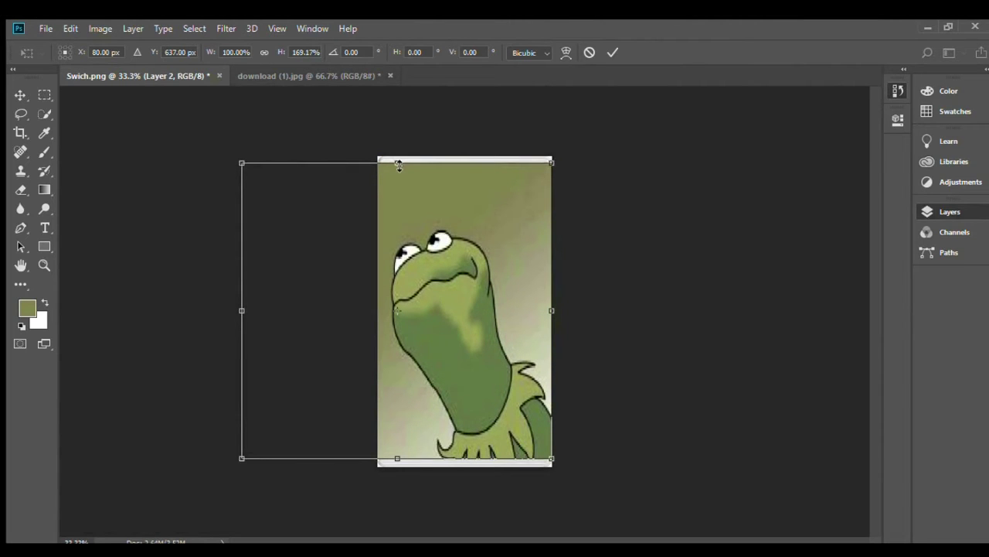
{"action": "left_click_drag", "start_coordinate": [547, 310], "coordinate": [540, 313]}
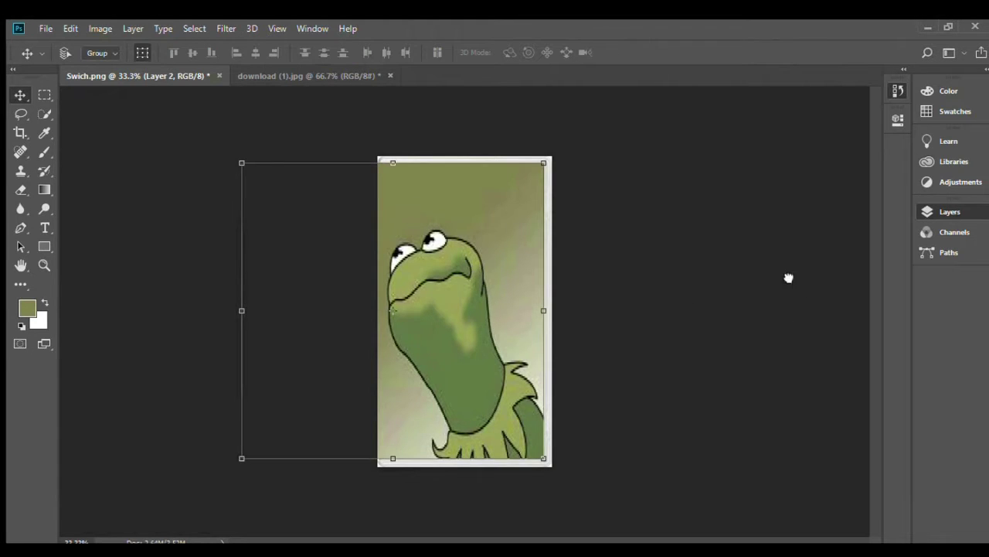
{"action": "key", "text": "Return"}
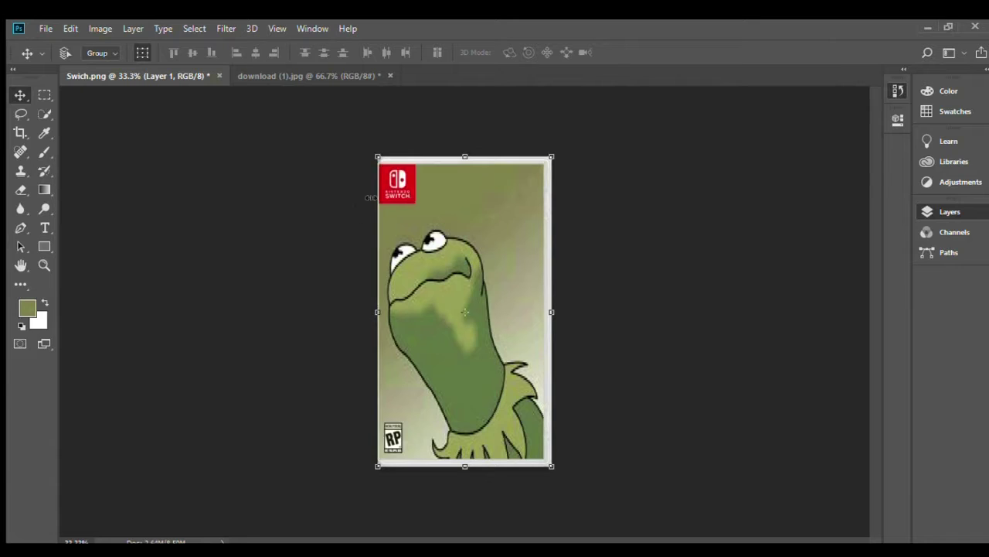
{"action": "left_click", "coordinate": [473, 317]}
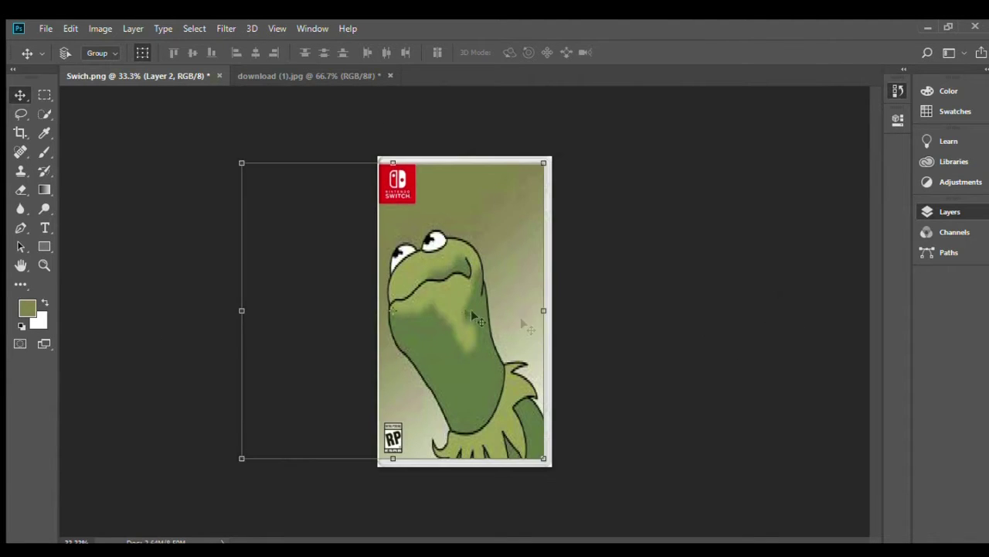
{"action": "left_click_drag", "start_coordinate": [421, 245], "coordinate": [421, 245]}
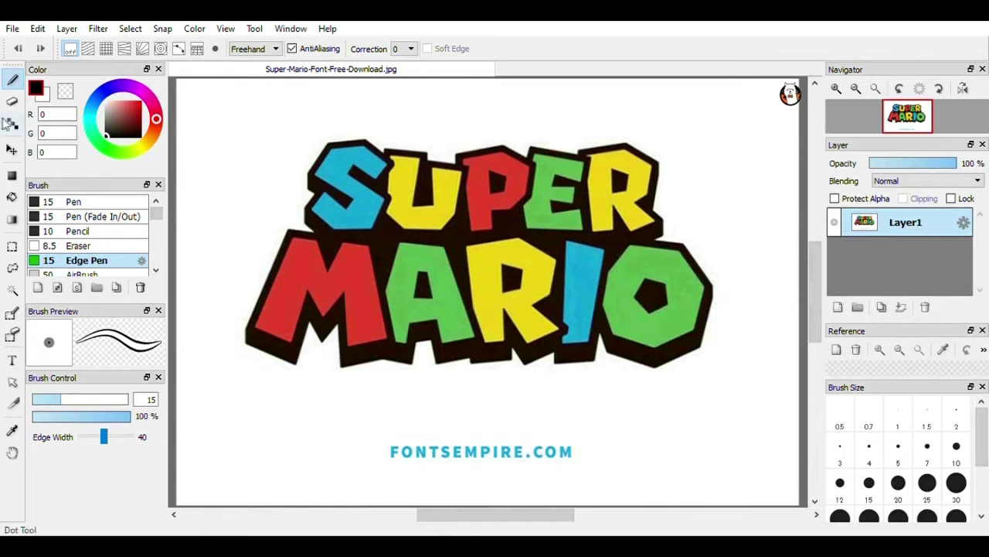
- Bucket-fill the logo's white background with transparency
{"action": "left_click", "coordinate": [11, 196]}
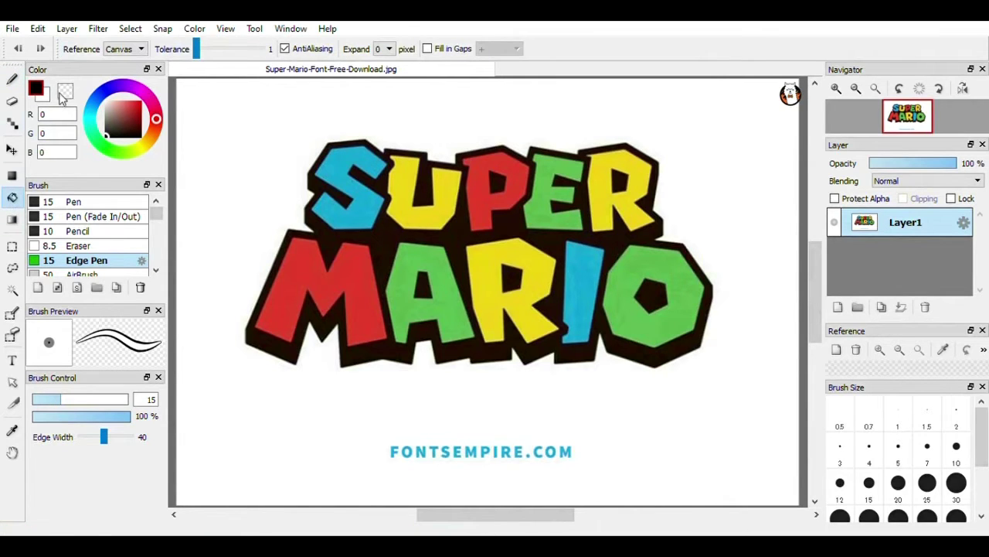
{"action": "left_click", "coordinate": [65, 91]}
{"action": "left_click", "coordinate": [223, 160]}
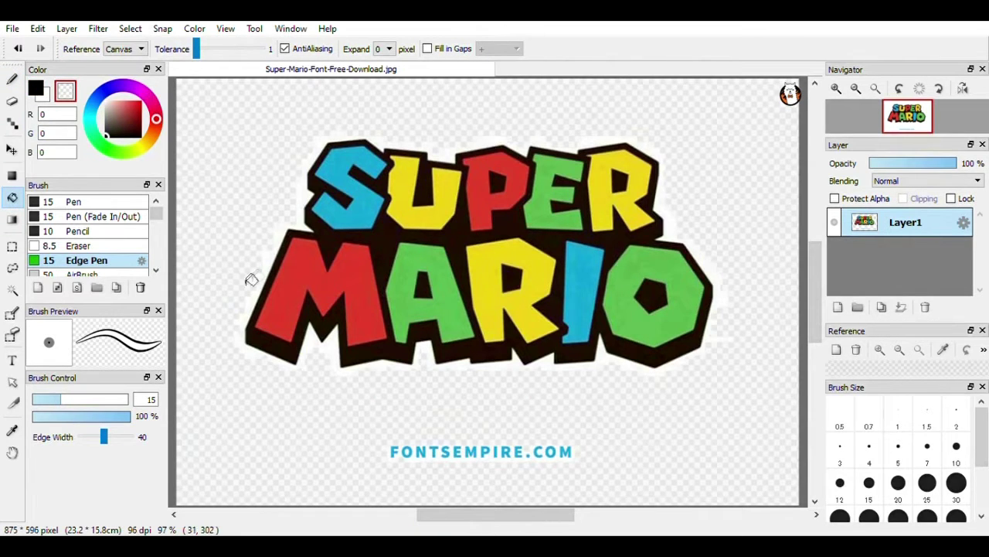
{"action": "scroll", "coordinate": [220, 362], "scroll_direction": "up", "scroll_amount": 3}
{"action": "scroll", "coordinate": [221, 362], "scroll_direction": "down", "scroll_amount": 3}
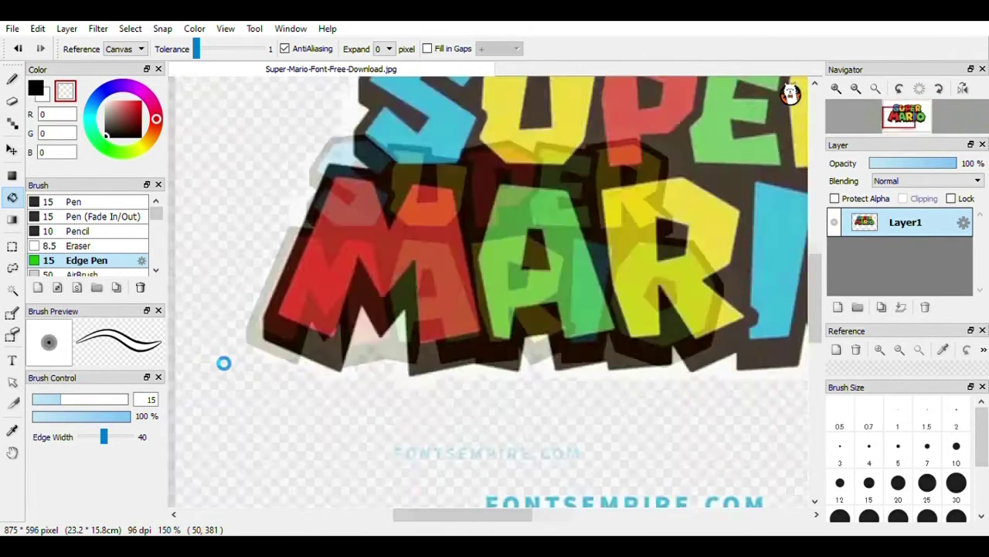
- Erase the FONTSEMPIRE.COM watermark beneath the logo
{"action": "left_click", "coordinate": [13, 101]}
{"action": "mouse_move", "coordinate": [366, 421]}
{"action": "left_mouse_down"}
{"action": "mouse_move", "coordinate": [399, 422]}
{"action": "mouse_move", "coordinate": [375, 424]}
{"action": "mouse_move", "coordinate": [378, 437]}
{"action": "mouse_move", "coordinate": [330, 417]}
{"action": "left_mouse_up"}
{"action": "mouse_move", "coordinate": [463, 433]}
{"action": "left_mouse_down"}
{"action": "mouse_move", "coordinate": [407, 419]}
{"action": "mouse_move", "coordinate": [477, 420]}
{"action": "mouse_move", "coordinate": [466, 430]}
{"action": "mouse_move", "coordinate": [477, 433]}
{"action": "left_mouse_up"}
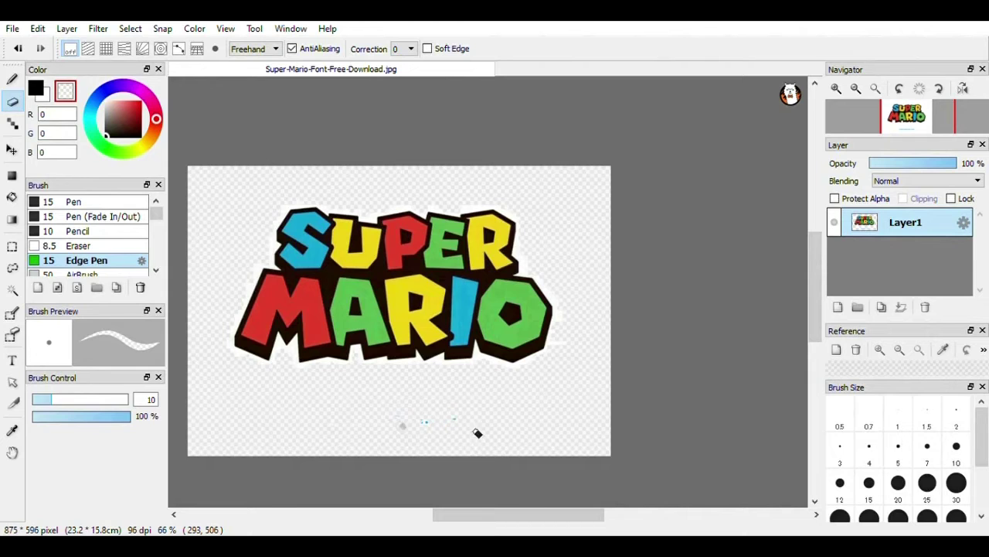
{"action": "left_click_drag", "start_coordinate": [379, 410], "coordinate": [453, 416]}
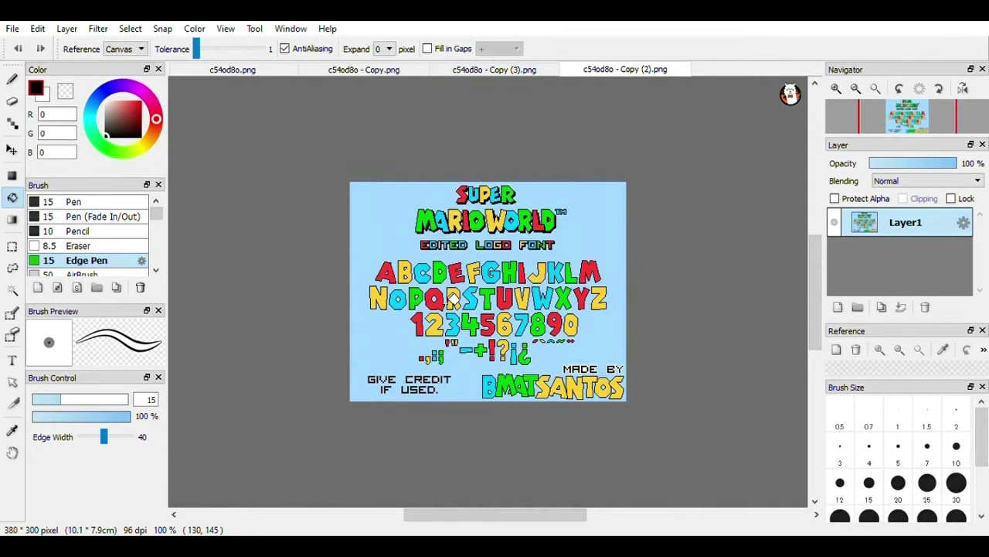
- On the original c54od8o.png sheet, erase a stroke across the rows of numbers
{"action": "left_click", "coordinate": [228, 71]}
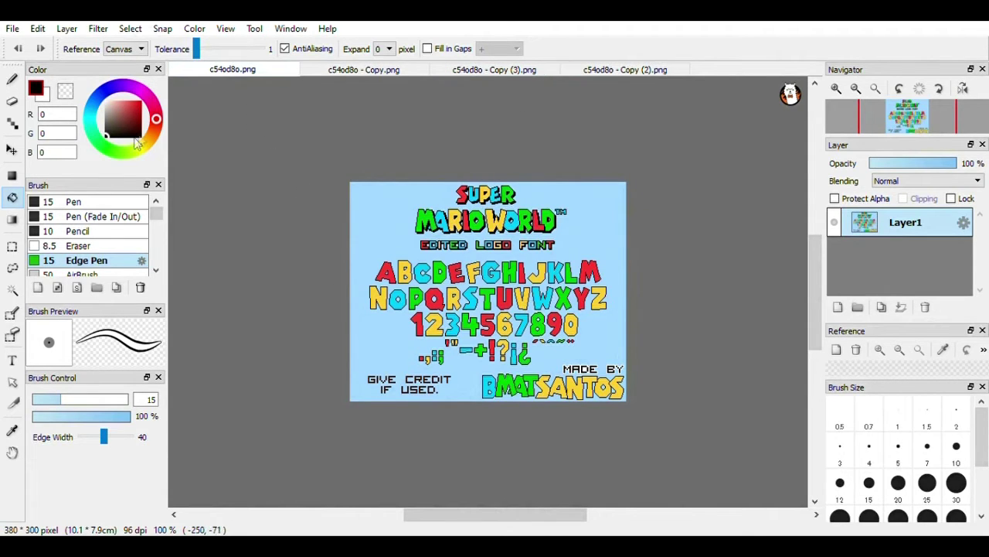
{"action": "left_click", "coordinate": [11, 101]}
{"action": "left_click_drag", "start_coordinate": [530, 358], "coordinate": [334, 334]}
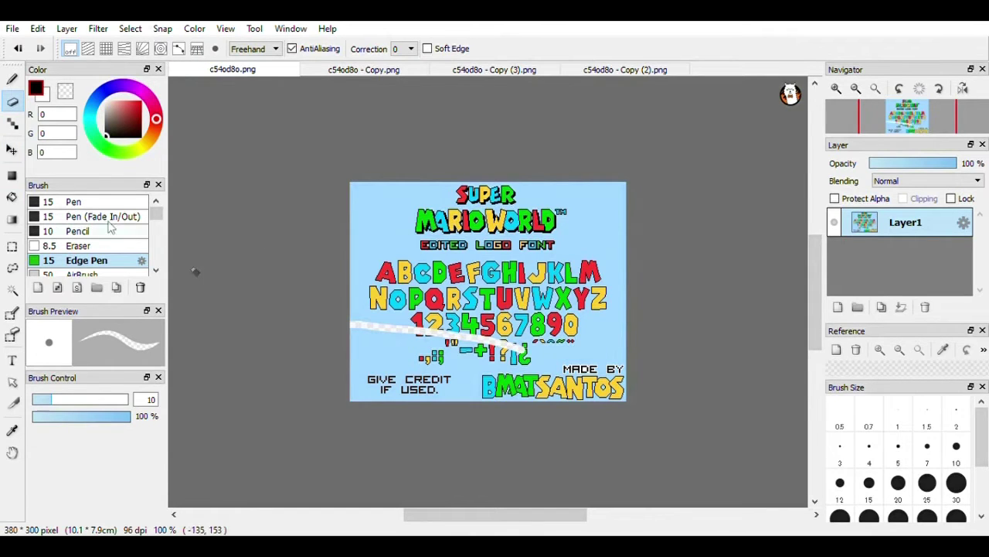
- Lasso a closed selection around the letter F region, extending past the G
{"action": "left_click", "coordinate": [12, 249]}
{"action": "scroll", "coordinate": [569, 347], "scroll_direction": "down", "scroll_amount": 3}
{"action": "scroll", "coordinate": [571, 347], "scroll_direction": "up", "scroll_amount": 5}
{"action": "scroll", "coordinate": [570, 347], "scroll_direction": "down", "scroll_amount": 1}
{"action": "scroll", "coordinate": [288, 133], "scroll_direction": "down", "scroll_amount": 3}
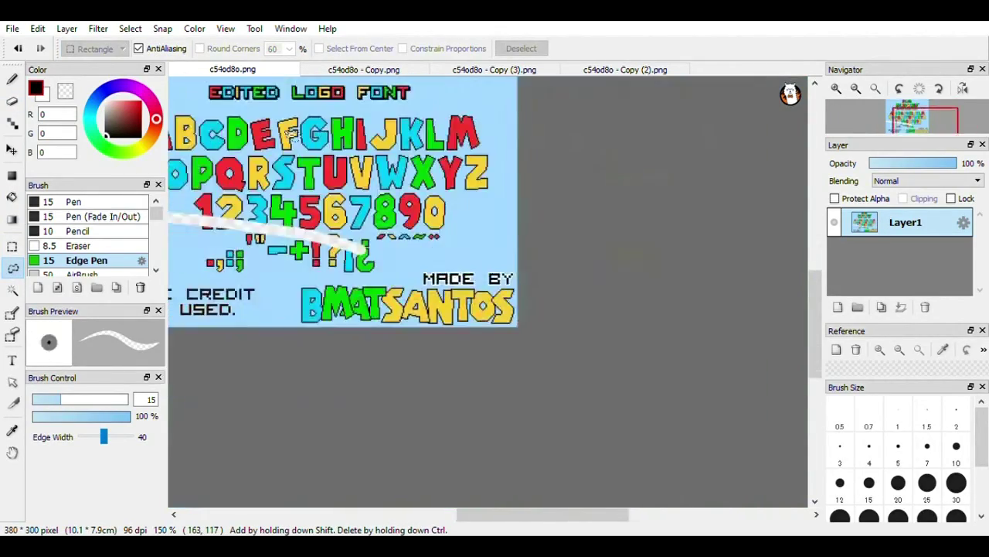
{"action": "scroll", "coordinate": [289, 133], "scroll_direction": "up", "scroll_amount": 5}
{"action": "scroll", "coordinate": [290, 134], "scroll_direction": "down", "scroll_amount": 3}
{"action": "scroll", "coordinate": [289, 134], "scroll_direction": "up", "scroll_amount": 1}
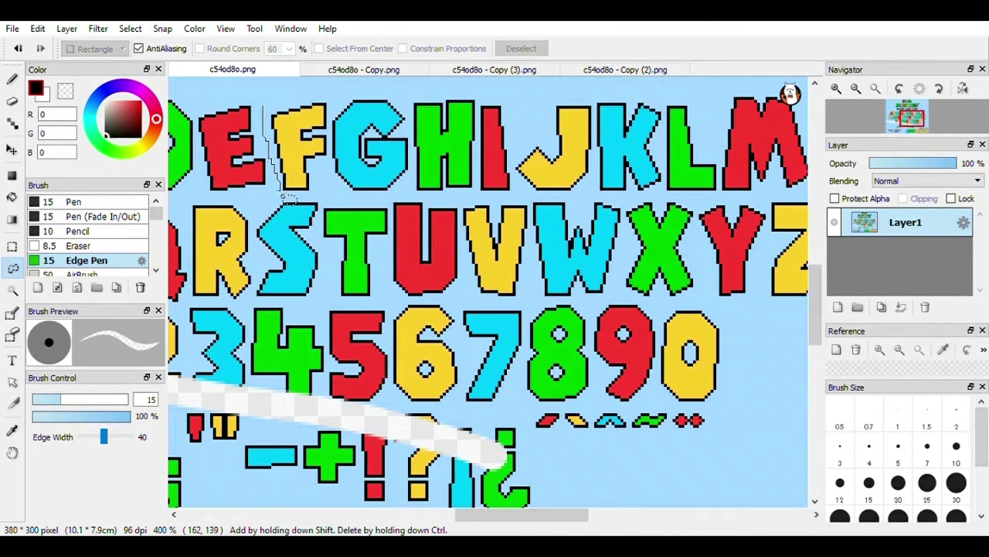
{"action": "left_click_drag", "start_coordinate": [300, 203], "coordinate": [338, 186]}
{"action": "left_click_drag", "start_coordinate": [344, 99], "coordinate": [835, 56]}
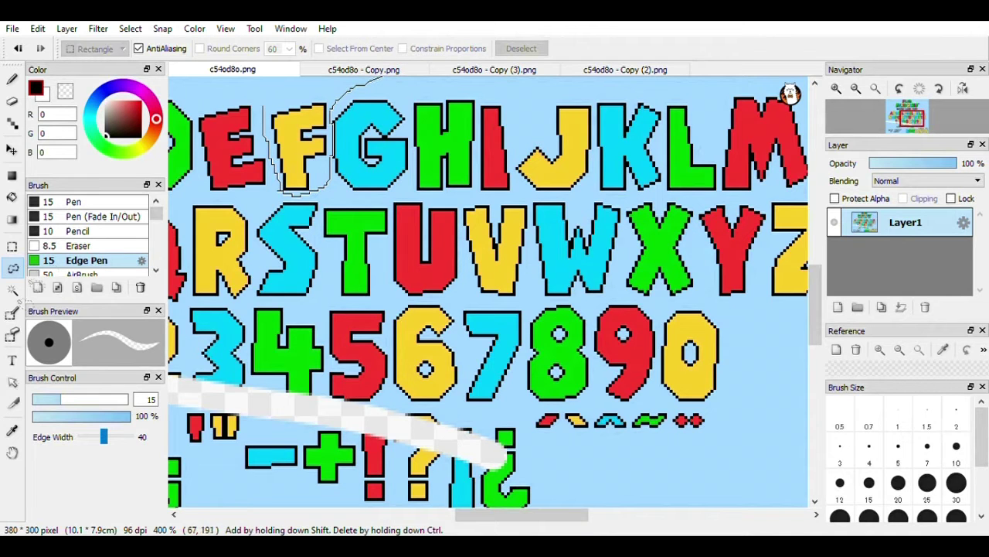
{"action": "left_click_drag", "start_coordinate": [149, 94], "coordinate": [369, 143]}
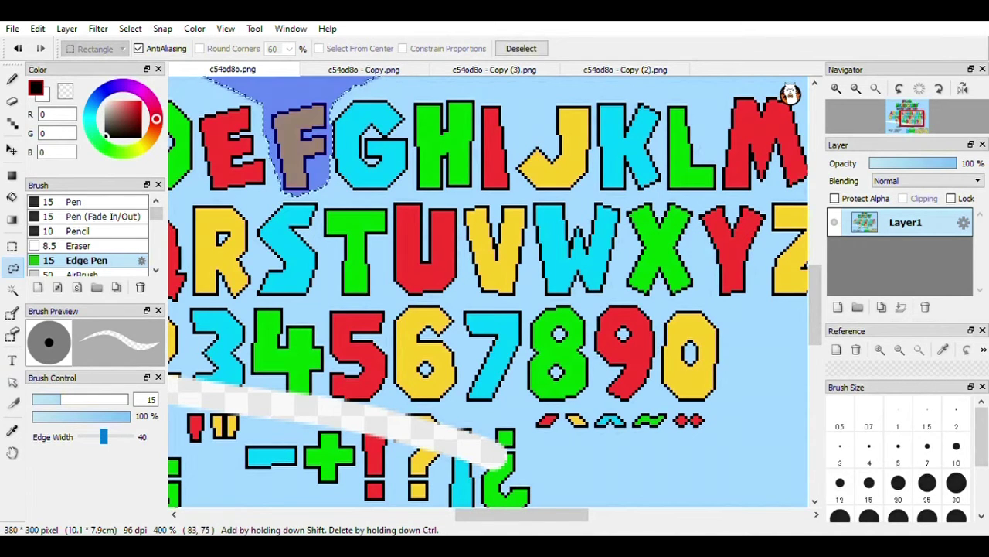
{"action": "scroll", "coordinate": [218, 129], "scroll_direction": "down", "scroll_amount": 2}
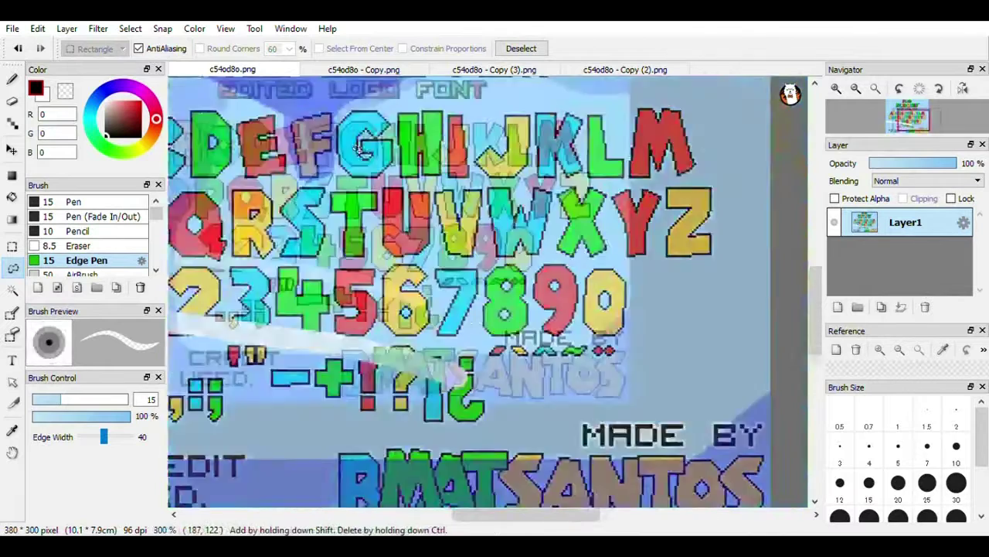
- Enlarge the Eraser to size 62 and clear the area inside the selection
{"action": "scroll", "coordinate": [218, 129], "scroll_direction": "down", "scroll_amount": 3}
{"action": "left_click", "coordinate": [13, 101]}
{"action": "mouse_move", "coordinate": [383, 166]}
{"action": "left_mouse_down"}
{"action": "mouse_move", "coordinate": [441, 137]}
{"action": "mouse_move", "coordinate": [302, 205]}
{"action": "left_mouse_up"}
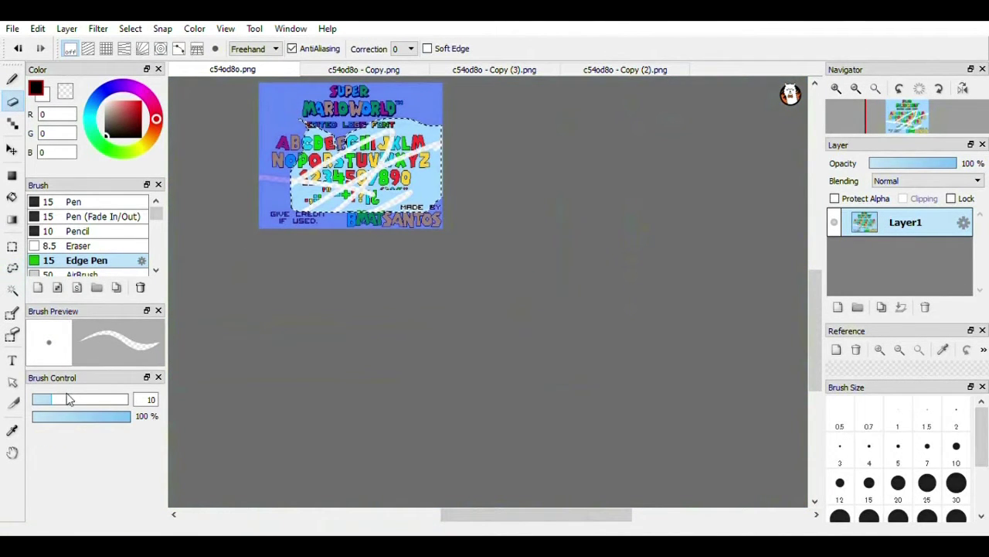
{"action": "left_click_drag", "start_coordinate": [87, 399], "coordinate": [106, 400]}
{"action": "mouse_move", "coordinate": [340, 202]}
{"action": "left_mouse_down"}
{"action": "mouse_move", "coordinate": [462, 107]}
{"action": "mouse_move", "coordinate": [296, 184]}
{"action": "left_mouse_up"}
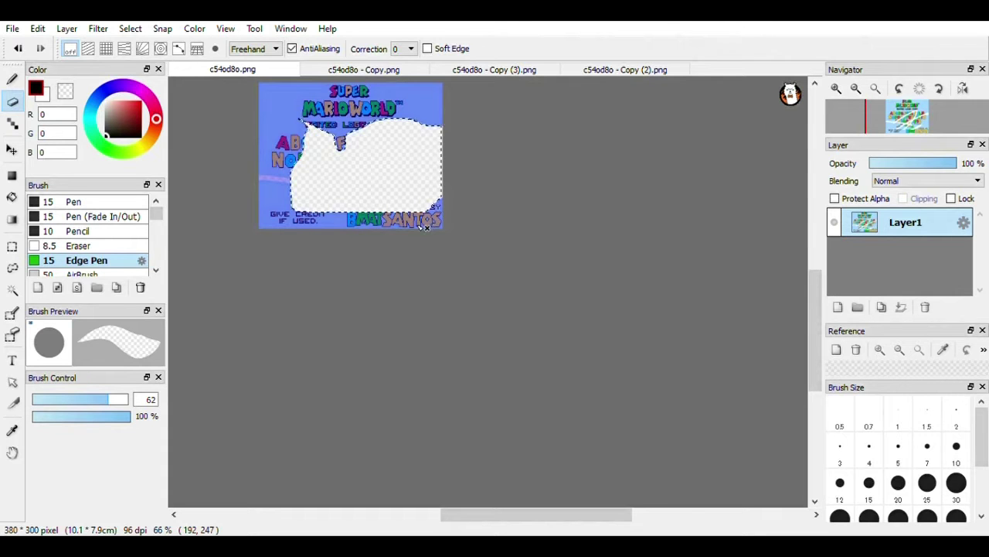
{"action": "scroll", "coordinate": [332, 113], "scroll_direction": "down", "scroll_amount": 3}
{"action": "scroll", "coordinate": [332, 113], "scroll_direction": "up", "scroll_amount": 7}
{"action": "scroll", "coordinate": [332, 112], "scroll_direction": "down", "scroll_amount": 2}
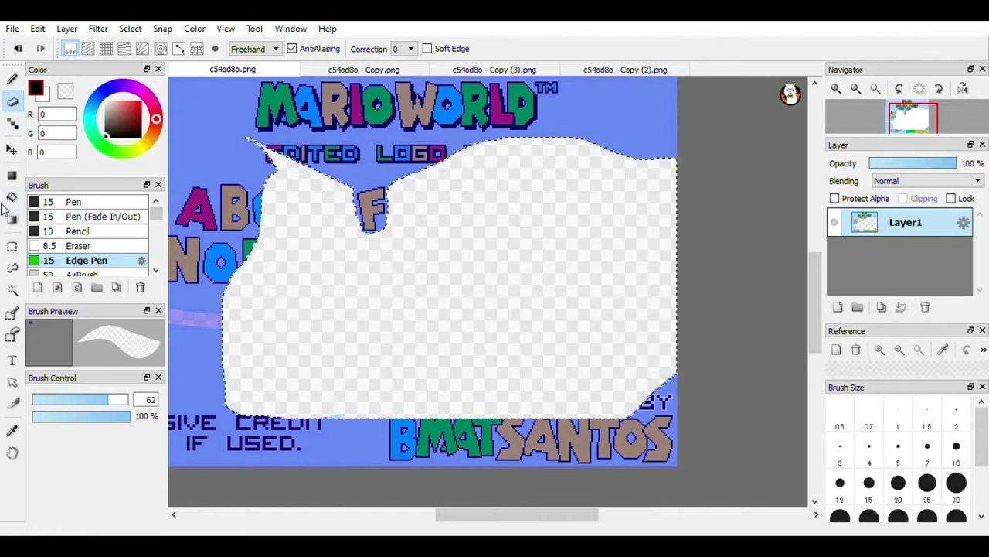
- Replace the selection with a new lasso band around the letter F
{"action": "left_click", "coordinate": [13, 267]}
{"action": "left_click", "coordinate": [436, 272]}
{"action": "left_click_drag", "start_coordinate": [369, 191], "coordinate": [376, 182]}
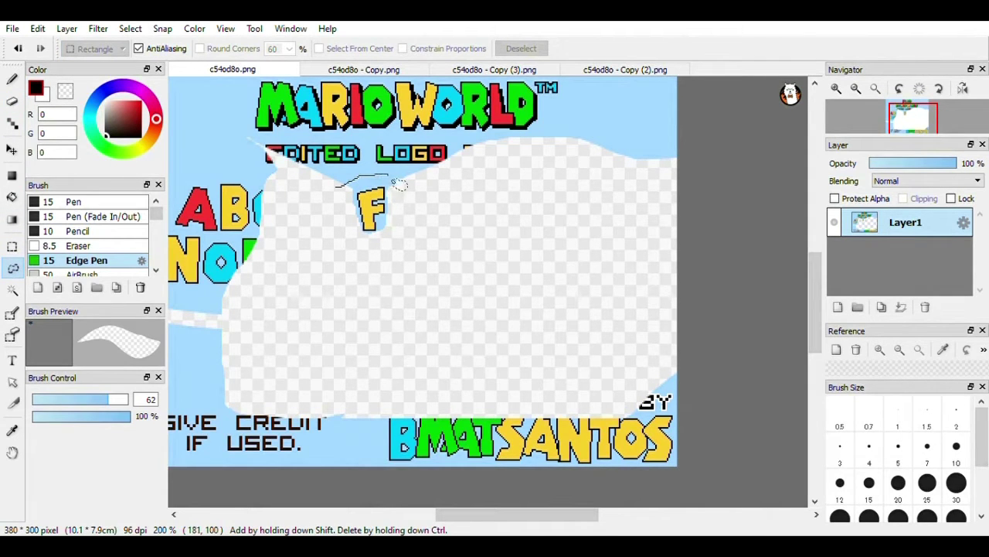
{"action": "mouse_move", "coordinate": [376, 181]}
{"action": "left_mouse_down"}
{"action": "mouse_move", "coordinate": [745, 160]}
{"action": "mouse_move", "coordinate": [773, 77]}
{"action": "left_mouse_up"}
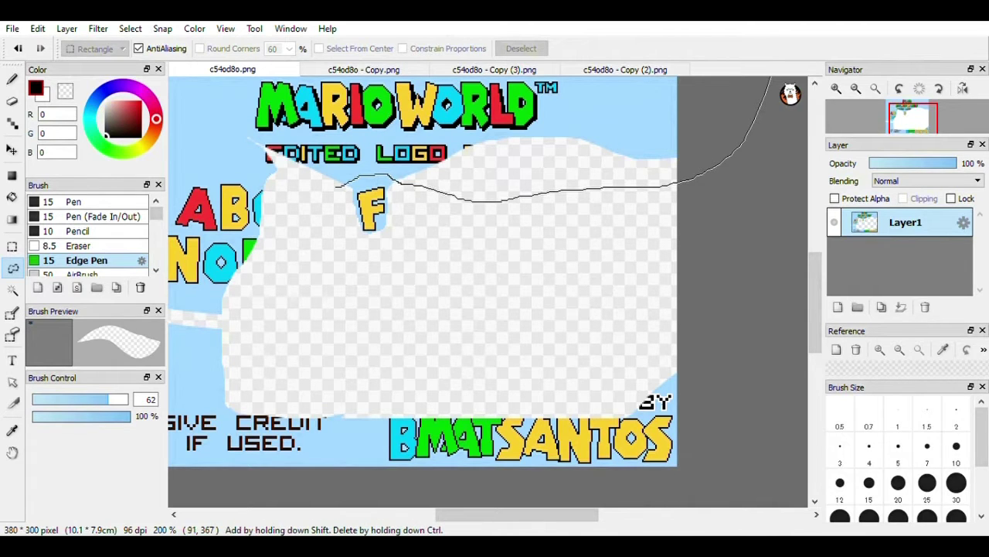
{"action": "mouse_move", "coordinate": [773, 78]}
{"action": "left_mouse_down"}
{"action": "mouse_move", "coordinate": [628, 285]}
{"action": "mouse_move", "coordinate": [298, 201]}
{"action": "left_mouse_up"}
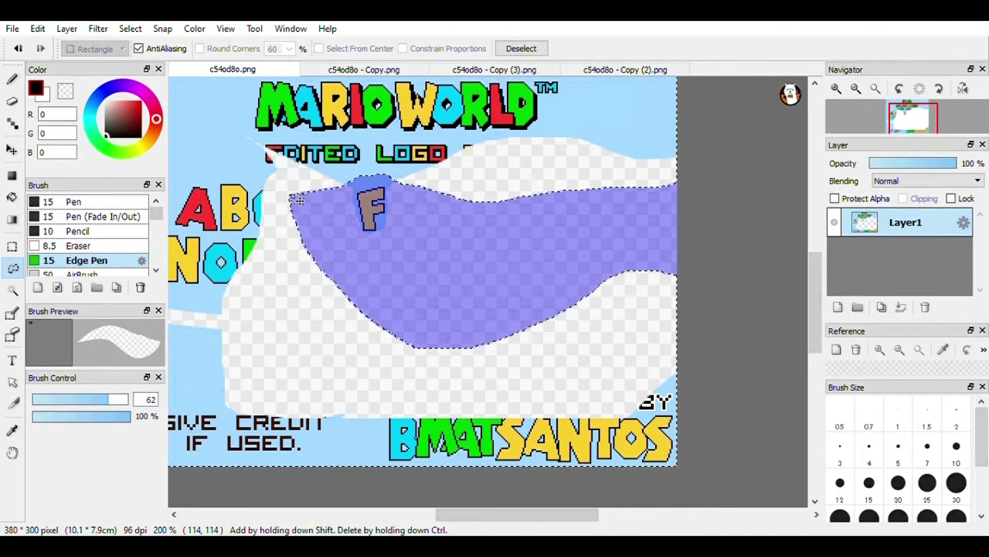
{"action": "scroll", "coordinate": [298, 201], "scroll_direction": "up", "scroll_amount": 1}
{"action": "scroll", "coordinate": [298, 200], "scroll_direction": "down", "scroll_amount": 6}
{"action": "scroll", "coordinate": [303, 204], "scroll_direction": "up", "scroll_amount": 2}
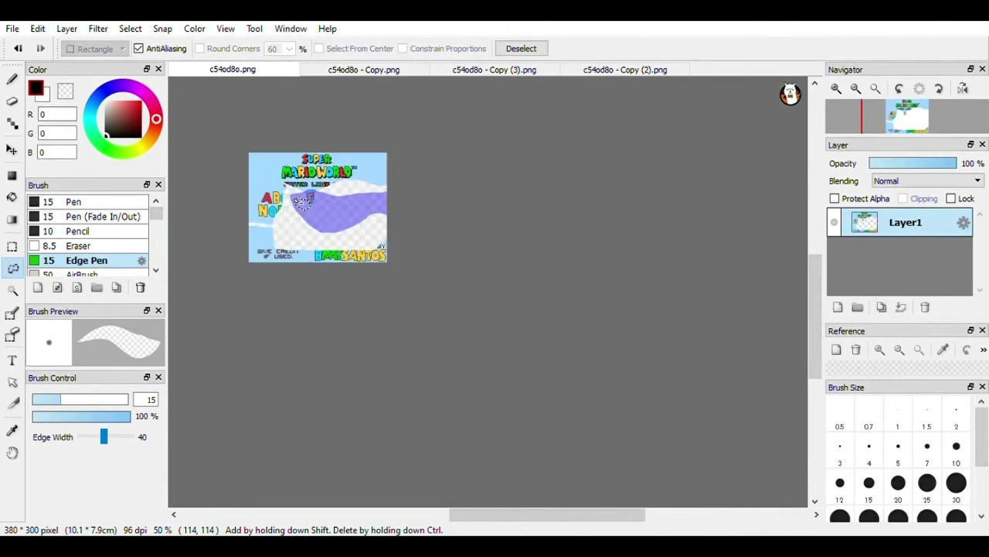
{"action": "scroll", "coordinate": [300, 201], "scroll_direction": "up", "scroll_amount": 3}
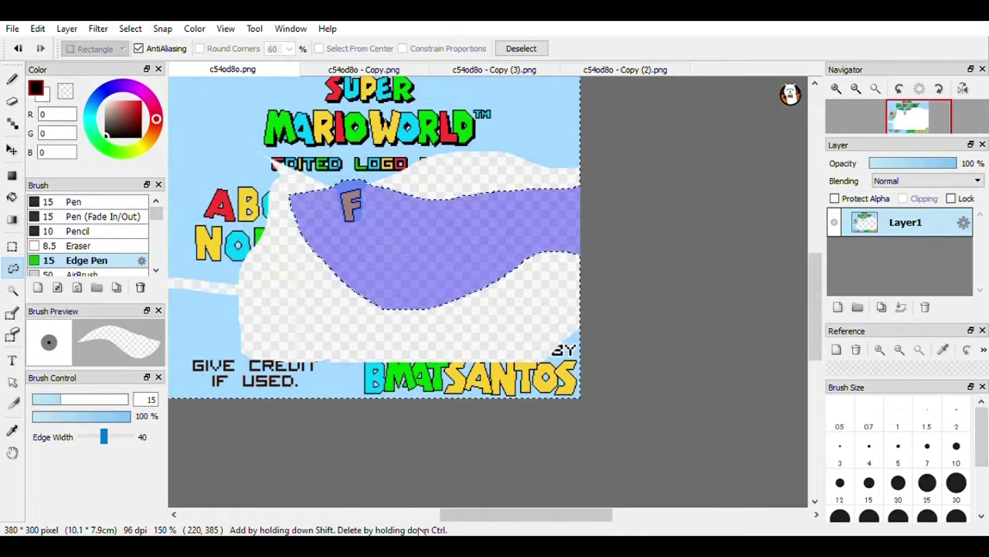
{"action": "left_click_drag", "start_coordinate": [483, 514], "coordinate": [453, 514]}
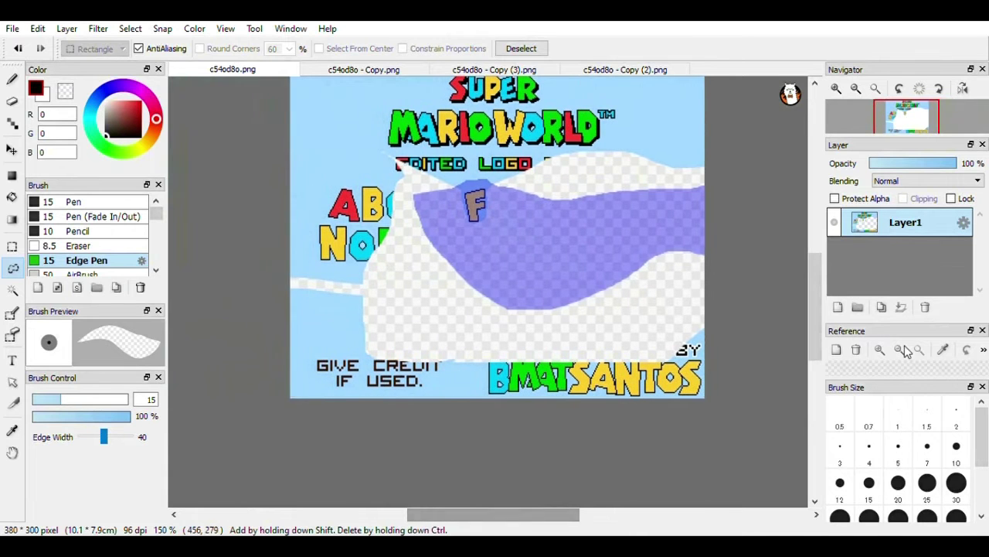
{"action": "mouse_move", "coordinate": [813, 313]}
{"action": "left_mouse_down"}
{"action": "mouse_move", "coordinate": [812, 267]}
{"action": "mouse_move", "coordinate": [806, 282]}
{"action": "left_mouse_up"}
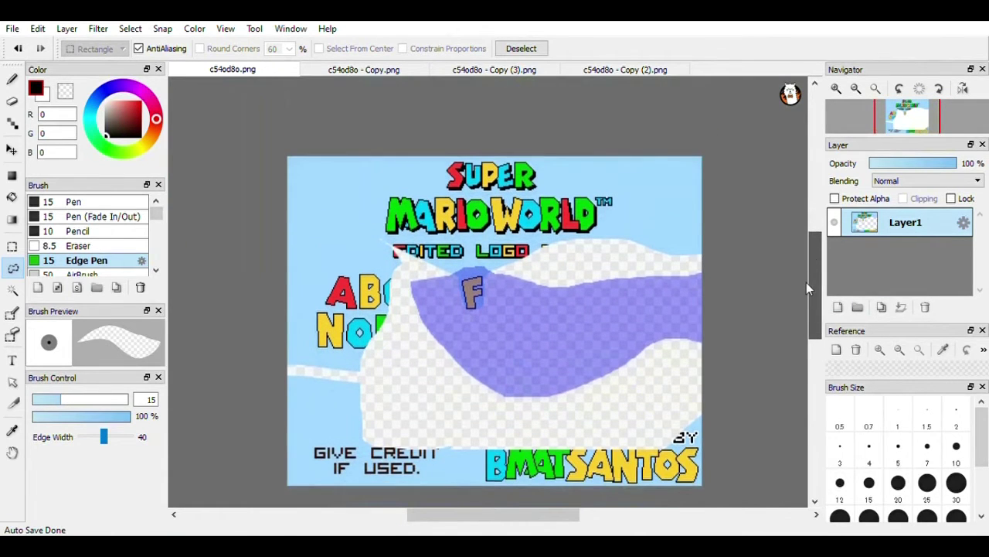
- Erase everything outside the selected band containing the F
{"action": "left_click", "coordinate": [10, 104]}
{"action": "mouse_move", "coordinate": [379, 255]}
{"action": "left_mouse_down"}
{"action": "mouse_move", "coordinate": [634, 460]}
{"action": "mouse_move", "coordinate": [680, 448]}
{"action": "left_mouse_up"}
{"action": "mouse_move", "coordinate": [623, 399]}
{"action": "left_mouse_down"}
{"action": "mouse_move", "coordinate": [418, 452]}
{"action": "mouse_move", "coordinate": [379, 475]}
{"action": "left_mouse_up"}
{"action": "mouse_move", "coordinate": [487, 232]}
{"action": "left_mouse_down"}
{"action": "mouse_move", "coordinate": [332, 135]}
{"action": "mouse_move", "coordinate": [298, 247]}
{"action": "mouse_move", "coordinate": [237, 319]}
{"action": "left_mouse_up"}
{"action": "mouse_move", "coordinate": [294, 154]}
{"action": "left_mouse_down"}
{"action": "mouse_move", "coordinate": [363, 201]}
{"action": "mouse_move", "coordinate": [441, 188]}
{"action": "mouse_move", "coordinate": [750, 230]}
{"action": "mouse_move", "coordinate": [744, 97]}
{"action": "left_mouse_up"}
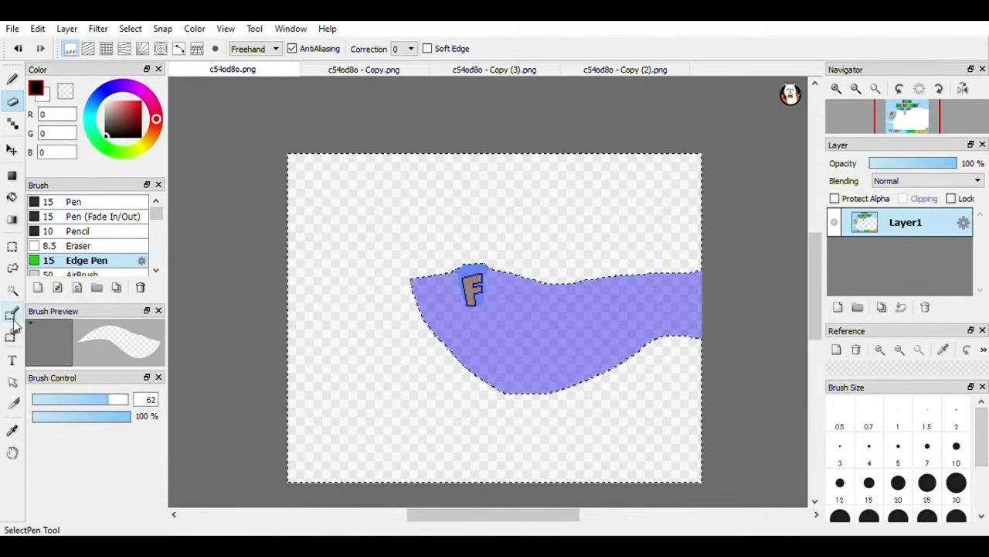
- Delete the unwanted part of the band, leaving the F area, then clear the selection
{"action": "left_click", "coordinate": [14, 268]}
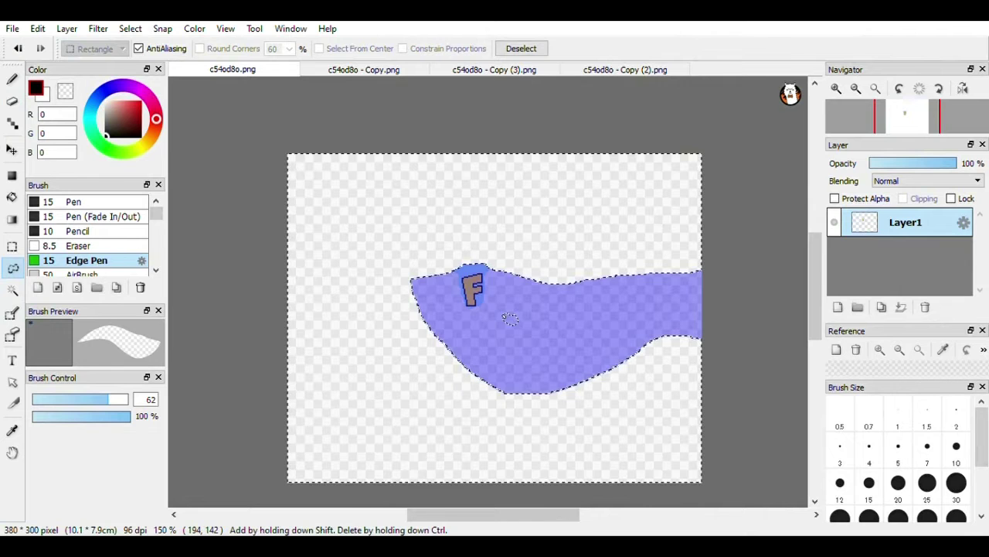
{"action": "key", "text": "Delete"}
{"action": "scroll", "coordinate": [471, 287], "scroll_direction": "down", "scroll_amount": 3}
{"action": "scroll", "coordinate": [472, 288], "scroll_direction": "up", "scroll_amount": 7}
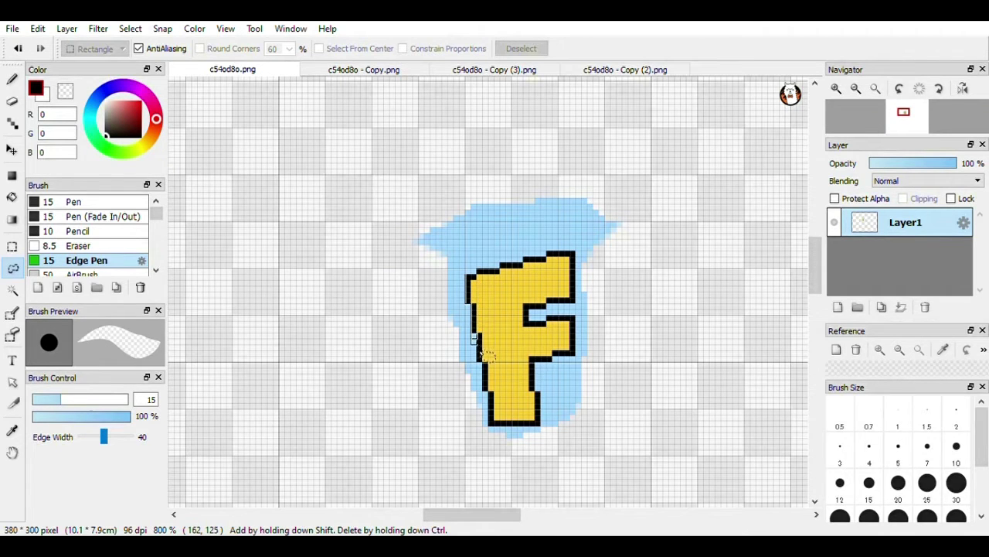
{"action": "key", "text": "ctrl+a"}
{"action": "key", "text": "ctrl+d"}
- Trace along the F's left edge, clear the selection, and set the Bucket to transparent
{"action": "left_click_drag", "start_coordinate": [479, 324], "coordinate": [492, 381]}
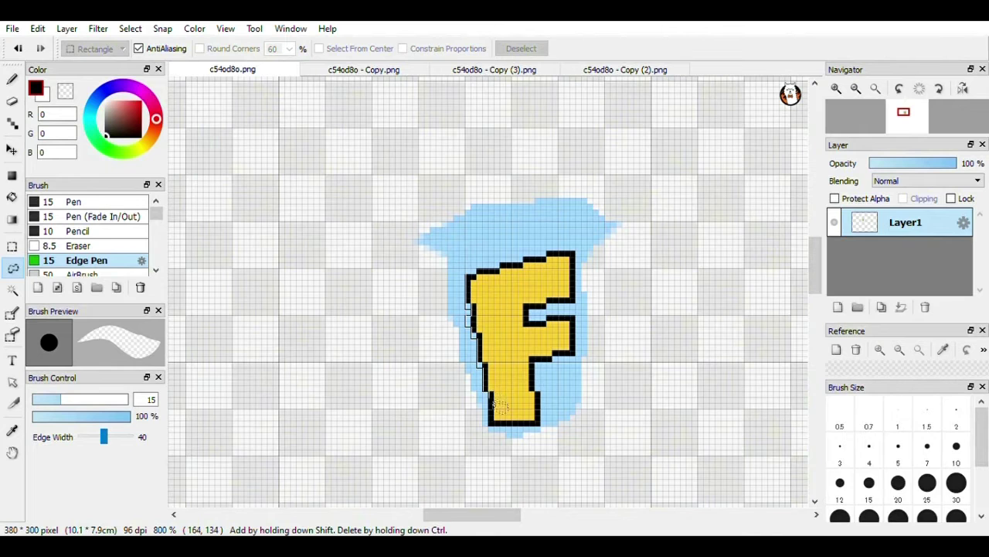
{"action": "key", "text": "ctrl+a"}
{"action": "key", "text": "ctrl+d"}
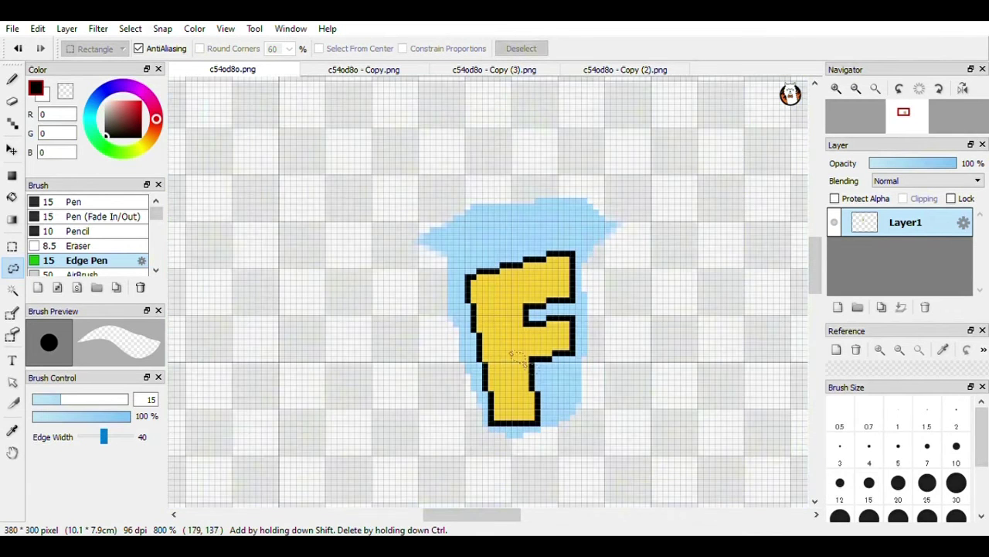
{"action": "left_click", "coordinate": [12, 197]}
{"action": "left_click", "coordinate": [65, 90]}
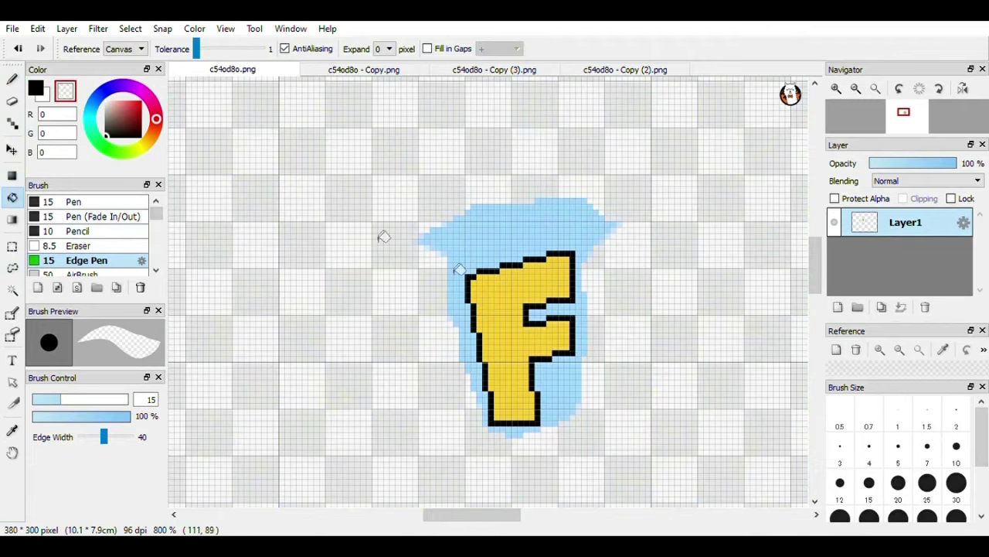
- Bucket-fill the light-blue sky around the F with transparency
{"action": "left_click", "coordinate": [526, 240]}
{"action": "scroll", "coordinate": [430, 284], "scroll_direction": "down", "scroll_amount": 1}
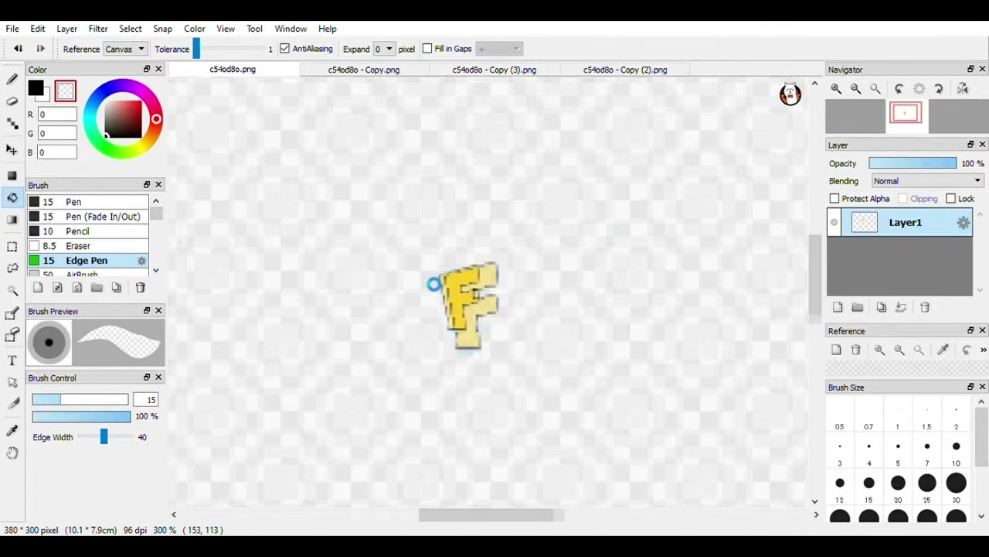
{"action": "scroll", "coordinate": [431, 283], "scroll_direction": "up", "scroll_amount": 3}
{"action": "scroll", "coordinate": [431, 283], "scroll_direction": "down", "scroll_amount": 1}
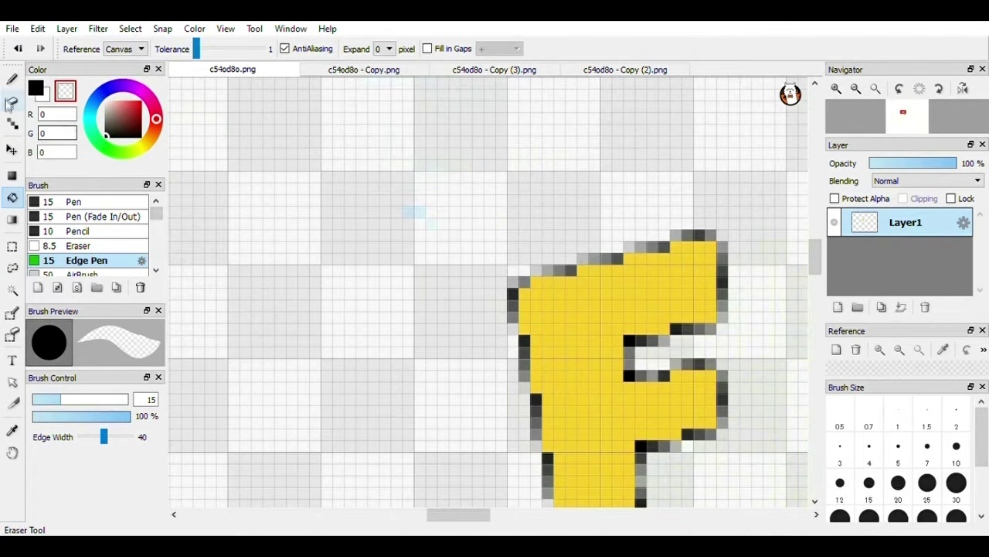
- Set the foreground colour to black (RGB 0, 0, 0) and paint a large brush dab over the F
{"action": "left_click", "coordinate": [43, 87]}
{"action": "left_click", "coordinate": [45, 96]}
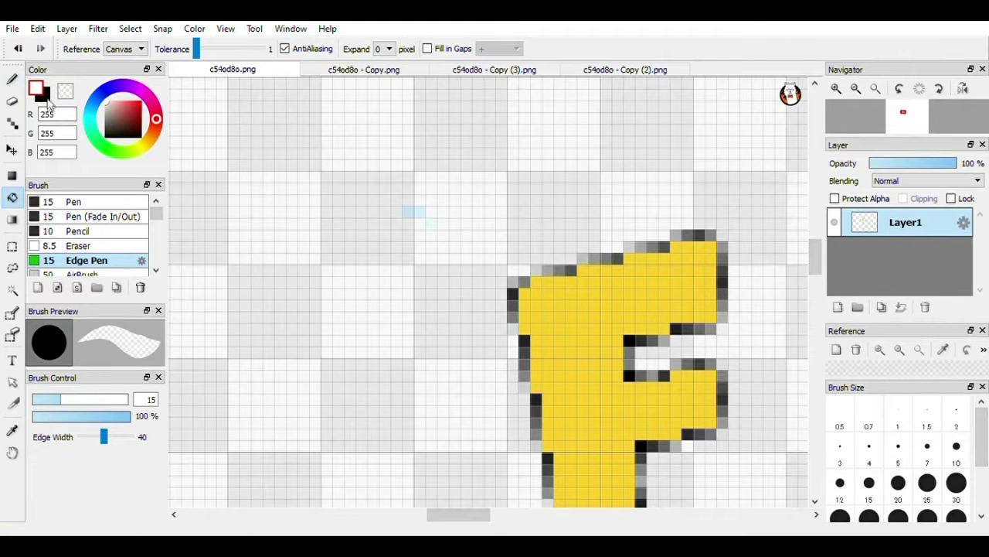
{"action": "left_click_drag", "start_coordinate": [54, 115], "coordinate": [32, 117]}
{"action": "type", "text": "0"}
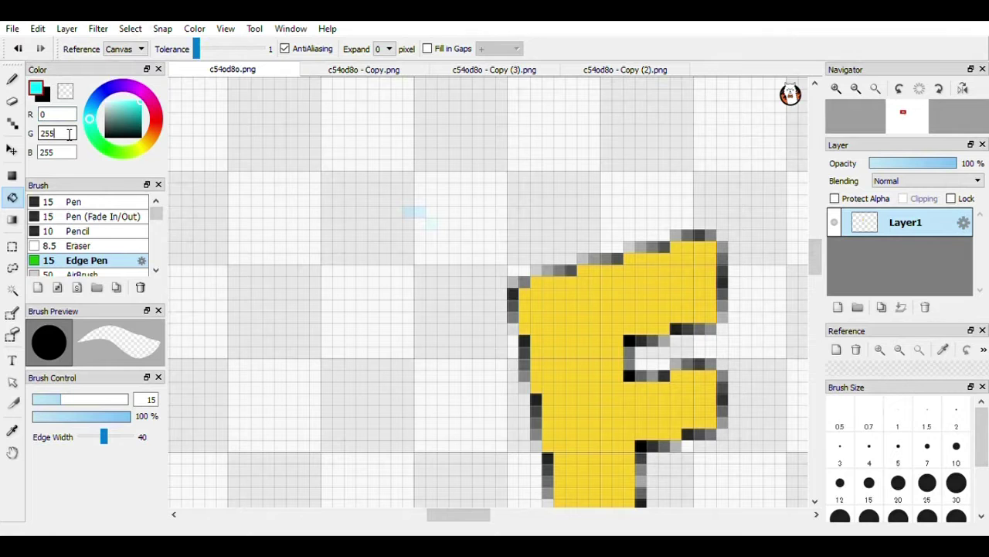
{"action": "key", "text": "BackSpace"}
{"action": "key", "text": "BackSpace"}
{"action": "key", "text": "BackSpace"}
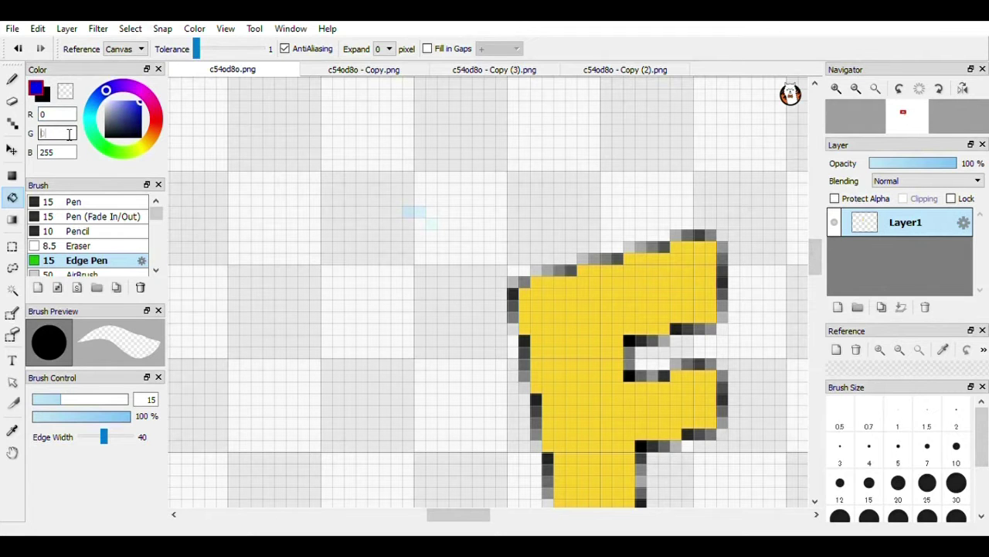
{"action": "key", "text": "Tab"}
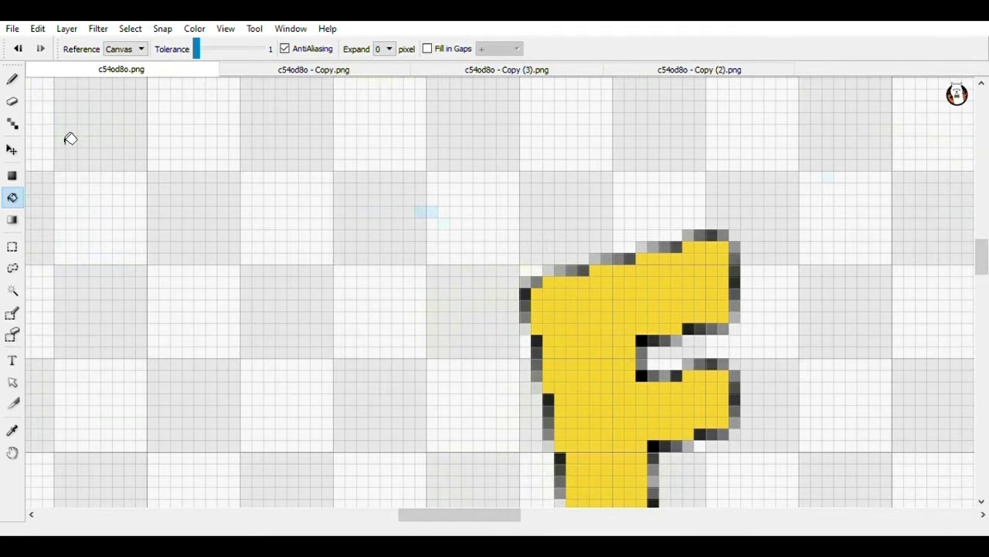
{"action": "key", "text": "Tab"}
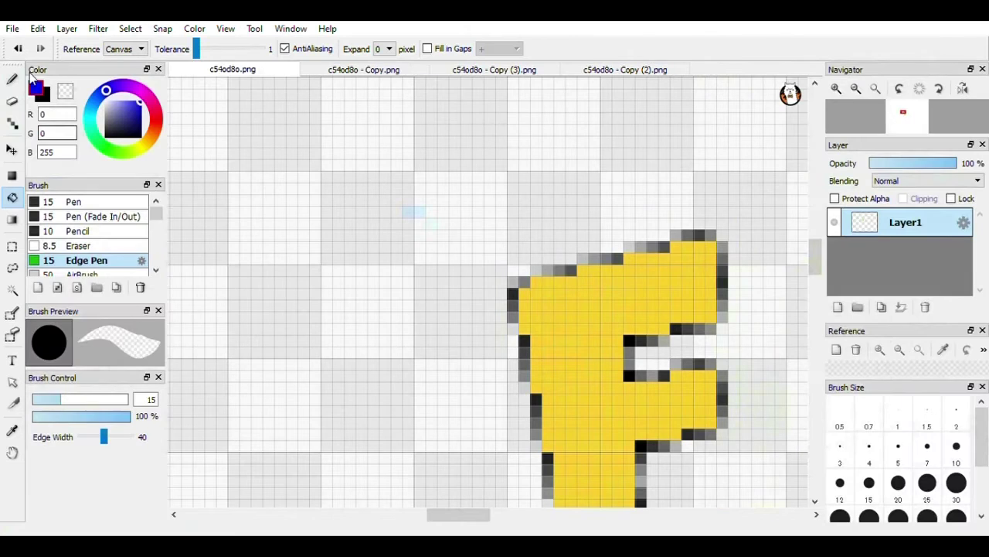
{"action": "left_click", "coordinate": [71, 154]}
{"action": "key", "text": "BackSpace"}
{"action": "key", "text": "BackSpace"}
{"action": "type", "text": "0"}
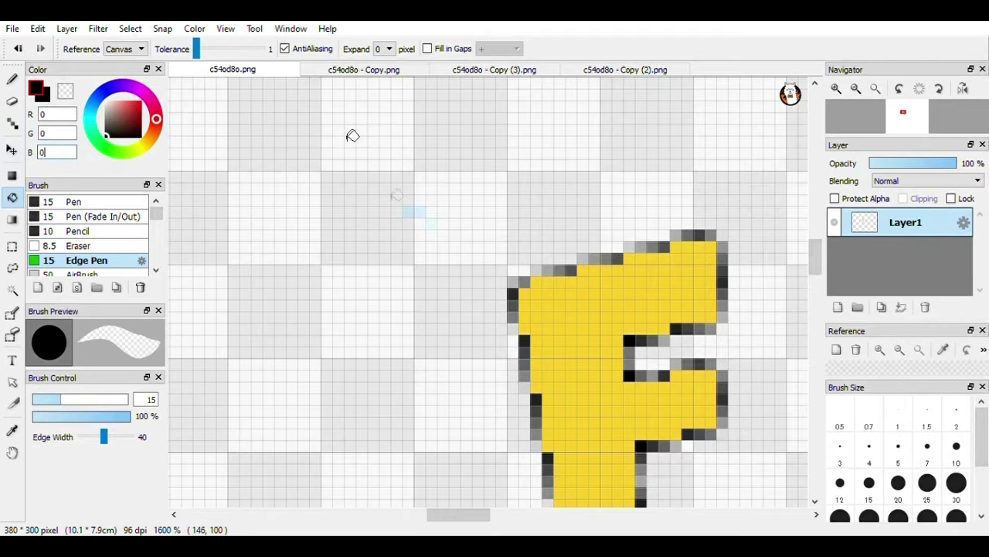
{"action": "left_click", "coordinate": [12, 82]}
{"action": "left_click", "coordinate": [520, 282]}
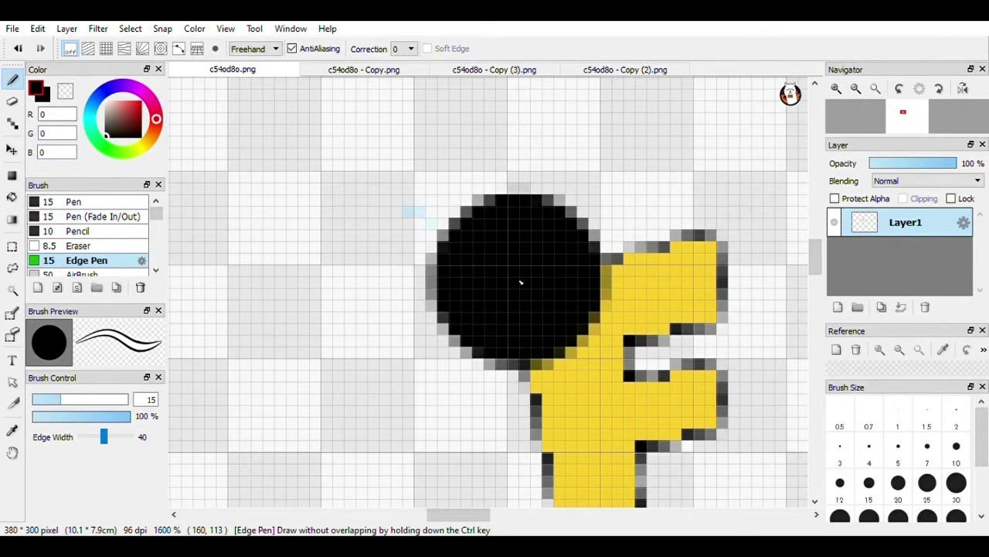
- Undo the black dab, try a red Bucket fill on the F, then undo it
{"action": "key", "text": "ctrl+z"}
{"action": "left_click", "coordinate": [12, 198]}
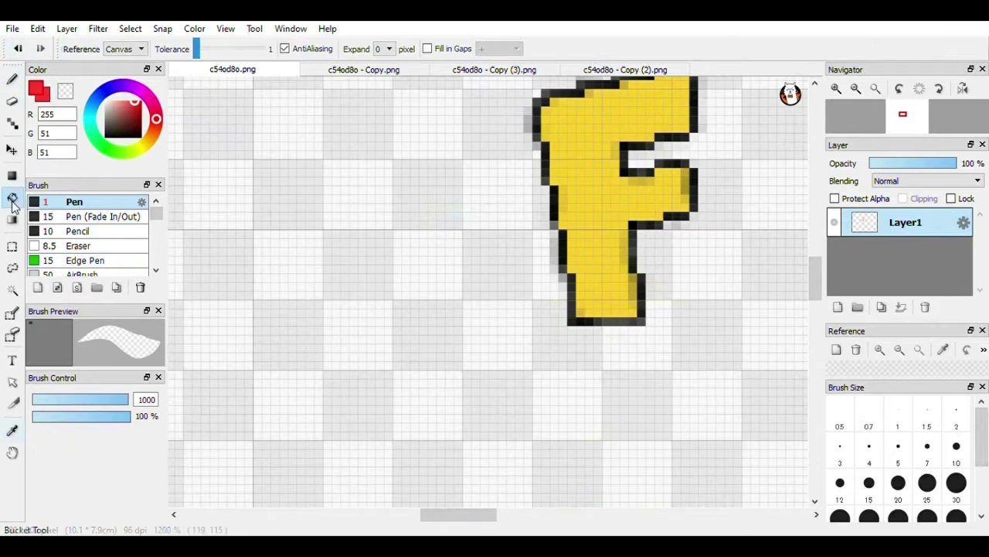
{"action": "left_click", "coordinate": [616, 149]}
{"action": "left_click", "coordinate": [18, 48]}
- Paint red (255, 51, 51) strokes over the F's stem and top bar with the Pen
{"action": "left_click", "coordinate": [12, 81]}
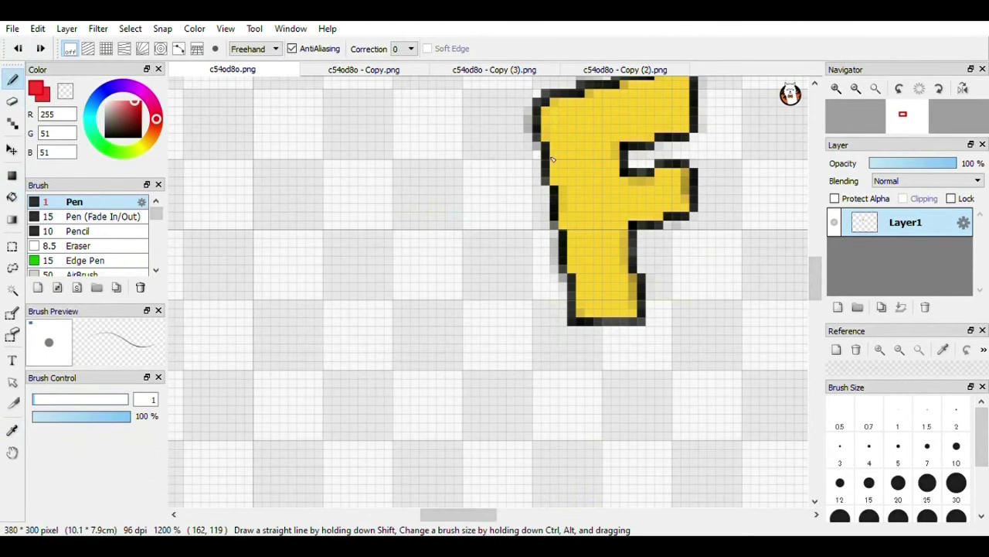
{"action": "left_click", "coordinate": [566, 159]}
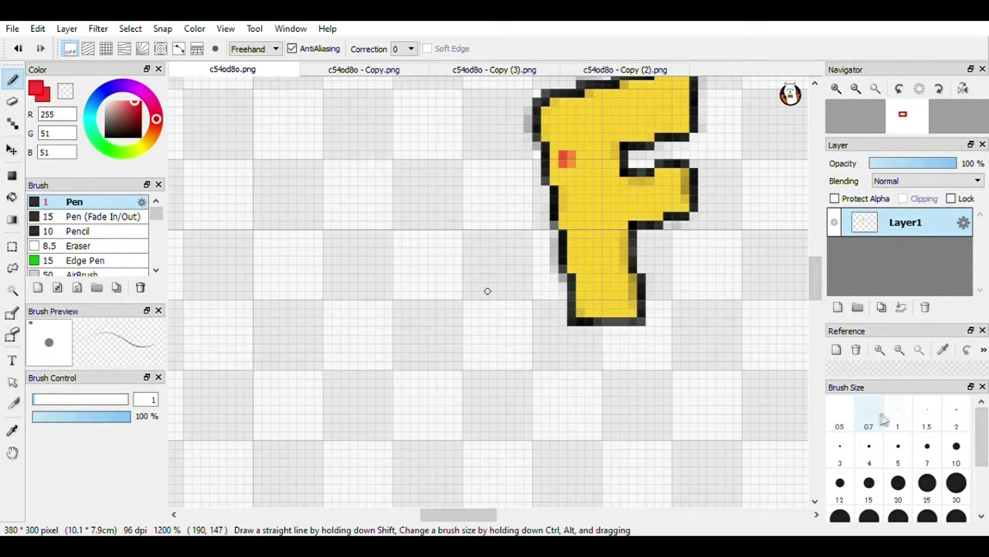
{"action": "mouse_move", "coordinate": [580, 208]}
{"action": "left_mouse_down"}
{"action": "mouse_move", "coordinate": [575, 147]}
{"action": "mouse_move", "coordinate": [588, 221]}
{"action": "left_mouse_up"}
{"action": "mouse_move", "coordinate": [593, 129]}
{"action": "left_mouse_down"}
{"action": "mouse_move", "coordinate": [638, 99]}
{"action": "mouse_move", "coordinate": [595, 193]}
{"action": "left_mouse_up"}
{"action": "mouse_move", "coordinate": [553, 136]}
{"action": "left_mouse_down"}
{"action": "mouse_move", "coordinate": [593, 166]}
{"action": "mouse_move", "coordinate": [591, 232]}
{"action": "mouse_move", "coordinate": [552, 104]}
{"action": "mouse_move", "coordinate": [614, 91]}
{"action": "left_mouse_up"}
{"action": "key", "text": "ctrl+z"}
{"action": "left_click_drag", "start_coordinate": [564, 131], "coordinate": [649, 101]}
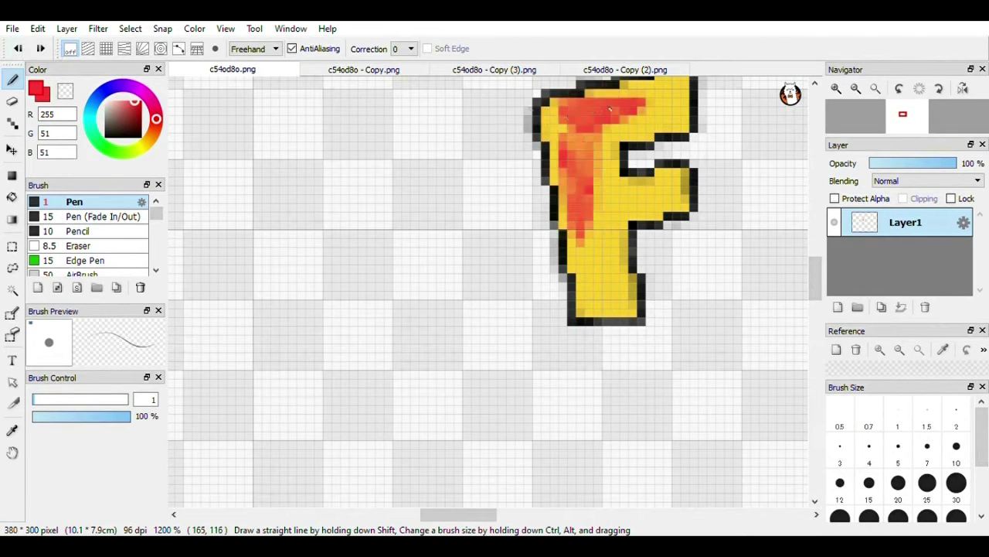
{"action": "left_click_drag", "start_coordinate": [587, 104], "coordinate": [642, 83]}
- Repaint the F's left stem red with the pen at sizes 0.5 and 1.5
{"action": "left_click", "coordinate": [840, 413]}
{"action": "left_click_drag", "start_coordinate": [599, 202], "coordinate": [599, 255]}
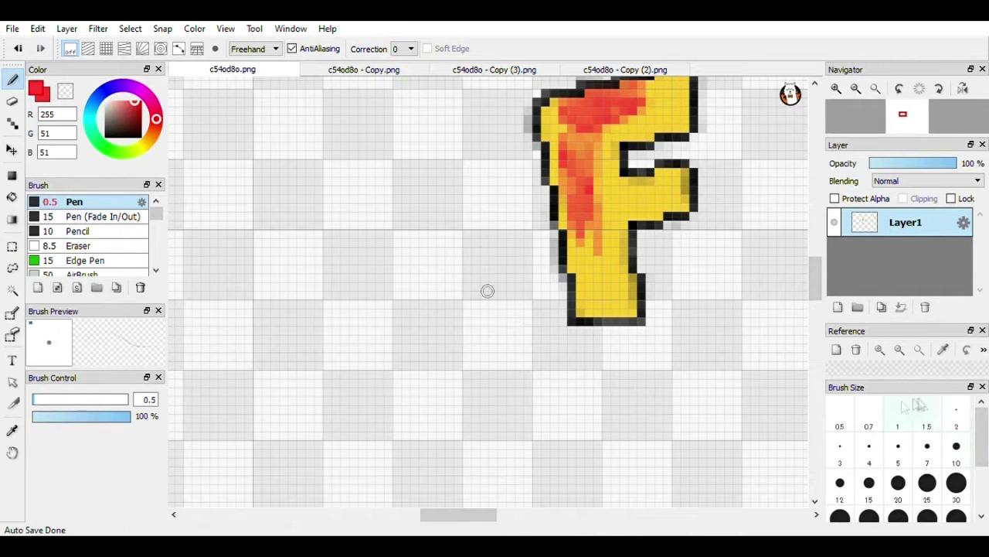
{"action": "left_click", "coordinate": [927, 414]}
{"action": "left_click_drag", "start_coordinate": [599, 193], "coordinate": [604, 270]}
{"action": "left_click_drag", "start_coordinate": [604, 239], "coordinate": [596, 160]}
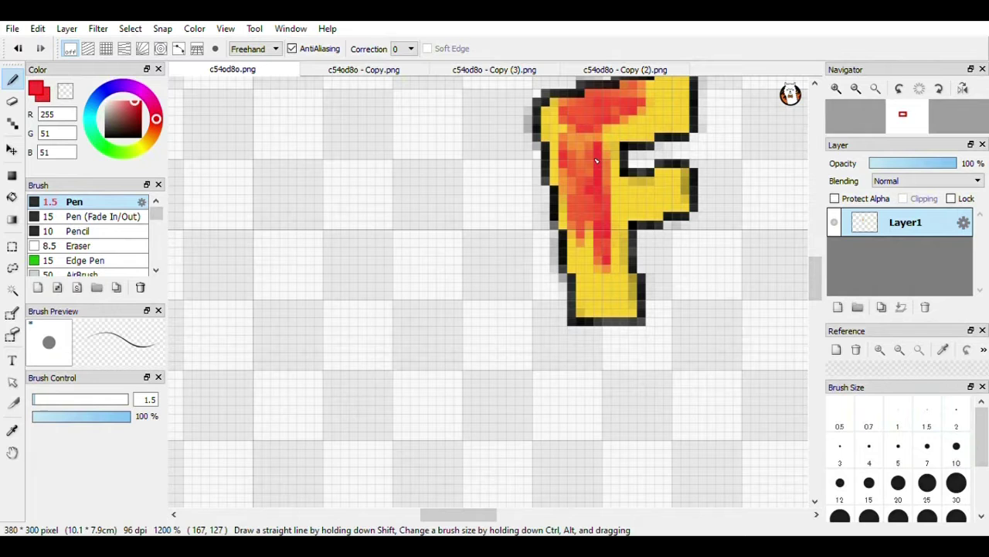
- Add red pixels along the stem and top edge with the Dot tool, then Bucket-fill the interior red
{"action": "left_click", "coordinate": [12, 123]}
{"action": "mouse_move", "coordinate": [585, 193]}
{"action": "left_mouse_down"}
{"action": "mouse_move", "coordinate": [603, 120]}
{"action": "mouse_move", "coordinate": [607, 216]}
{"action": "left_mouse_up"}
{"action": "left_click_drag", "start_coordinate": [558, 104], "coordinate": [678, 77]}
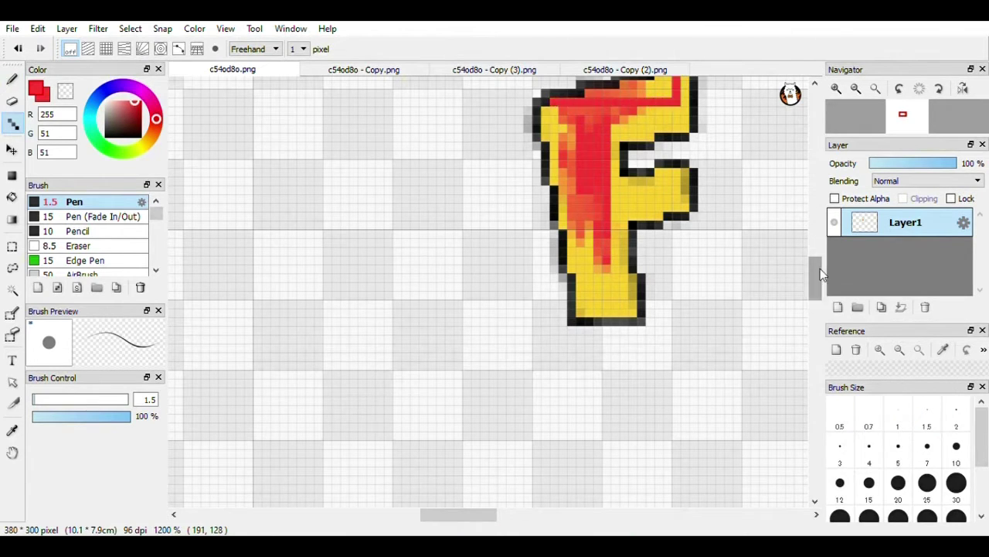
{"action": "scroll", "coordinate": [663, 133], "scroll_direction": "up", "scroll_amount": 1}
{"action": "mouse_move", "coordinate": [685, 137]}
{"action": "left_mouse_down"}
{"action": "mouse_move", "coordinate": [587, 148]}
{"action": "mouse_move", "coordinate": [562, 280]}
{"action": "mouse_move", "coordinate": [578, 340]}
{"action": "mouse_move", "coordinate": [630, 371]}
{"action": "mouse_move", "coordinate": [626, 313]}
{"action": "mouse_move", "coordinate": [688, 244]}
{"action": "mouse_move", "coordinate": [641, 235]}
{"action": "mouse_move", "coordinate": [654, 193]}
{"action": "mouse_move", "coordinate": [688, 186]}
{"action": "mouse_move", "coordinate": [686, 164]}
{"action": "left_mouse_up"}
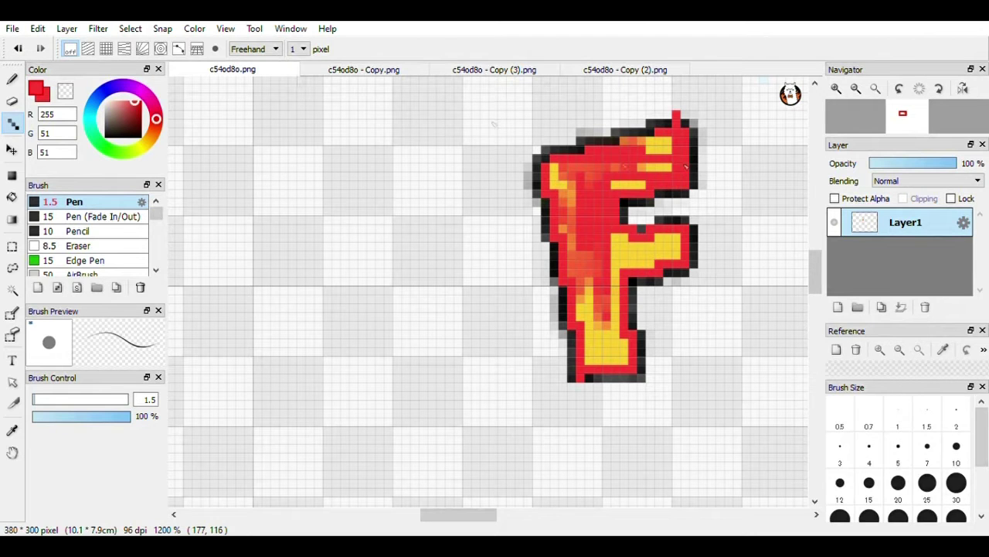
{"action": "left_click", "coordinate": [12, 197]}
{"action": "left_click", "coordinate": [592, 188]}
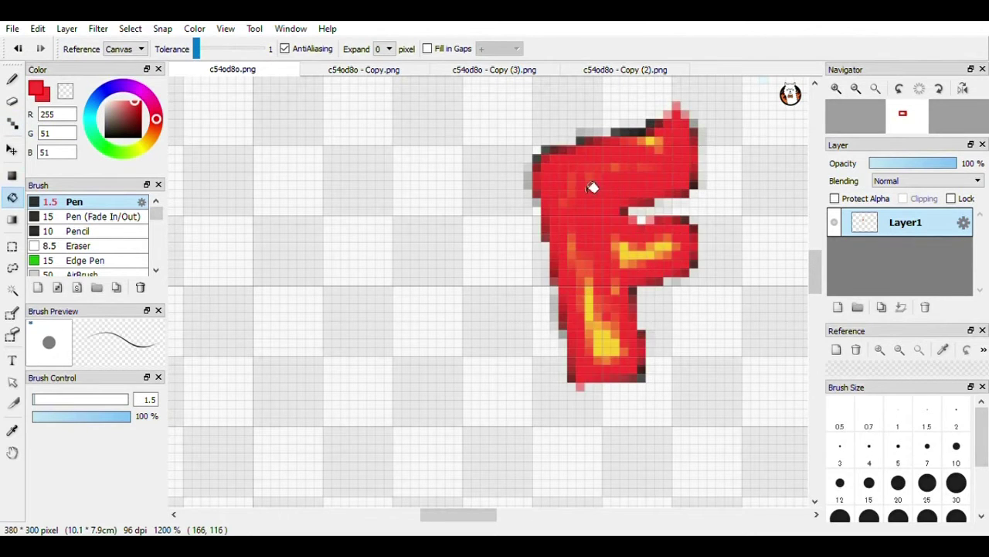
- Undo the red strokes until the F is yellow again
{"action": "left_click", "coordinate": [17, 49]}
{"action": "left_click", "coordinate": [17, 48]}
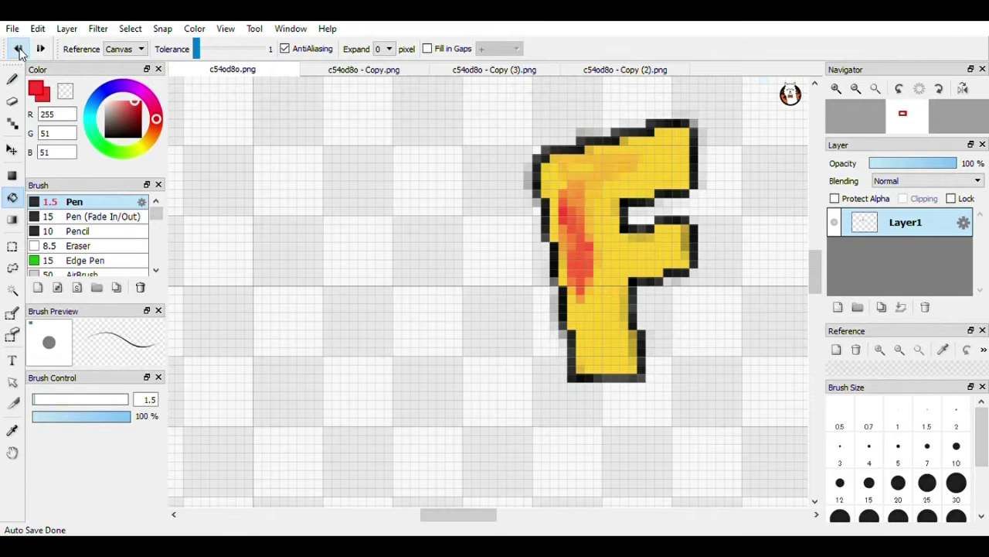
{"action": "left_click", "coordinate": [17, 49]}
- Trace a red pixel outline along the F's top and right edges with the Dot tool
{"action": "left_click", "coordinate": [12, 124]}
{"action": "scroll", "coordinate": [576, 179], "scroll_direction": "up", "scroll_amount": 2}
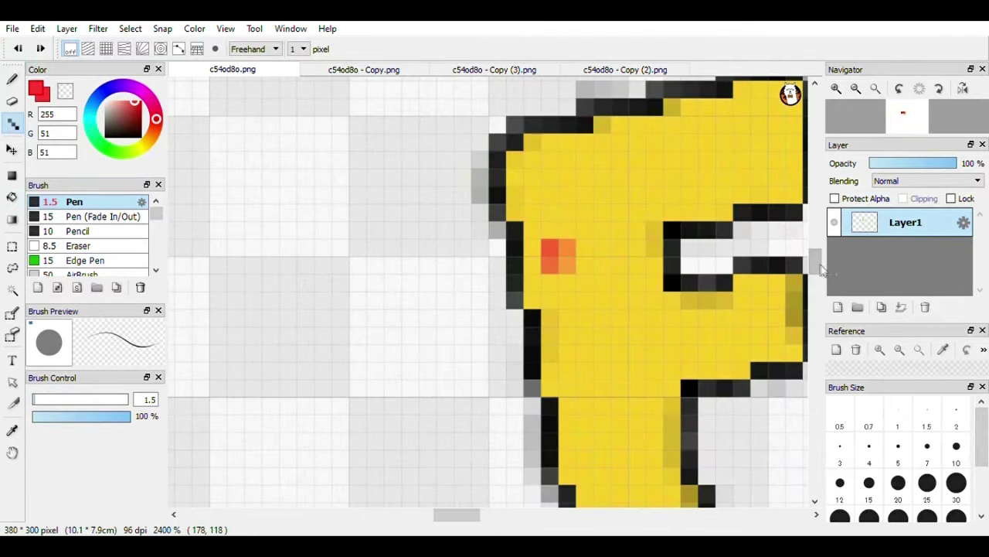
{"action": "scroll", "coordinate": [815, 259], "scroll_direction": "up", "scroll_amount": 3}
{"action": "left_click_drag", "start_coordinate": [433, 516], "coordinate": [443, 515]}
{"action": "mouse_move", "coordinate": [626, 253]}
{"action": "left_mouse_down"}
{"action": "mouse_move", "coordinate": [547, 399]}
{"action": "mouse_move", "coordinate": [572, 464]}
{"action": "mouse_move", "coordinate": [688, 444]}
{"action": "left_mouse_up"}
{"action": "left_click_drag", "start_coordinate": [815, 251], "coordinate": [816, 262]}
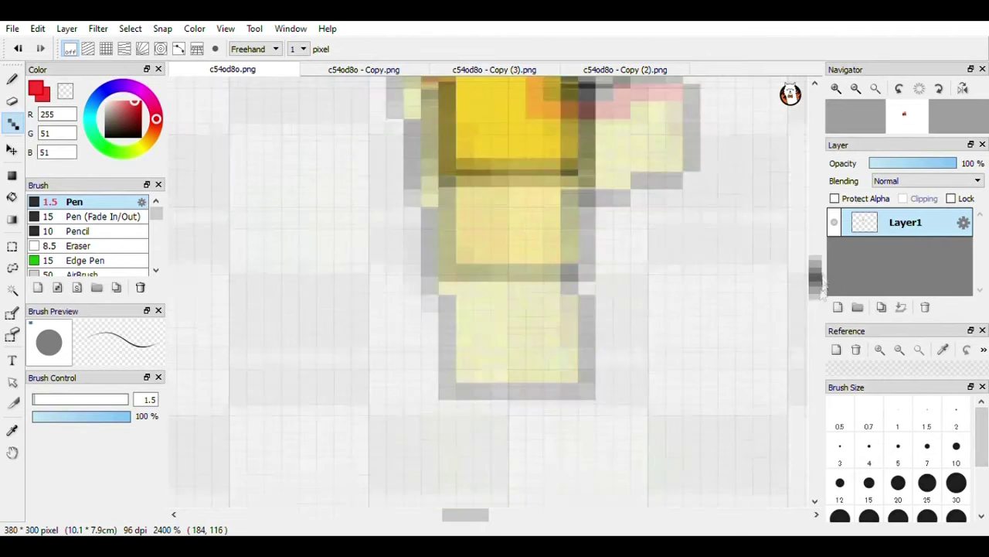
{"action": "mouse_move", "coordinate": [676, 278]}
{"action": "left_mouse_down"}
{"action": "mouse_move", "coordinate": [572, 363]}
{"action": "mouse_move", "coordinate": [552, 441]}
{"action": "left_mouse_up"}
{"action": "left_click_drag", "start_coordinate": [816, 251], "coordinate": [816, 266]}
{"action": "mouse_move", "coordinate": [552, 193]}
{"action": "left_mouse_down"}
{"action": "mouse_move", "coordinate": [551, 220]}
{"action": "mouse_move", "coordinate": [495, 294]}
{"action": "mouse_move", "coordinate": [447, 162]}
{"action": "left_mouse_up"}
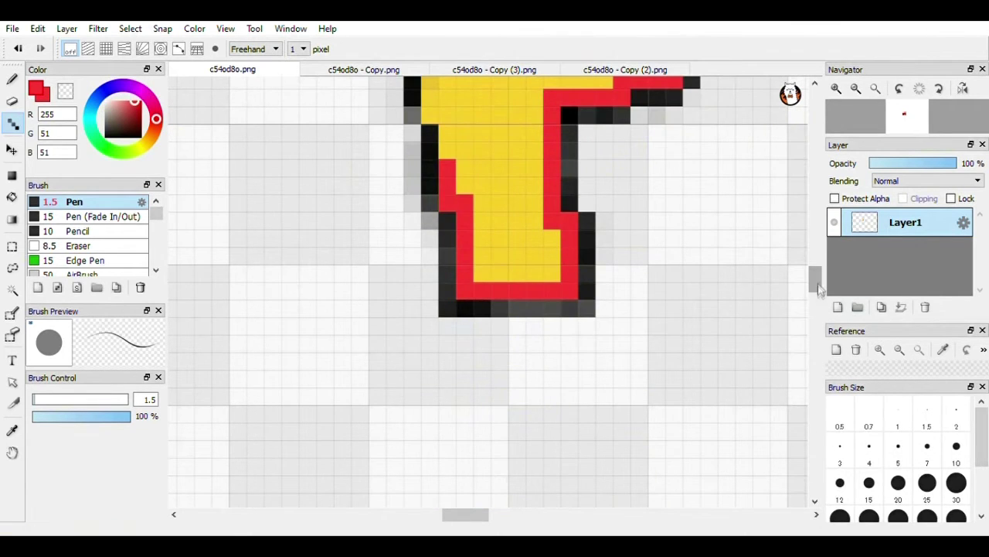
{"action": "left_click_drag", "start_coordinate": [818, 292], "coordinate": [818, 273]}
- Redraw the red outline up the F's left edge and across the top
{"action": "left_click_drag", "start_coordinate": [452, 438], "coordinate": [394, 135]}
{"action": "key", "text": "ctrl+z"}
{"action": "key", "text": "ctrl+z"}
{"action": "left_click", "coordinate": [421, 265]}
{"action": "mouse_move", "coordinate": [420, 265]}
{"action": "left_mouse_down"}
{"action": "mouse_move", "coordinate": [394, 162]}
{"action": "mouse_move", "coordinate": [632, 117]}
{"action": "left_mouse_up"}
- Bucket-fill the F's interior red and bring up c54od80 - Copy.png
{"action": "left_click", "coordinate": [13, 197]}
{"action": "left_click", "coordinate": [503, 249]}
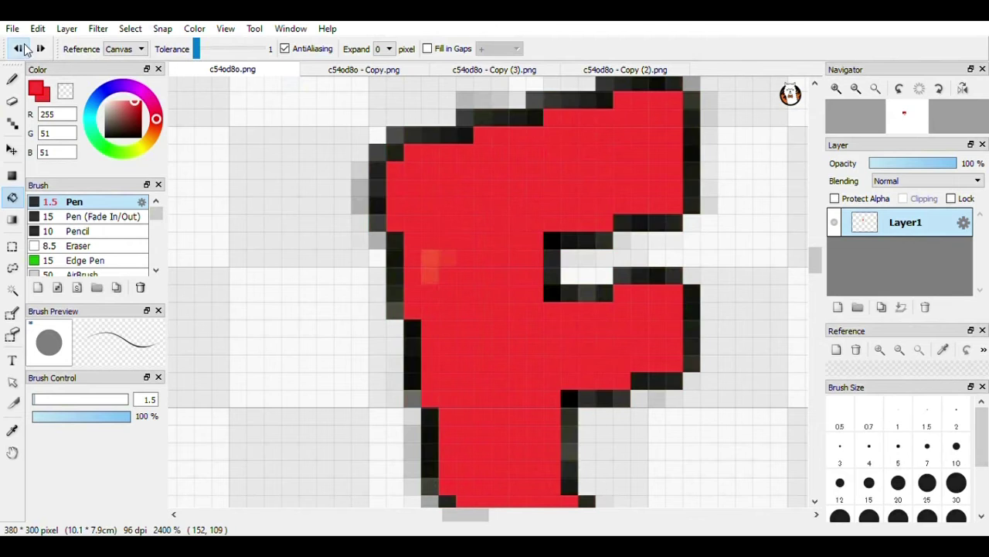
{"action": "left_click", "coordinate": [13, 124]}
{"action": "left_click", "coordinate": [381, 70]}
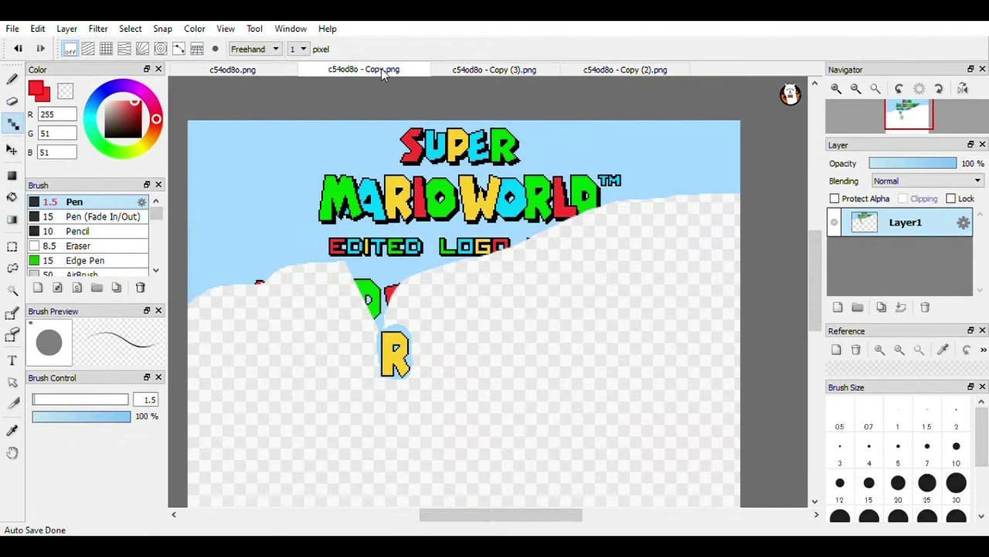
- Add a new layer on c54od80.png and nudge the red F down a few pixels
{"action": "left_click", "coordinate": [231, 69]}
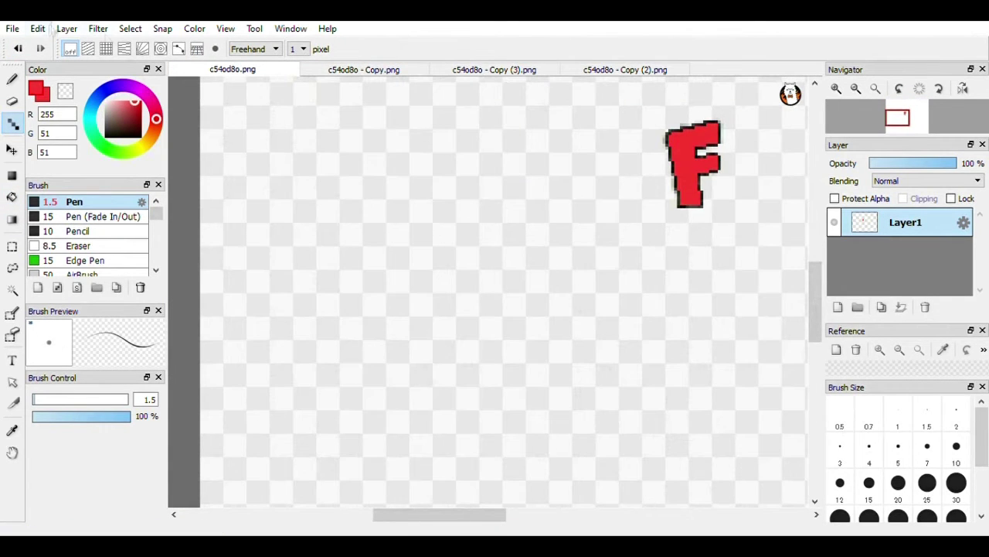
{"action": "key", "text": "ctrl+shift+n"}
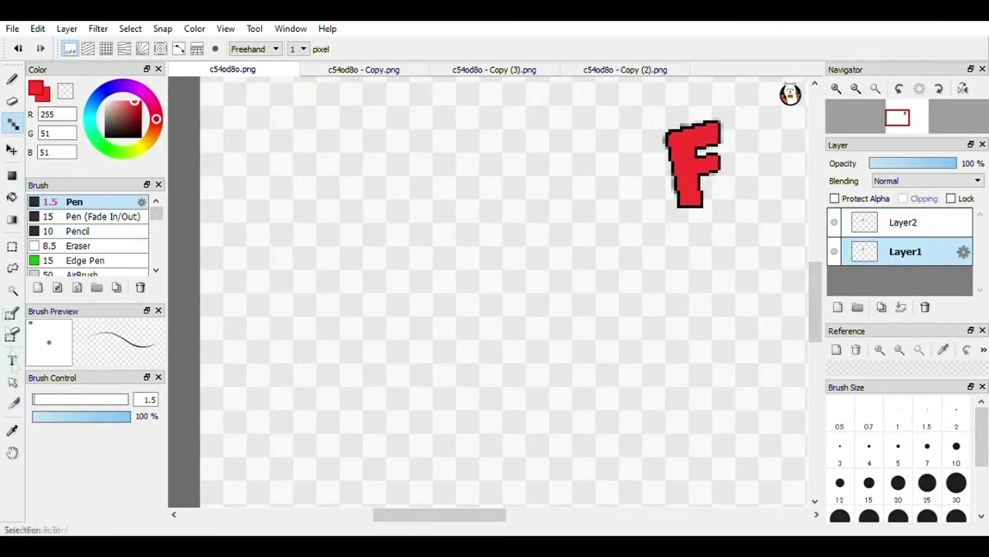
{"action": "left_click", "coordinate": [12, 149]}
{"action": "left_click_drag", "start_coordinate": [699, 232], "coordinate": [703, 248]}
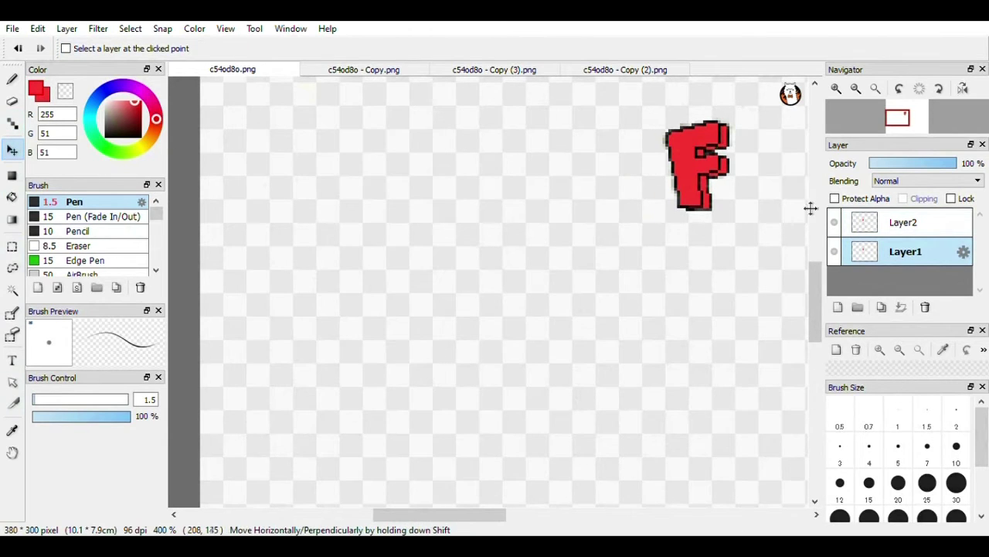
{"action": "left_click", "coordinate": [342, 68]}
{"action": "left_click", "coordinate": [286, 71]}
{"action": "left_click_drag", "start_coordinate": [724, 183], "coordinate": [725, 185]}
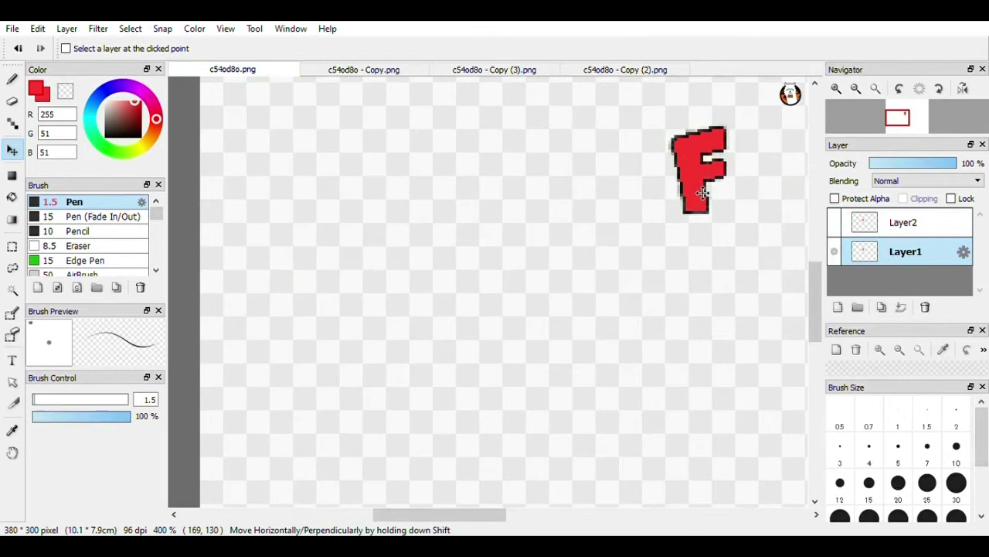
- Pick black and outline the F's top-left edge and stem with the 1 px Dot tool
{"action": "scroll", "coordinate": [696, 170], "scroll_direction": "down", "scroll_amount": 2}
{"action": "scroll", "coordinate": [653, 143], "scroll_direction": "up", "scroll_amount": 5}
{"action": "left_click", "coordinate": [12, 123]}
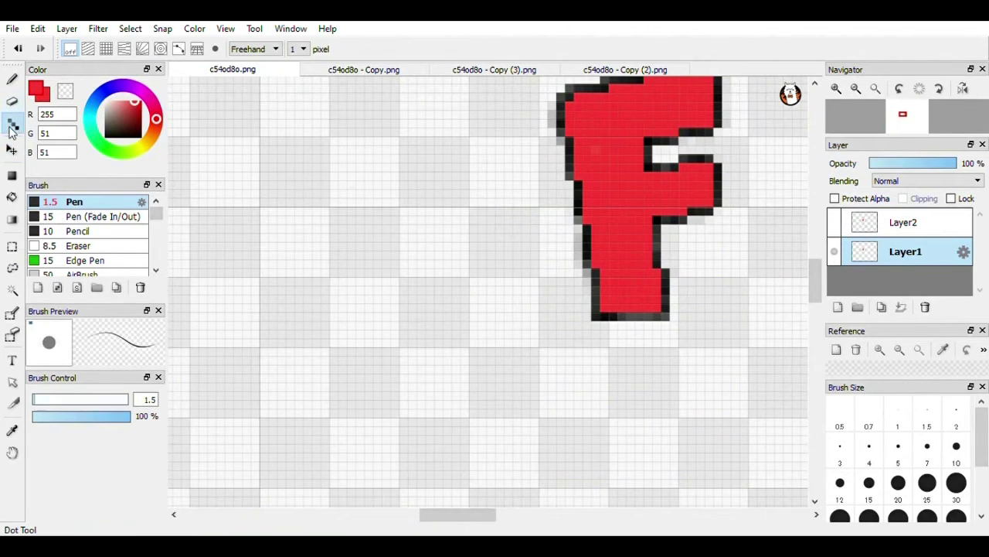
{"action": "scroll", "coordinate": [553, 108], "scroll_direction": "down", "scroll_amount": 1}
{"action": "scroll", "coordinate": [553, 108], "scroll_direction": "up", "scroll_amount": 3}
{"action": "left_click_drag", "start_coordinate": [108, 131], "coordinate": [101, 170]}
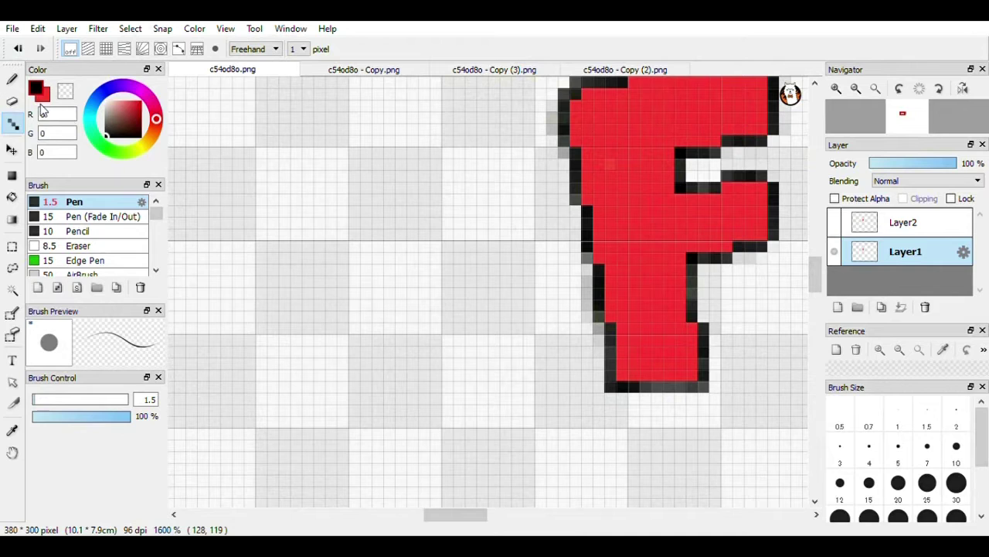
{"action": "left_click_drag", "start_coordinate": [611, 83], "coordinate": [586, 216]}
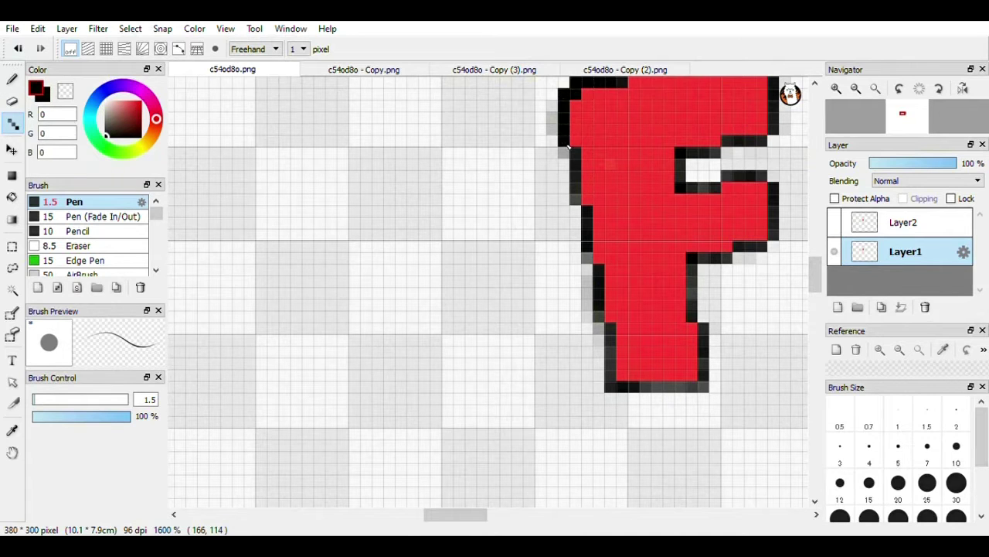
{"action": "left_click_drag", "start_coordinate": [595, 263], "coordinate": [600, 360]}
{"action": "key", "text": "ctrl+z"}
{"action": "left_click_drag", "start_coordinate": [601, 316], "coordinate": [612, 321]}
- Outline the stem's right edge and bottom, the middle arm and inner notch in black
{"action": "left_click_drag", "start_coordinate": [703, 334], "coordinate": [641, 387]}
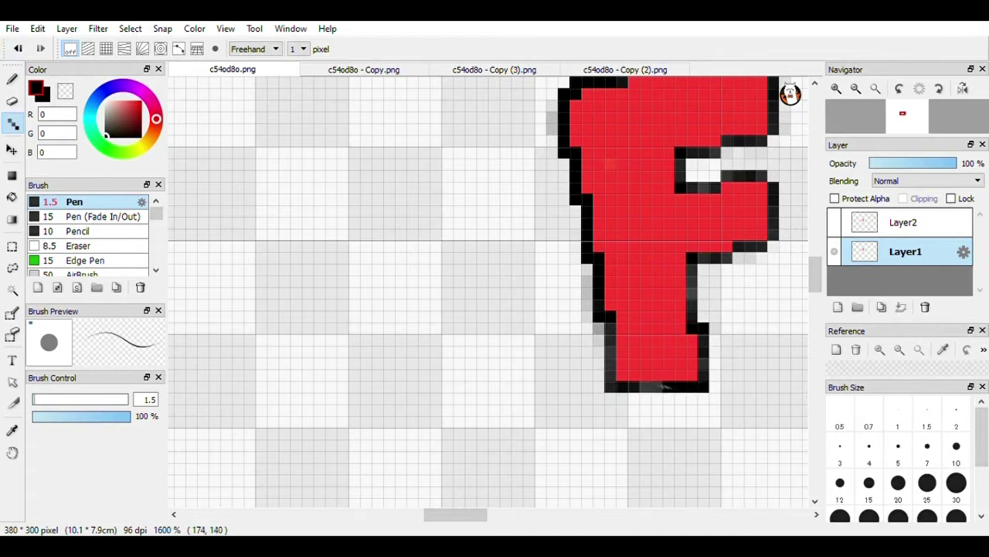
{"action": "left_click_drag", "start_coordinate": [611, 322], "coordinate": [634, 386]}
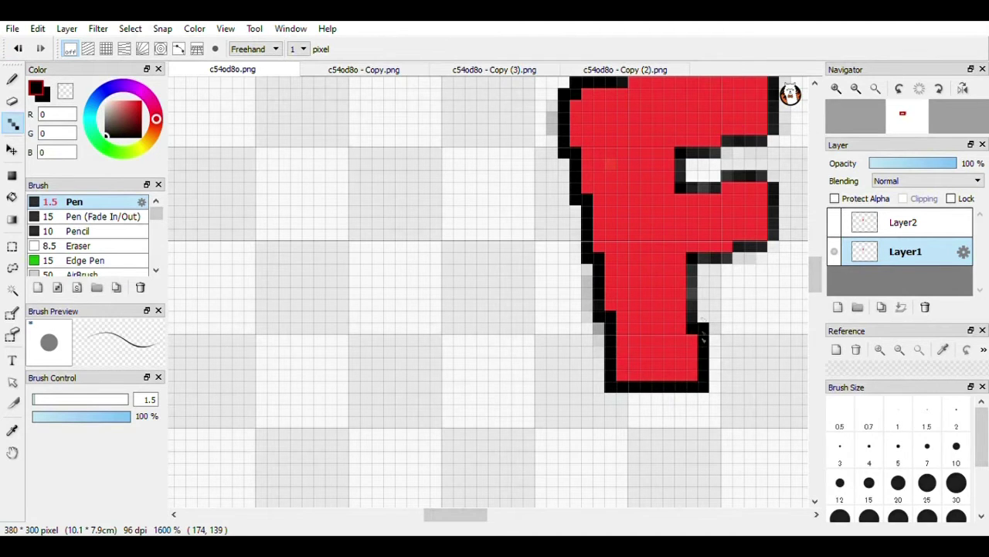
{"action": "left_click_drag", "start_coordinate": [692, 259], "coordinate": [693, 312]}
{"action": "left_click_drag", "start_coordinate": [729, 247], "coordinate": [700, 258]}
{"action": "left_click_drag", "start_coordinate": [773, 218], "coordinate": [761, 241]}
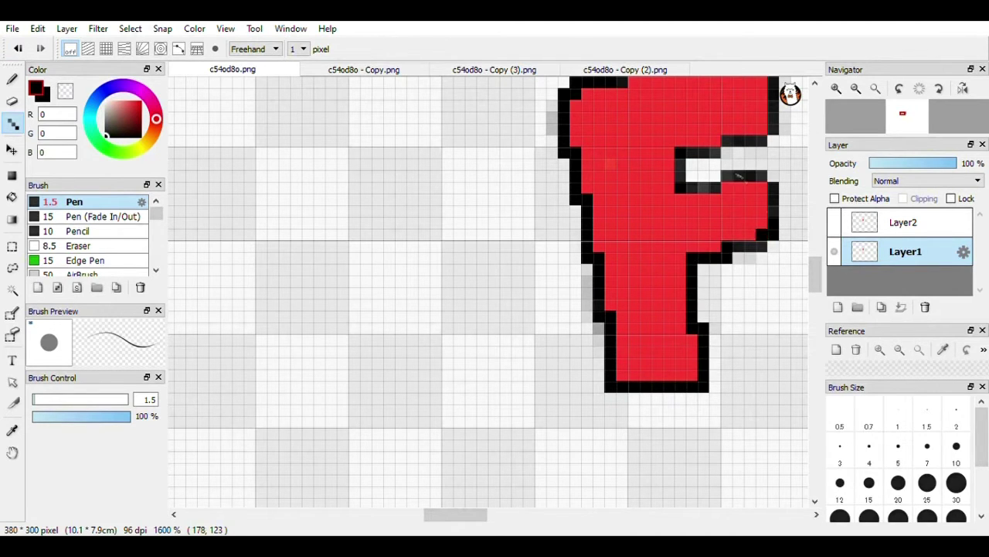
{"action": "left_click_drag", "start_coordinate": [730, 187], "coordinate": [686, 187]}
{"action": "left_click_drag", "start_coordinate": [716, 136], "coordinate": [716, 152]}
- Outline the F's top edge in black and Bucket-fill the F black
{"action": "scroll", "coordinate": [716, 152], "scroll_direction": "up", "scroll_amount": 3}
{"action": "left_click_drag", "start_coordinate": [773, 232], "coordinate": [623, 227]}
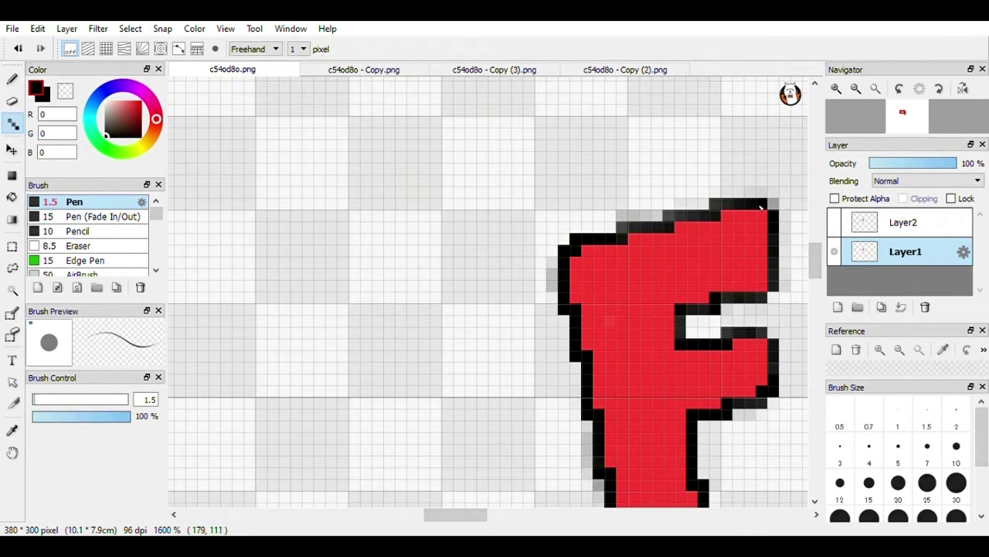
{"action": "key", "text": "g"}
{"action": "left_click", "coordinate": [634, 296]}
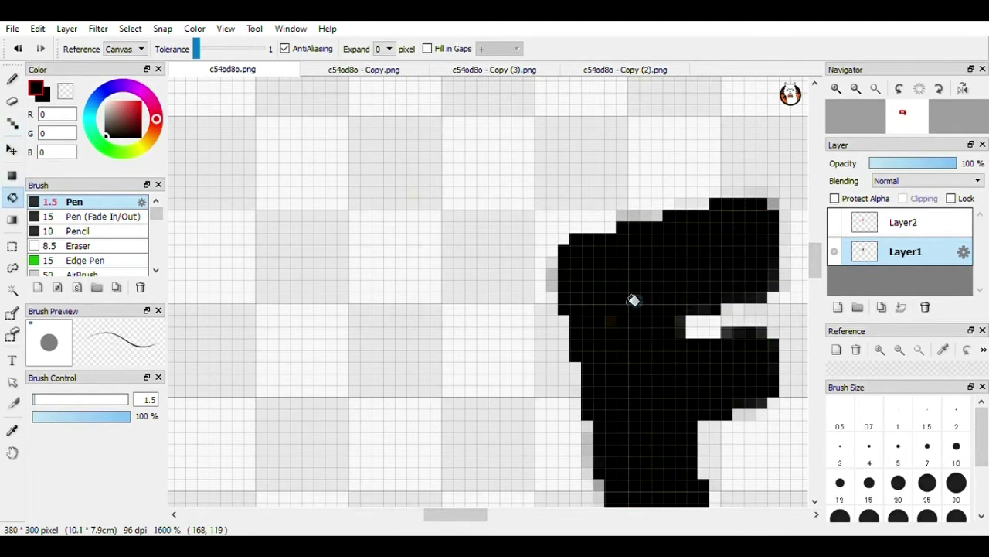
- Undo the F's black fill, leaving it unfilled, and choose the Dot tool
{"action": "scroll", "coordinate": [633, 297], "scroll_direction": "down", "scroll_amount": 2}
{"action": "key", "text": "ctrl+z"}
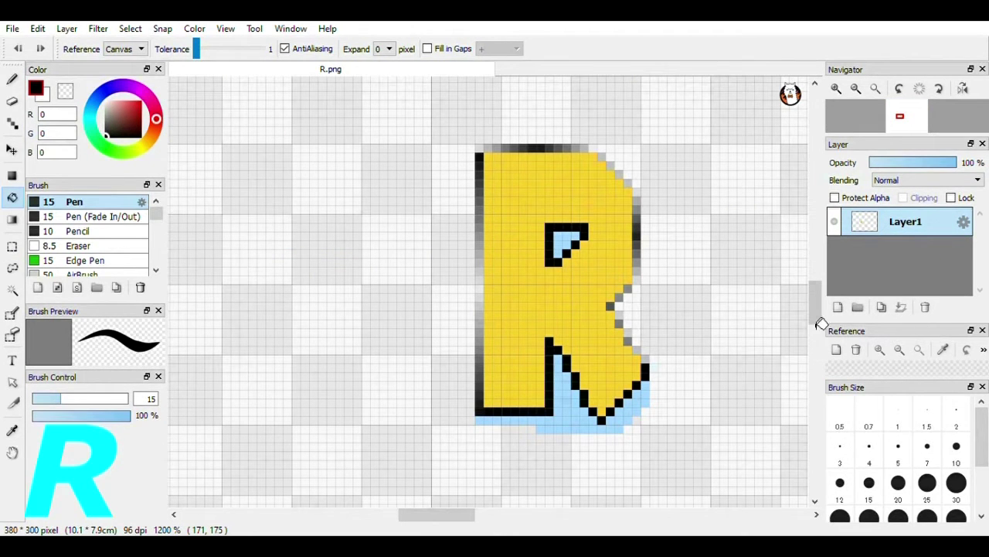
{"action": "left_click", "coordinate": [13, 124]}
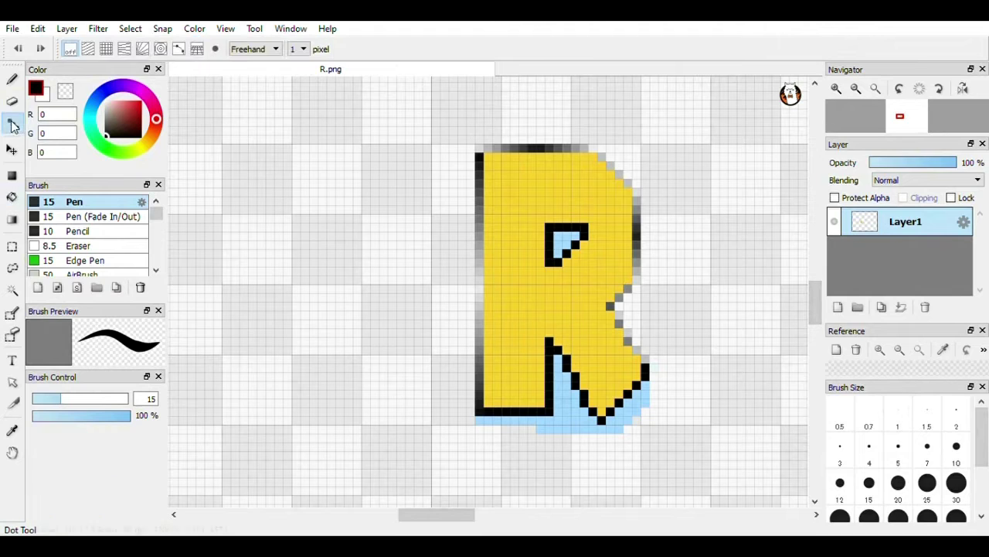
- Set the Dot tool to 1 px and paint the R's upper left edge black
{"action": "left_click_drag", "start_coordinate": [357, 238], "coordinate": [384, 219]}
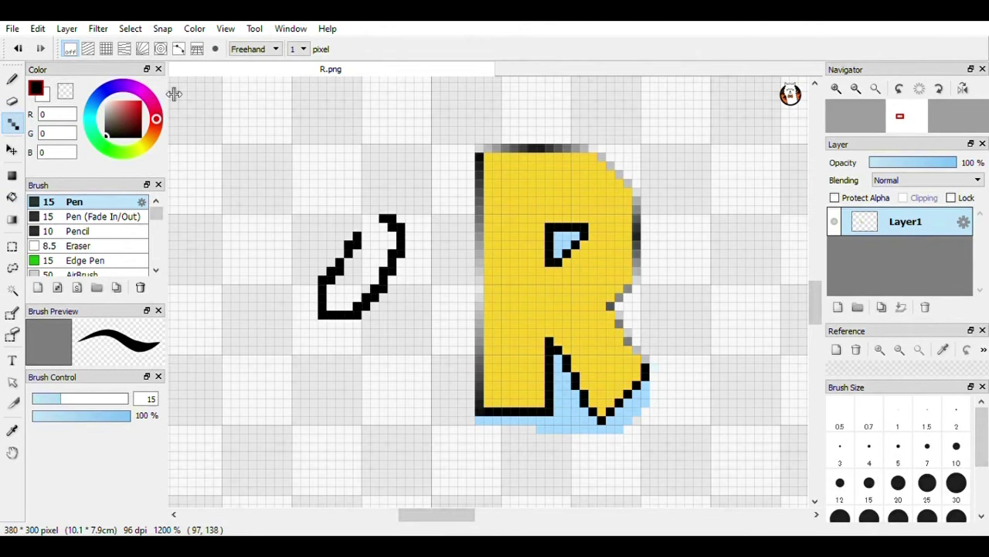
{"action": "left_click", "coordinate": [20, 49]}
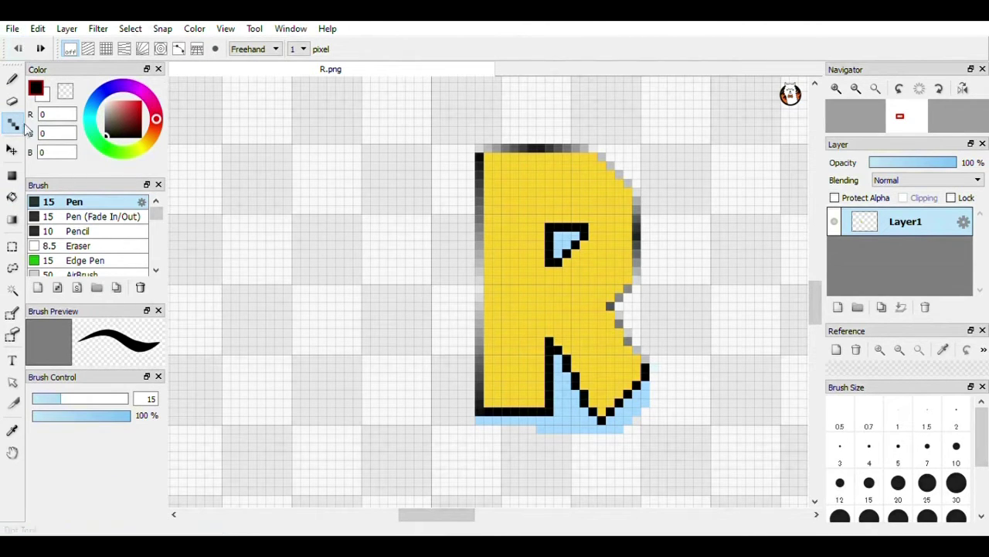
{"action": "left_click_drag", "start_coordinate": [61, 399], "coordinate": [30, 412]}
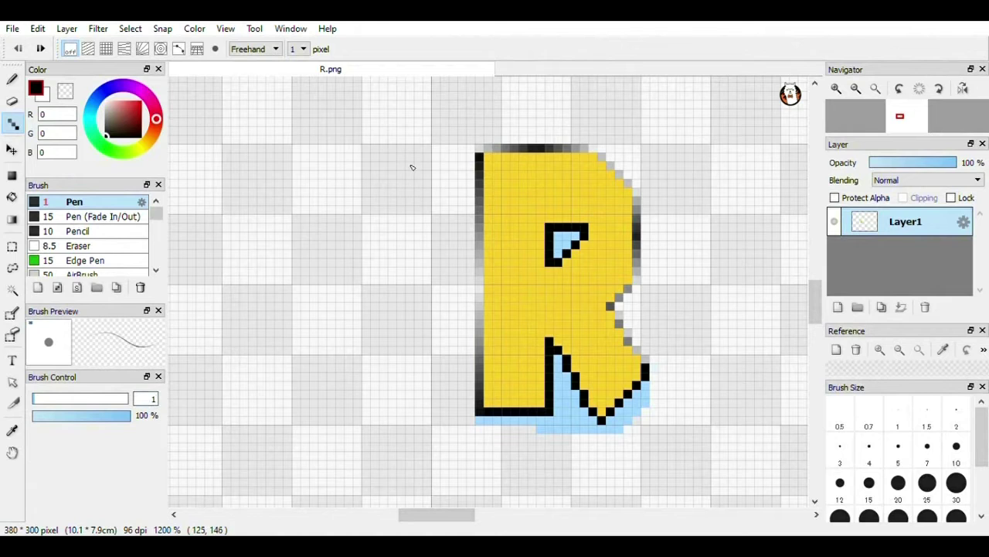
{"action": "left_click_drag", "start_coordinate": [480, 150], "coordinate": [480, 287]}
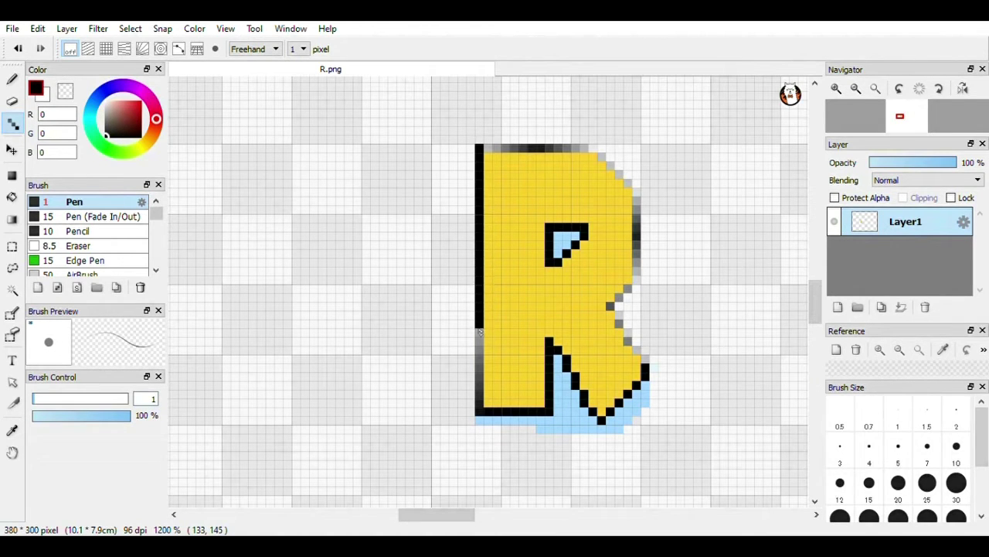
{"action": "left_click_drag", "start_coordinate": [479, 420], "coordinate": [480, 438]}
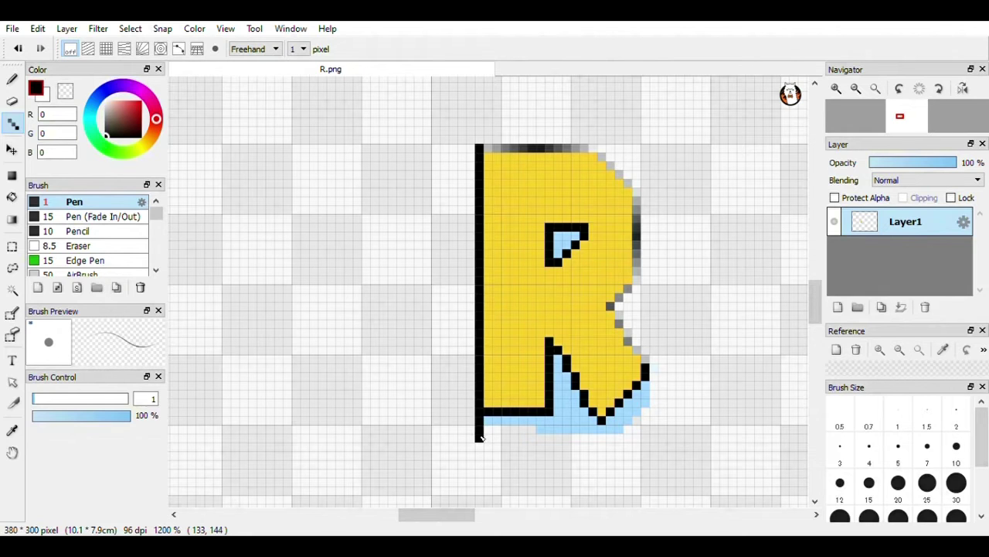
{"action": "left_click", "coordinate": [18, 48]}
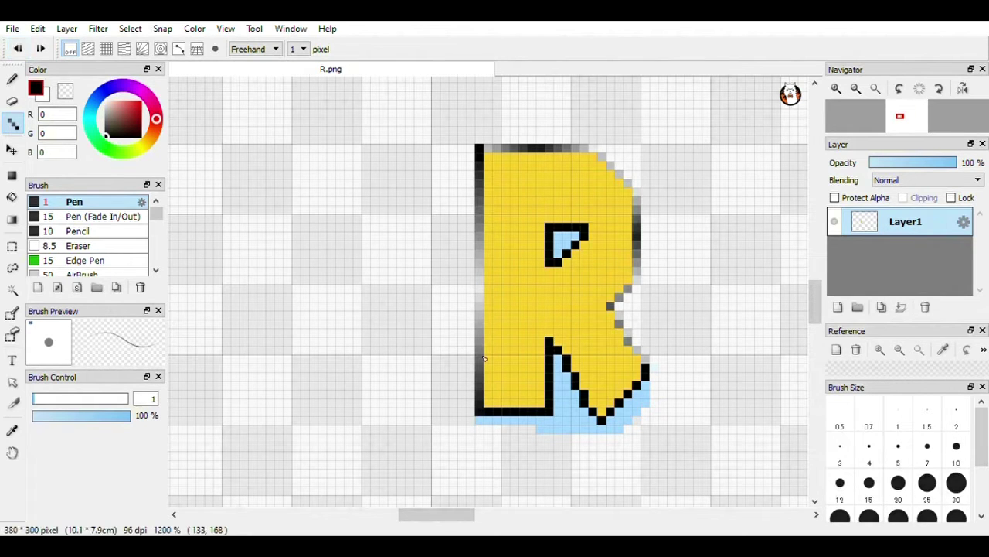
- Paint the rest of the R's left edge and its top edge black, undoing stray strokes
{"action": "left_click_drag", "start_coordinate": [478, 373], "coordinate": [480, 280]}
{"action": "left_click_drag", "start_coordinate": [479, 236], "coordinate": [479, 133]}
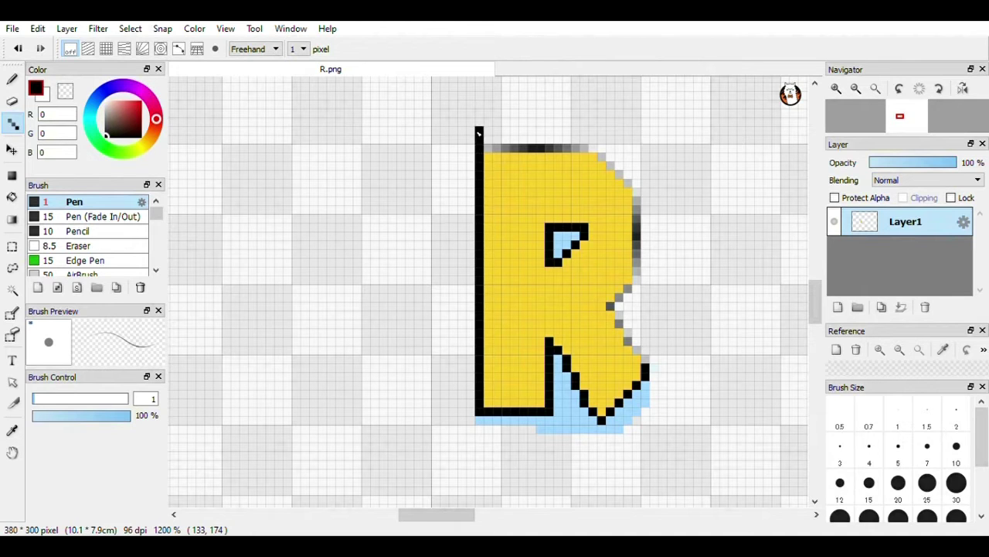
{"action": "left_click", "coordinate": [18, 47]}
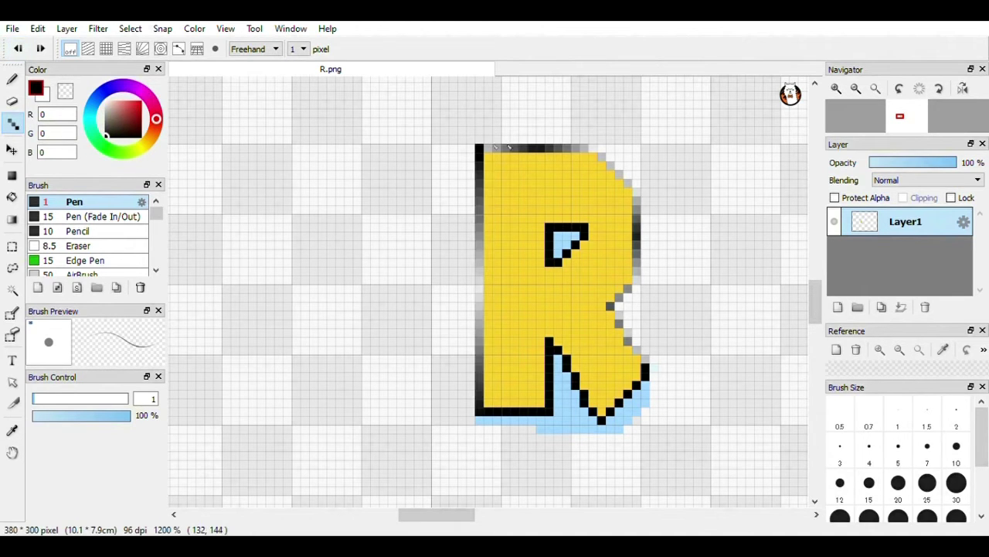
{"action": "left_click_drag", "start_coordinate": [486, 152], "coordinate": [518, 148]}
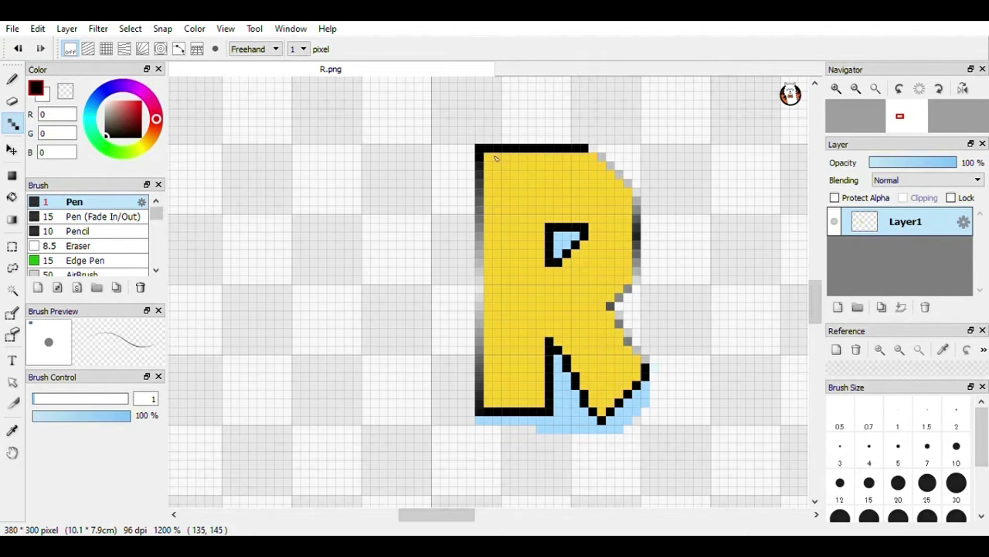
{"action": "left_click_drag", "start_coordinate": [481, 191], "coordinate": [480, 234]}
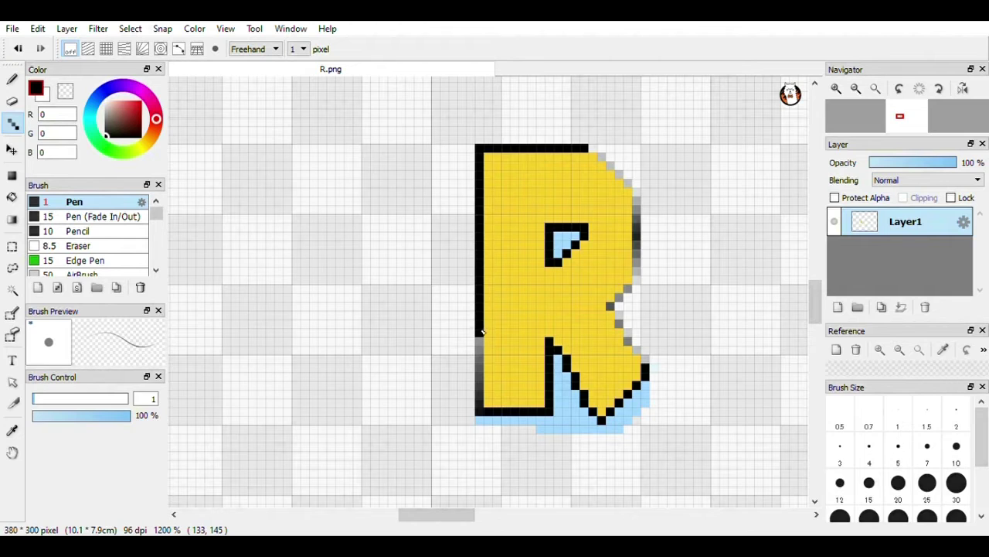
{"action": "left_click_drag", "start_coordinate": [482, 331], "coordinate": [482, 381]}
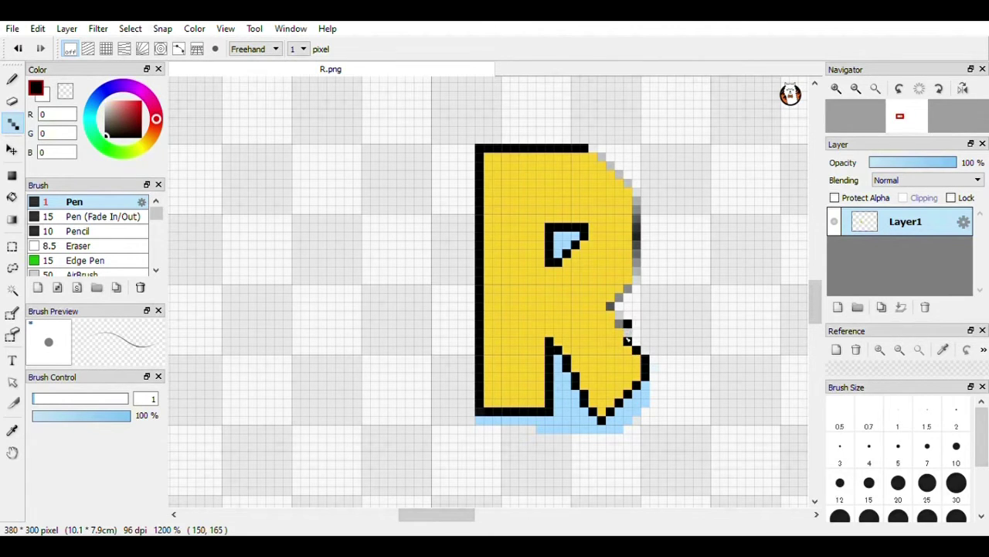
{"action": "left_click", "coordinate": [18, 48]}
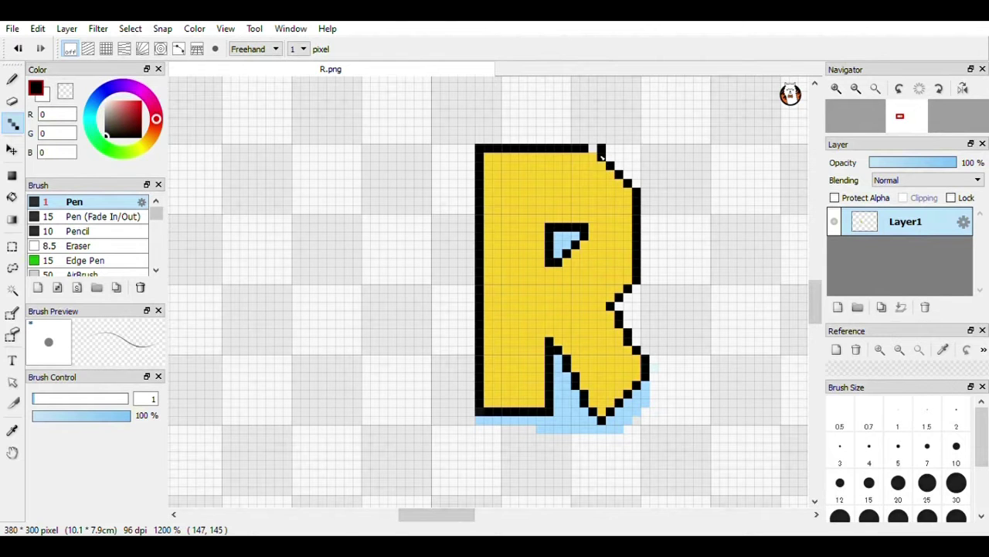
- Zoom in on the R and add a new empty Layer2
{"action": "key", "text": "ctrl+plus"}
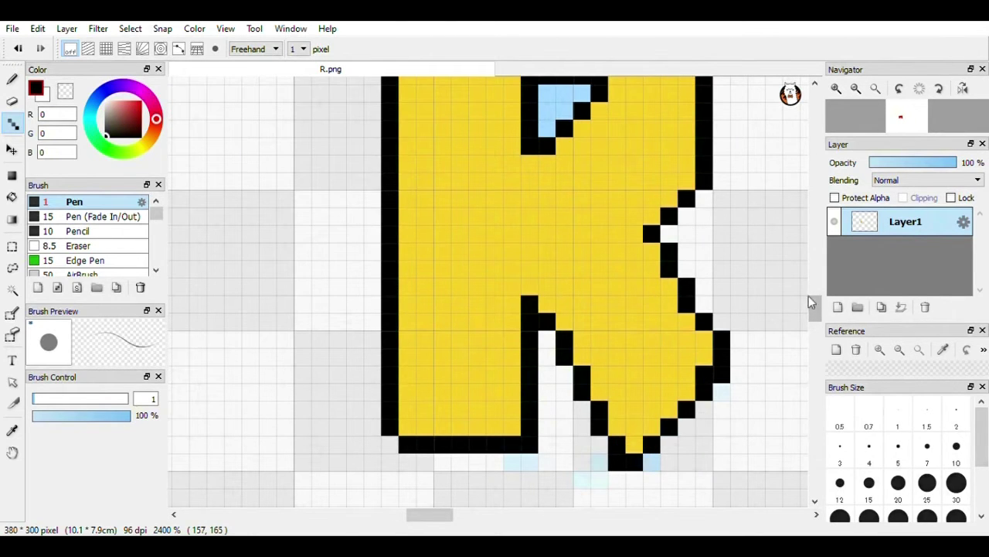
{"action": "mouse_move", "coordinate": [813, 306]}
{"action": "left_mouse_down"}
{"action": "mouse_move", "coordinate": [813, 289]}
{"action": "mouse_move", "coordinate": [813, 302]}
{"action": "left_mouse_up"}
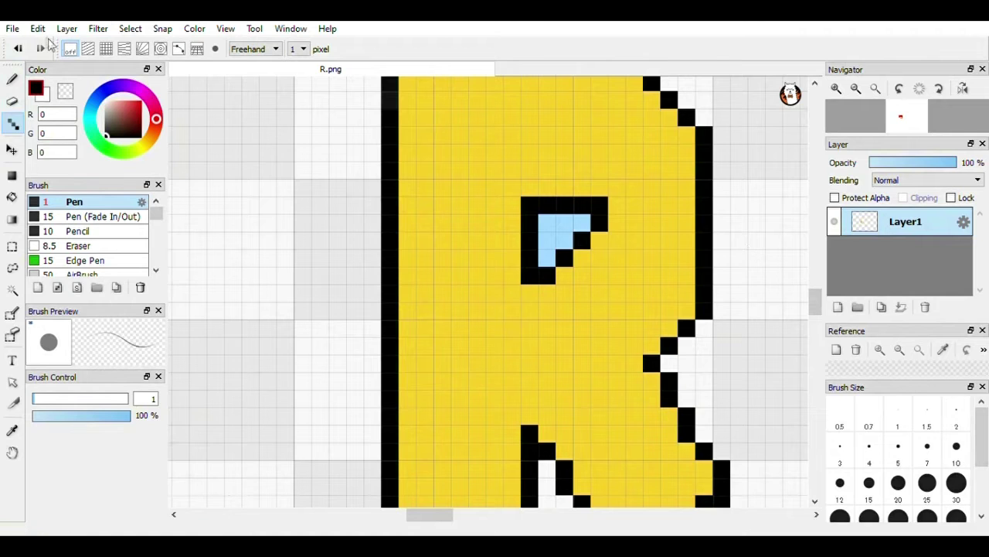
{"action": "key", "text": "ctrl+shift+n"}
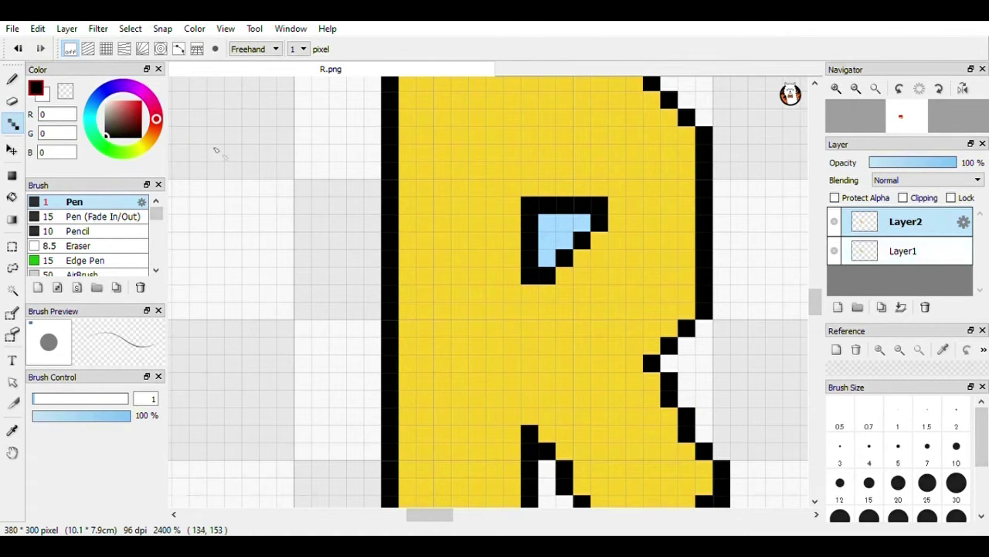
- Bucket-fill the R's shape black on Layer2 and drag Layer2 beneath Layer1
{"action": "left_click", "coordinate": [12, 198]}
{"action": "left_click", "coordinate": [439, 226]}
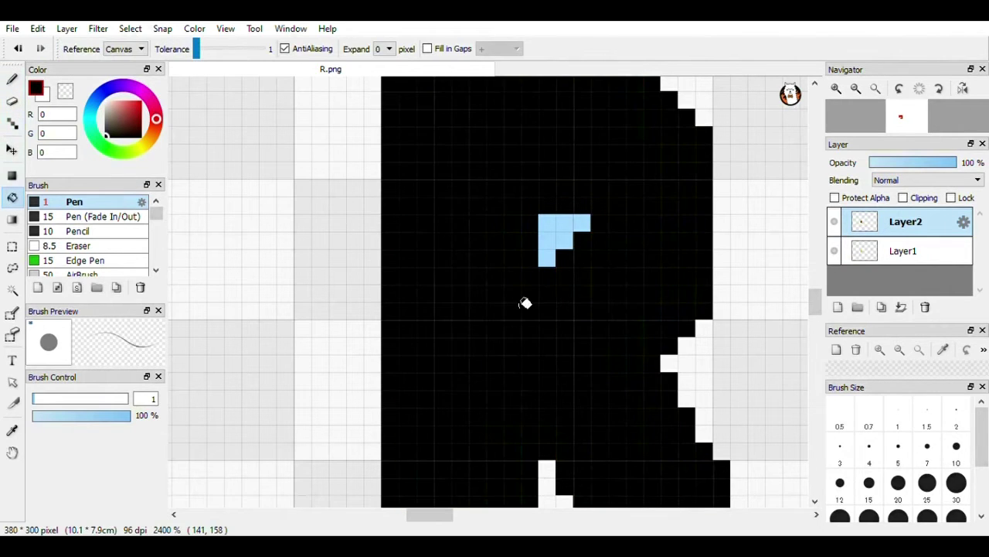
{"action": "left_click", "coordinate": [561, 246]}
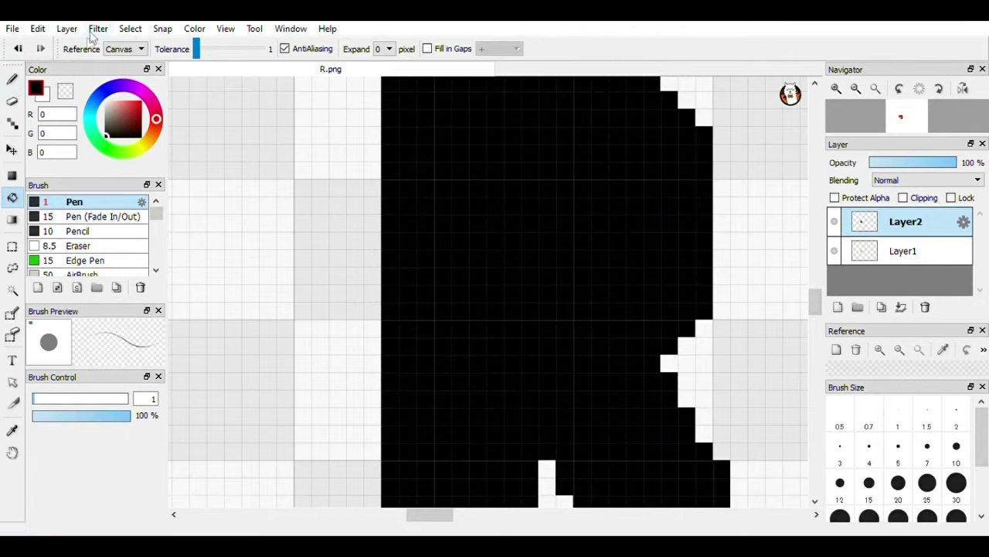
{"action": "left_click_drag", "start_coordinate": [893, 232], "coordinate": [892, 255]}
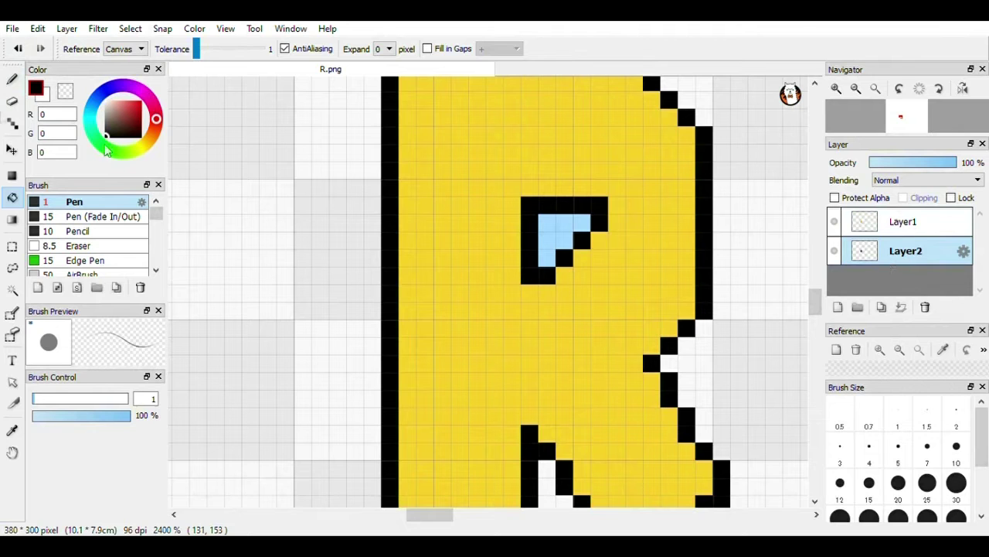
- Offset the black copy right and down with the Move tool and arrow key, then select Layer1
{"action": "left_click", "coordinate": [11, 149]}
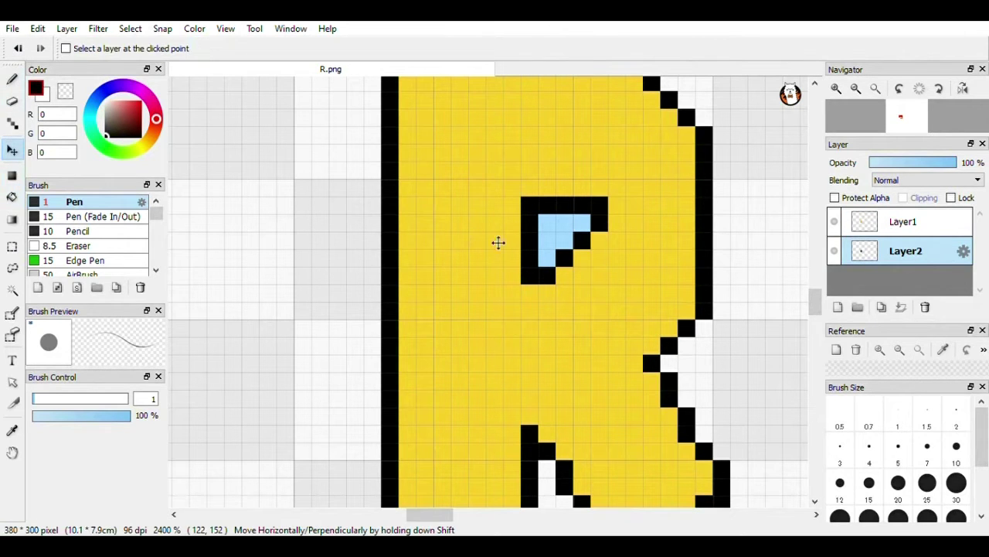
{"action": "left_click_drag", "start_coordinate": [550, 246], "coordinate": [603, 274]}
{"action": "scroll", "coordinate": [603, 274], "scroll_direction": "down", "scroll_amount": 3}
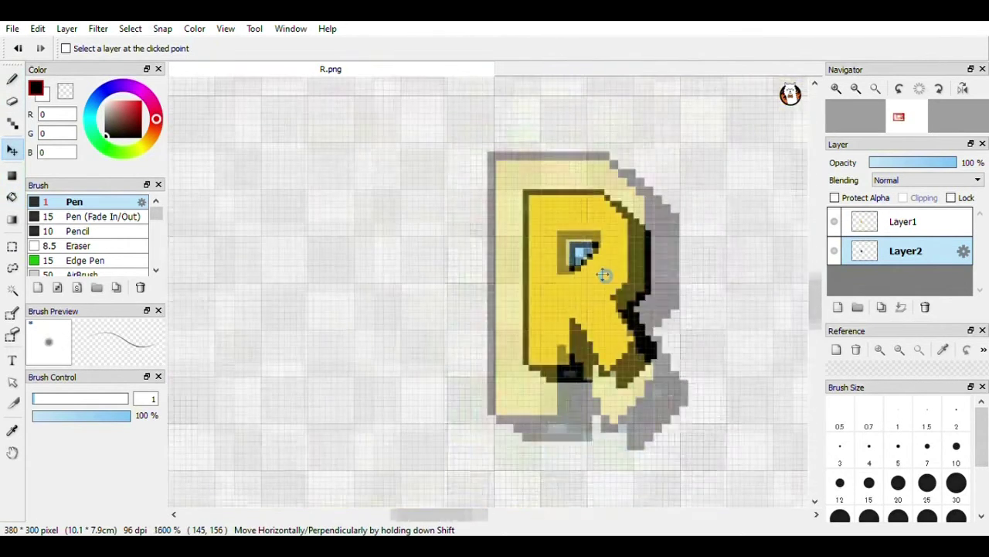
{"action": "mouse_move", "coordinate": [602, 268]}
{"action": "left_mouse_down"}
{"action": "mouse_move", "coordinate": [642, 316]}
{"action": "mouse_move", "coordinate": [698, 302]}
{"action": "mouse_move", "coordinate": [583, 279]}
{"action": "mouse_move", "coordinate": [598, 266]}
{"action": "left_mouse_up"}
{"action": "key", "text": "Up"}
{"action": "key", "text": "Up"}
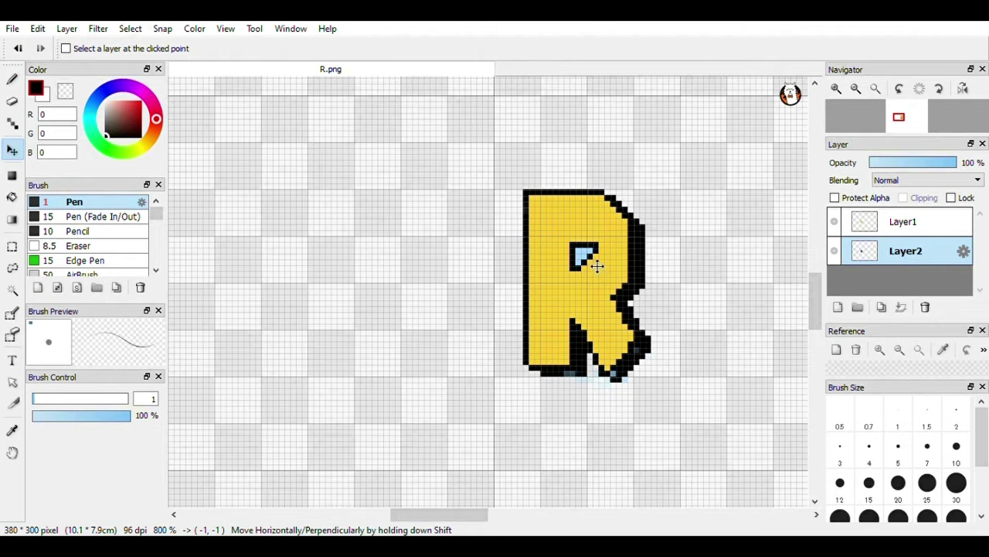
{"action": "scroll", "coordinate": [594, 356], "scroll_direction": "up", "scroll_amount": 2}
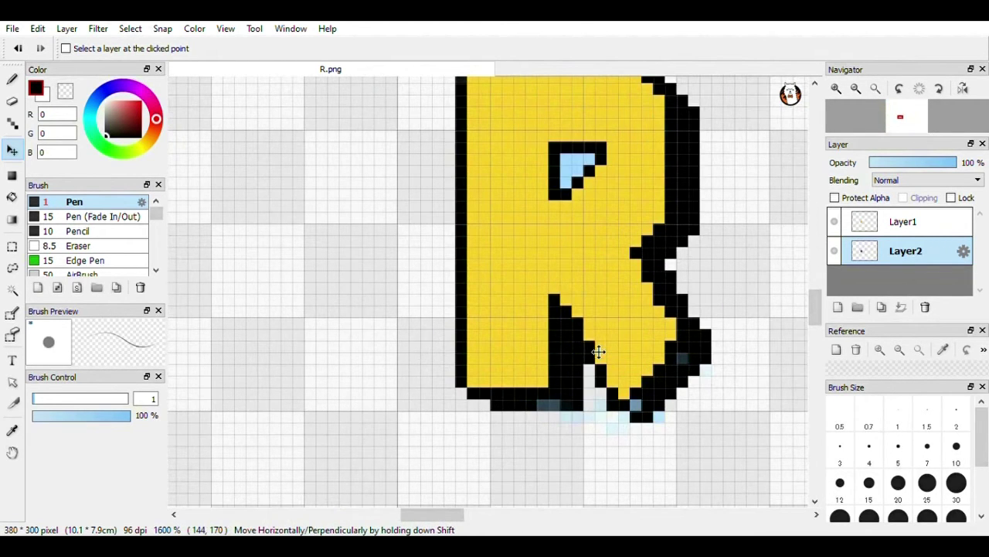
{"action": "left_click", "coordinate": [906, 223]}
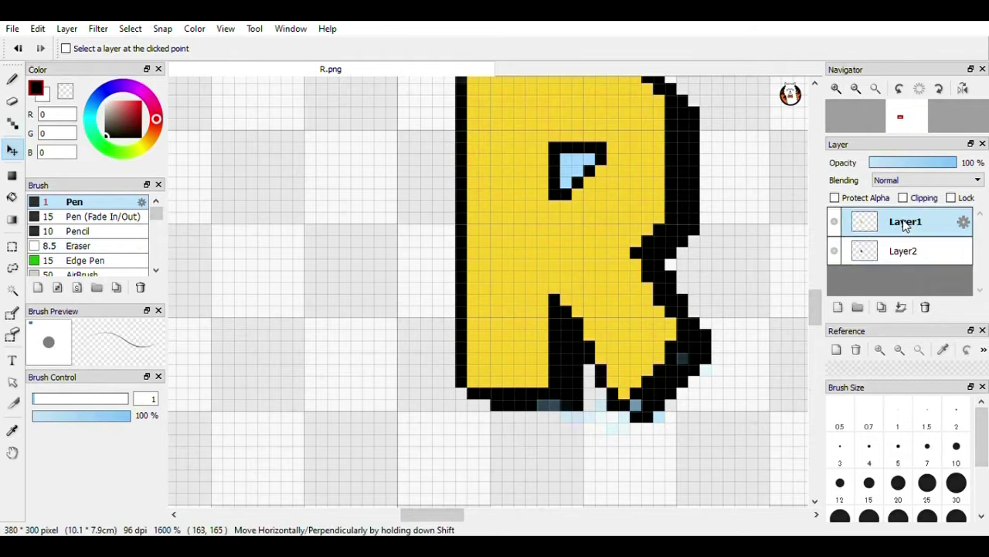
{"action": "left_click", "coordinate": [12, 101]}
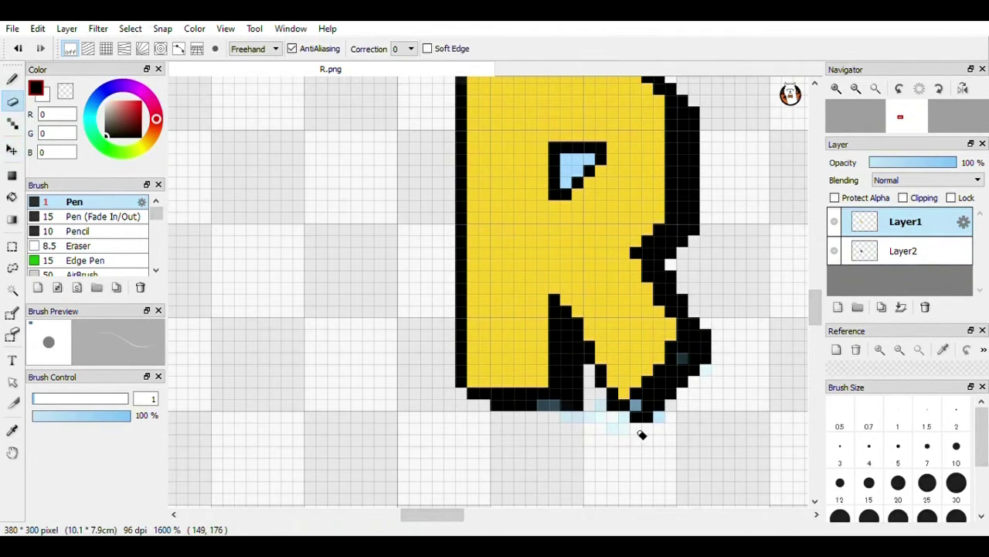
- Try erasing the R's bottom yellow pixels with a size-23 Eraser, then undo it
{"action": "left_click_drag", "start_coordinate": [59, 392], "coordinate": [80, 399]}
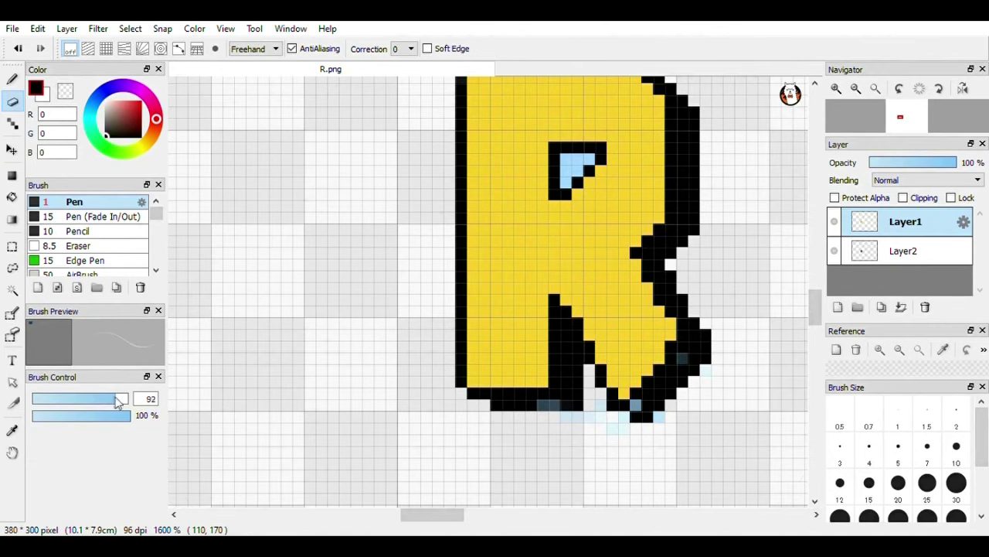
{"action": "left_click_drag", "start_coordinate": [461, 340], "coordinate": [649, 364]}
{"action": "left_click", "coordinate": [18, 47]}
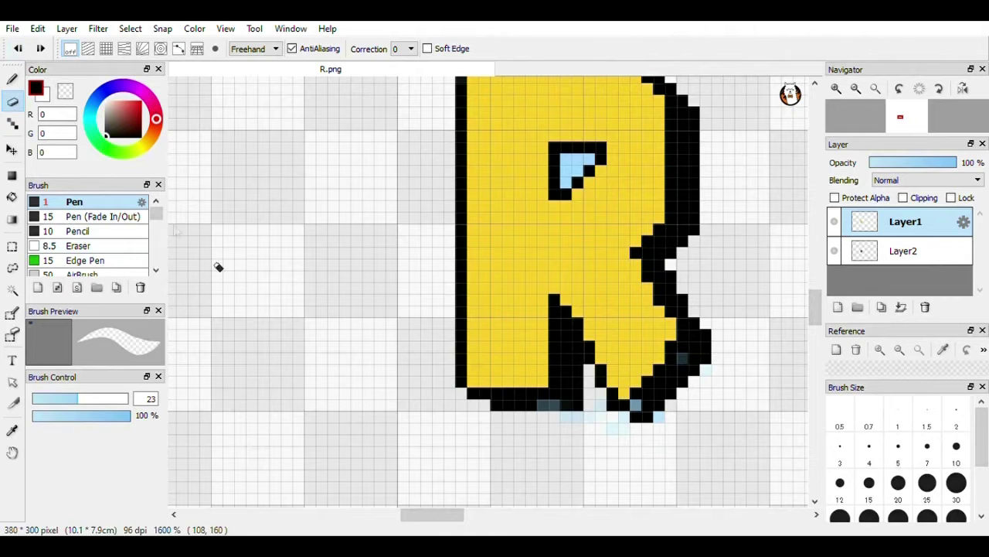
- At brush size 3.8, paint the R's bluish-grey bottom outline pixels black
{"action": "left_click_drag", "start_coordinate": [60, 403], "coordinate": [36, 399]}
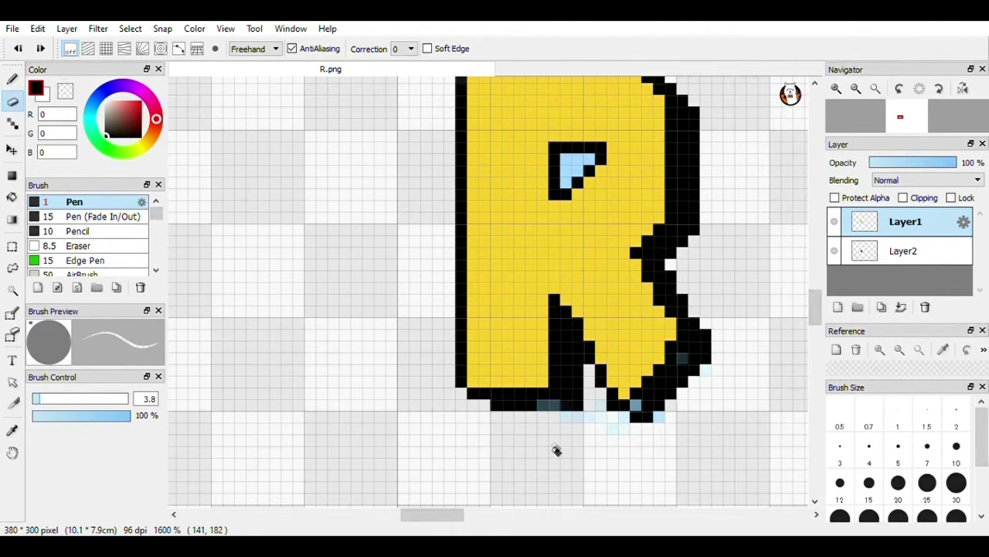
{"action": "left_click_drag", "start_coordinate": [555, 435], "coordinate": [555, 427]}
{"action": "left_click", "coordinate": [657, 426]}
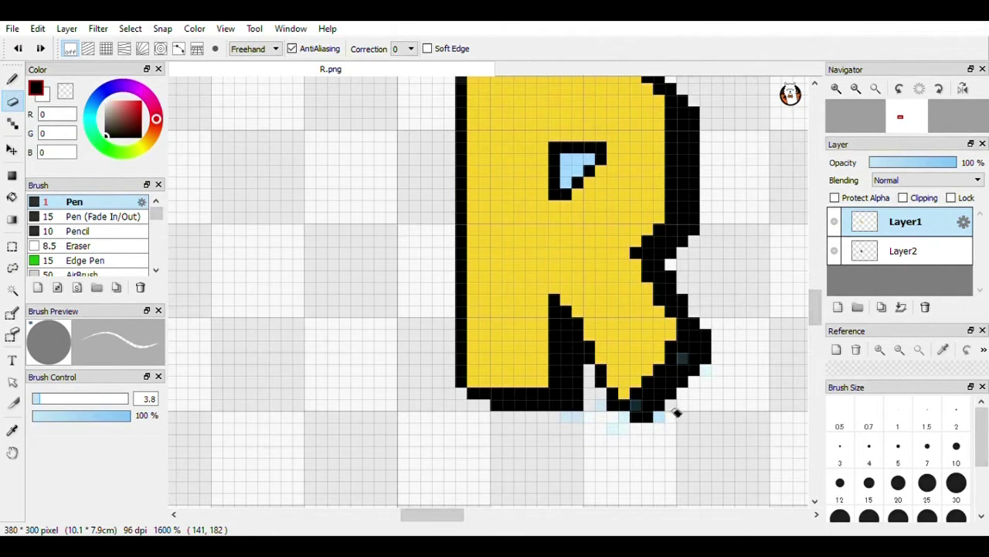
{"action": "left_click", "coordinate": [656, 424]}
{"action": "left_click", "coordinate": [701, 378]}
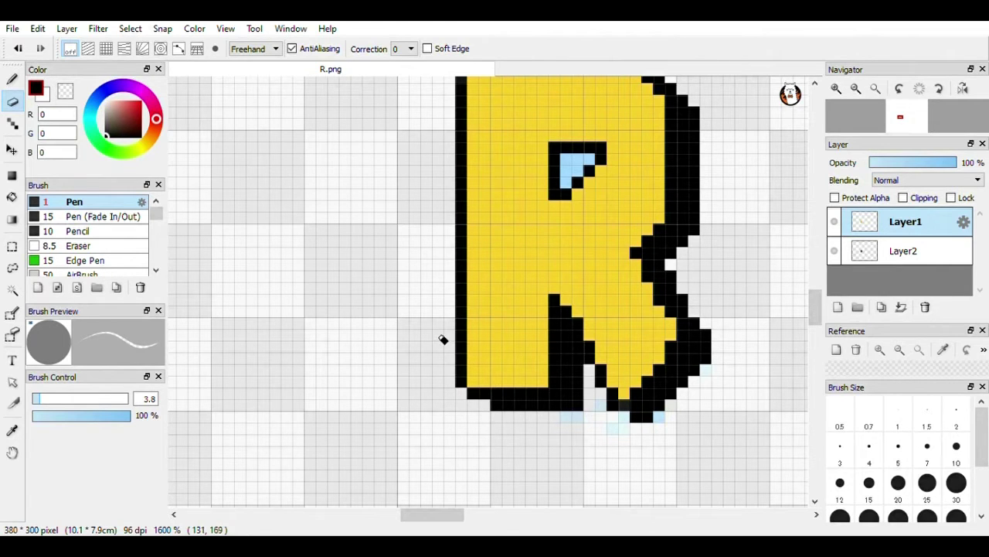
{"action": "scroll", "coordinate": [575, 334], "scroll_direction": "down", "scroll_amount": 1}
{"action": "scroll", "coordinate": [575, 335], "scroll_direction": "down", "scroll_amount": 1}
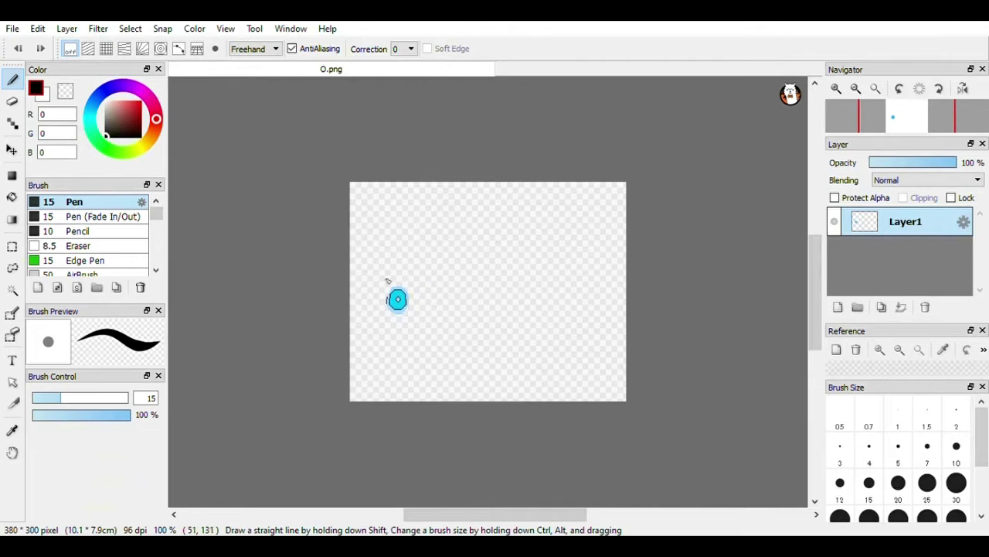
- Bucket-fill the O's black outline and blurry halo with transparent
{"action": "scroll", "coordinate": [410, 324], "scroll_direction": "up", "scroll_amount": 5}
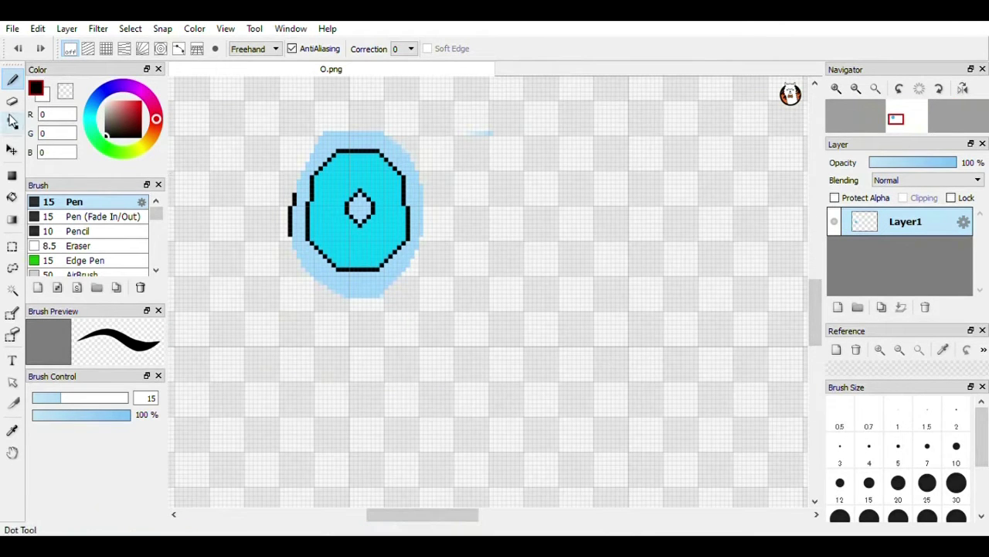
{"action": "left_click", "coordinate": [12, 197]}
{"action": "left_click", "coordinate": [65, 90]}
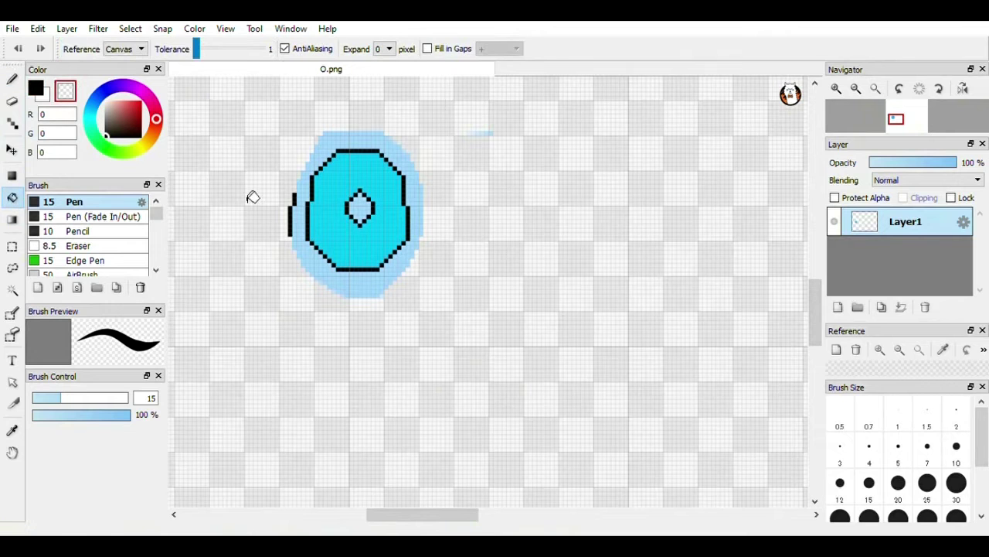
{"action": "left_click", "coordinate": [307, 210]}
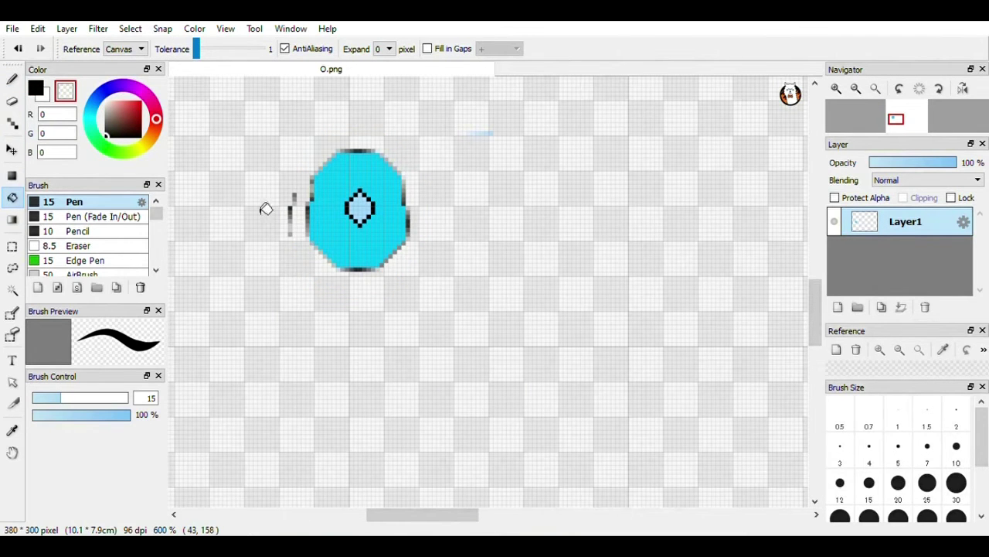
{"action": "scroll", "coordinate": [270, 215], "scroll_direction": "up", "scroll_amount": 3}
{"action": "scroll", "coordinate": [266, 218], "scroll_direction": "down", "scroll_amount": 1}
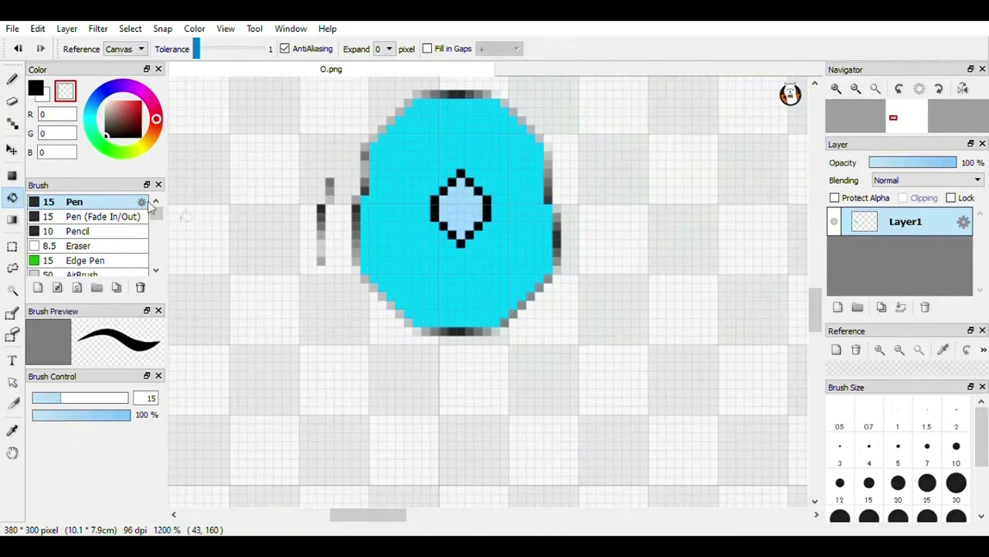
- Erase the leftover grey pixels left of the O, undoing one stroke that notched it
{"action": "left_click", "coordinate": [12, 100]}
{"action": "mouse_move", "coordinate": [284, 178]}
{"action": "left_mouse_down"}
{"action": "mouse_move", "coordinate": [307, 245]}
{"action": "mouse_move", "coordinate": [312, 188]}
{"action": "mouse_move", "coordinate": [366, 183]}
{"action": "left_mouse_up"}
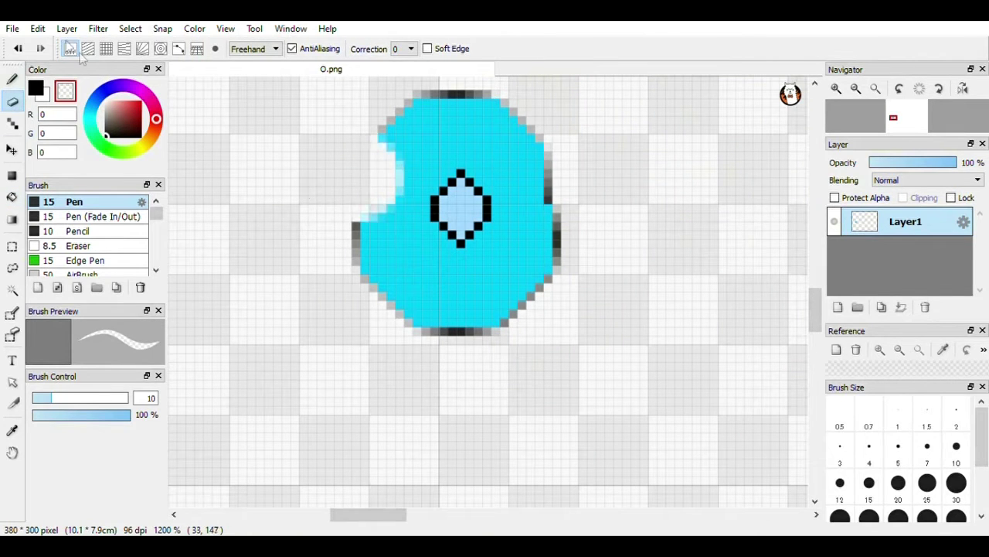
{"action": "left_click", "coordinate": [18, 48]}
{"action": "mouse_move", "coordinate": [286, 234]}
{"action": "left_mouse_down"}
{"action": "mouse_move", "coordinate": [298, 237]}
{"action": "mouse_move", "coordinate": [291, 186]}
{"action": "left_mouse_up"}
- Draw a black single-pixel outline down the O's left edge and lower-left diagonal
{"action": "left_click", "coordinate": [12, 80]}
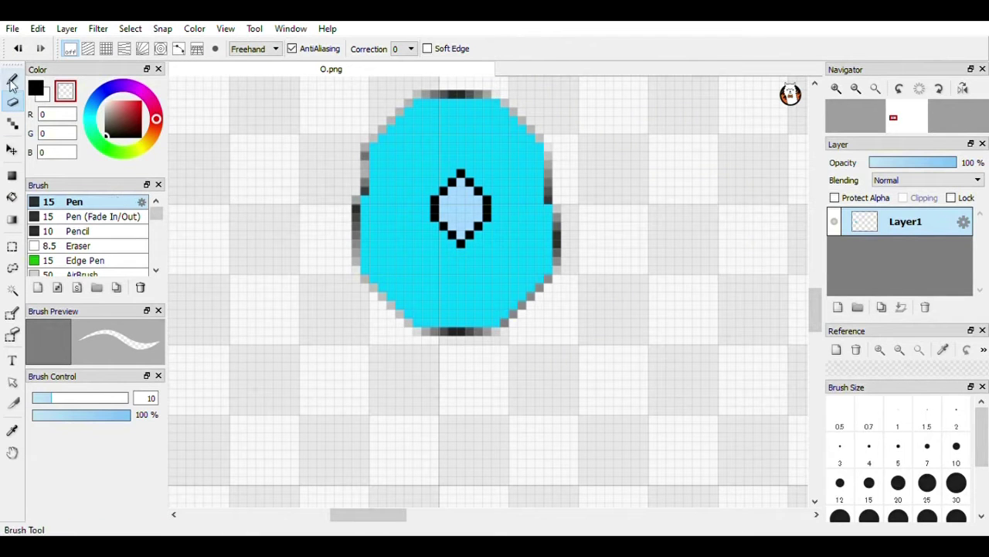
{"action": "left_click", "coordinate": [36, 88]}
{"action": "left_click", "coordinate": [12, 124]}
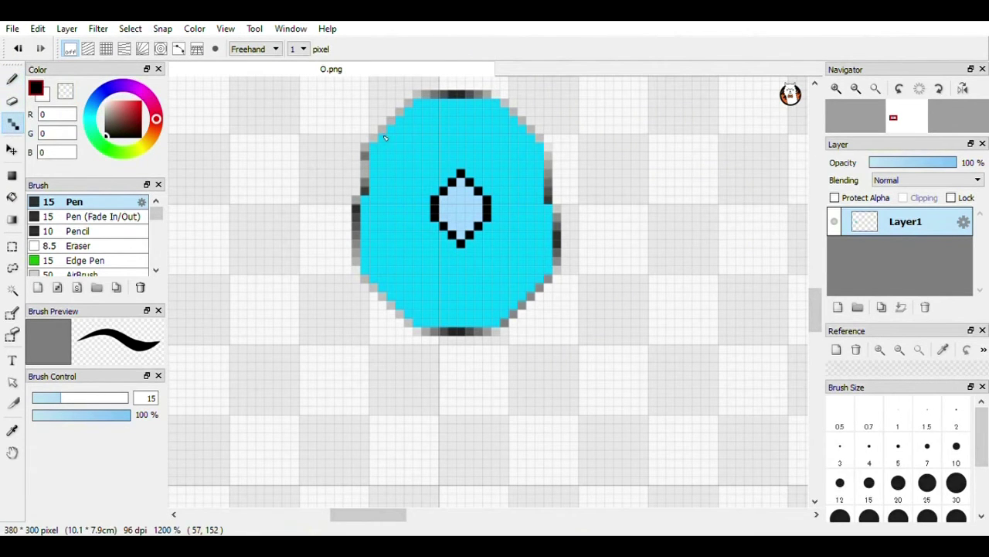
{"action": "scroll", "coordinate": [385, 137], "scroll_direction": "down", "scroll_amount": 5}
{"action": "scroll", "coordinate": [384, 137], "scroll_direction": "up", "scroll_amount": 7}
{"action": "left_click_drag", "start_coordinate": [350, 160], "coordinate": [328, 387]}
{"action": "left_click", "coordinate": [345, 422]}
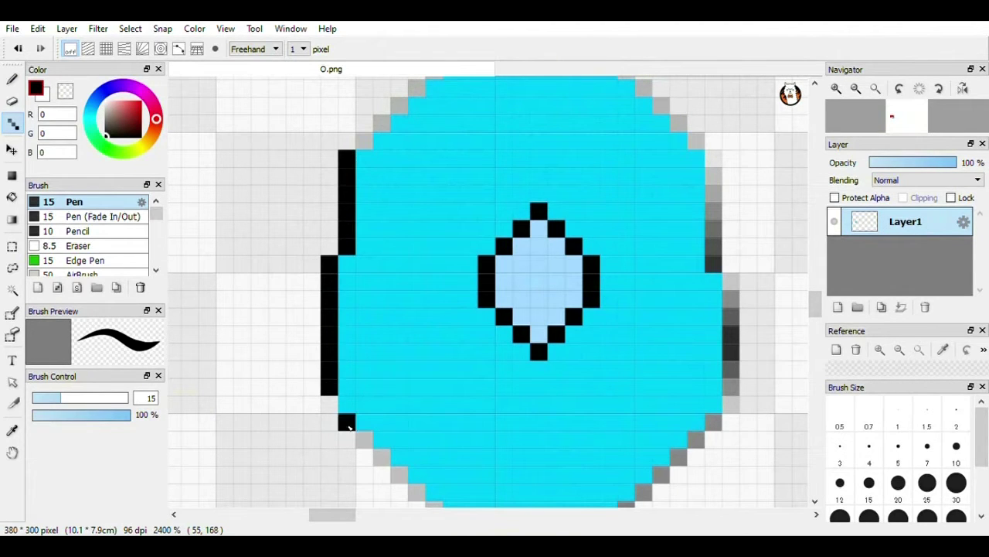
{"action": "left_click", "coordinate": [365, 446]}
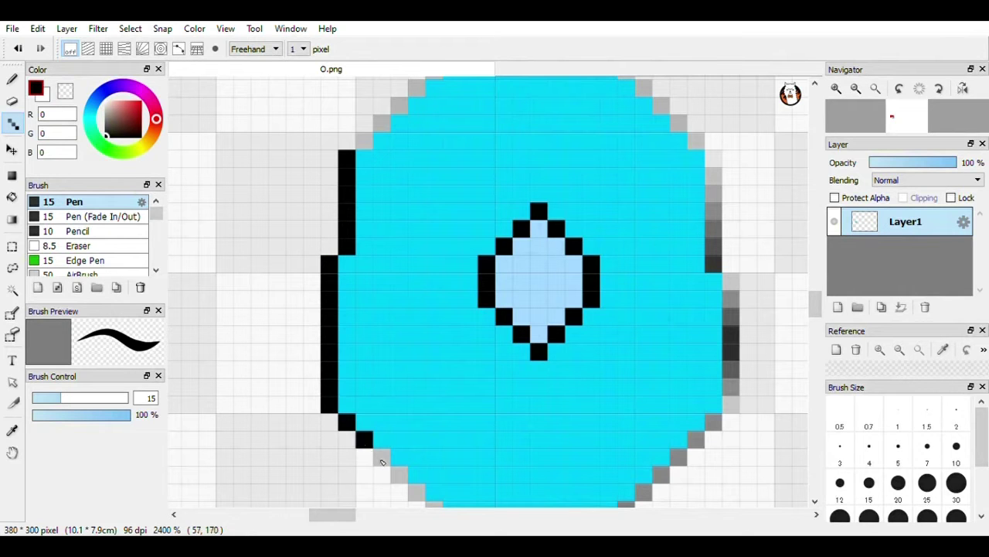
{"action": "left_click", "coordinate": [400, 476]}
- Continue the black pixel outline along the O's bottom and lower-right diagonal
{"action": "scroll", "coordinate": [817, 304], "scroll_direction": "down", "scroll_amount": 3}
{"action": "left_click", "coordinate": [417, 362]}
{"action": "left_click", "coordinate": [435, 379]}
{"action": "mouse_move", "coordinate": [453, 397]}
{"action": "left_mouse_down"}
{"action": "mouse_move", "coordinate": [523, 403]}
{"action": "mouse_move", "coordinate": [628, 381]}
{"action": "left_mouse_up"}
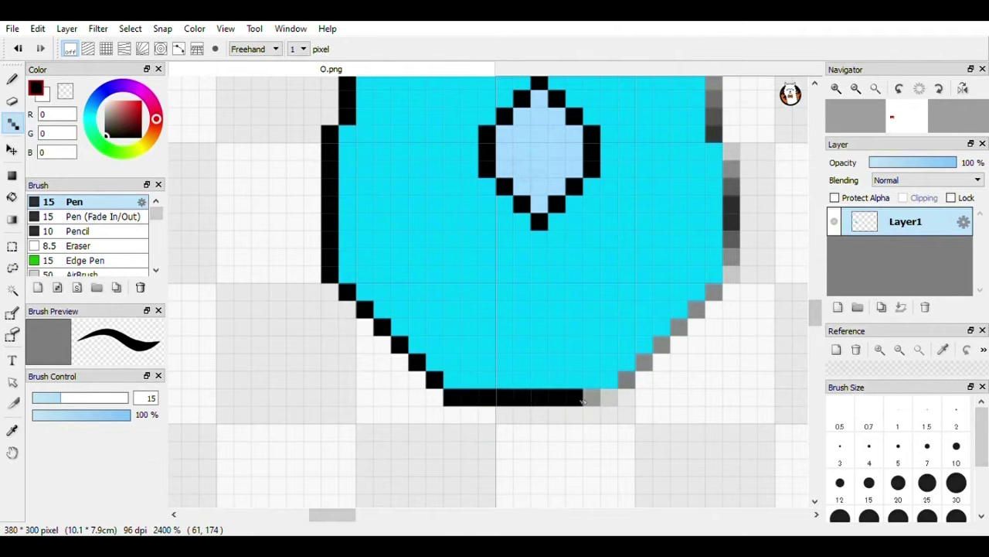
{"action": "left_click", "coordinate": [644, 362]}
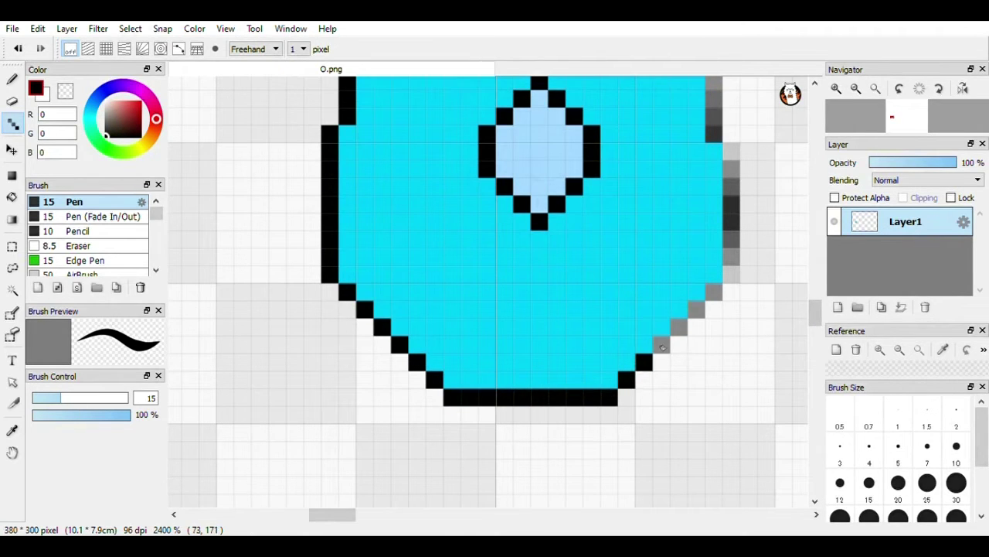
{"action": "left_click", "coordinate": [662, 344]}
{"action": "left_click", "coordinate": [679, 327]}
{"action": "left_click", "coordinate": [696, 309]}
- Extend the black pixel outline up the O's right edge
{"action": "left_click", "coordinate": [715, 292]}
{"action": "left_click", "coordinate": [731, 275]}
{"action": "left_click", "coordinate": [731, 257]}
{"action": "left_click", "coordinate": [731, 240]}
{"action": "left_click", "coordinate": [731, 223]}
{"action": "left_click", "coordinate": [731, 205]}
{"action": "left_click", "coordinate": [731, 188]}
{"action": "left_click", "coordinate": [731, 170]}
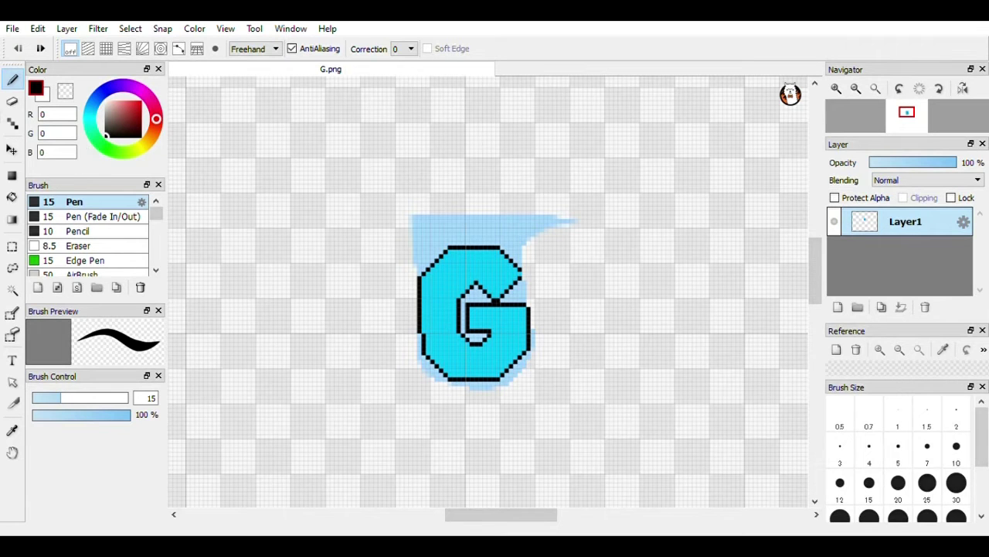
- Bucket-fill the light-blue areas above the G and along its bottom with transparent
{"action": "left_click", "coordinate": [65, 92]}
{"action": "left_click", "coordinate": [11, 176]}
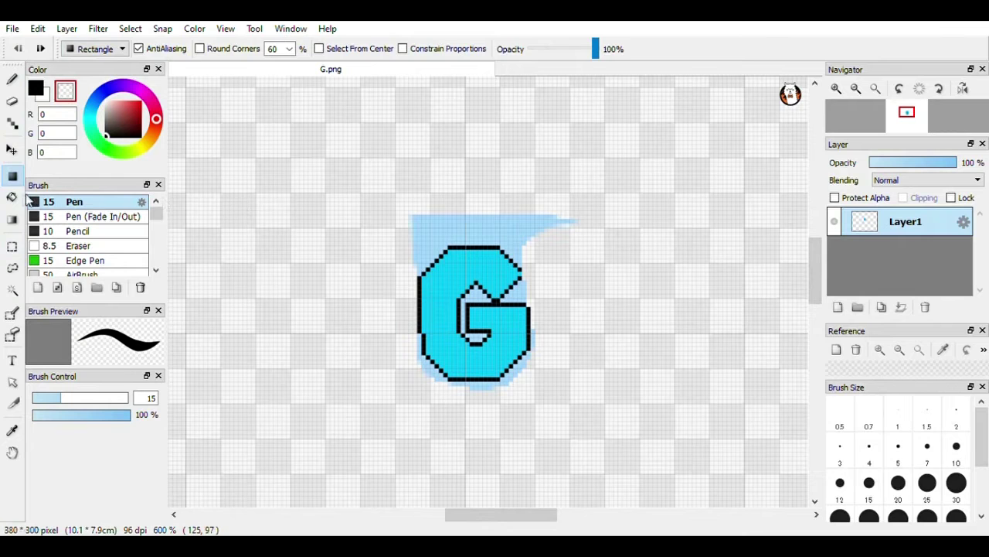
{"action": "key", "text": "g"}
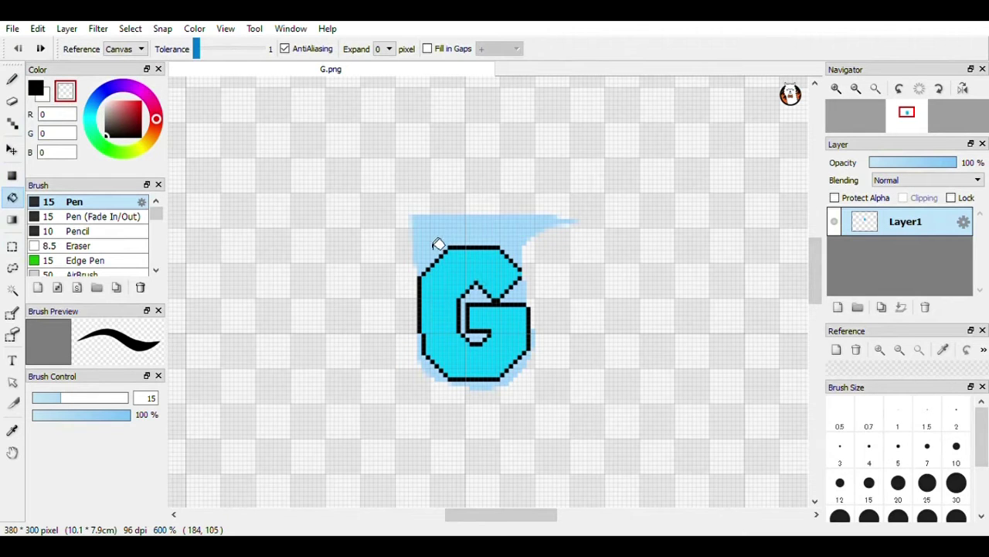
{"action": "left_click", "coordinate": [438, 244]}
{"action": "scroll", "coordinate": [461, 244], "scroll_direction": "down", "scroll_amount": 1}
{"action": "scroll", "coordinate": [461, 244], "scroll_direction": "up", "scroll_amount": 2}
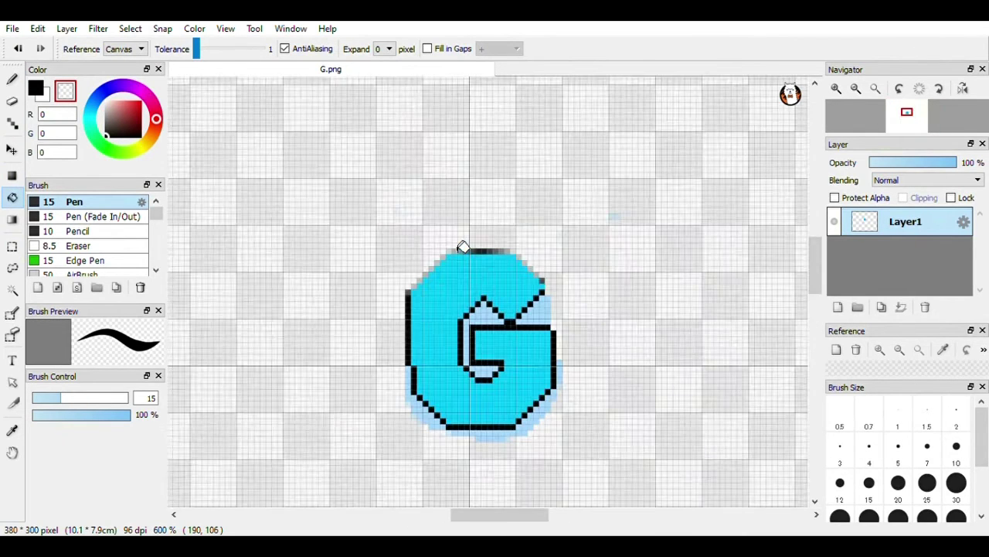
{"action": "scroll", "coordinate": [410, 395], "scroll_direction": "down", "scroll_amount": 3}
{"action": "scroll", "coordinate": [409, 398], "scroll_direction": "up", "scroll_amount": 3}
{"action": "scroll", "coordinate": [412, 410], "scroll_direction": "up", "scroll_amount": 1}
{"action": "left_click", "coordinate": [414, 416]}
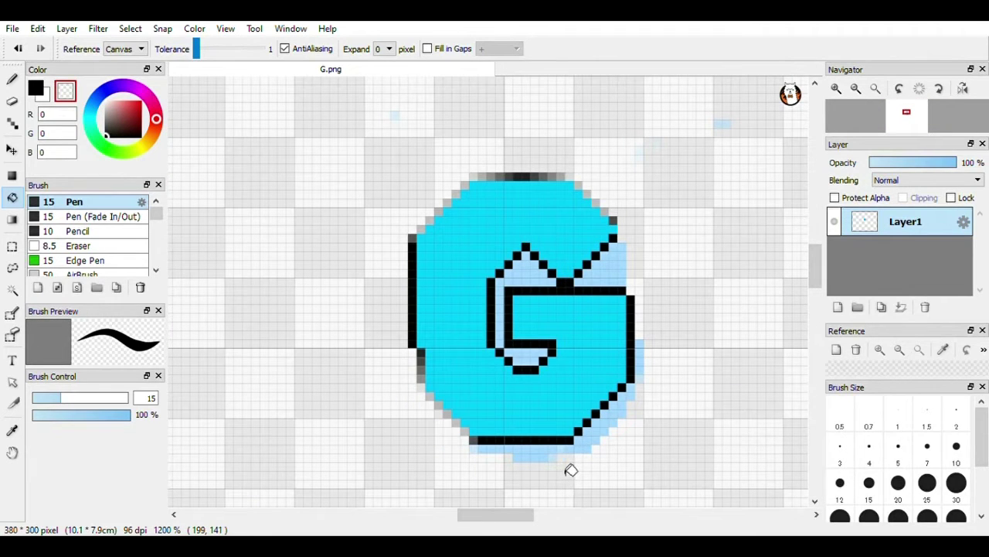
{"action": "left_click", "coordinate": [592, 455]}
{"action": "left_click", "coordinate": [525, 463]}
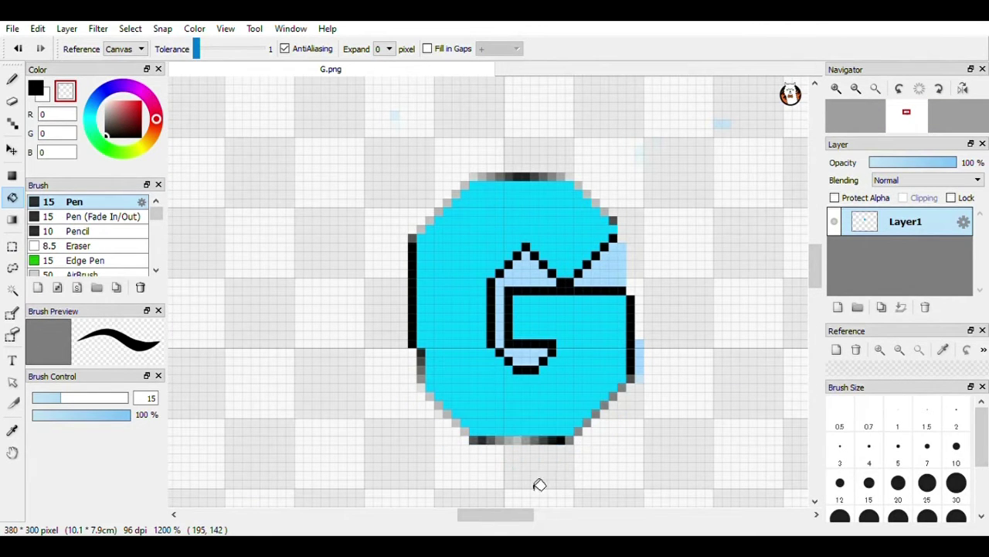
- Clear the light-blue patches inside the G, at its upper-right notch and to its right
{"action": "left_click", "coordinate": [616, 282]}
{"action": "left_click", "coordinate": [529, 290]}
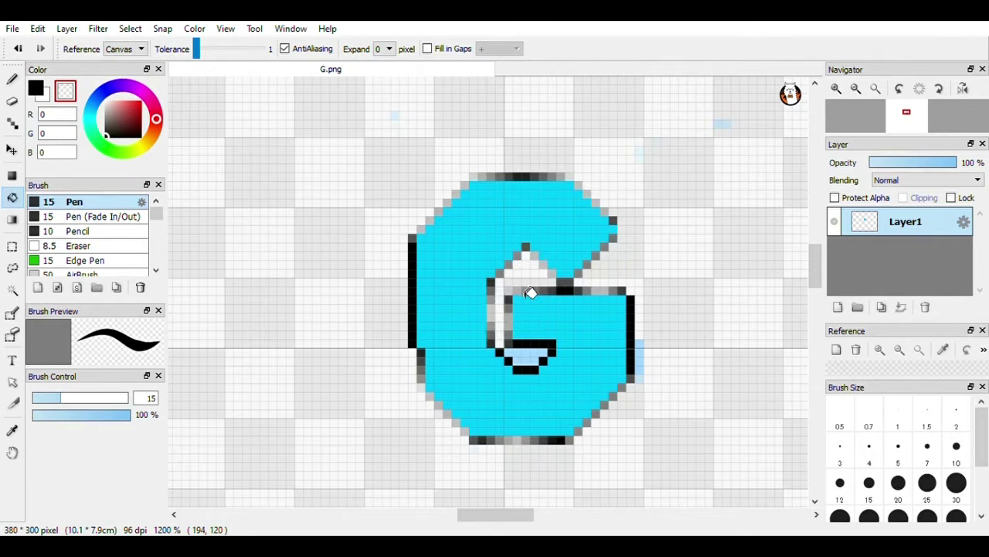
{"action": "left_click", "coordinate": [528, 357]}
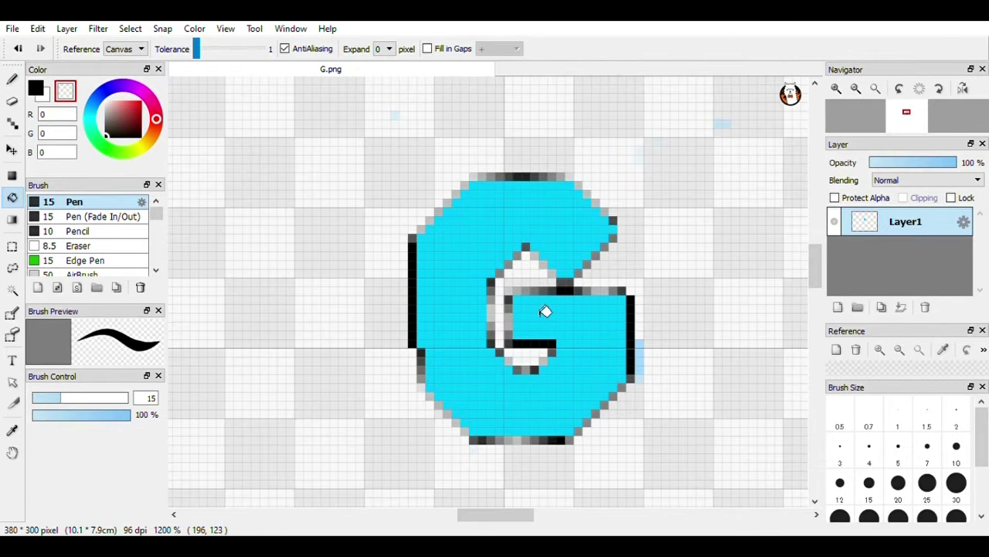
{"action": "scroll", "coordinate": [546, 310], "scroll_direction": "up", "scroll_amount": 2}
{"action": "scroll", "coordinate": [546, 311], "scroll_direction": "down", "scroll_amount": 2}
{"action": "left_click", "coordinate": [641, 374]}
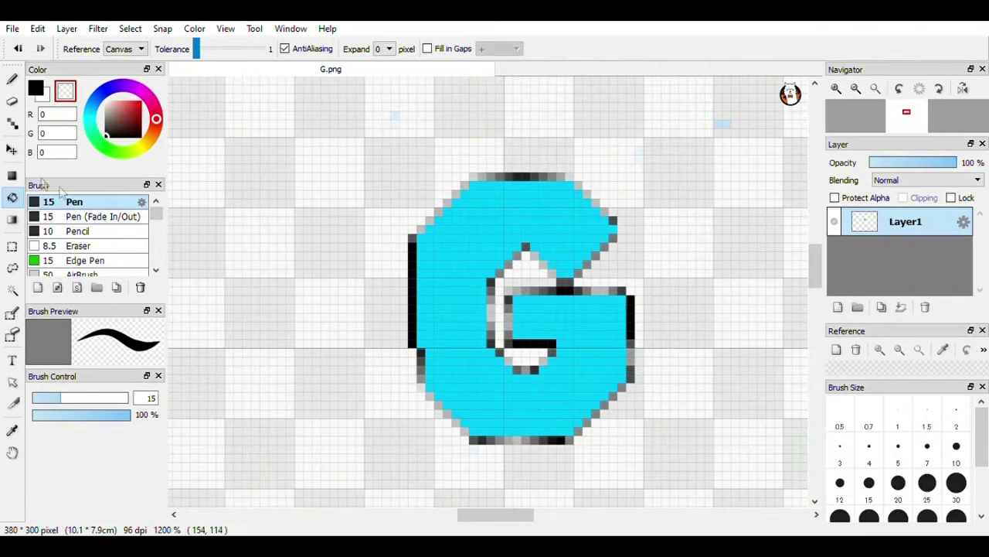
{"action": "left_click", "coordinate": [12, 123]}
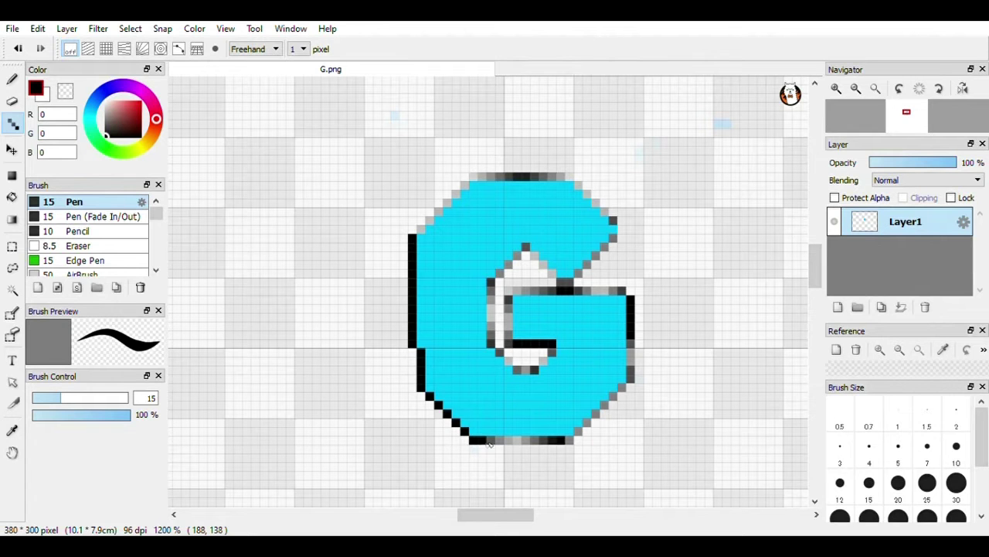
- Paint grey edge pixels black along the G's middle row, top curve and left column
{"action": "scroll", "coordinate": [526, 441], "scroll_direction": "up", "scroll_amount": 5}
{"action": "left_click_drag", "start_coordinate": [515, 516], "coordinate": [498, 516]}
{"action": "left_click_drag", "start_coordinate": [446, 303], "coordinate": [614, 310]}
{"action": "left_click", "coordinate": [620, 156]}
{"action": "left_click", "coordinate": [585, 116]}
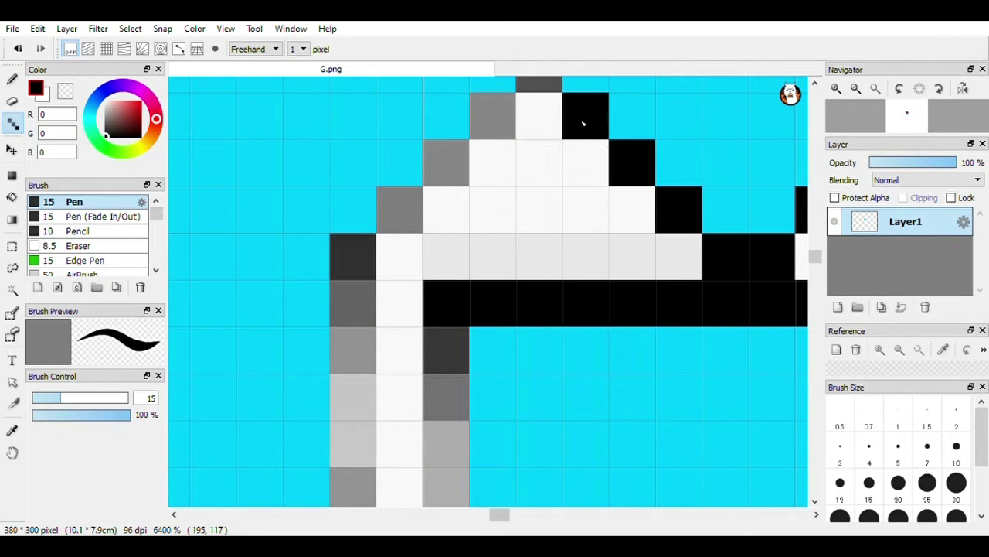
{"action": "left_click", "coordinate": [494, 118]}
{"action": "left_click", "coordinate": [446, 162]}
{"action": "left_click", "coordinate": [406, 197]}
{"action": "left_click_drag", "start_coordinate": [353, 303], "coordinate": [360, 450]}
- Blacken the grey pixels of the G's inner columns, bottom edge and lower right
{"action": "left_click_drag", "start_coordinate": [815, 256], "coordinate": [812, 267]}
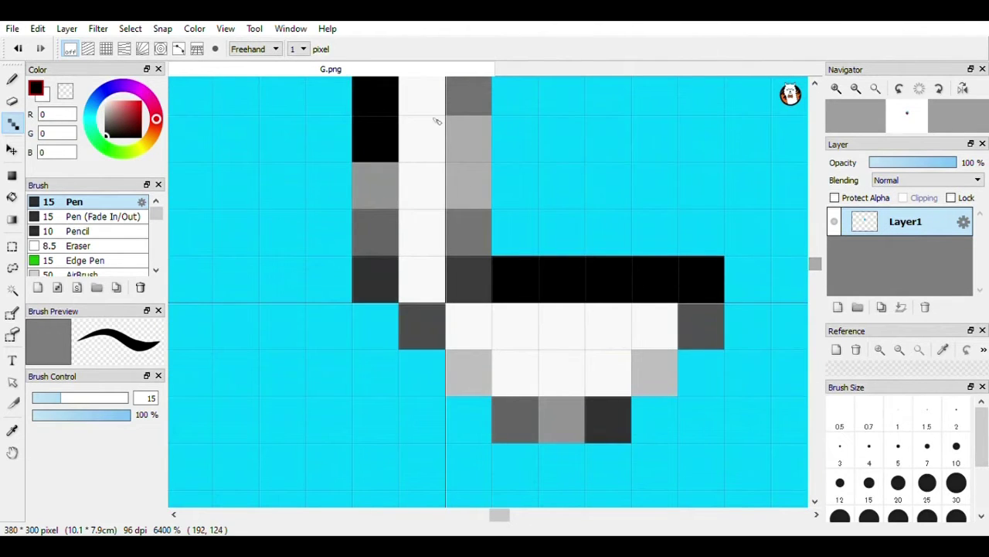
{"action": "left_click_drag", "start_coordinate": [395, 161], "coordinate": [389, 247]}
{"action": "mouse_move", "coordinate": [462, 174]}
{"action": "left_mouse_down"}
{"action": "mouse_move", "coordinate": [463, 281]}
{"action": "mouse_move", "coordinate": [398, 287]}
{"action": "left_mouse_up"}
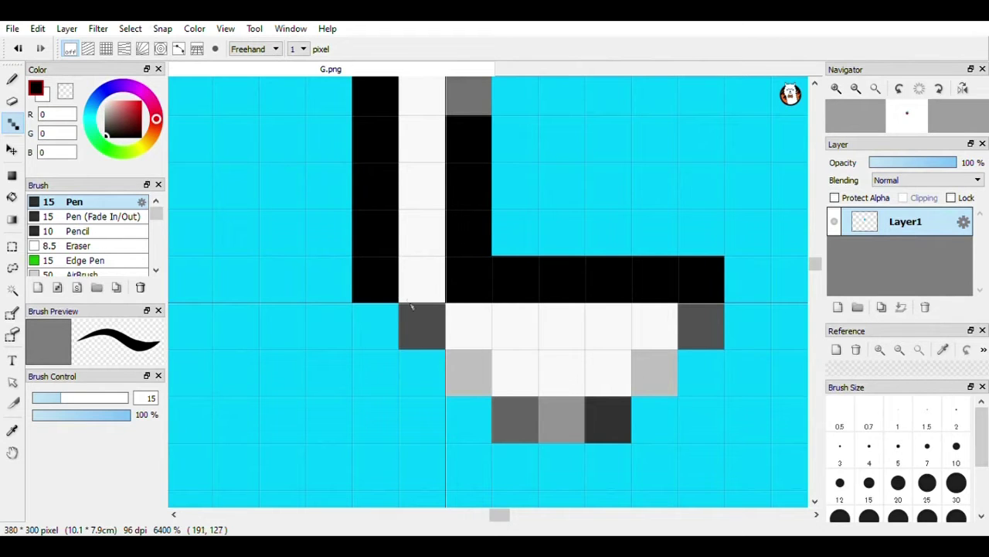
{"action": "left_click", "coordinate": [412, 307]}
{"action": "left_click", "coordinate": [478, 371]}
{"action": "left_click_drag", "start_coordinate": [513, 432], "coordinate": [596, 426]}
{"action": "left_click", "coordinate": [658, 363]}
{"action": "left_click", "coordinate": [696, 331]}
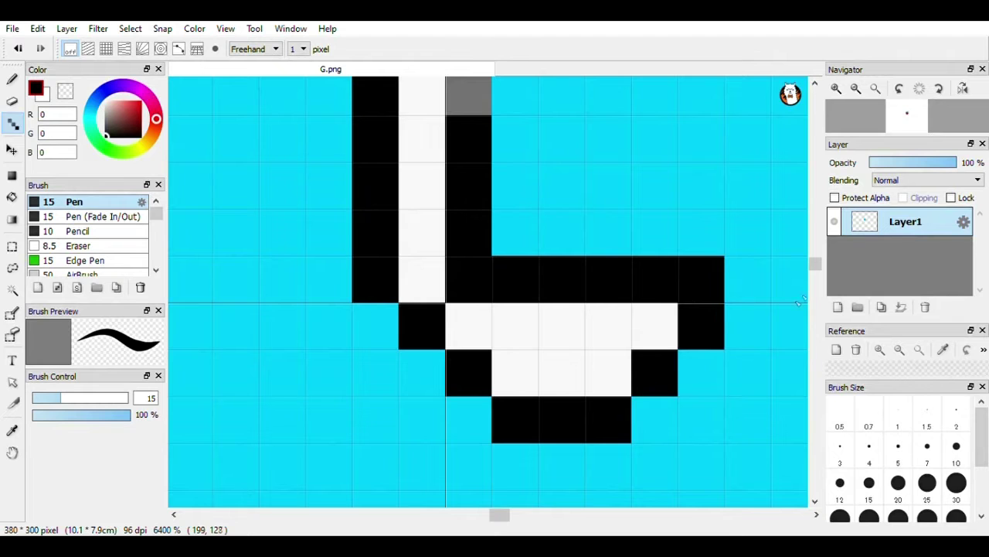
- Paint the leftover grey pixels down the inner stem and along the diagonal edge black
{"action": "left_click_drag", "start_coordinate": [815, 266], "coordinate": [816, 257]}
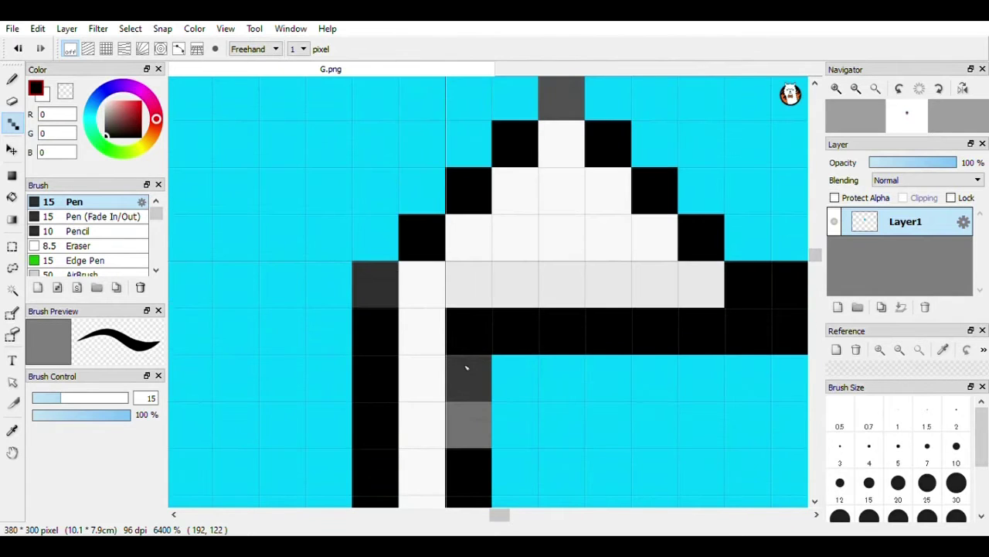
{"action": "left_click_drag", "start_coordinate": [466, 367], "coordinate": [465, 433]}
{"action": "left_click", "coordinate": [372, 291]}
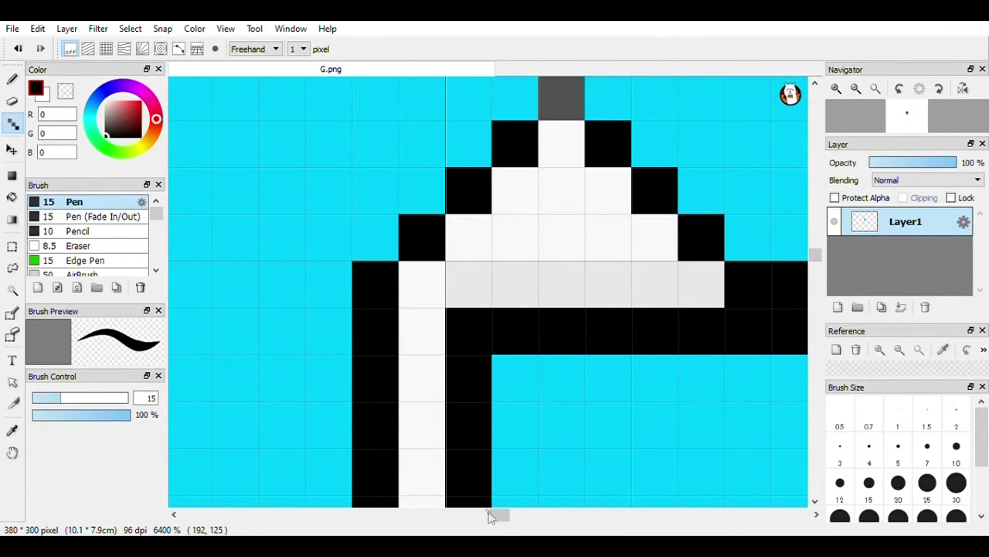
{"action": "left_click_drag", "start_coordinate": [489, 516], "coordinate": [508, 516]}
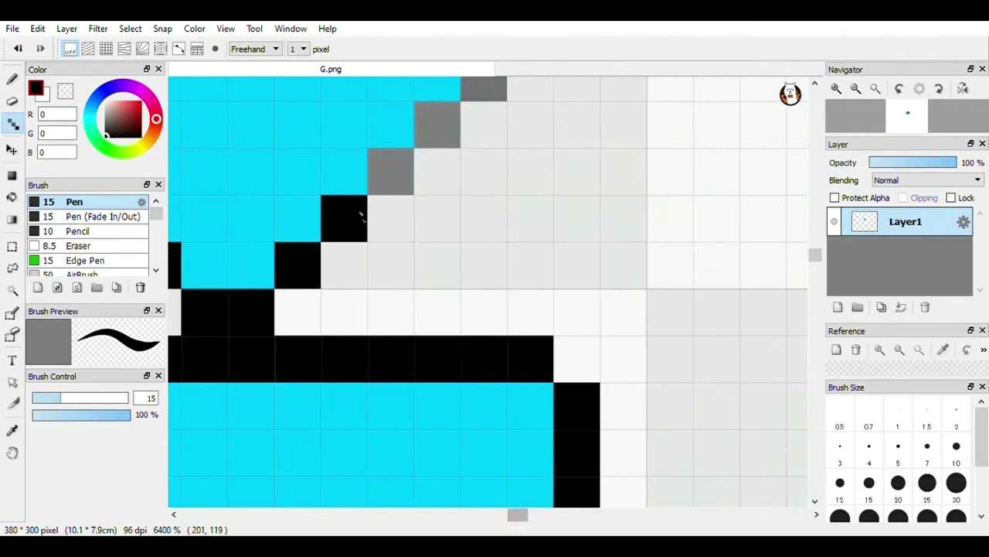
{"action": "left_click", "coordinate": [393, 159]}
{"action": "left_click", "coordinate": [433, 122]}
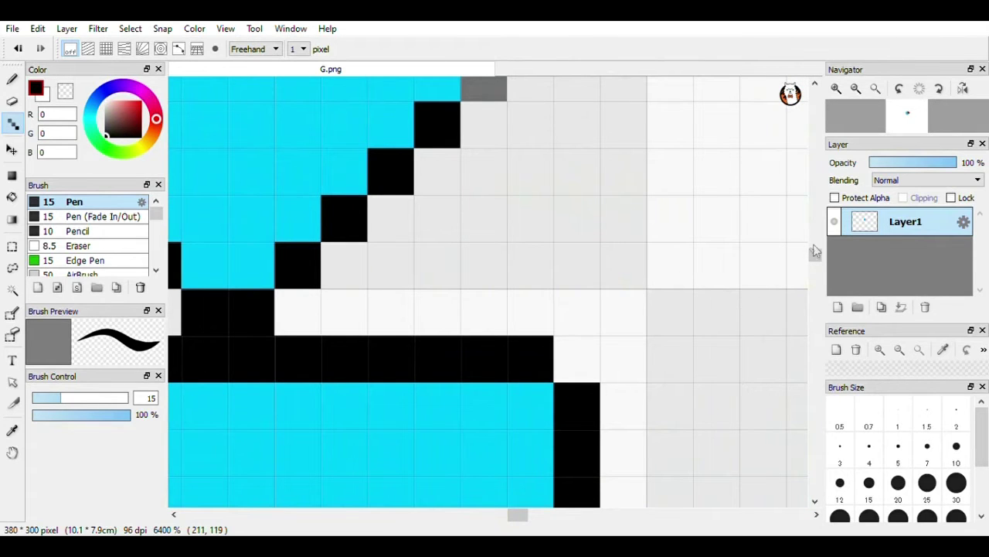
{"action": "left_click_drag", "start_coordinate": [815, 257], "coordinate": [815, 248]}
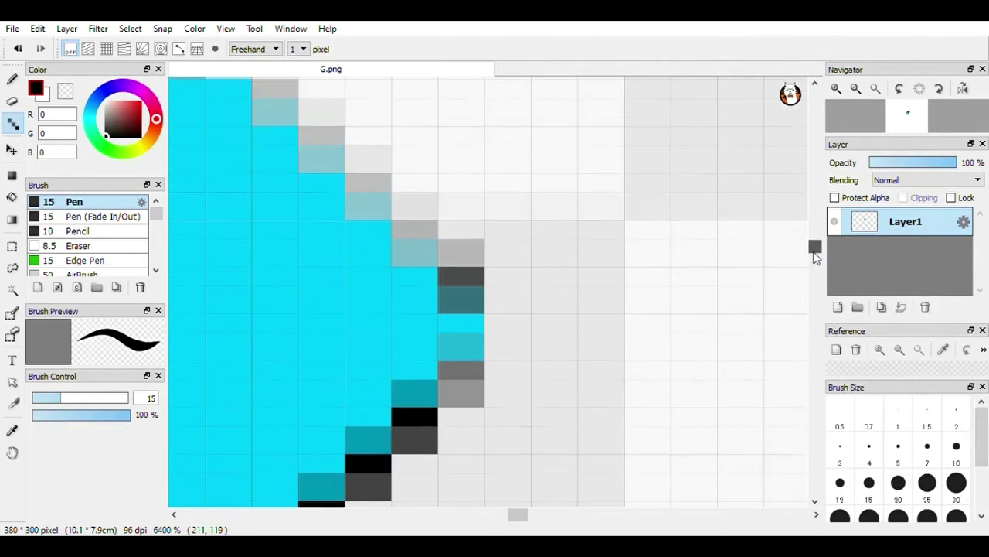
- Blacken the grey pixels along the upper curve's diagonal, undoing one misplaced pixel
{"action": "left_click", "coordinate": [463, 389]}
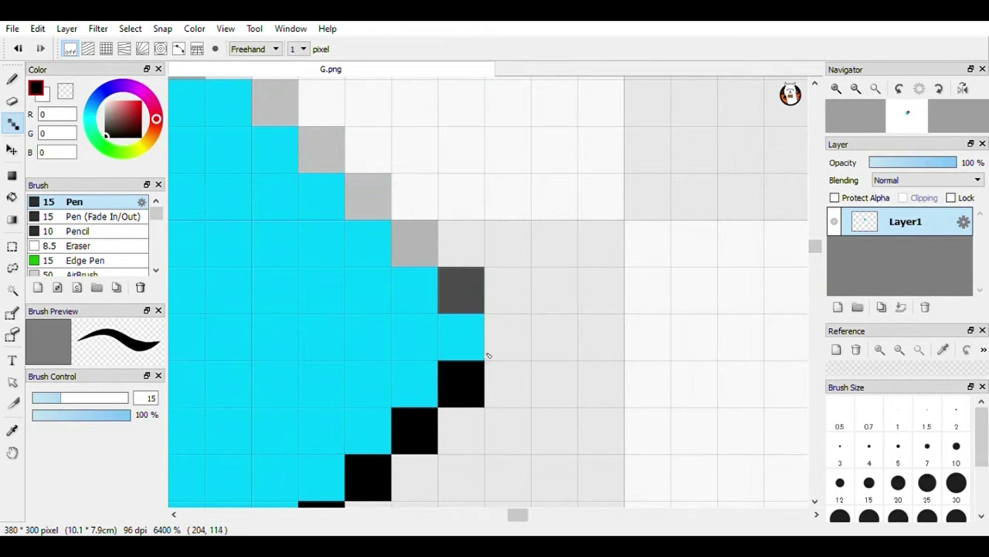
{"action": "left_click", "coordinate": [495, 340]}
{"action": "left_click", "coordinate": [455, 287]}
{"action": "left_click", "coordinate": [371, 244]}
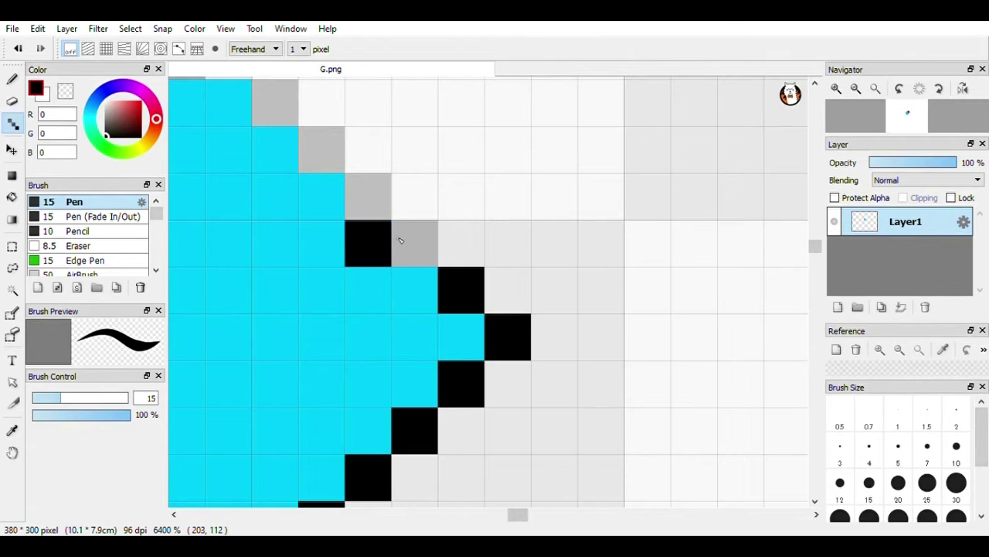
{"action": "left_click", "coordinate": [17, 48]}
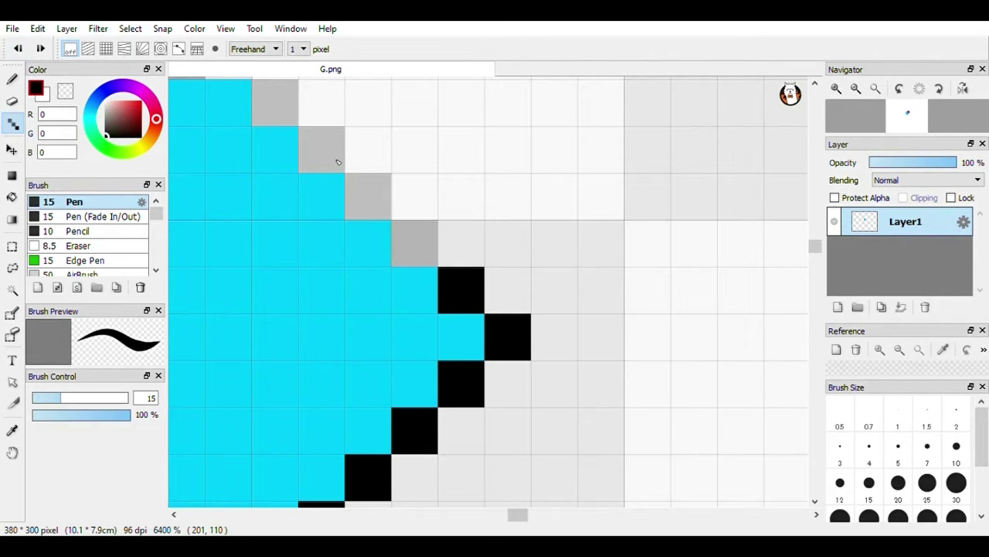
{"action": "left_click", "coordinate": [407, 243]}
{"action": "left_click", "coordinate": [367, 198]}
{"action": "left_click", "coordinate": [321, 149]}
{"action": "left_click", "coordinate": [274, 102]}
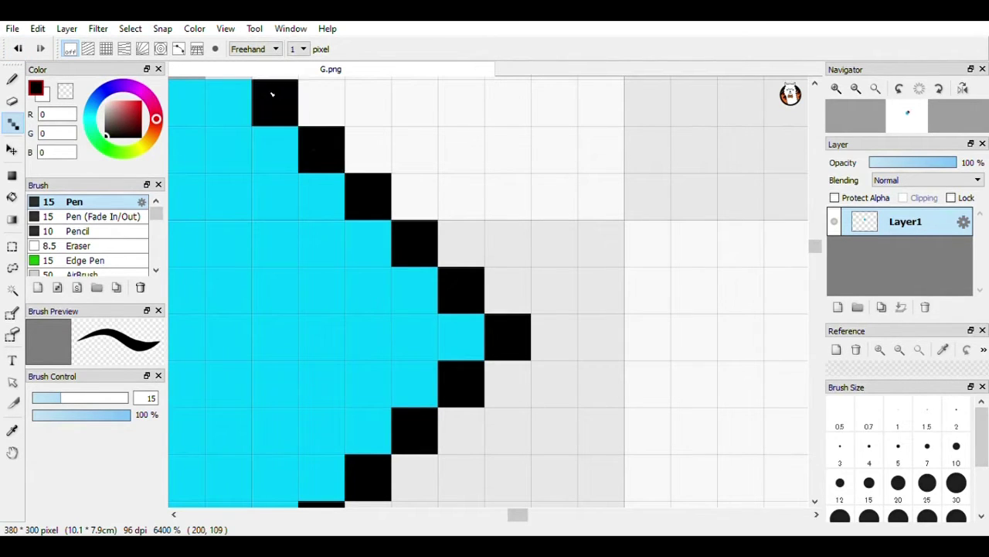
{"action": "left_click_drag", "start_coordinate": [519, 515], "coordinate": [505, 517]}
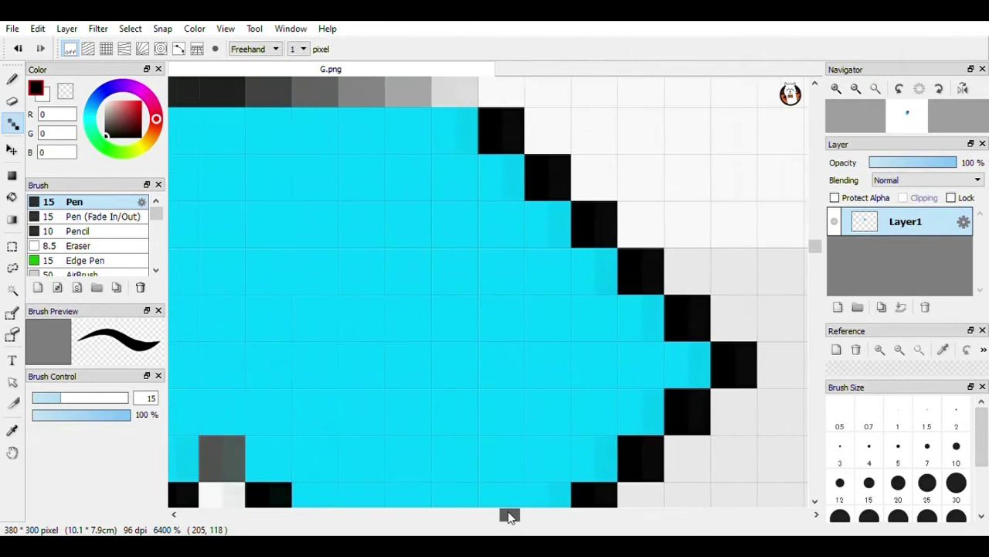
{"action": "scroll", "coordinate": [685, 437], "scroll_direction": "down", "scroll_amount": 8}
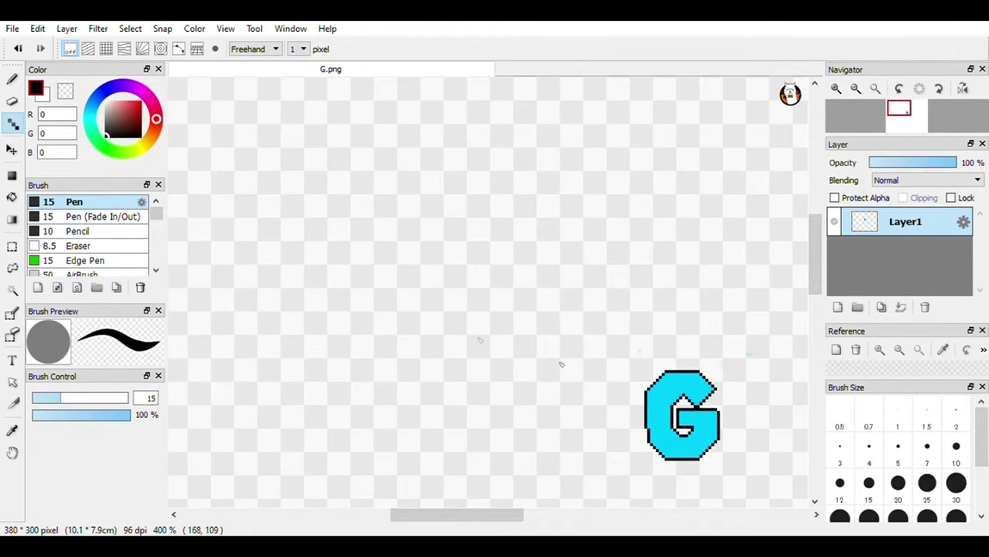
- Duplicate the G onto a new layer, remove an extra empty layer, and move the copy aside
{"action": "scroll", "coordinate": [708, 438], "scroll_direction": "up", "scroll_amount": 2}
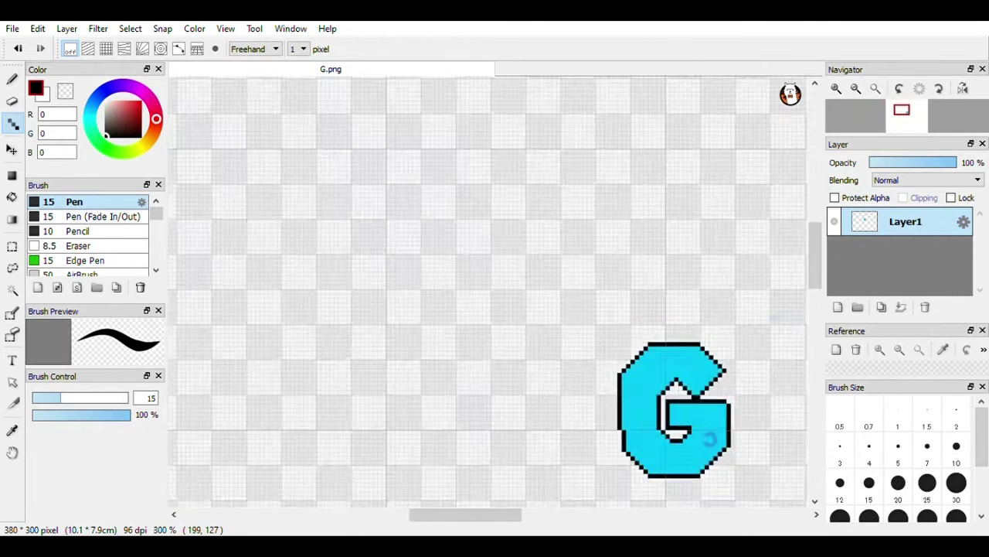
{"action": "scroll", "coordinate": [708, 438], "scroll_direction": "up", "scroll_amount": 4}
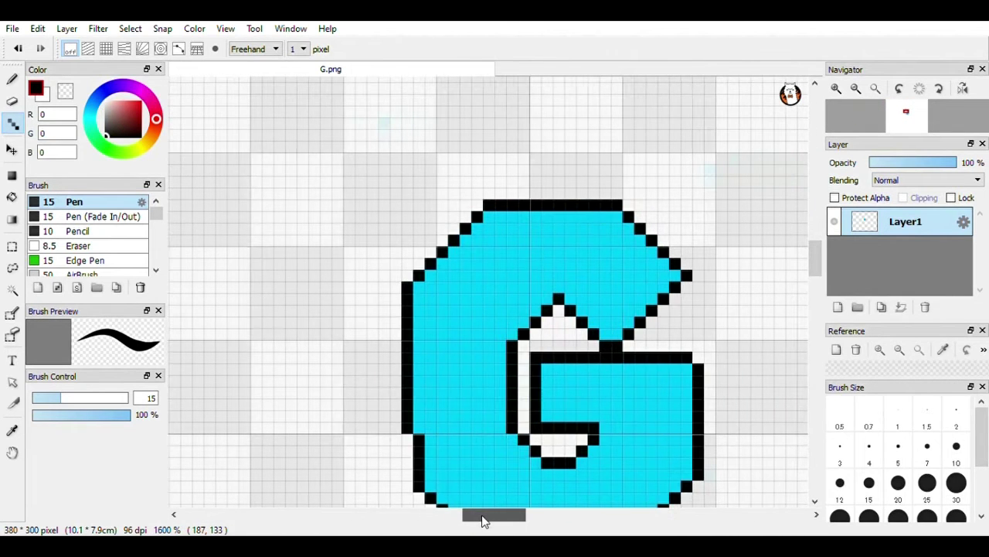
{"action": "left_click_drag", "start_coordinate": [465, 516], "coordinate": [475, 516]}
{"action": "left_click_drag", "start_coordinate": [817, 268], "coordinate": [820, 282]}
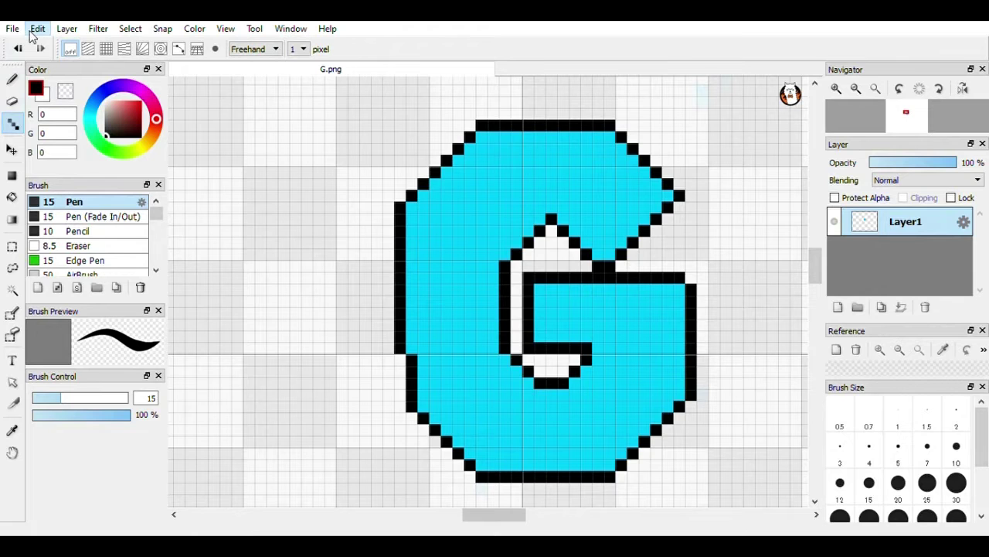
{"action": "key", "text": "ctrl+shift+n"}
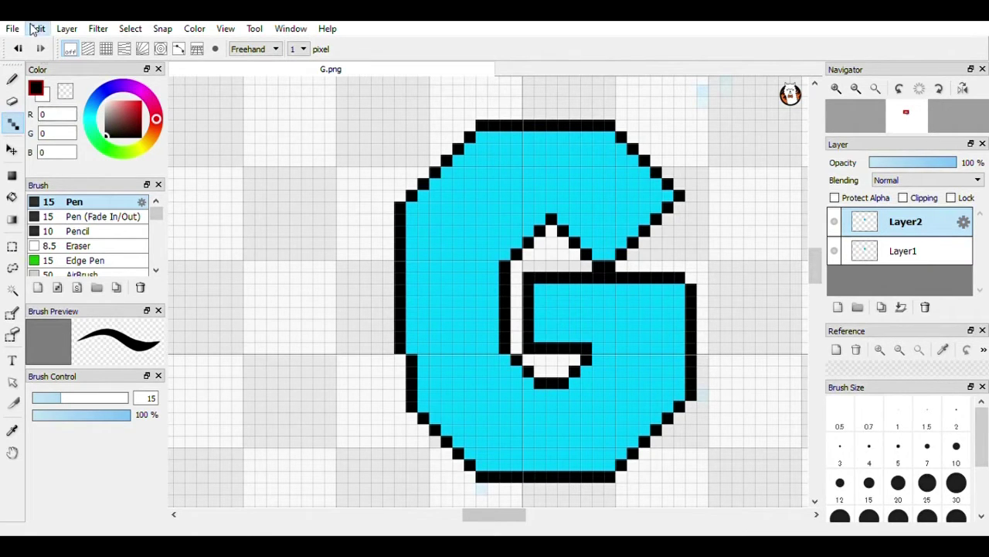
{"action": "key", "text": "ctrl+shift+n"}
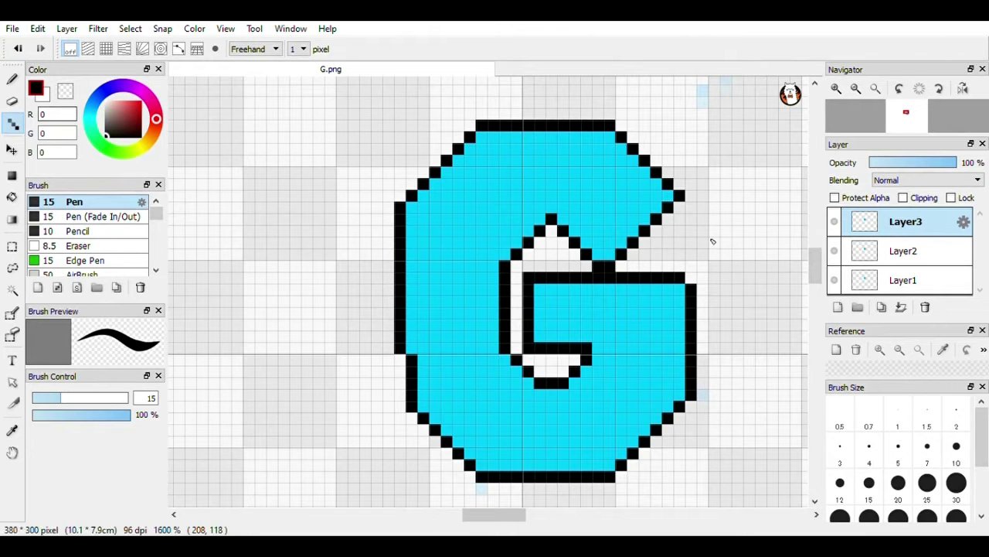
{"action": "left_click", "coordinate": [925, 306]}
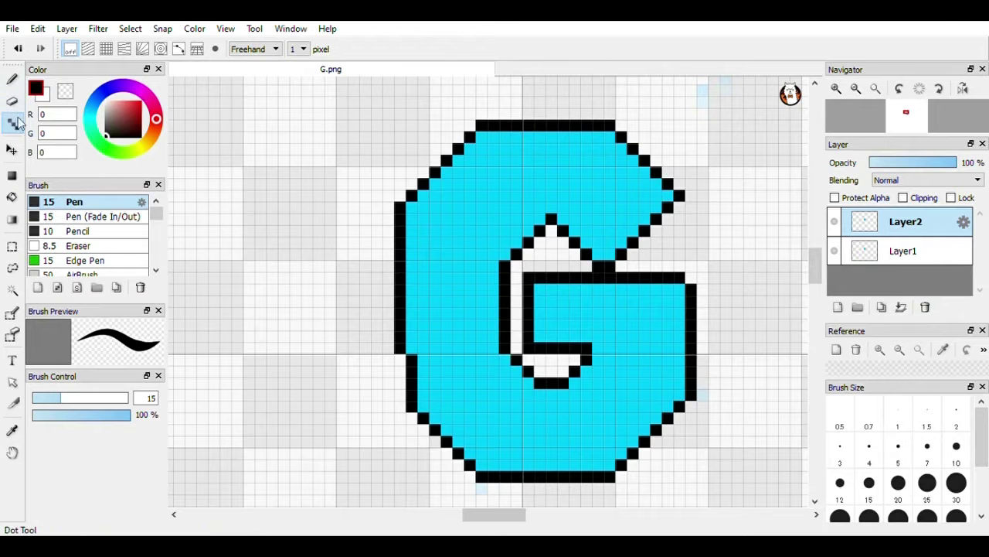
{"action": "left_click", "coordinate": [12, 149]}
{"action": "left_click_drag", "start_coordinate": [534, 269], "coordinate": [337, 246]}
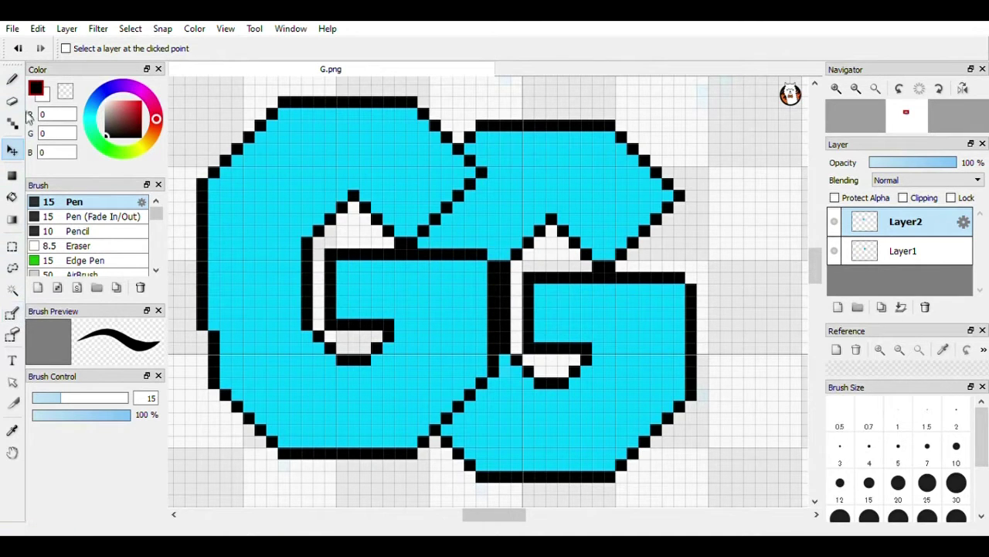
- Fill the copied G black, place it beneath the cyan G, and offset it down-right
{"action": "left_click", "coordinate": [11, 197]}
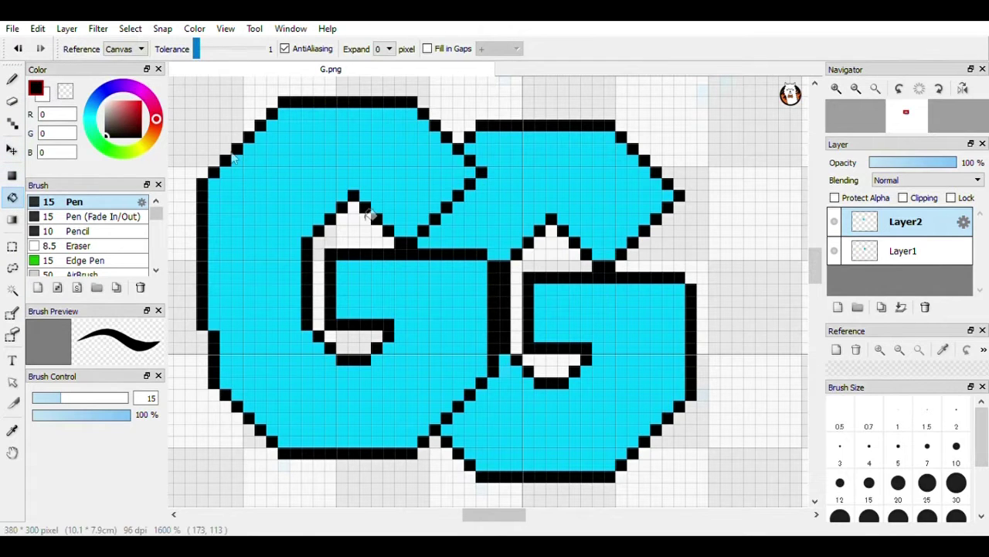
{"action": "left_click", "coordinate": [347, 189]}
{"action": "left_click_drag", "start_coordinate": [891, 224], "coordinate": [887, 258]}
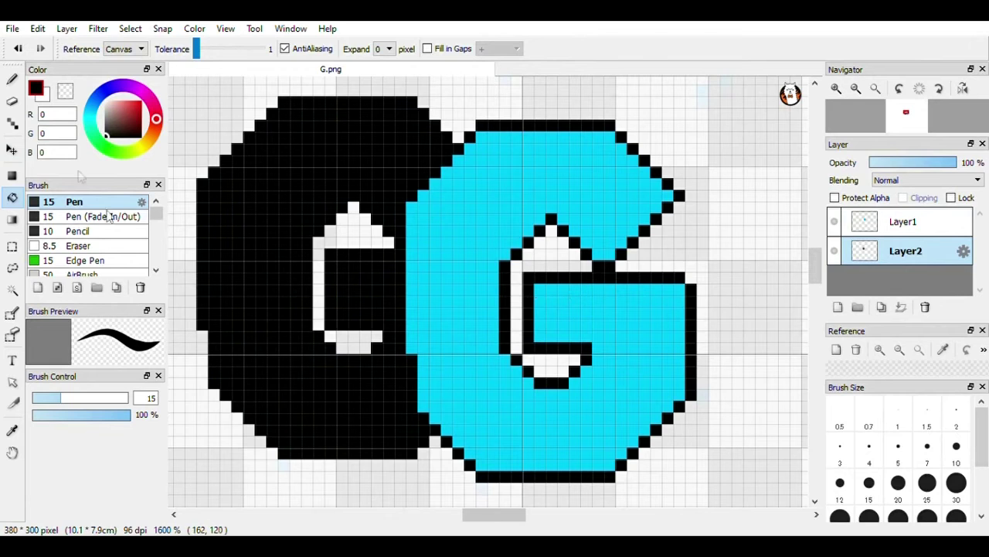
{"action": "left_click", "coordinate": [11, 150]}
{"action": "left_click_drag", "start_coordinate": [230, 250], "coordinate": [464, 291]}
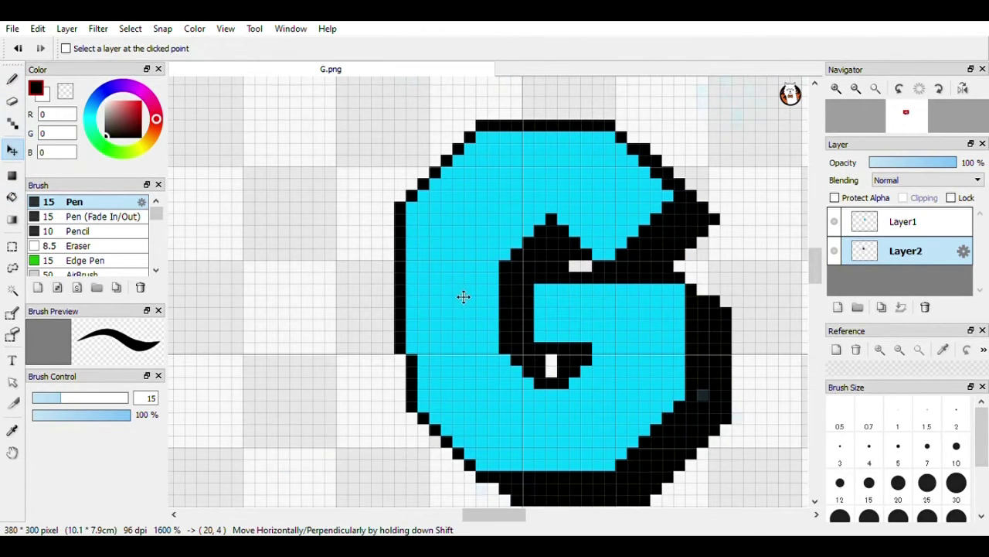
{"action": "left_click_drag", "start_coordinate": [465, 291], "coordinate": [463, 287]}
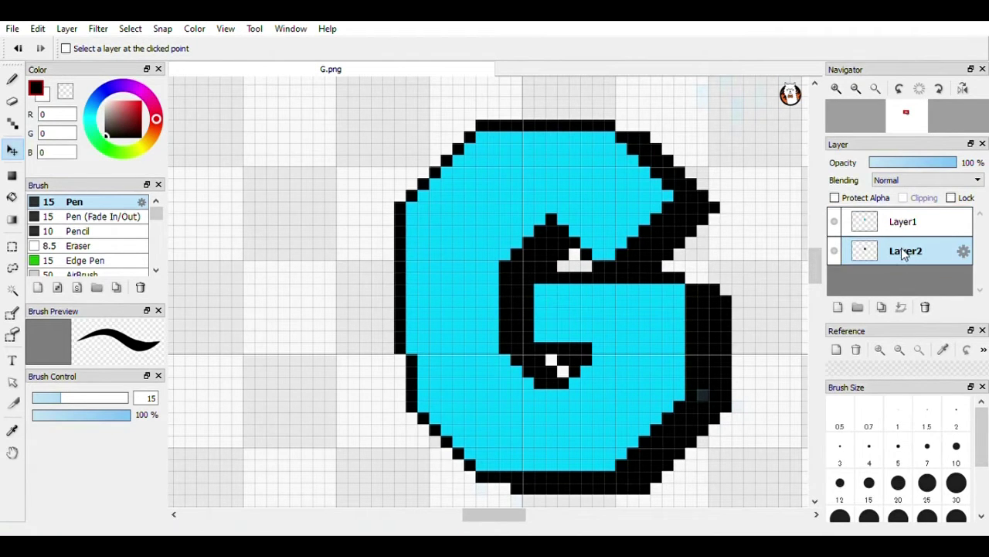
- Toggle the shadow layer's visibility on and off to compare the result
{"action": "left_click", "coordinate": [834, 251]}
{"action": "left_click", "coordinate": [834, 253]}
{"action": "left_click", "coordinate": [834, 253]}
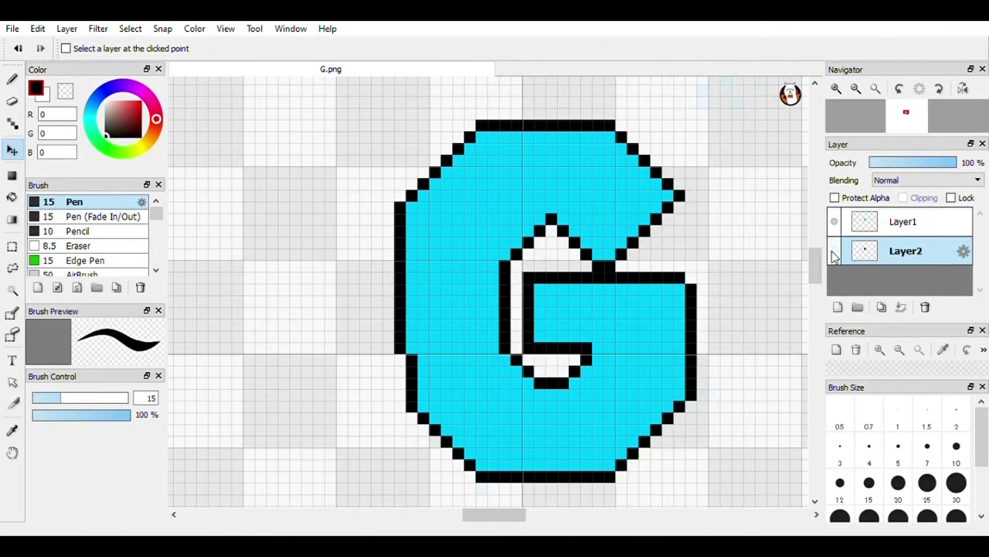
{"action": "left_click", "coordinate": [834, 252]}
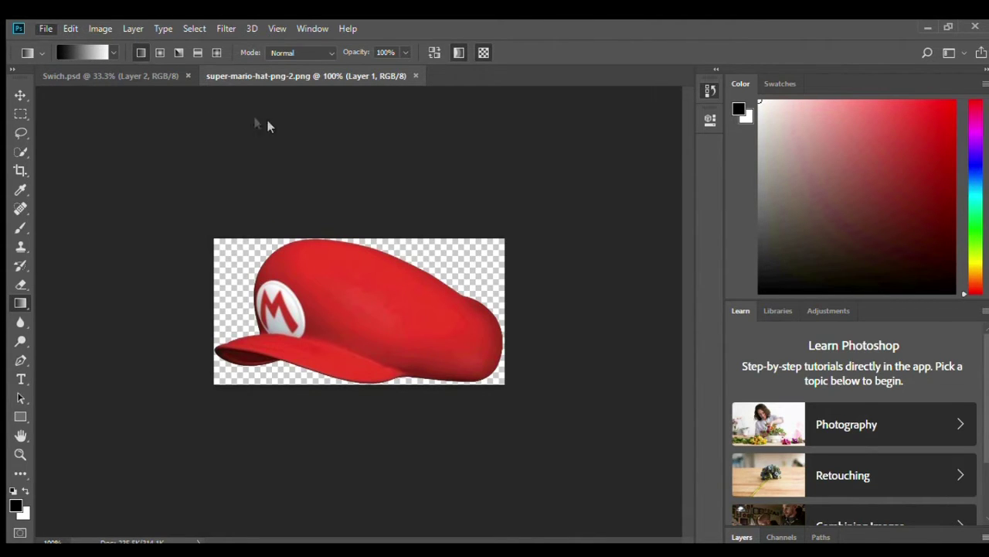
- Make the Swich.psd Kermit cover tab the active document
{"action": "left_click", "coordinate": [151, 74]}
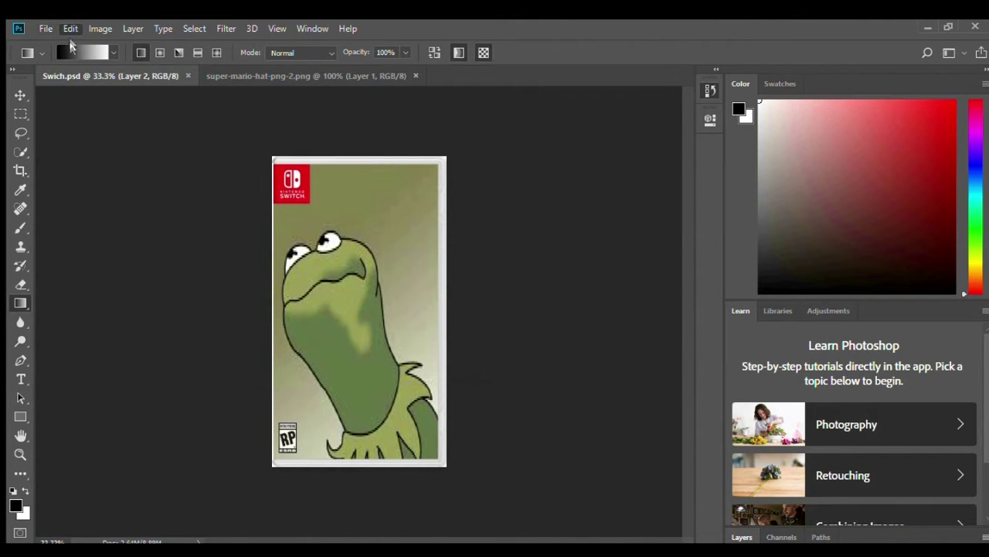
- Paste the copied Mario cap into the Kermit cover as Layer 3
{"action": "key", "text": "ctrl+v"}
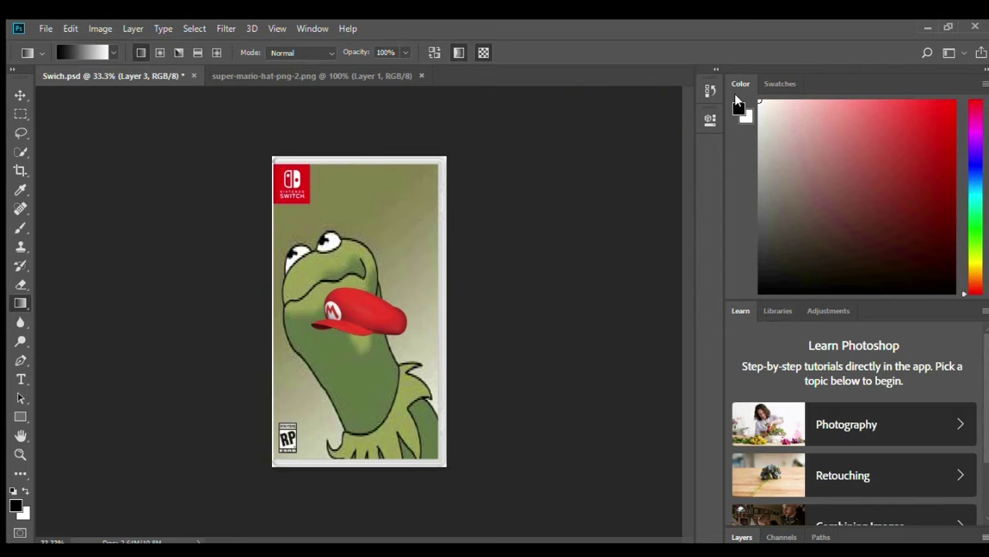
{"action": "left_click", "coordinate": [775, 84]}
{"action": "left_click", "coordinate": [741, 84]}
- Open the Layers panel, add a new empty Layer 4, then delete it
{"action": "key", "text": "F7"}
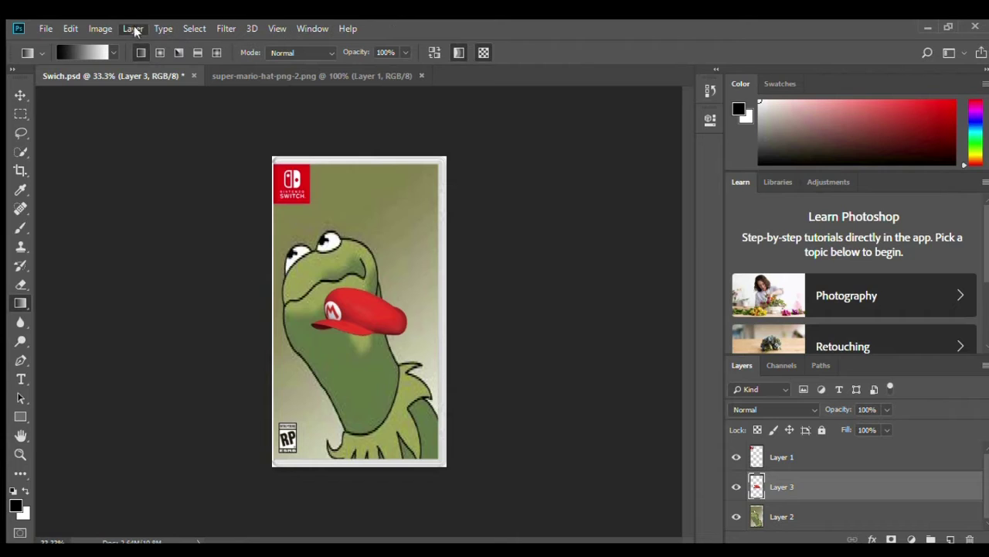
{"action": "left_click", "coordinate": [330, 35]}
{"action": "key", "text": "ctrl+shift+alt+n"}
{"action": "scroll", "coordinate": [985, 476], "scroll_direction": "down", "scroll_amount": 1}
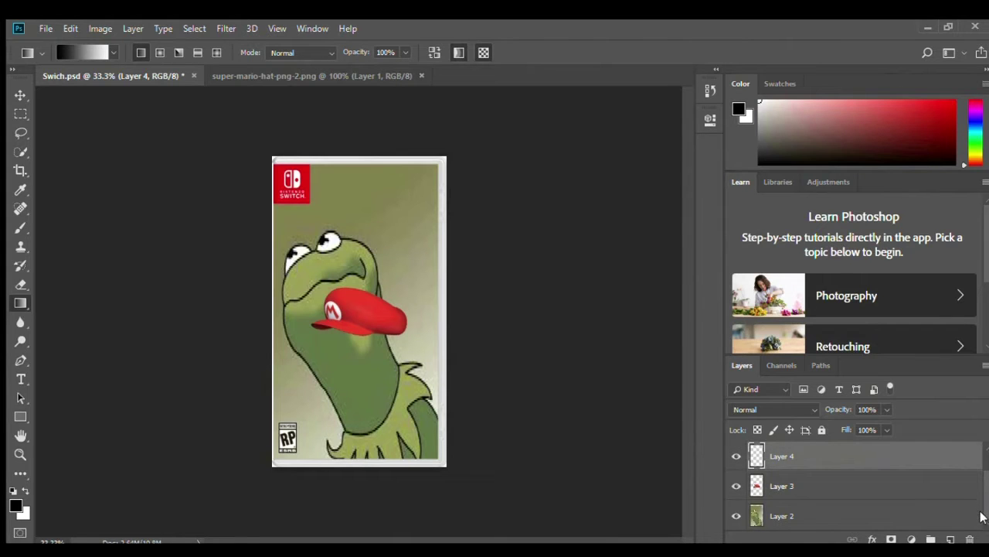
{"action": "scroll", "coordinate": [982, 471], "scroll_direction": "up", "scroll_amount": 1}
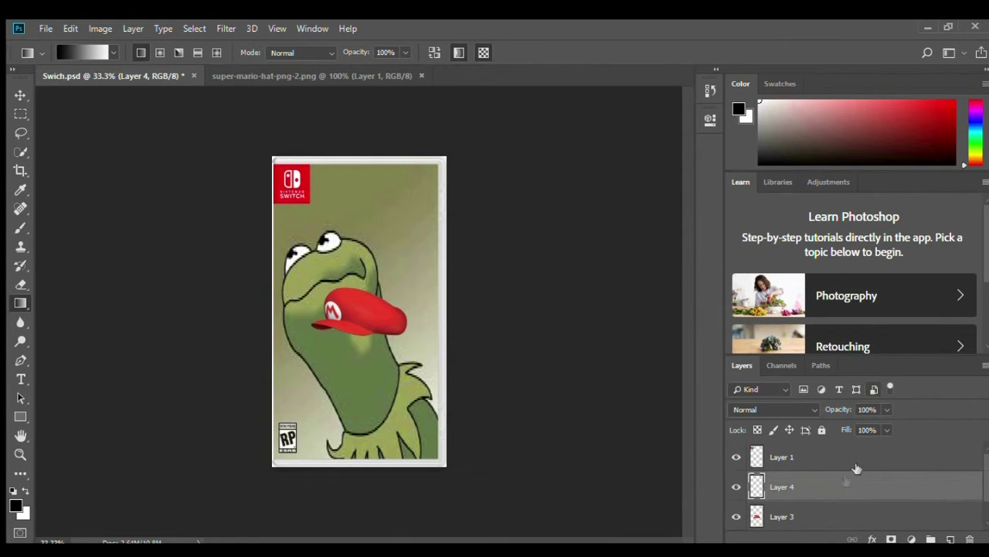
{"action": "left_click_drag", "start_coordinate": [857, 468], "coordinate": [819, 497]}
{"action": "key", "text": "Delete"}
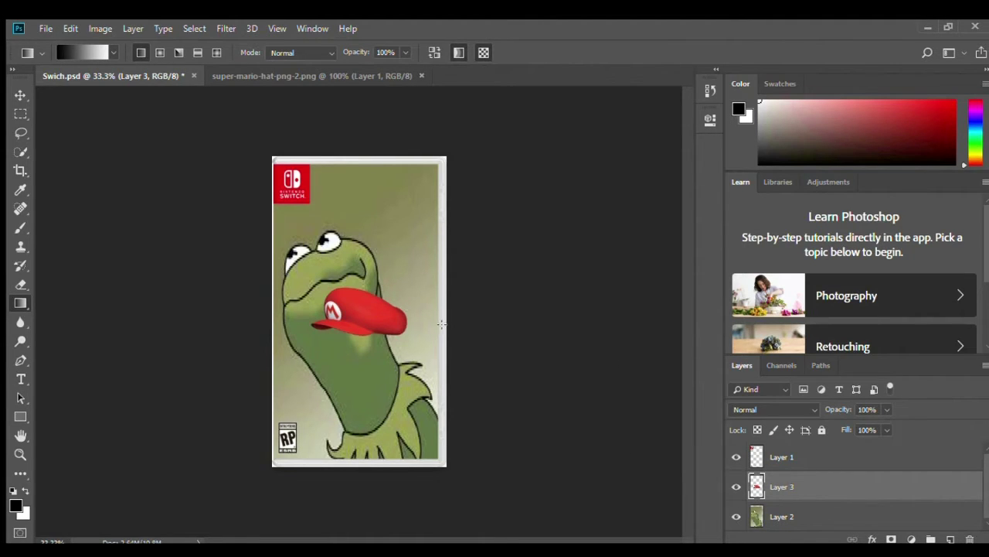
- Move the Mario cap onto Kermit's head and stretch it slightly taller
{"action": "left_click", "coordinate": [21, 94]}
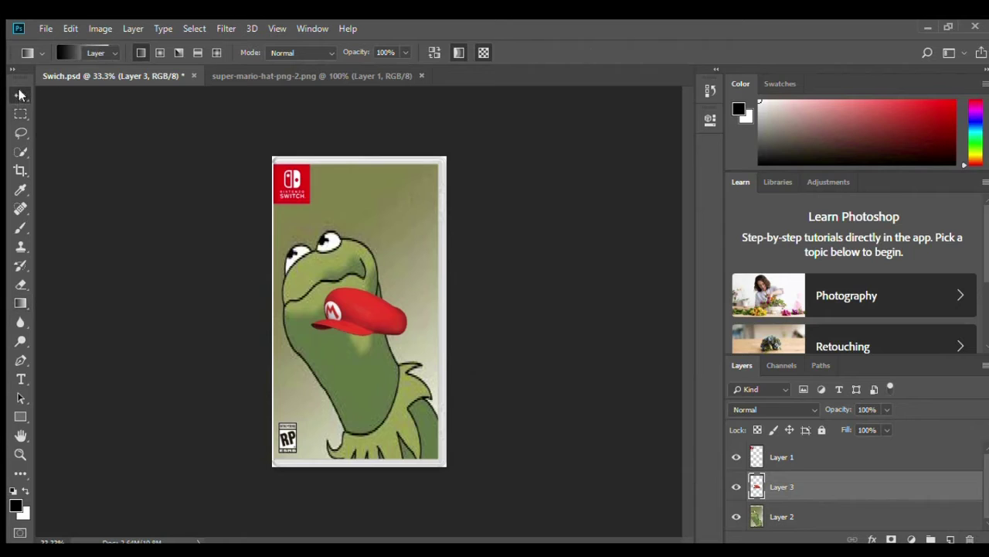
{"action": "left_click_drag", "start_coordinate": [378, 323], "coordinate": [349, 253]}
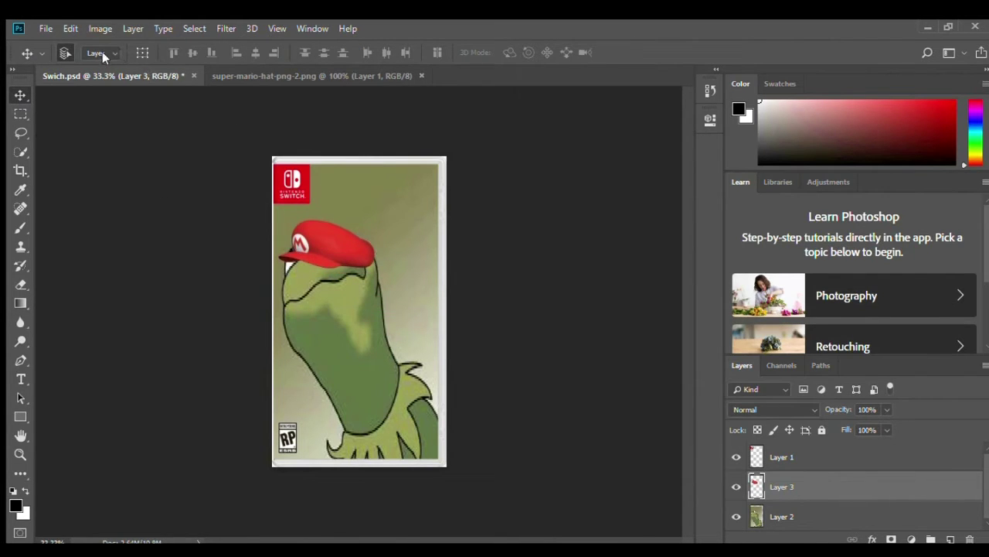
{"action": "left_click", "coordinate": [142, 51]}
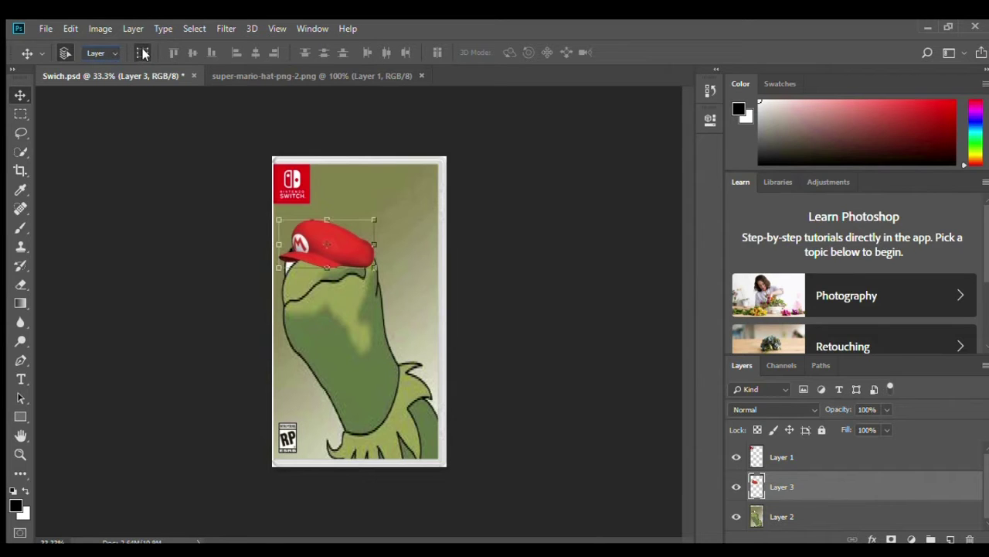
{"action": "left_click_drag", "start_coordinate": [334, 303], "coordinate": [334, 308]}
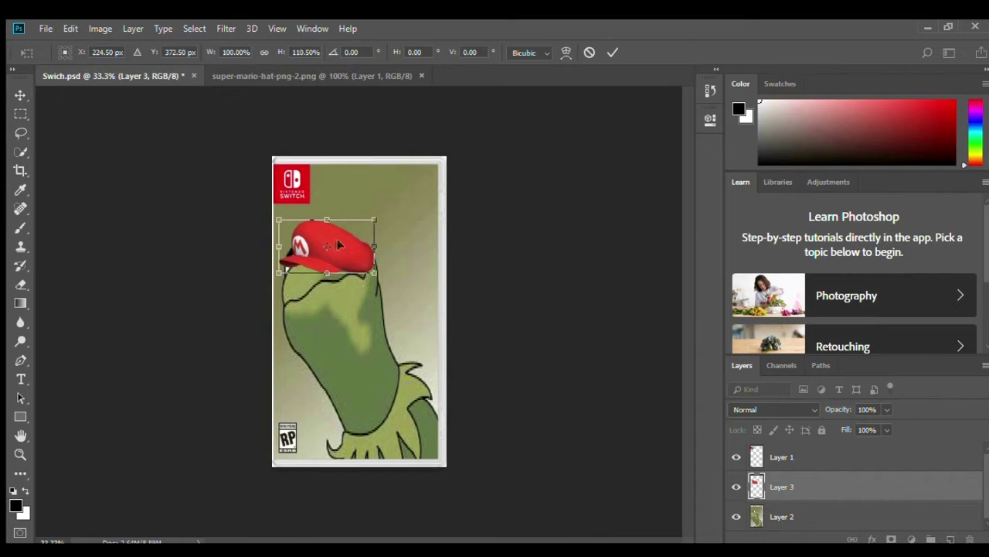
{"action": "left_click_drag", "start_coordinate": [325, 245], "coordinate": [333, 232]}
{"action": "key", "text": "Return"}
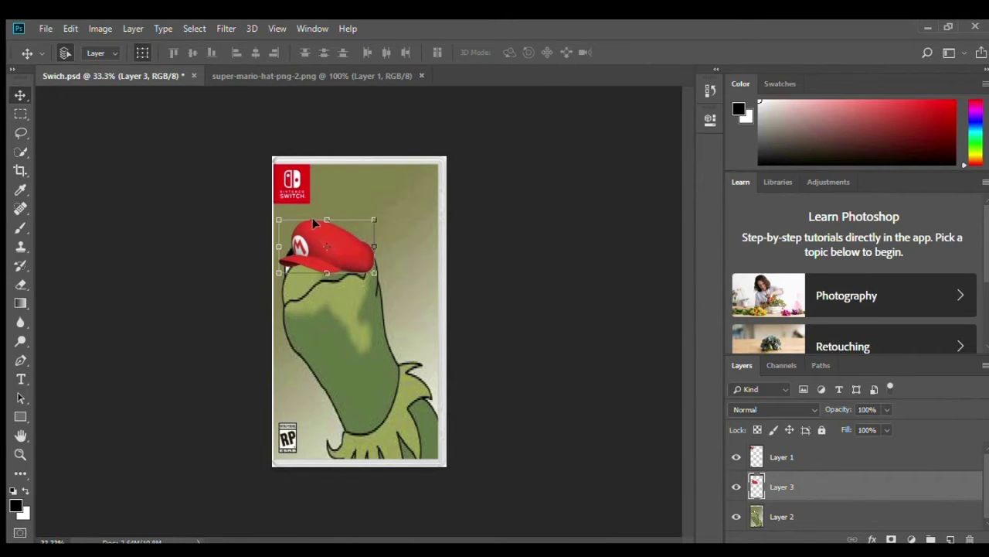
- Shrink the cap slightly and commit, sending Layer 3 beneath the Kermit layer
{"action": "mouse_move", "coordinate": [374, 220]}
{"action": "left_mouse_down"}
{"action": "mouse_move", "coordinate": [392, 246]}
{"action": "mouse_move", "coordinate": [378, 248]}
{"action": "left_mouse_up"}
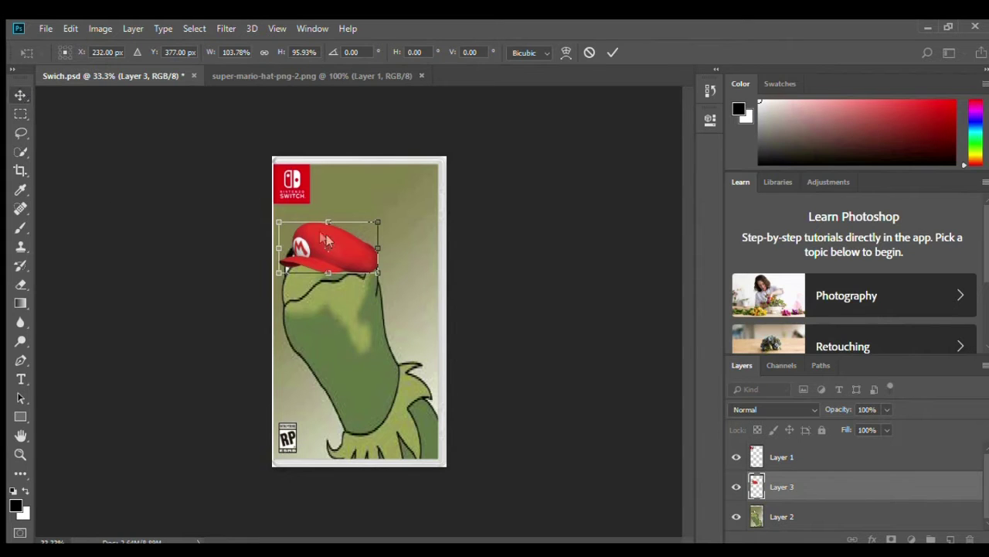
{"action": "key", "text": "Return"}
{"action": "key", "text": "e"}
{"action": "key", "text": "ctrl+bracketleft"}
{"action": "left_click", "coordinate": [801, 450]}
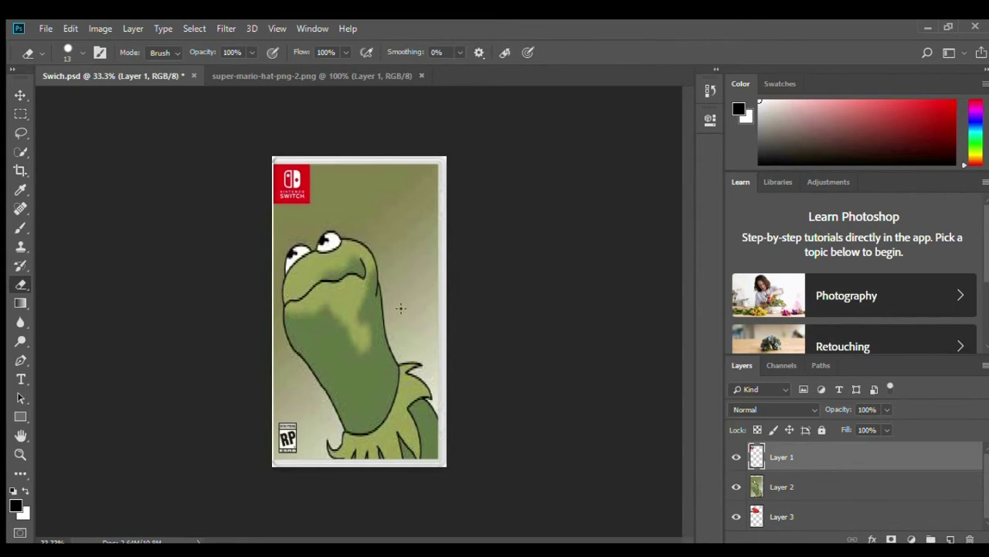
- Move the cap's Layer 3 back above Kermit and erase stray marks under the brim
{"action": "left_click", "coordinate": [802, 519]}
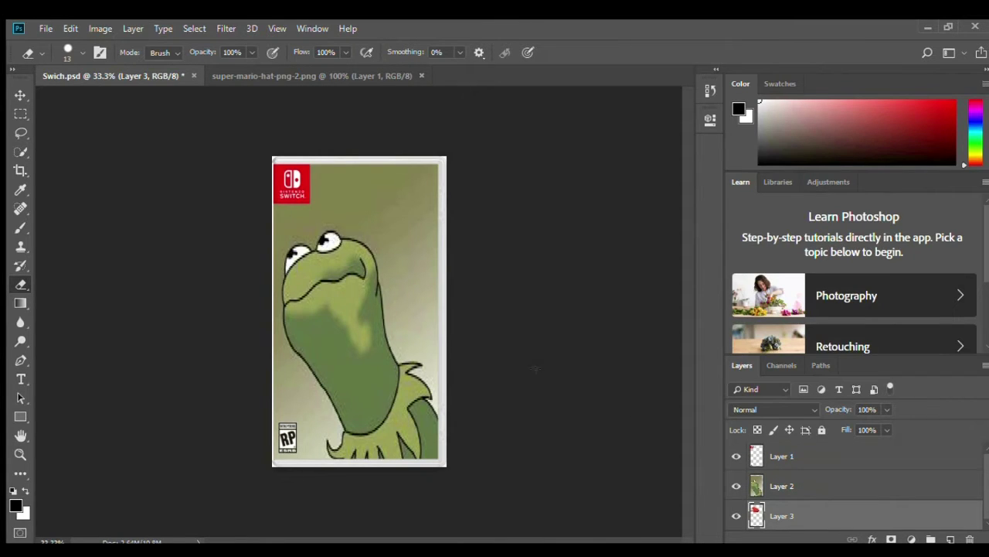
{"action": "left_click_drag", "start_coordinate": [780, 522], "coordinate": [809, 472]}
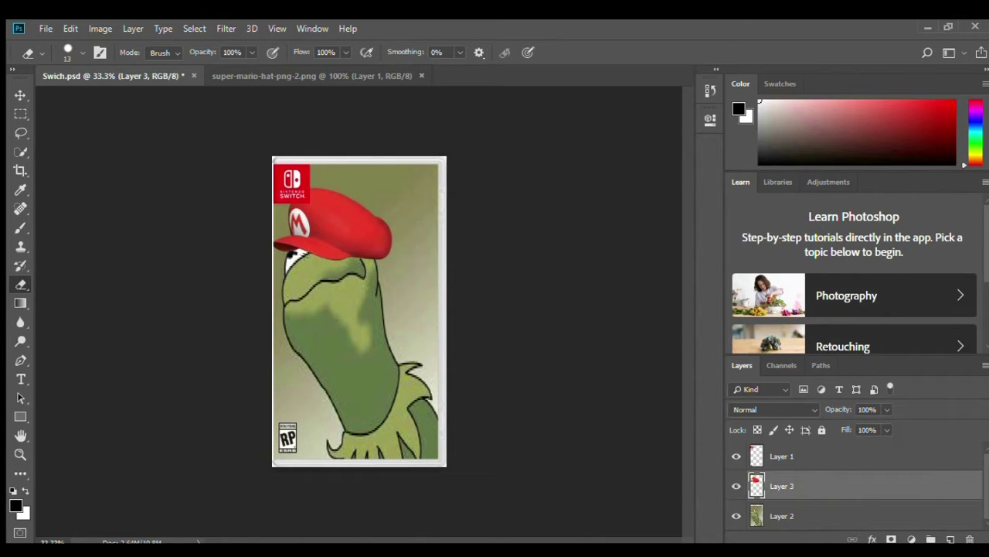
{"action": "mouse_move", "coordinate": [359, 252]}
{"action": "left_mouse_down"}
{"action": "mouse_move", "coordinate": [372, 261]}
{"action": "mouse_move", "coordinate": [334, 253]}
{"action": "left_mouse_up"}
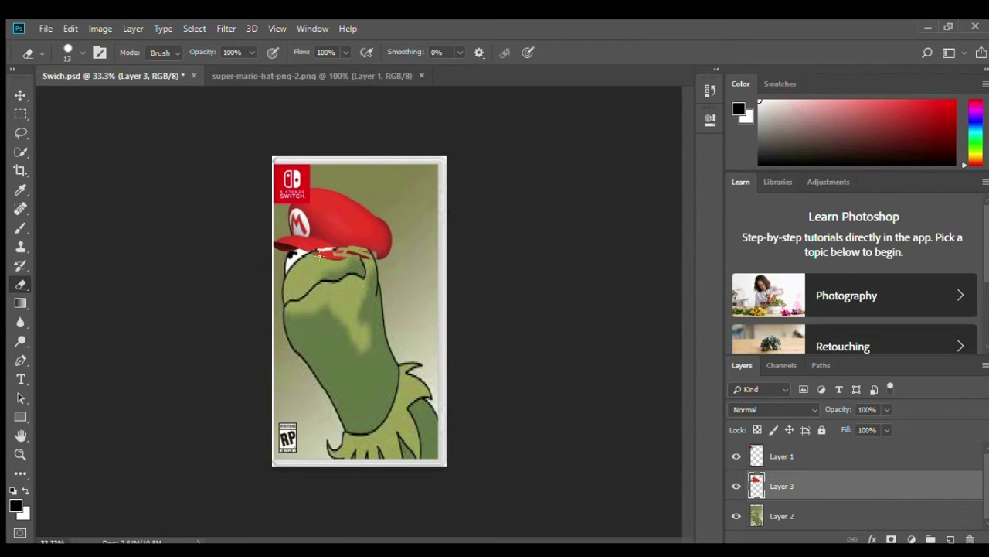
{"action": "left_click_drag", "start_coordinate": [328, 253], "coordinate": [337, 258]}
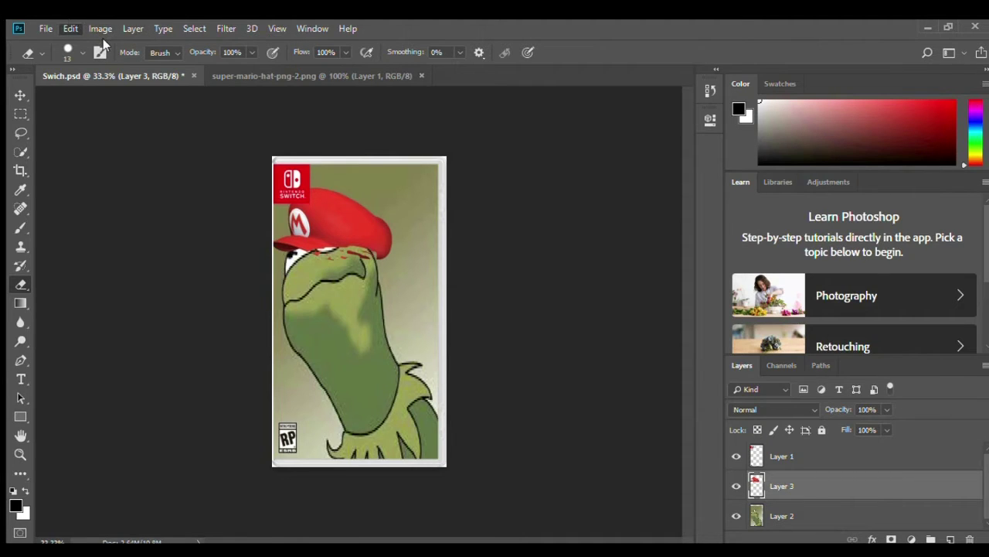
- Undo and redo an eraser stroke, then touch up remaining spots along the brim
{"action": "key", "text": "ctrl+z"}
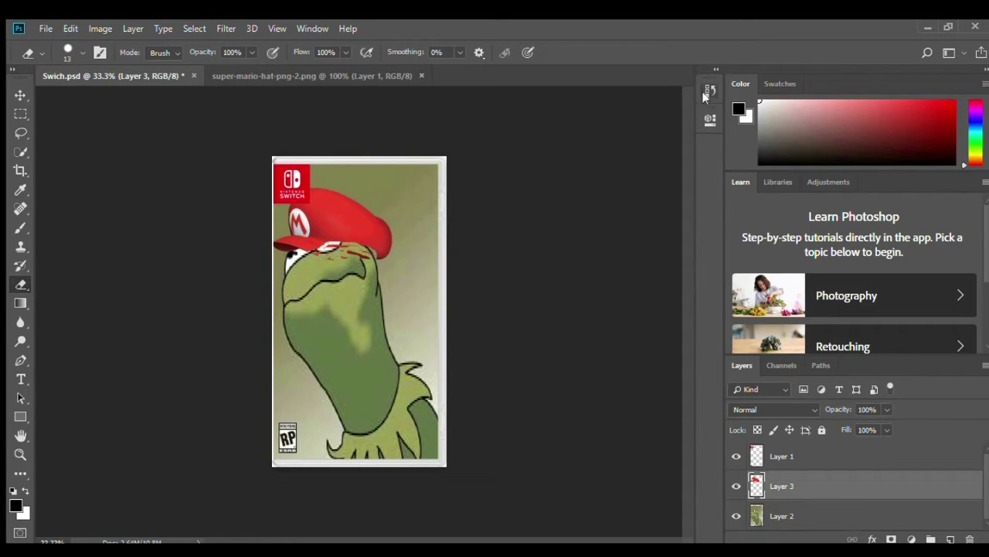
{"action": "key", "text": "ctrl+z"}
{"action": "key", "text": "ctrl+z"}
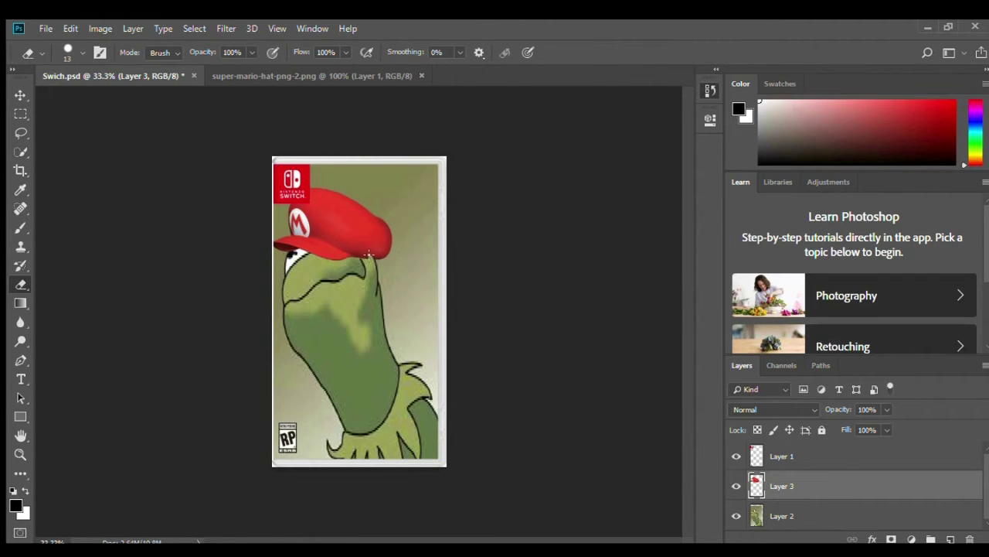
{"action": "left_click_drag", "start_coordinate": [349, 247], "coordinate": [357, 246]}
{"action": "left_click_drag", "start_coordinate": [337, 243], "coordinate": [333, 251]}
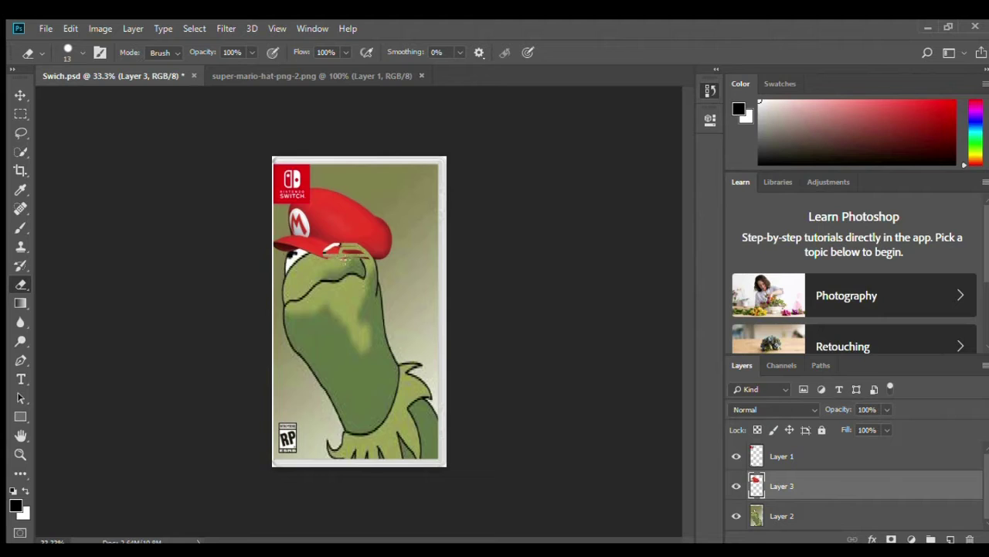
{"action": "left_click_drag", "start_coordinate": [340, 257], "coordinate": [342, 260]}
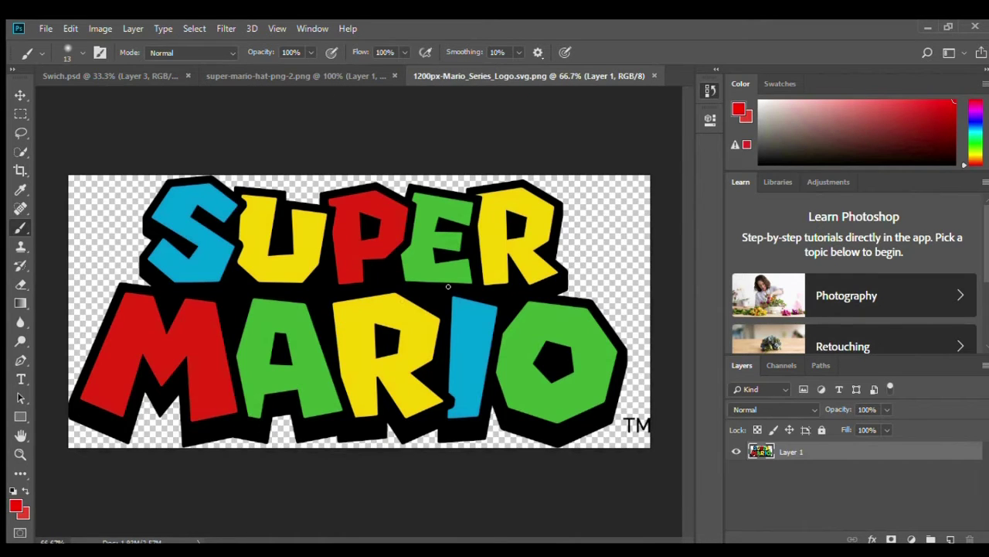
- Draw a rectangular marquee around the lower MARIO word, with its top edge just below SUPER
{"action": "left_click", "coordinate": [21, 114]}
{"action": "mouse_move", "coordinate": [60, 165]}
{"action": "left_mouse_down"}
{"action": "mouse_move", "coordinate": [620, 466]}
{"action": "mouse_move", "coordinate": [678, 464]}
{"action": "left_mouse_up"}
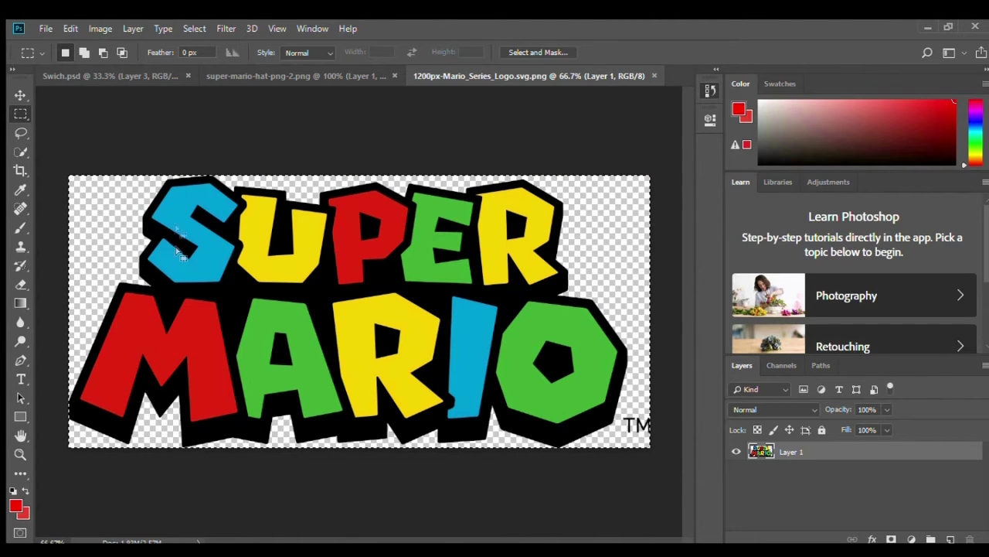
{"action": "mouse_move", "coordinate": [81, 265]}
{"action": "left_mouse_down"}
{"action": "mouse_move", "coordinate": [141, 309]}
{"action": "mouse_move", "coordinate": [136, 352]}
{"action": "mouse_move", "coordinate": [119, 352]}
{"action": "mouse_move", "coordinate": [82, 386]}
{"action": "left_mouse_up"}
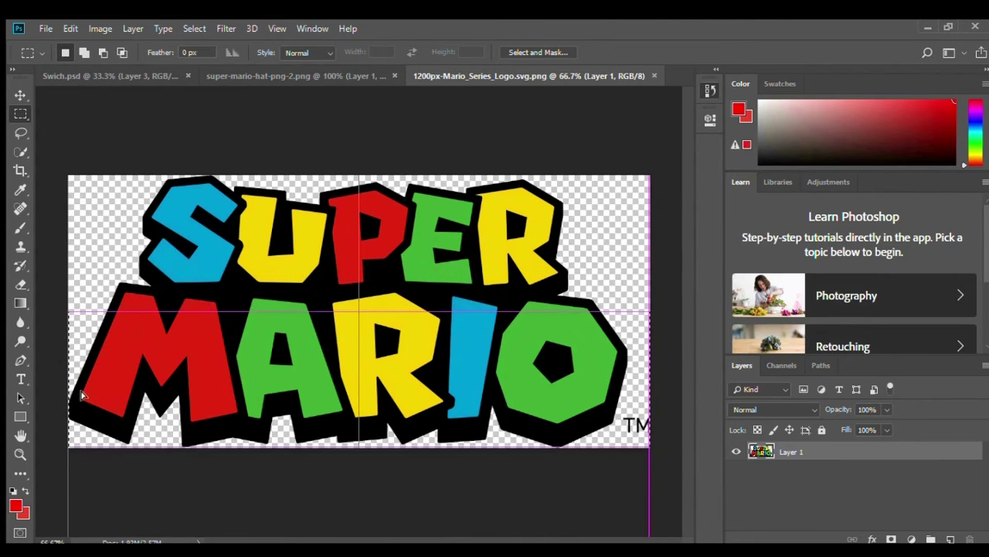
{"action": "left_click_drag", "start_coordinate": [82, 386], "coordinate": [78, 372]}
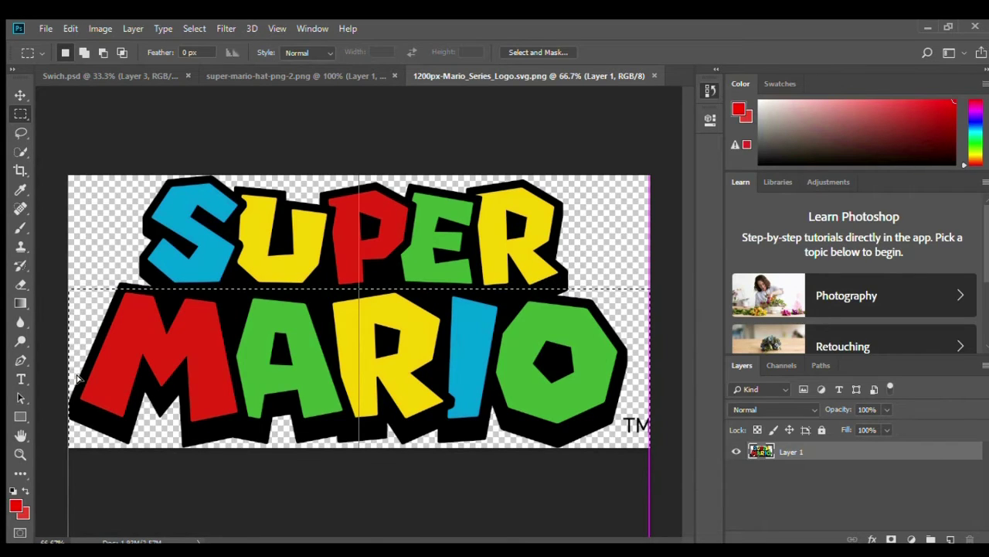
{"action": "left_click_drag", "start_coordinate": [78, 376], "coordinate": [77, 378]}
{"action": "left_click_drag", "start_coordinate": [77, 377], "coordinate": [77, 376]}
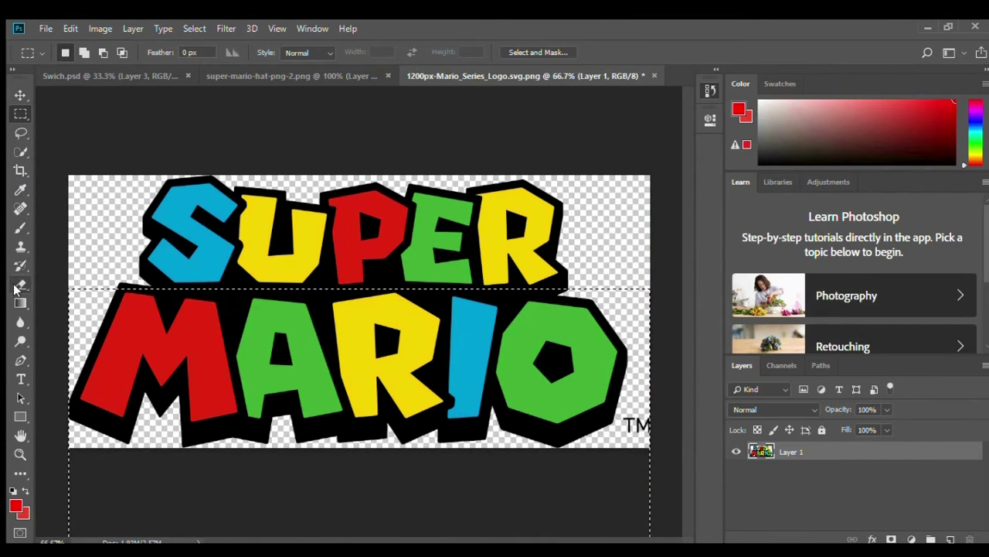
- Erase streaks across the M, A, R, I and O letters of MARIO
{"action": "left_click", "coordinate": [20, 286]}
{"action": "left_click_drag", "start_coordinate": [165, 348], "coordinate": [247, 280]}
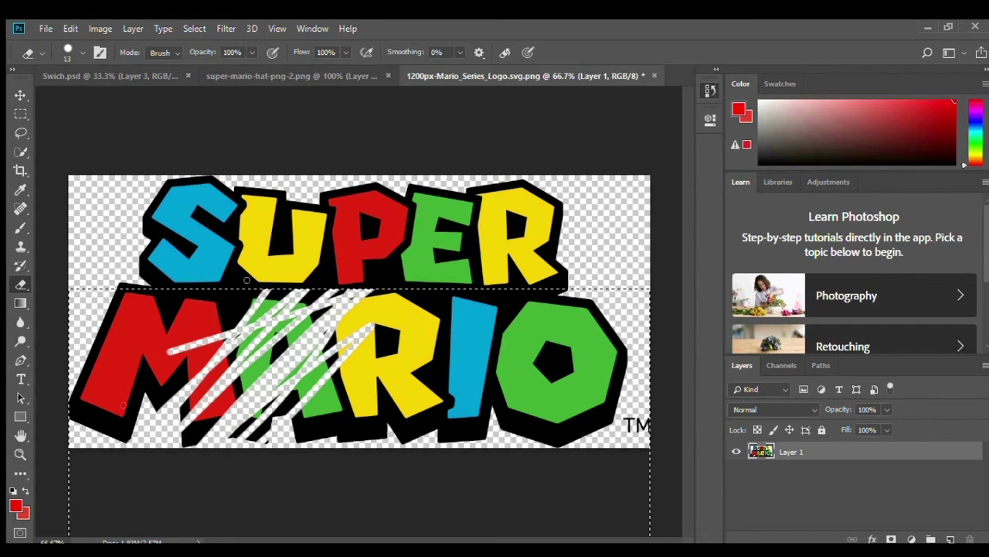
{"action": "left_click_drag", "start_coordinate": [112, 422], "coordinate": [236, 298]}
{"action": "left_click_drag", "start_coordinate": [504, 352], "coordinate": [344, 442]}
{"action": "mouse_move", "coordinate": [79, 433]}
{"action": "left_mouse_down"}
{"action": "mouse_move", "coordinate": [225, 344]}
{"action": "mouse_move", "coordinate": [392, 357]}
{"action": "mouse_move", "coordinate": [340, 395]}
{"action": "mouse_move", "coordinate": [541, 371]}
{"action": "mouse_move", "coordinate": [618, 425]}
{"action": "mouse_move", "coordinate": [557, 444]}
{"action": "mouse_move", "coordinate": [622, 383]}
{"action": "mouse_move", "coordinate": [464, 402]}
{"action": "left_mouse_up"}
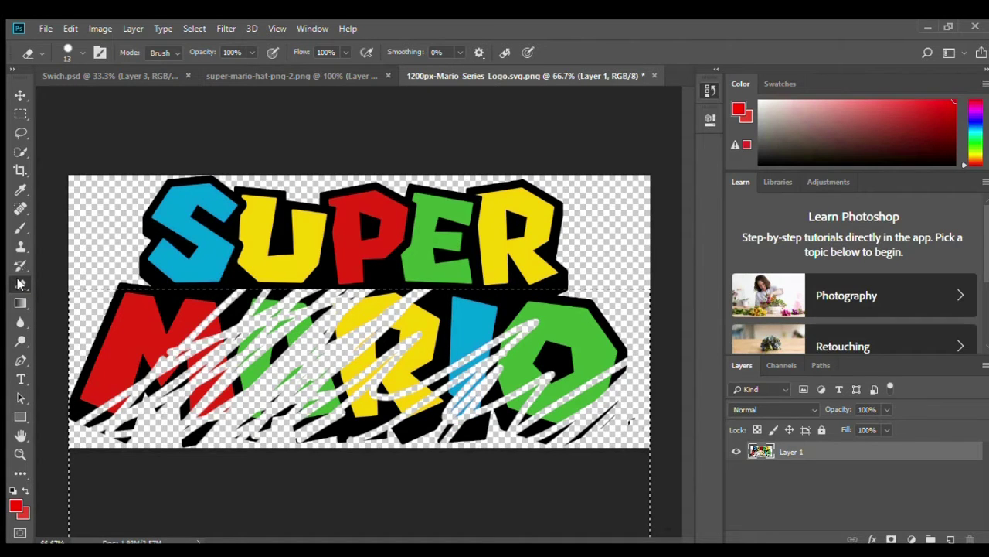
{"action": "mouse_move", "coordinate": [630, 421]}
{"action": "left_mouse_down"}
{"action": "mouse_move", "coordinate": [463, 363]}
{"action": "mouse_move", "coordinate": [541, 309]}
{"action": "mouse_move", "coordinate": [603, 333]}
{"action": "mouse_move", "coordinate": [573, 230]}
{"action": "left_mouse_up"}
{"action": "mouse_move", "coordinate": [216, 421]}
{"action": "left_mouse_down"}
{"action": "mouse_move", "coordinate": [85, 325]}
{"action": "mouse_move", "coordinate": [242, 246]}
{"action": "left_mouse_up"}
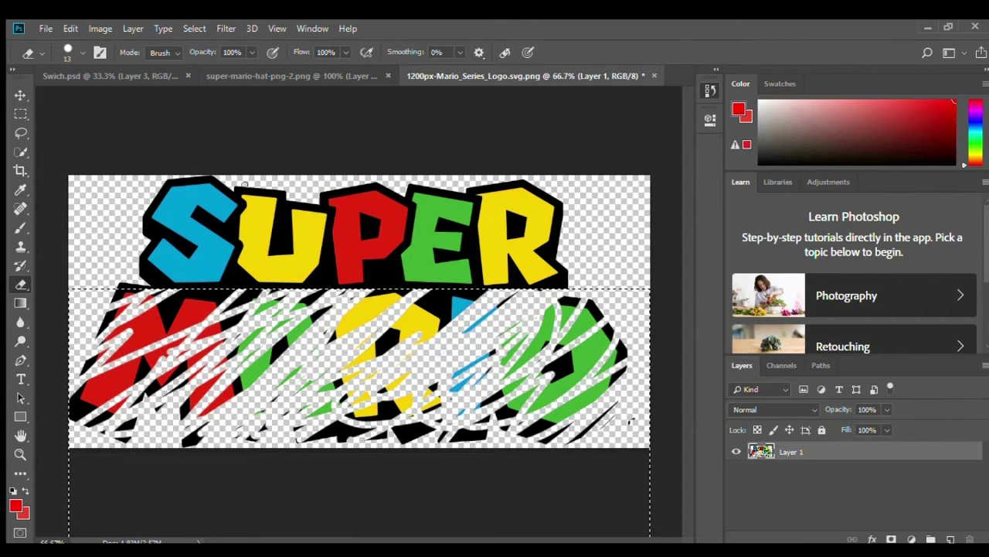
{"action": "left_click_drag", "start_coordinate": [154, 309], "coordinate": [249, 298]}
{"action": "mouse_move", "coordinate": [203, 276]}
{"action": "left_mouse_down"}
{"action": "mouse_move", "coordinate": [116, 313]}
{"action": "mouse_move", "coordinate": [433, 302]}
{"action": "mouse_move", "coordinate": [603, 324]}
{"action": "mouse_move", "coordinate": [571, 395]}
{"action": "mouse_move", "coordinate": [521, 394]}
{"action": "left_mouse_up"}
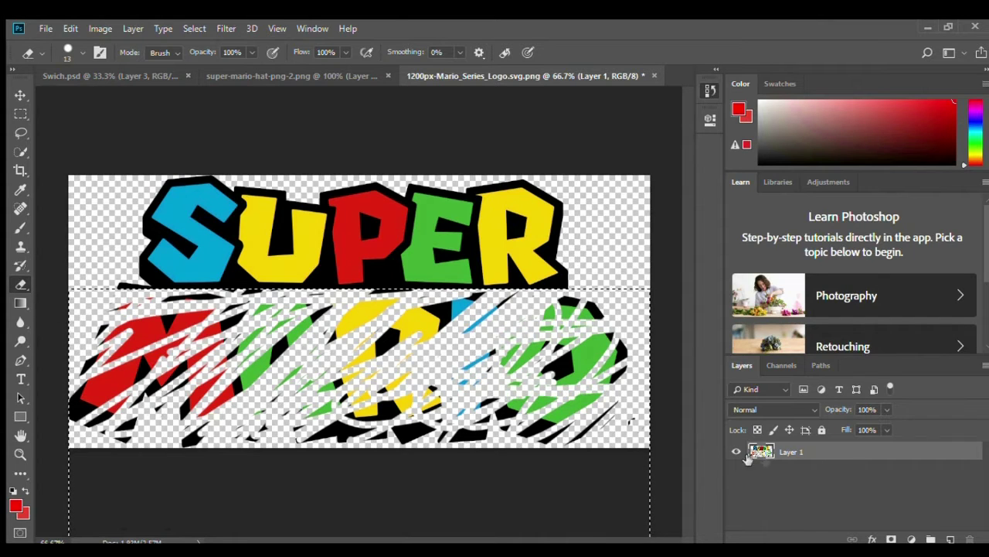
- Toggle the layer's pixel lock on and back off, then clear leftover MARIO pieces
{"action": "left_click", "coordinate": [774, 429]}
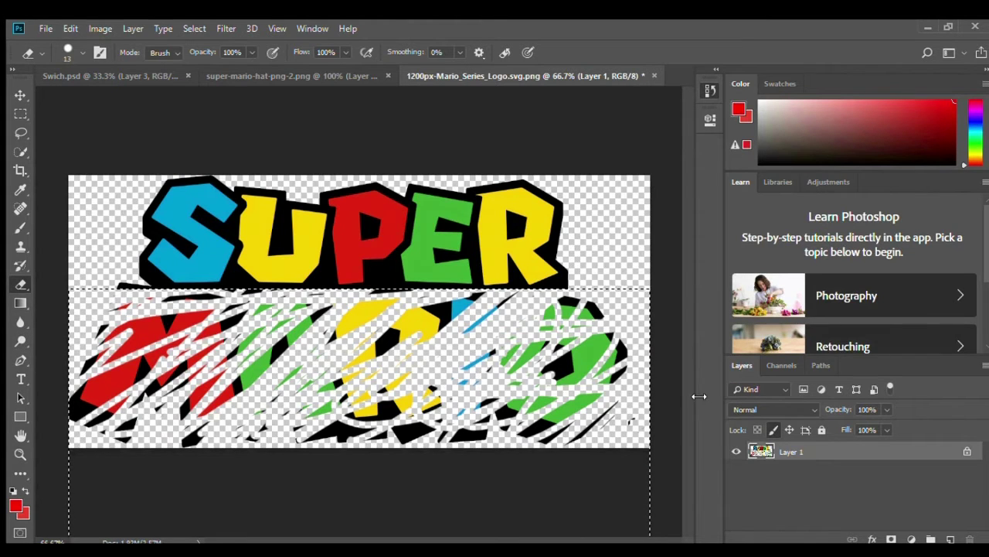
{"action": "left_click", "coordinate": [773, 430]}
{"action": "mouse_move", "coordinate": [546, 413]}
{"action": "left_mouse_down"}
{"action": "mouse_move", "coordinate": [430, 423]}
{"action": "mouse_move", "coordinate": [556, 375]}
{"action": "mouse_move", "coordinate": [421, 427]}
{"action": "mouse_move", "coordinate": [610, 356]}
{"action": "mouse_move", "coordinate": [333, 326]}
{"action": "mouse_move", "coordinate": [176, 445]}
{"action": "left_mouse_up"}
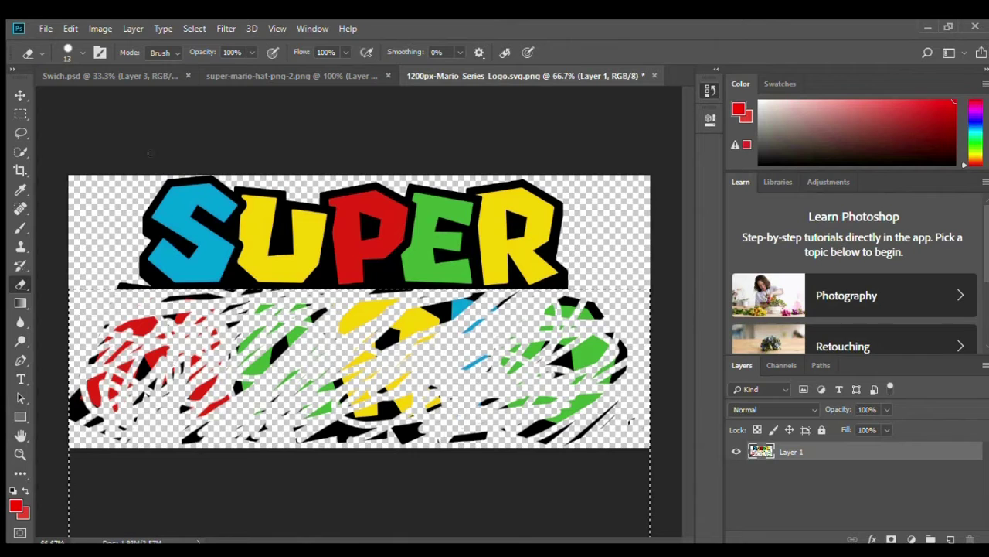
{"action": "left_click_drag", "start_coordinate": [348, 315], "coordinate": [289, 378]}
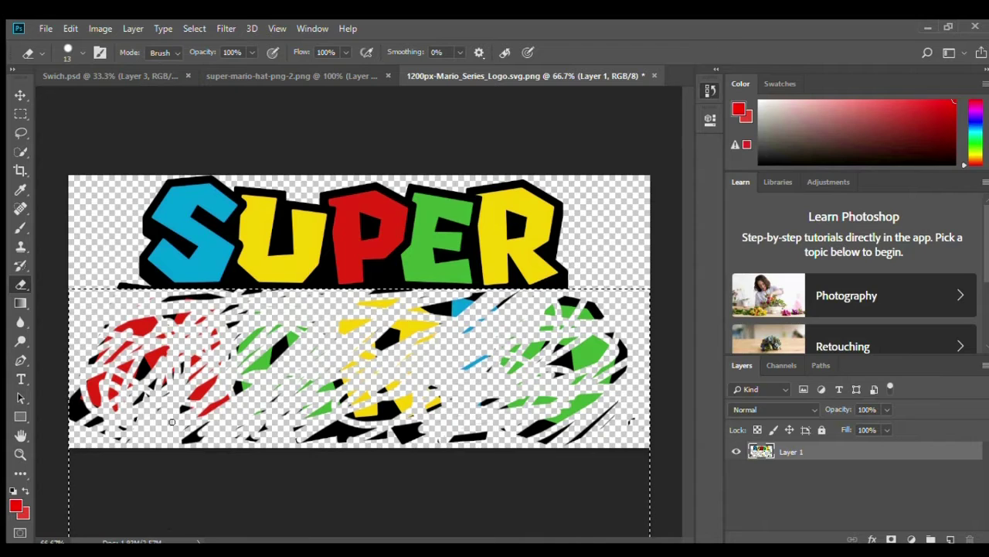
{"action": "mouse_move", "coordinate": [403, 396]}
{"action": "left_mouse_down"}
{"action": "mouse_move", "coordinate": [185, 334]}
{"action": "mouse_move", "coordinate": [140, 297]}
{"action": "mouse_move", "coordinate": [460, 256]}
{"action": "mouse_move", "coordinate": [512, 294]}
{"action": "mouse_move", "coordinate": [333, 327]}
{"action": "mouse_move", "coordinate": [322, 394]}
{"action": "left_mouse_up"}
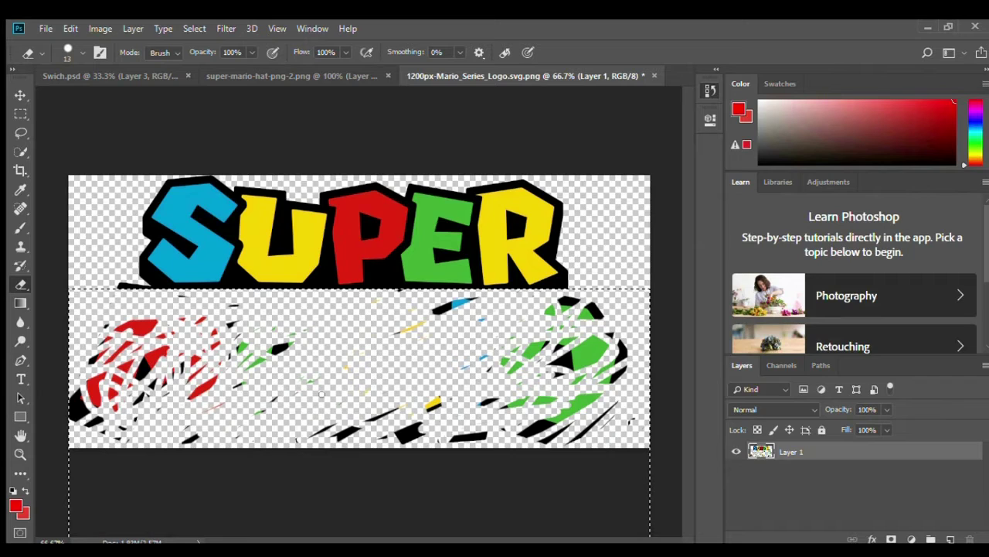
{"action": "mouse_move", "coordinate": [262, 400]}
{"action": "left_mouse_down"}
{"action": "mouse_move", "coordinate": [101, 418]}
{"action": "mouse_move", "coordinate": [117, 362]}
{"action": "mouse_move", "coordinate": [182, 367]}
{"action": "left_mouse_up"}
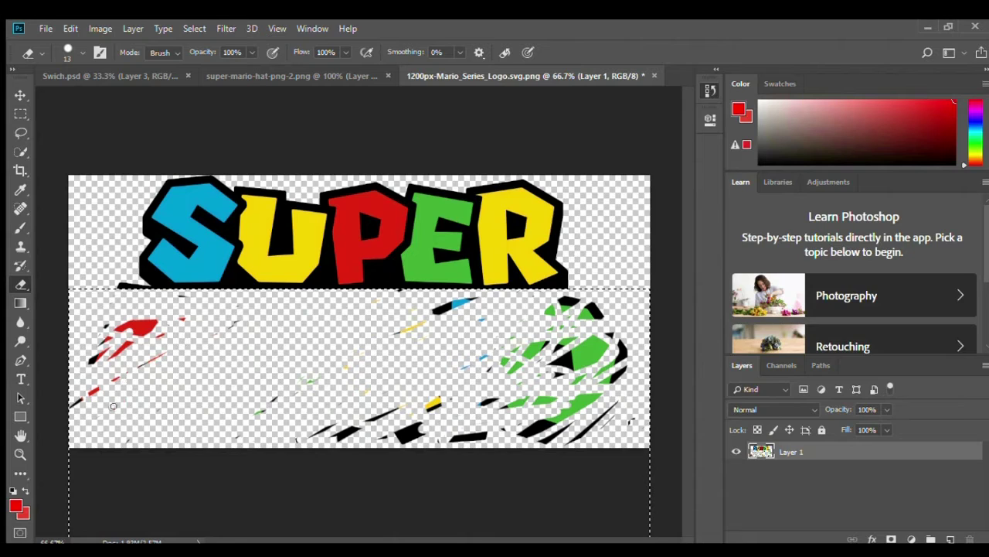
- Erase the red fragments on the left and stray black bits below SUPER
{"action": "left_click_drag", "start_coordinate": [111, 406], "coordinate": [99, 408]}
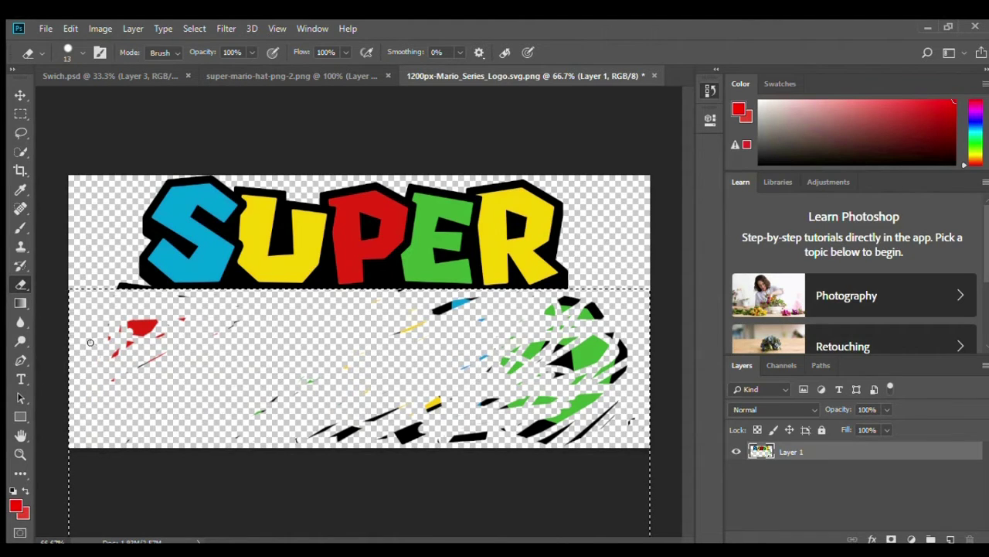
{"action": "left_click_drag", "start_coordinate": [135, 310], "coordinate": [147, 331]}
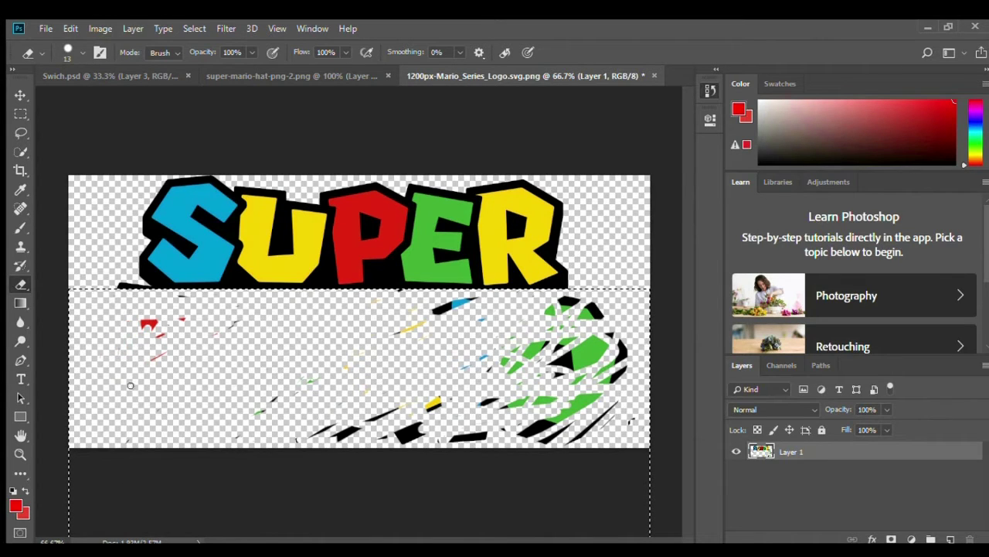
{"action": "left_click_drag", "start_coordinate": [153, 353], "coordinate": [146, 323]}
{"action": "left_click_drag", "start_coordinate": [407, 363], "coordinate": [337, 433]}
{"action": "left_click_drag", "start_coordinate": [587, 309], "coordinate": [394, 412]}
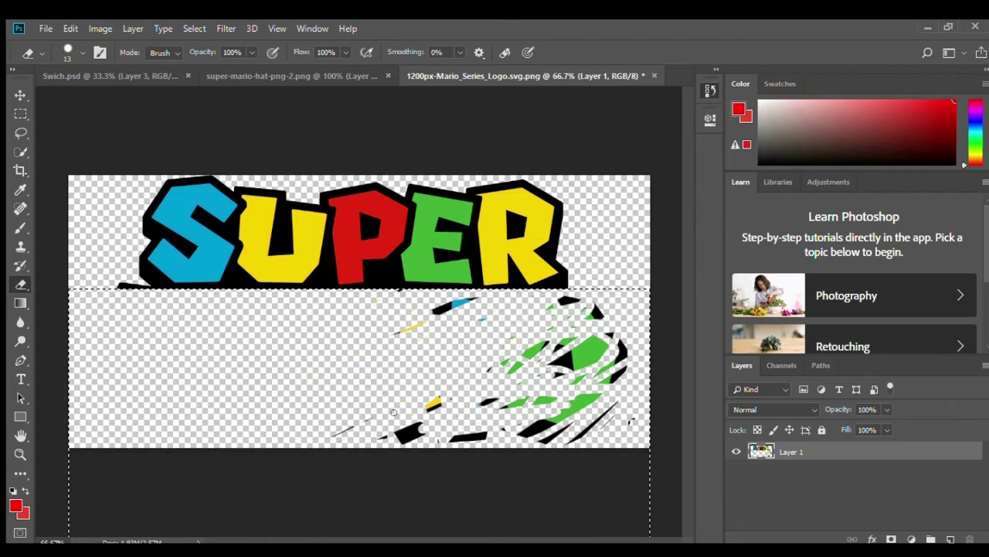
- Erase green and black pieces on the right, undoing one bad stroke
{"action": "left_click_drag", "start_coordinate": [533, 347], "coordinate": [495, 352]}
{"action": "mouse_move", "coordinate": [409, 433]}
{"action": "left_mouse_down"}
{"action": "mouse_move", "coordinate": [564, 341]}
{"action": "mouse_move", "coordinate": [576, 300]}
{"action": "left_mouse_up"}
{"action": "mouse_move", "coordinate": [564, 343]}
{"action": "left_mouse_down"}
{"action": "mouse_move", "coordinate": [569, 351]}
{"action": "mouse_move", "coordinate": [511, 377]}
{"action": "left_mouse_up"}
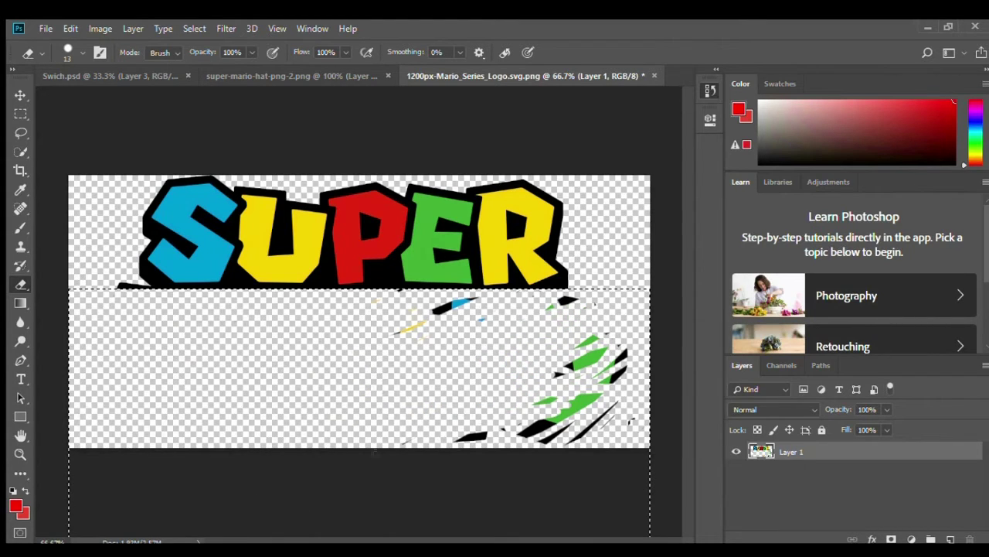
{"action": "key", "text": "ctrl+z"}
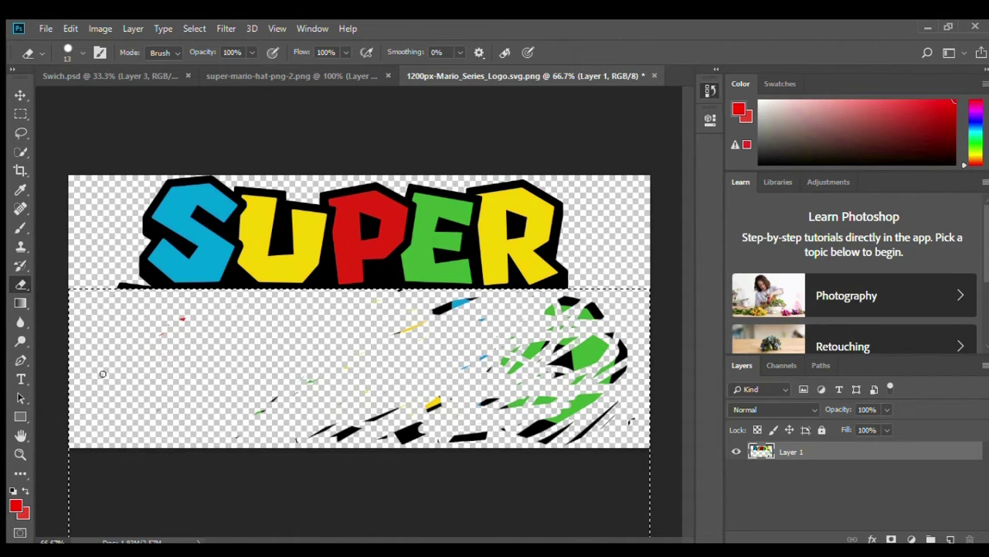
- Clear the last black, green and blue fragments along the bottom of the logo
{"action": "left_click_drag", "start_coordinate": [363, 433], "coordinate": [629, 415]}
{"action": "left_click_drag", "start_coordinate": [587, 309], "coordinate": [346, 403]}
{"action": "mouse_move", "coordinate": [494, 347]}
{"action": "left_mouse_down"}
{"action": "mouse_move", "coordinate": [377, 438]}
{"action": "mouse_move", "coordinate": [630, 415]}
{"action": "mouse_move", "coordinate": [405, 419]}
{"action": "left_mouse_up"}
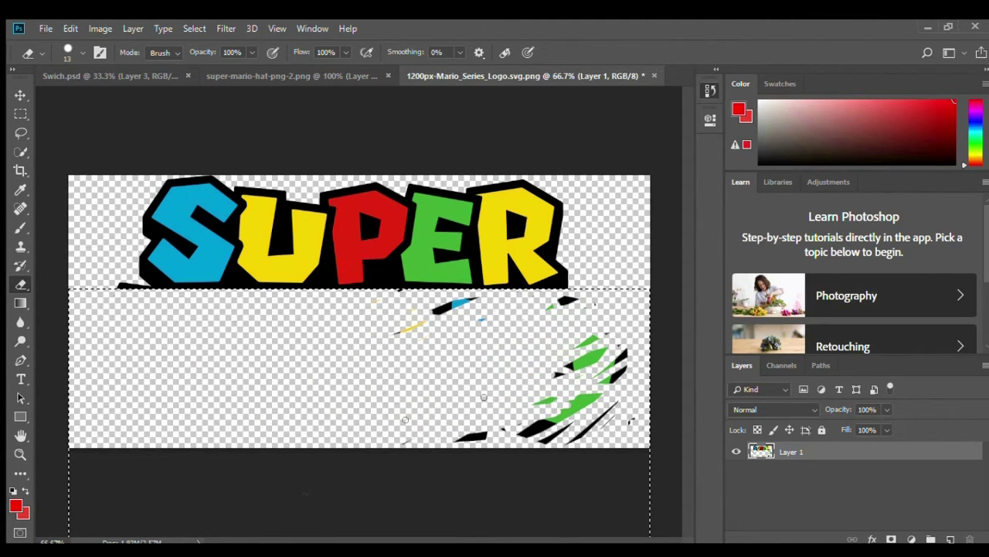
{"action": "mouse_move", "coordinate": [493, 282]}
{"action": "left_mouse_down"}
{"action": "mouse_move", "coordinate": [372, 302]}
{"action": "mouse_move", "coordinate": [399, 322]}
{"action": "left_mouse_up"}
{"action": "mouse_move", "coordinate": [553, 379]}
{"action": "left_mouse_down"}
{"action": "mouse_move", "coordinate": [530, 314]}
{"action": "mouse_move", "coordinate": [645, 353]}
{"action": "mouse_move", "coordinate": [556, 426]}
{"action": "mouse_move", "coordinate": [501, 401]}
{"action": "left_mouse_up"}
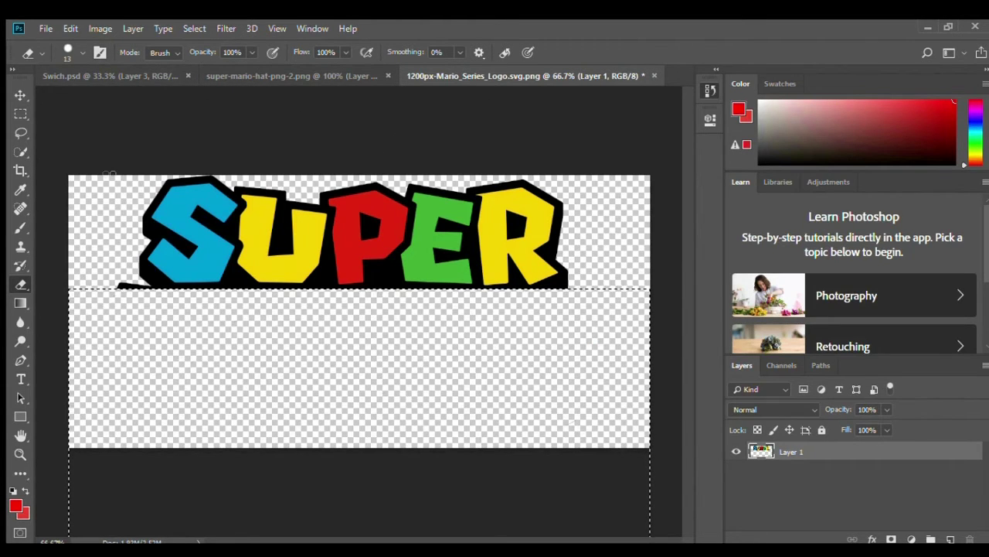
- Deselect and try a transform on the empty lower area before returning to the Eraser
{"action": "left_click", "coordinate": [20, 95]}
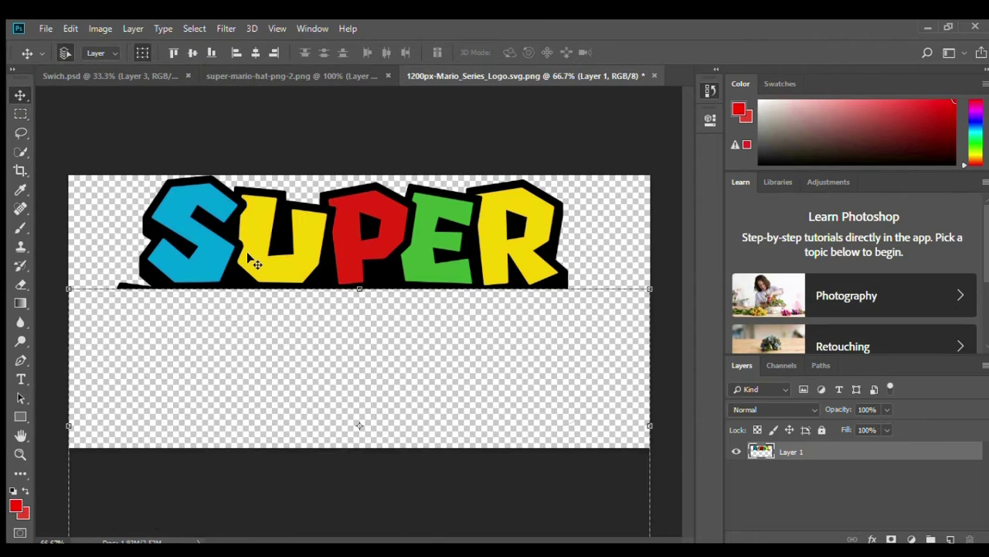
{"action": "key", "text": "ctrl+d"}
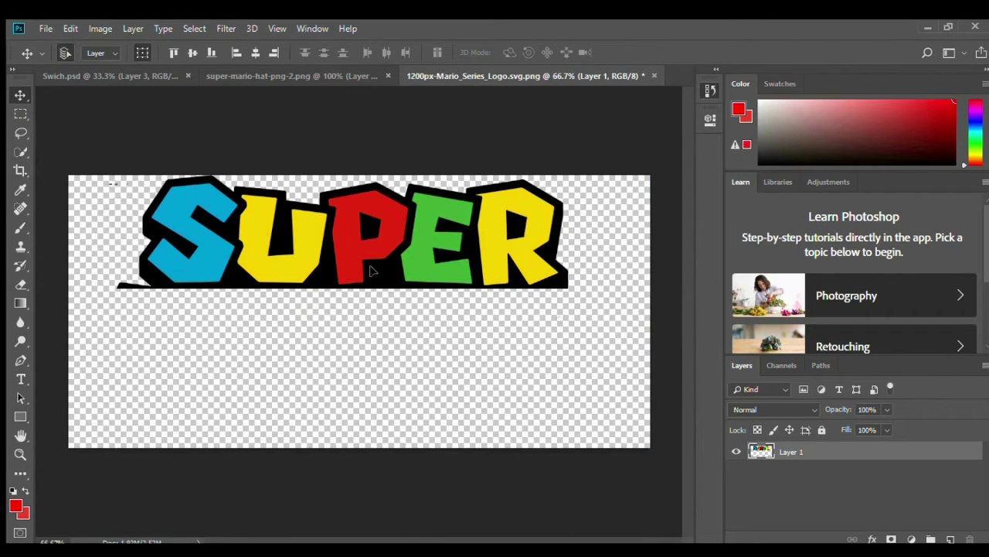
{"action": "left_click_drag", "start_coordinate": [390, 364], "coordinate": [417, 399]}
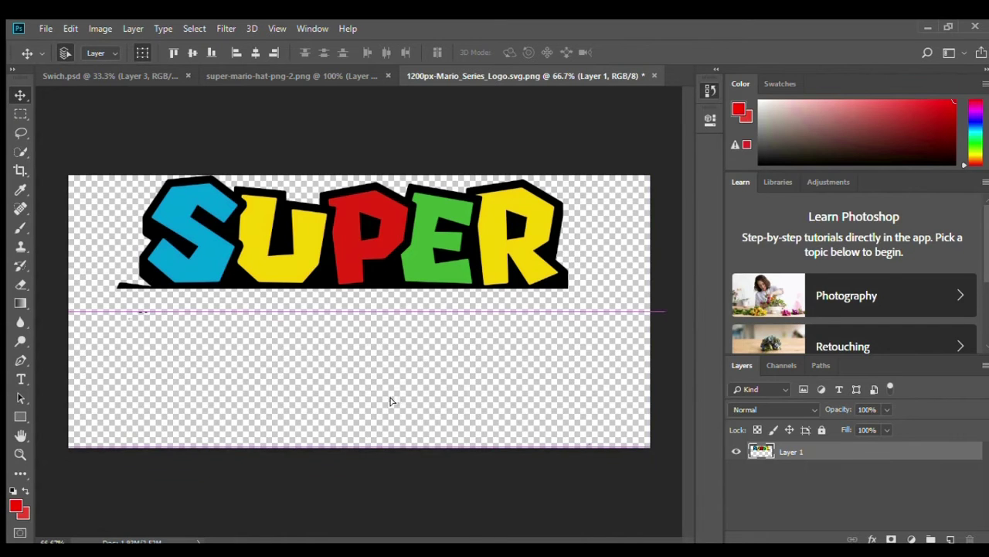
{"action": "key", "text": "ctrl+t"}
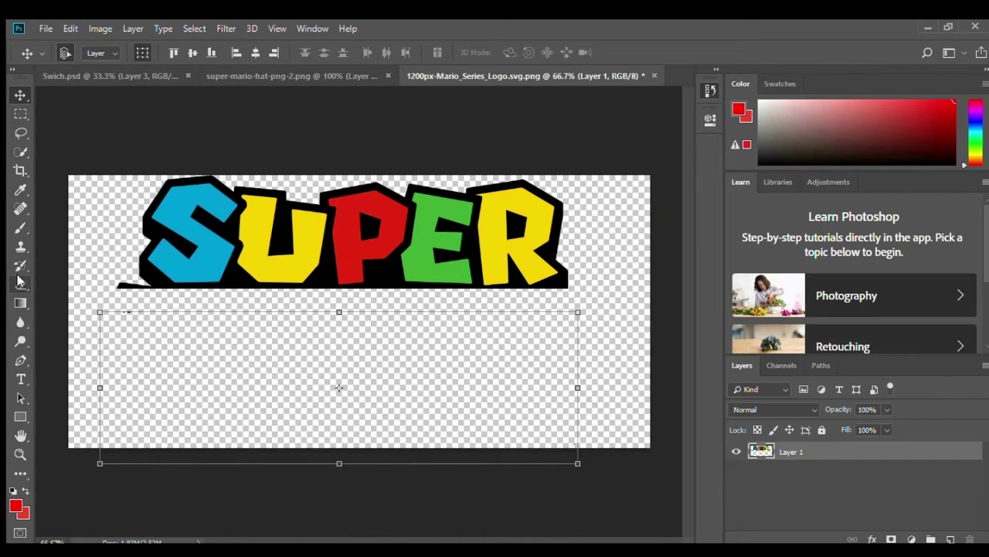
{"action": "left_click", "coordinate": [21, 283]}
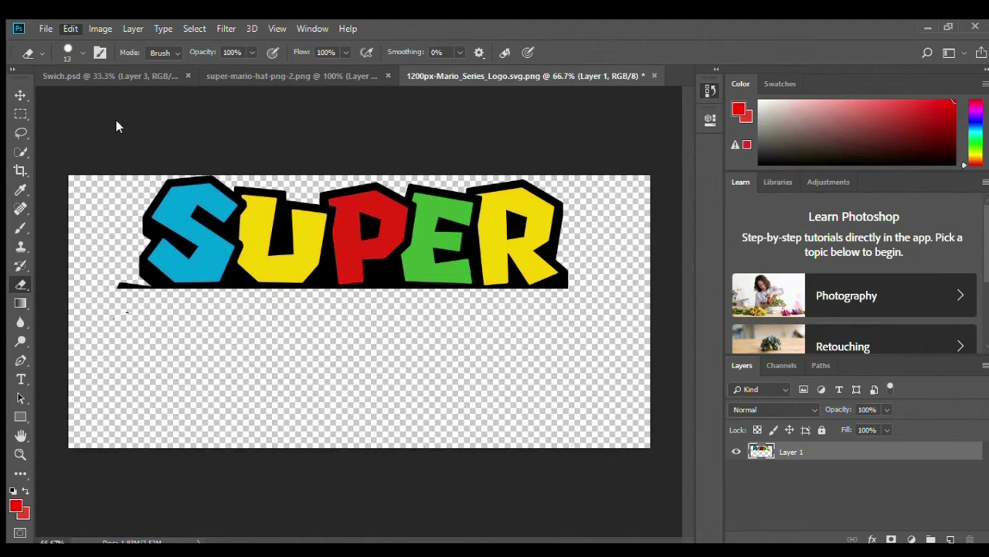
- Switch between the Kermit cover, Mario hat and Mario logo documents
{"action": "key", "text": "ctrl+Tab"}
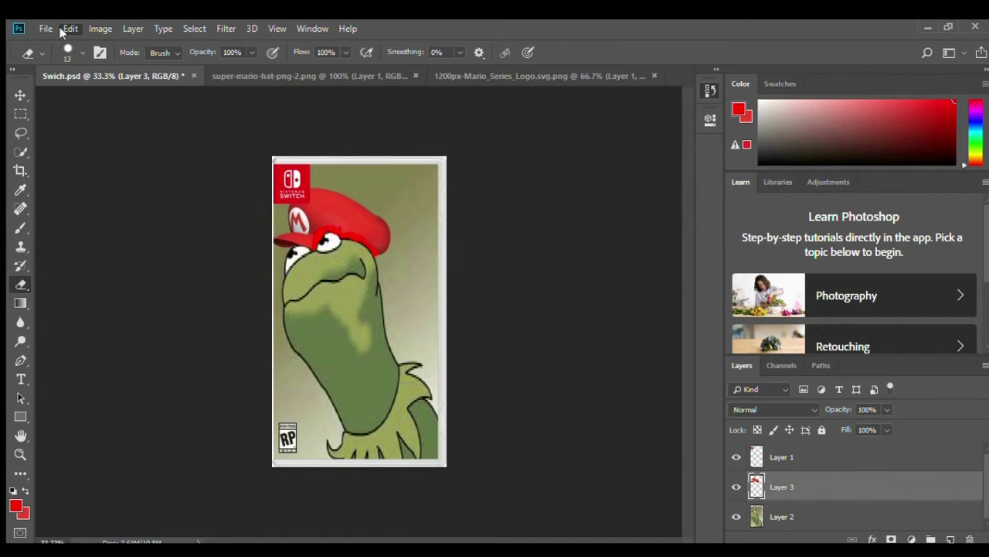
{"action": "key", "text": "ctrl+shift+alt+n"}
{"action": "left_click", "coordinate": [220, 70]}
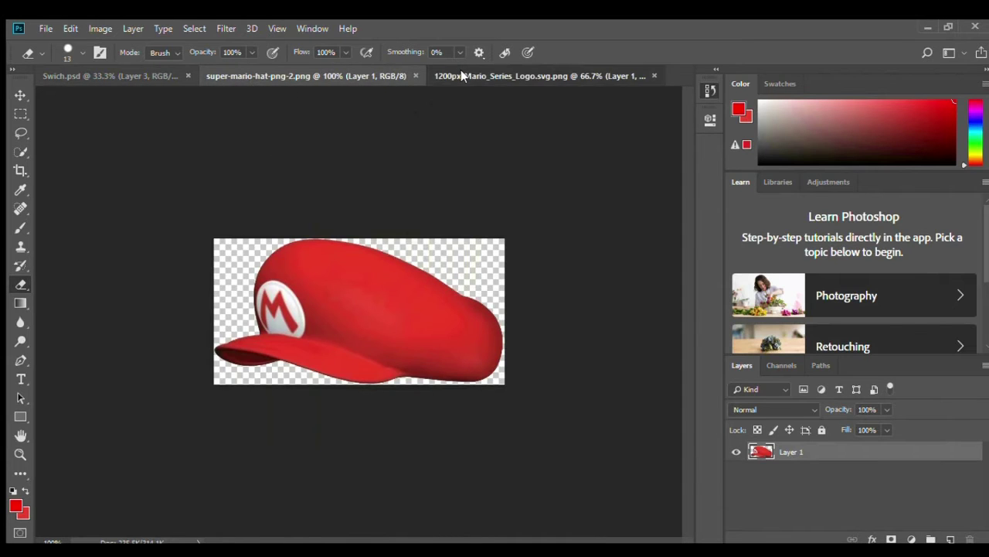
{"action": "left_click", "coordinate": [460, 75]}
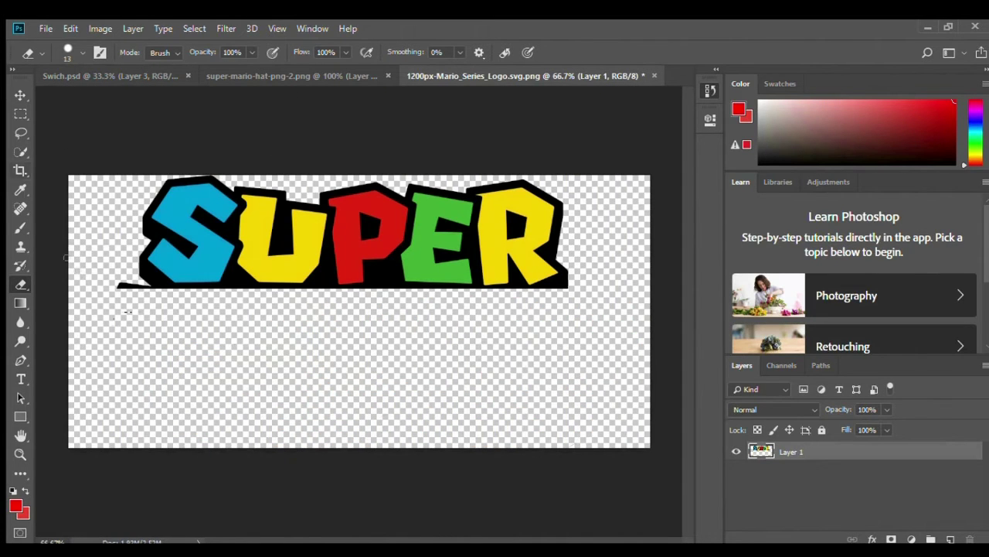
- Select the whole SUPER logo canvas, copy it, and paste into the Kermit cover
{"action": "left_click", "coordinate": [21, 114]}
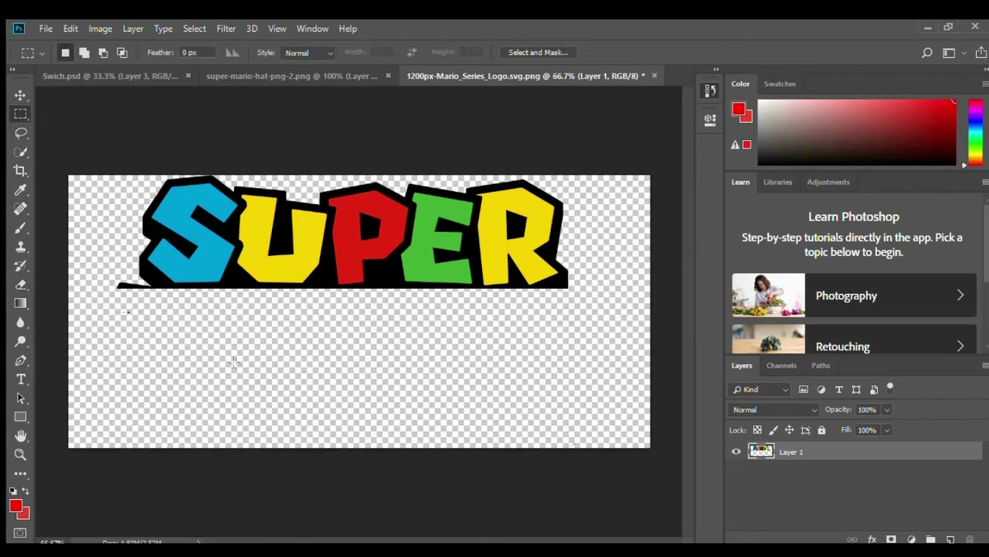
{"action": "left_click_drag", "start_coordinate": [71, 160], "coordinate": [623, 426]}
{"action": "left_click_drag", "start_coordinate": [663, 463], "coordinate": [92, 100]}
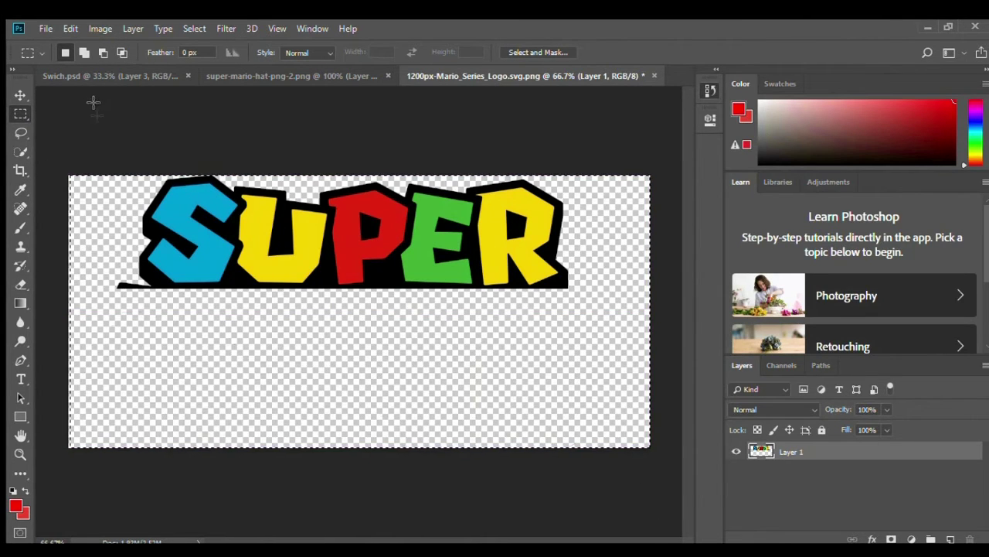
{"action": "key", "text": "ctrl+c"}
{"action": "left_click", "coordinate": [90, 76]}
{"action": "key", "text": "ctrl+v"}
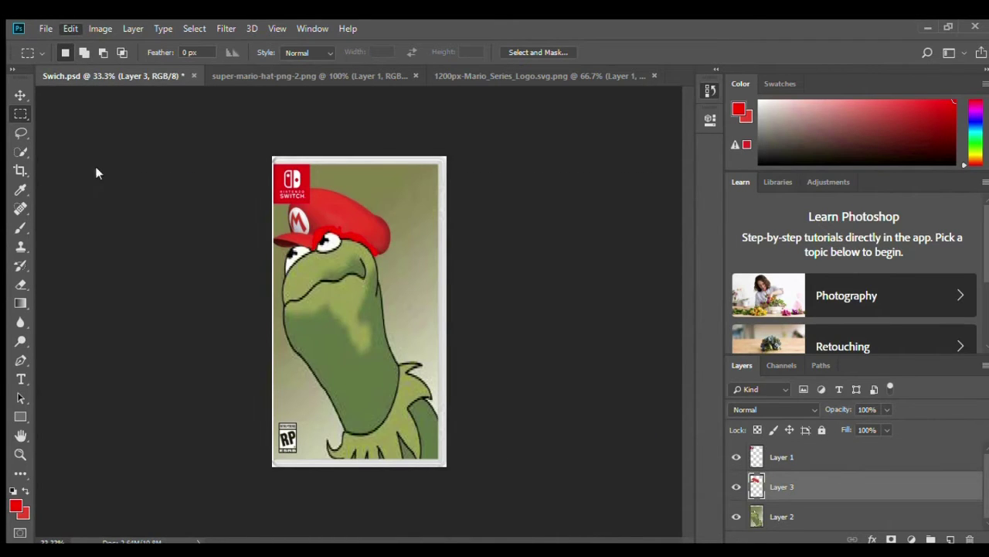
- Paste SUPER as Layer 4, move it onto Kermit, and squeeze it narrower from both sides
{"action": "key", "text": "ctrl+v"}
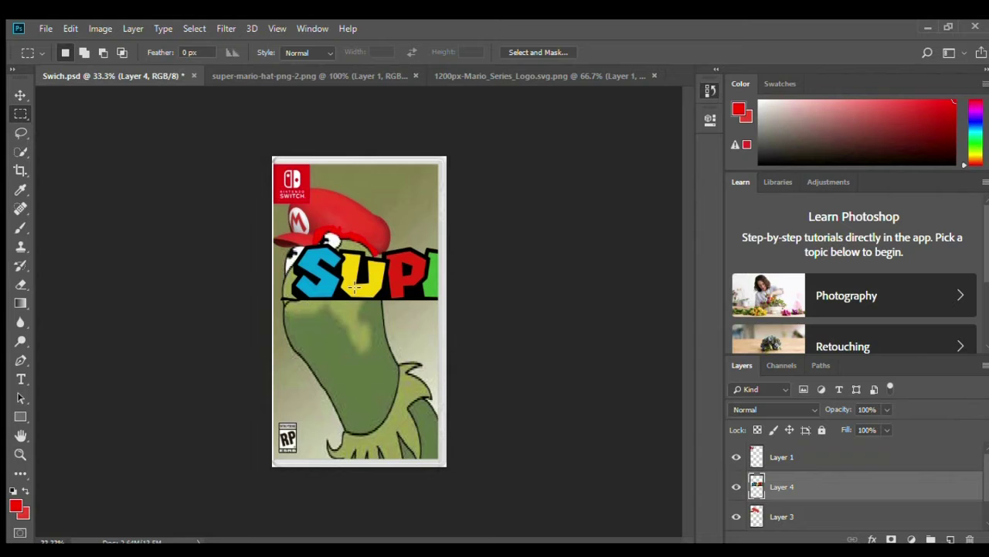
{"action": "left_click", "coordinate": [20, 94]}
{"action": "mouse_move", "coordinate": [363, 287]}
{"action": "left_mouse_down"}
{"action": "mouse_move", "coordinate": [347, 313]}
{"action": "mouse_move", "coordinate": [356, 314]}
{"action": "left_mouse_up"}
{"action": "key", "text": "ctrl+t"}
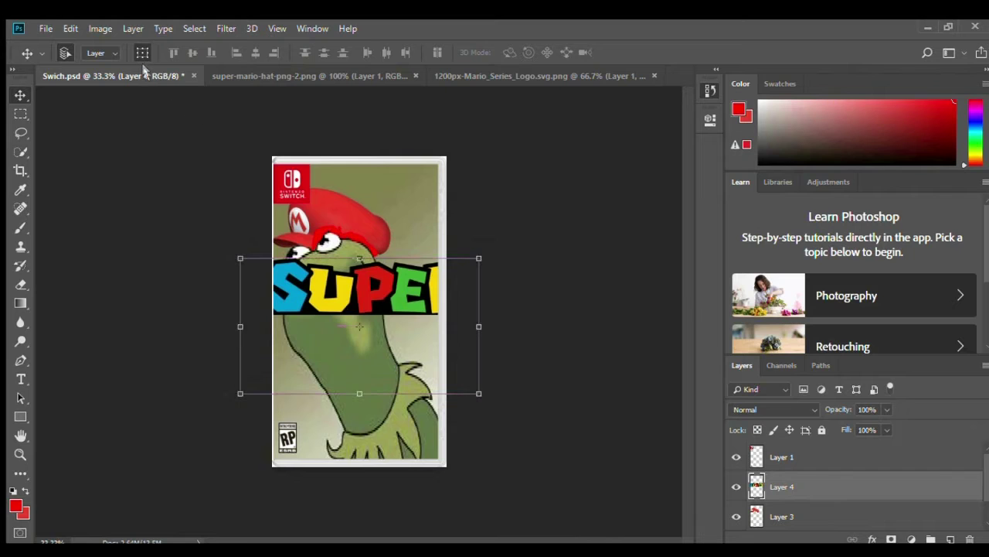
{"action": "left_click_drag", "start_coordinate": [241, 326], "coordinate": [272, 326]}
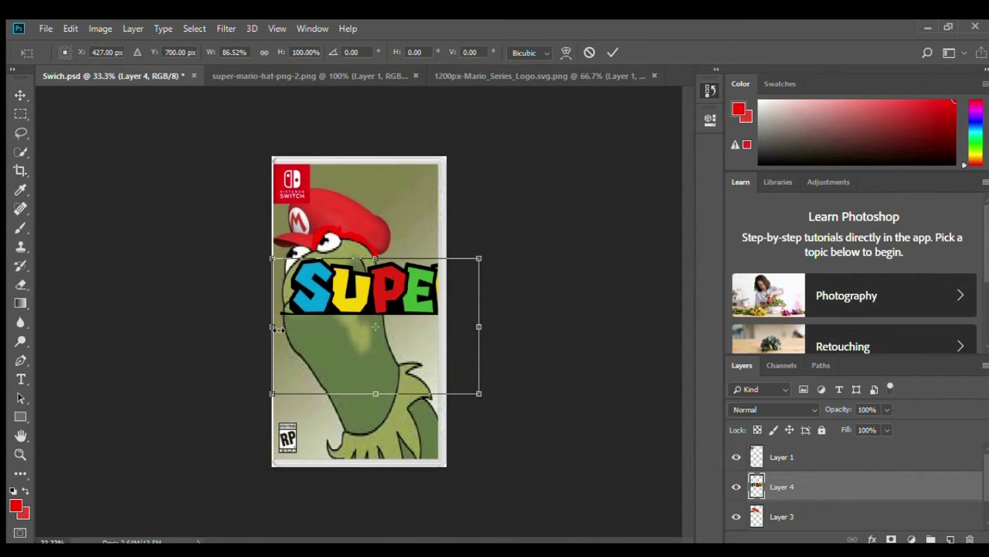
{"action": "left_click_drag", "start_coordinate": [480, 328], "coordinate": [410, 326]}
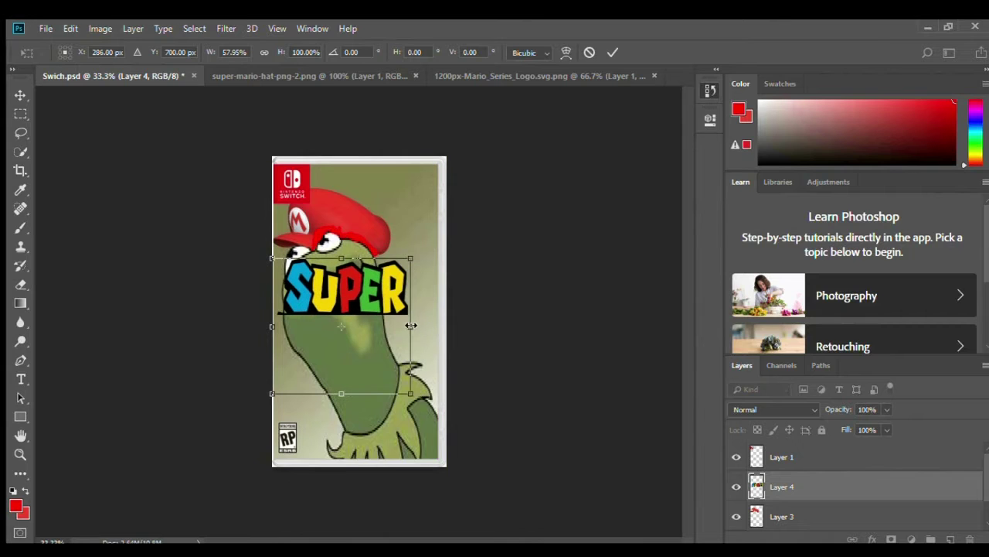
{"action": "key", "text": "Return"}
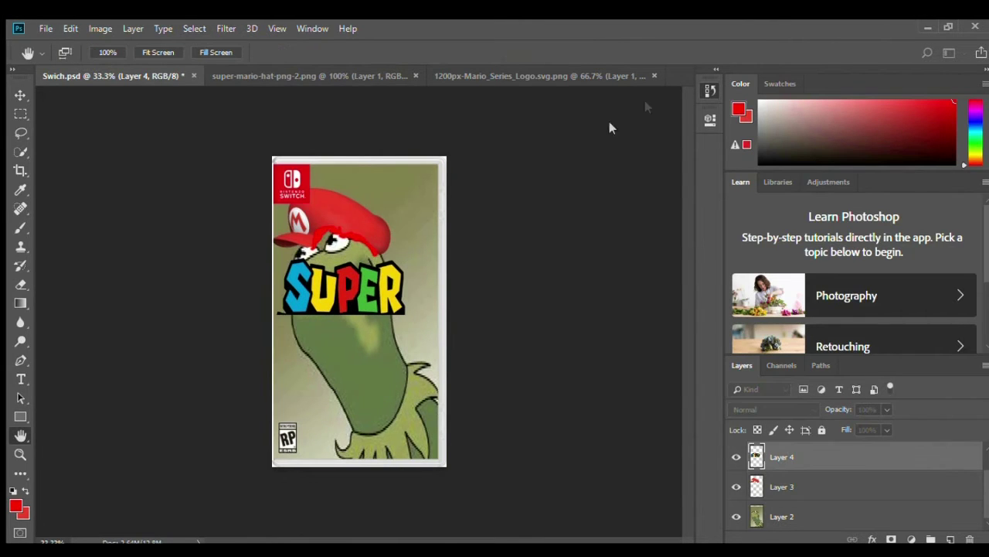
- Drag Layer 4's SUPER word down onto Kermit's neck above the rating badge
{"action": "key", "text": "v"}
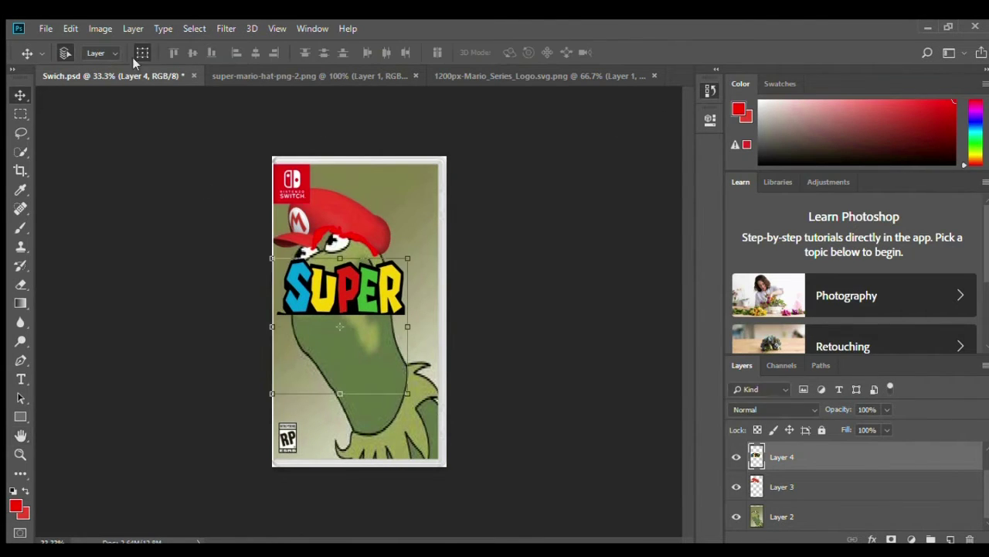
{"action": "left_click", "coordinate": [142, 52]}
{"action": "key", "text": "ctrl+t"}
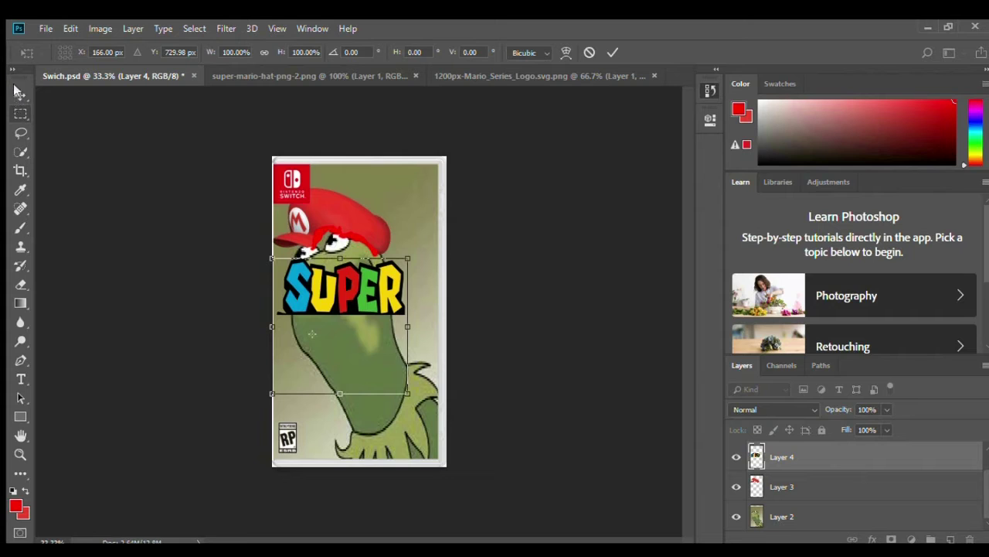
{"action": "key", "text": "Return"}
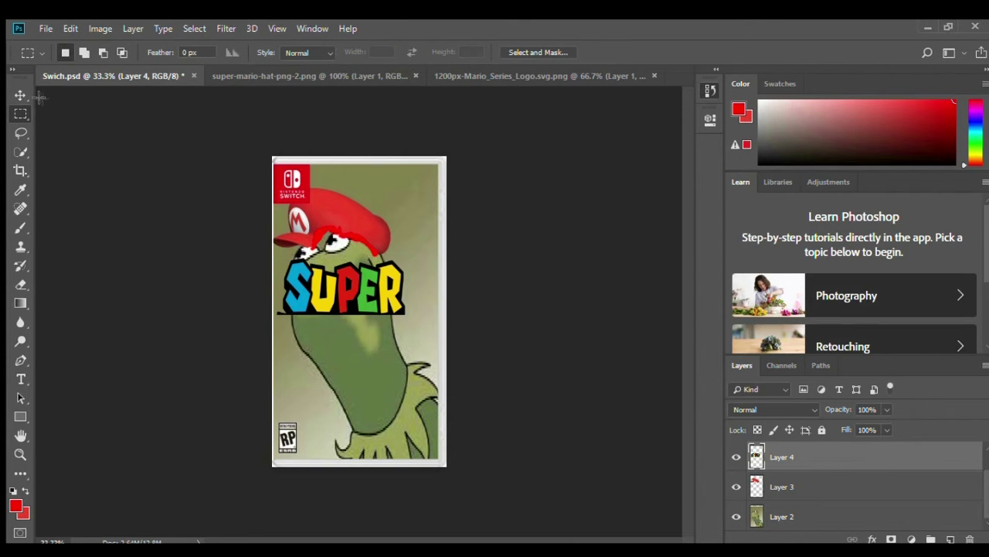
{"action": "key", "text": "v"}
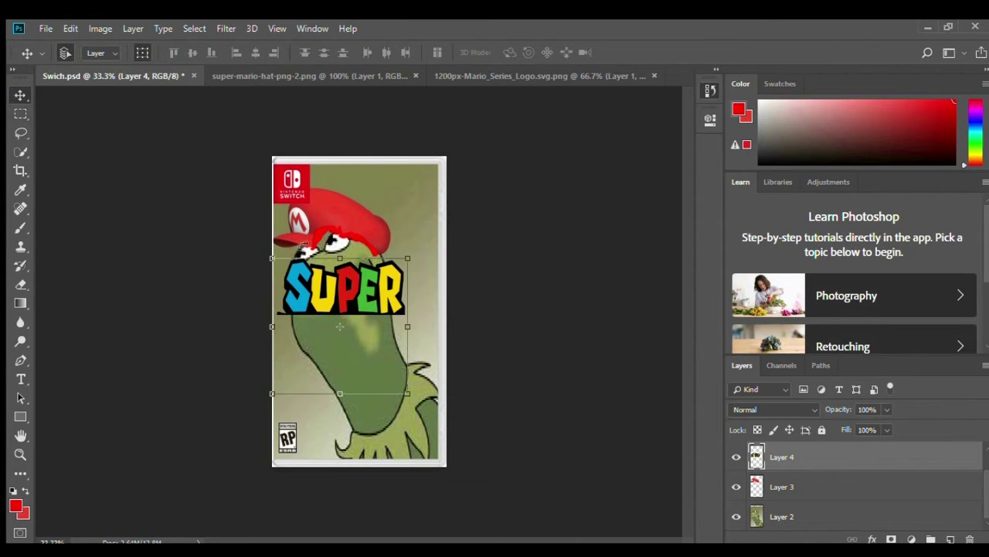
{"action": "mouse_move", "coordinate": [340, 292]}
{"action": "left_mouse_down"}
{"action": "mouse_move", "coordinate": [358, 340]}
{"action": "mouse_move", "coordinate": [348, 376]}
{"action": "mouse_move", "coordinate": [338, 358]}
{"action": "left_mouse_up"}
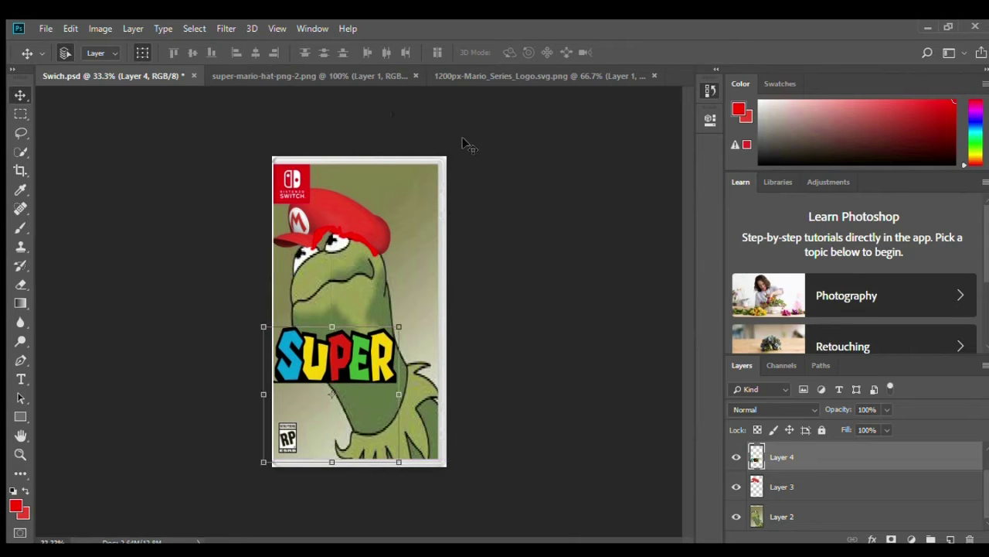
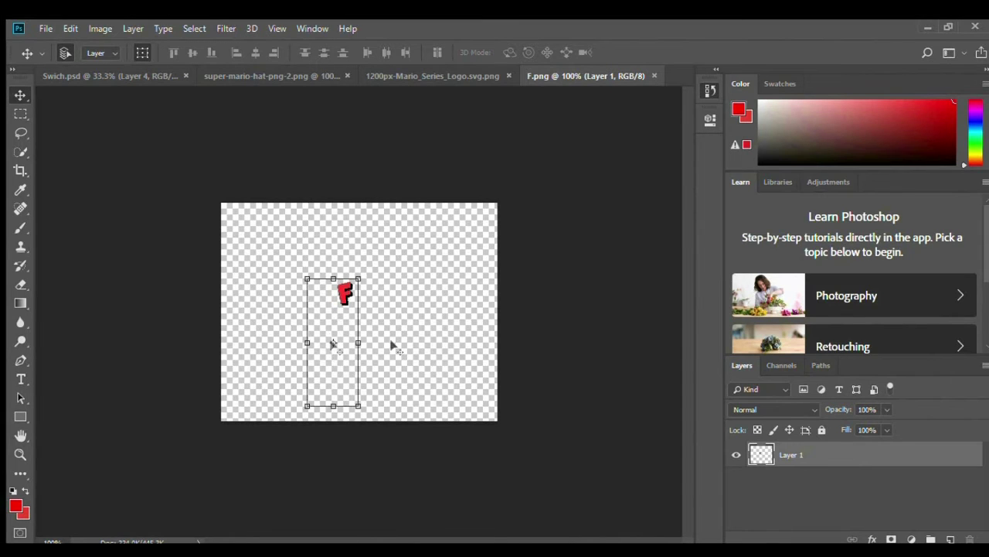
- Move Layer 1 in F.png up, widen it to 129.58%, and commit the transform
{"action": "key", "text": "ctrl+t"}
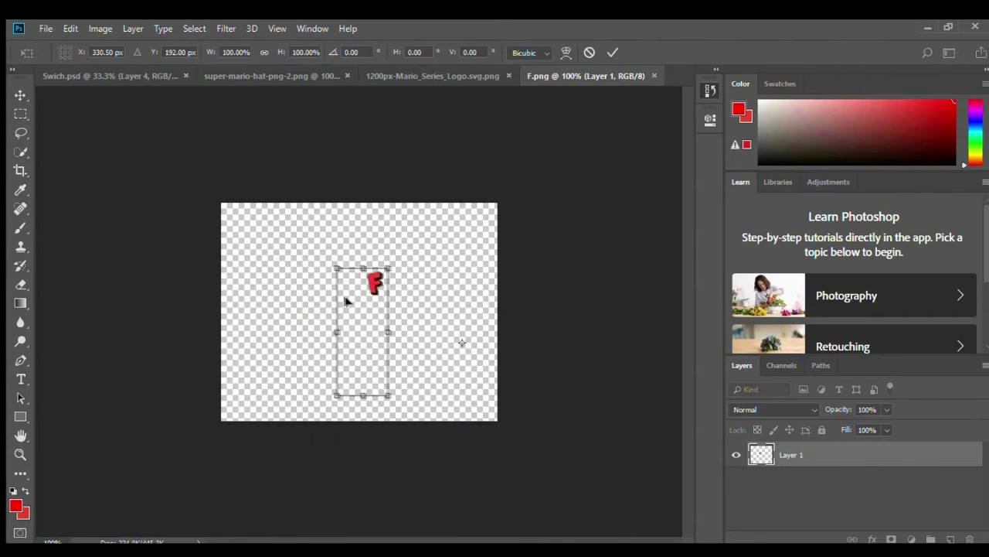
{"action": "left_click_drag", "start_coordinate": [303, 349], "coordinate": [320, 295]}
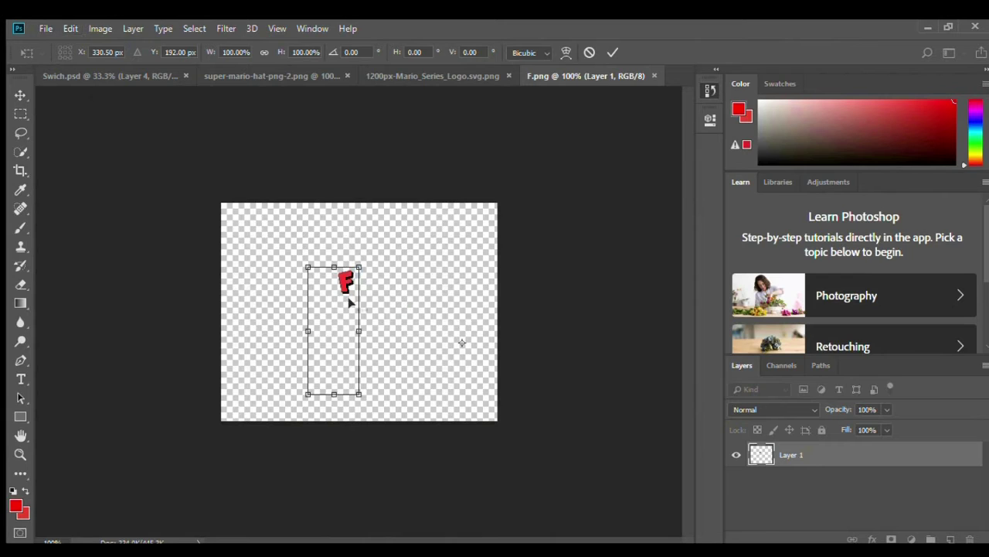
{"action": "mouse_move", "coordinate": [362, 337]}
{"action": "left_mouse_down"}
{"action": "mouse_move", "coordinate": [400, 333]}
{"action": "mouse_move", "coordinate": [294, 329]}
{"action": "left_mouse_up"}
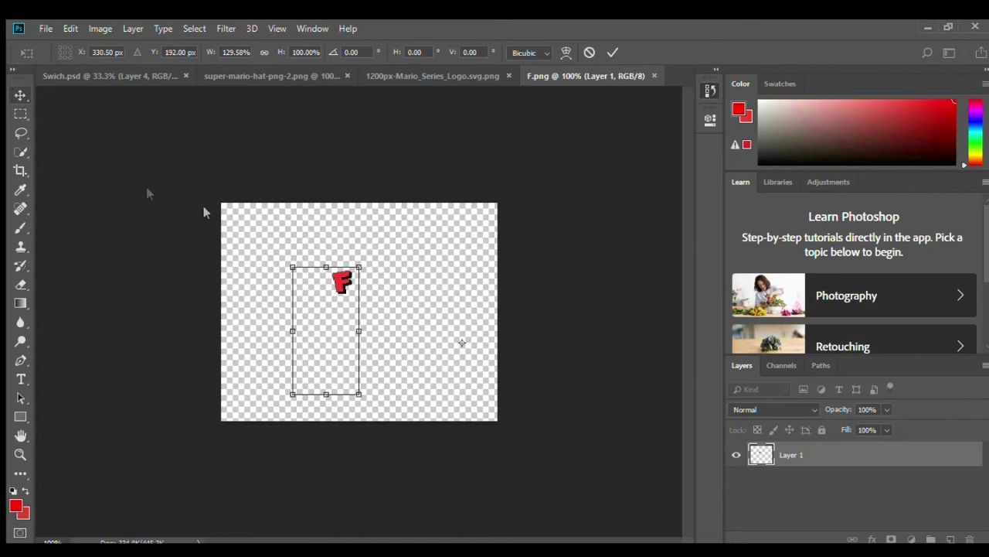
{"action": "key", "text": "Return"}
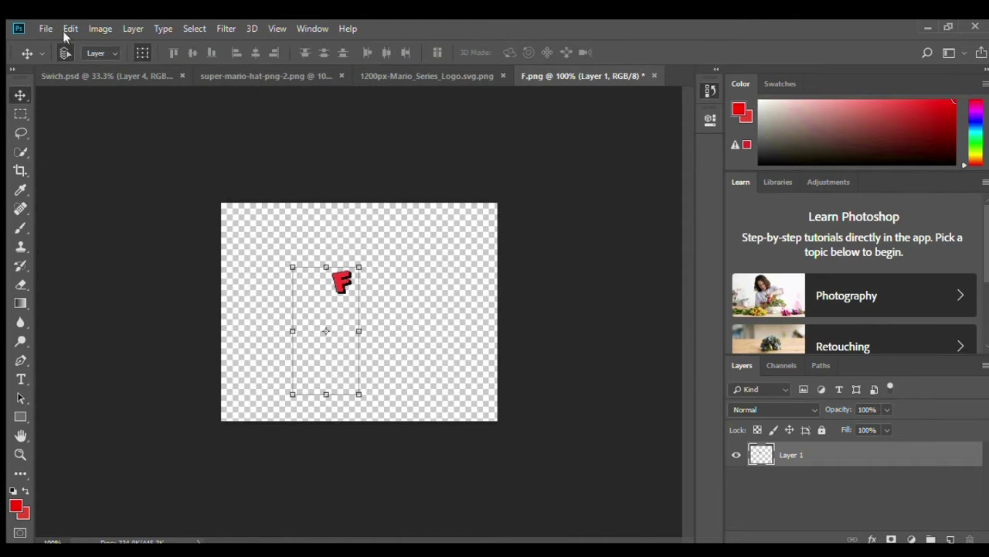
- Paste the F into Switch.psd as Layer 5 and test its transform, then step back in history
{"action": "left_click", "coordinate": [137, 74]}
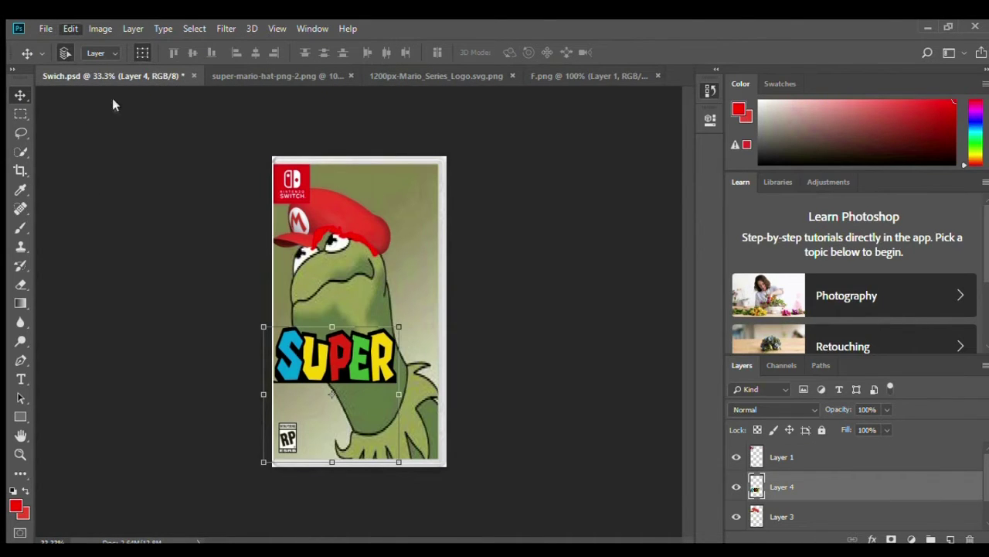
{"action": "key", "text": "ctrl+v"}
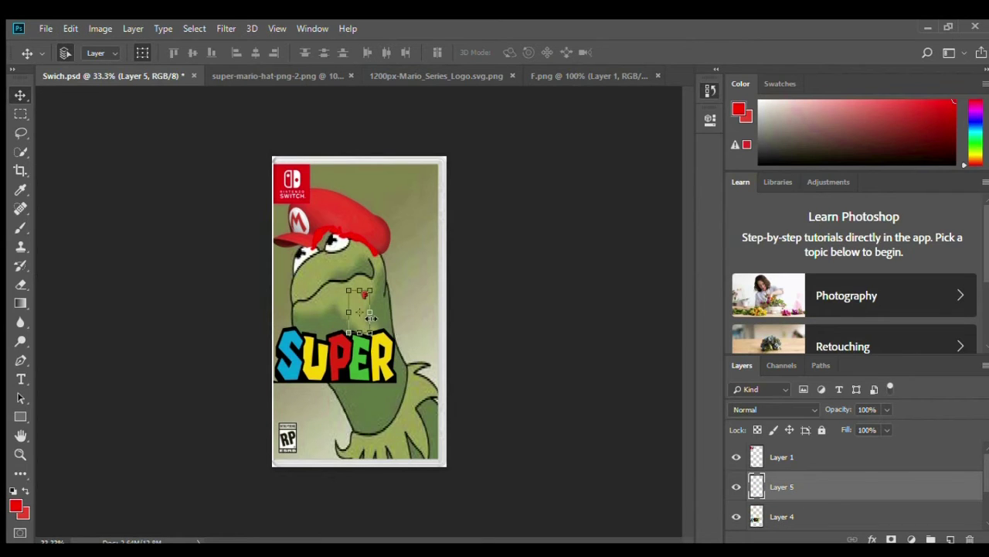
{"action": "key", "text": "ctrl+t"}
{"action": "left_click_drag", "start_coordinate": [342, 369], "coordinate": [359, 312]}
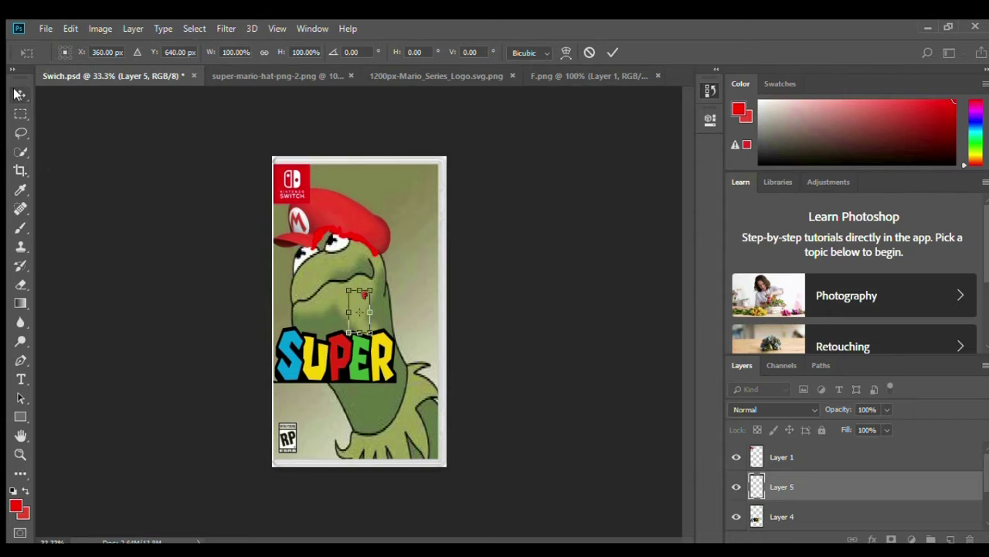
{"action": "key", "text": "Return"}
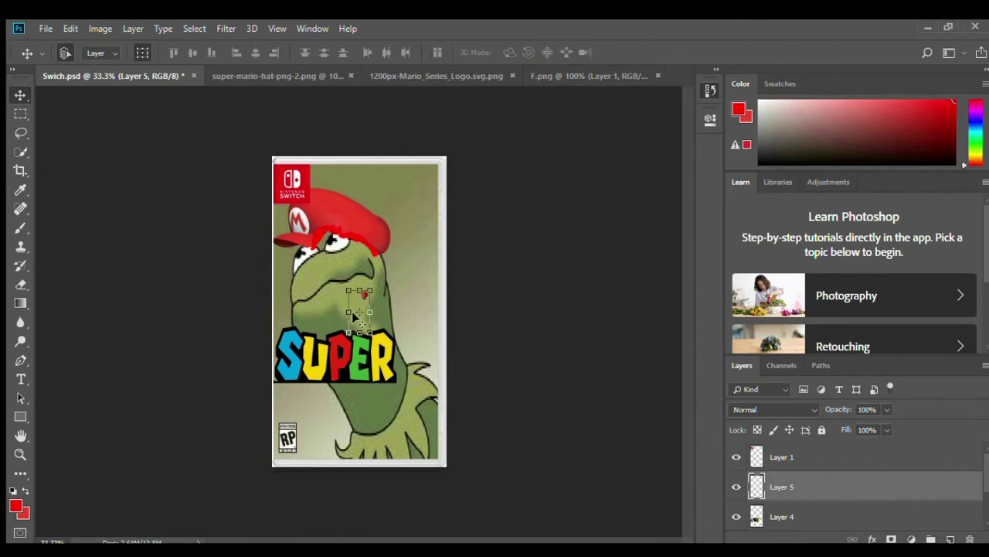
{"action": "key", "text": "ctrl+t"}
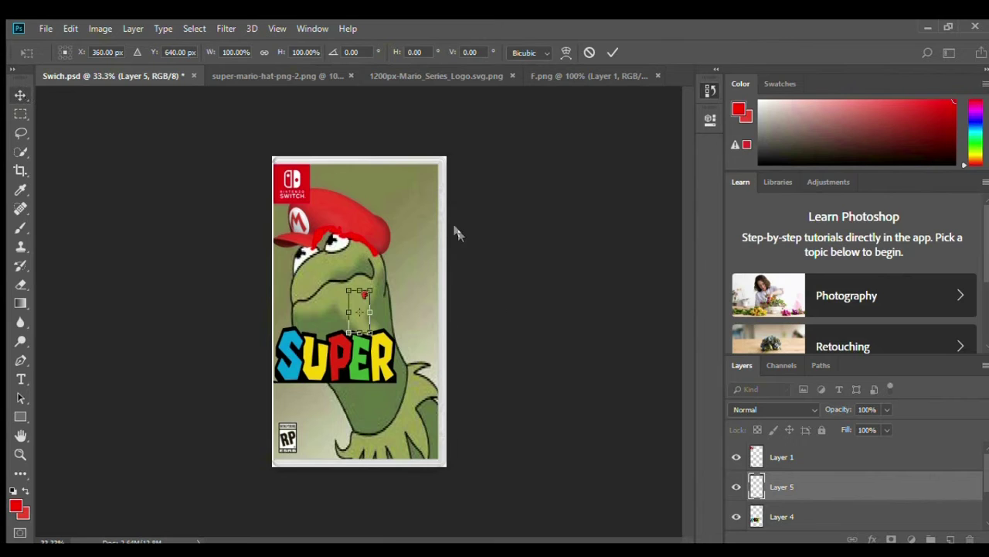
{"action": "key", "text": "Return"}
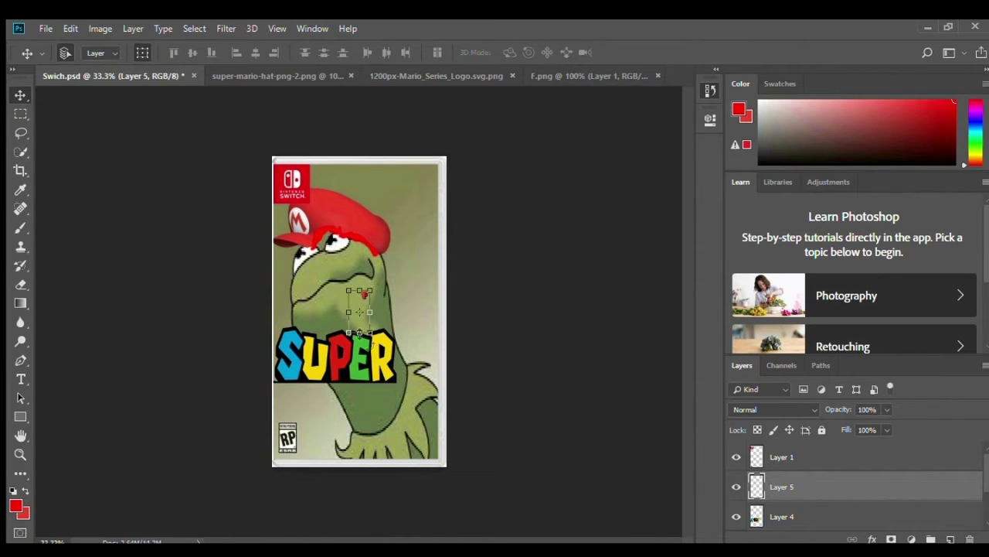
{"action": "key", "text": "ctrl+alt+z"}
{"action": "key", "text": "ctrl+alt+z"}
- Drag the Kermit background up and right so it fills the cover again
{"action": "left_click_drag", "start_coordinate": [337, 322], "coordinate": [353, 315]}
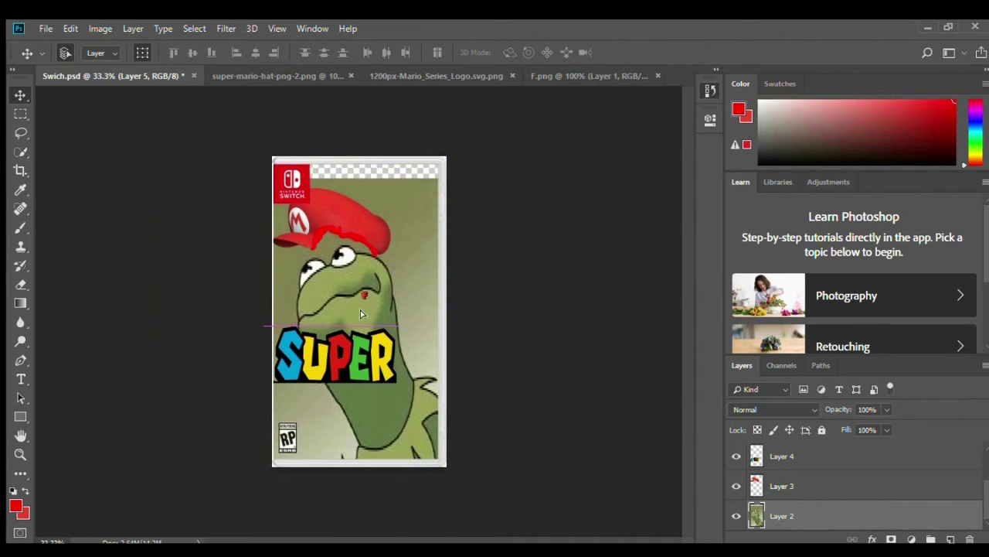
{"action": "left_click_drag", "start_coordinate": [354, 315], "coordinate": [283, 394]}
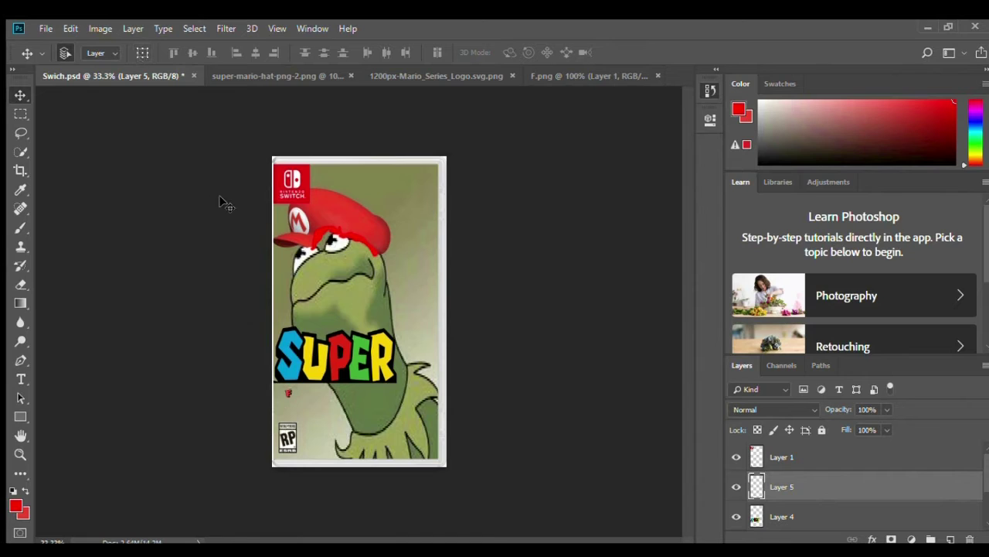
{"action": "left_click", "coordinate": [142, 53]}
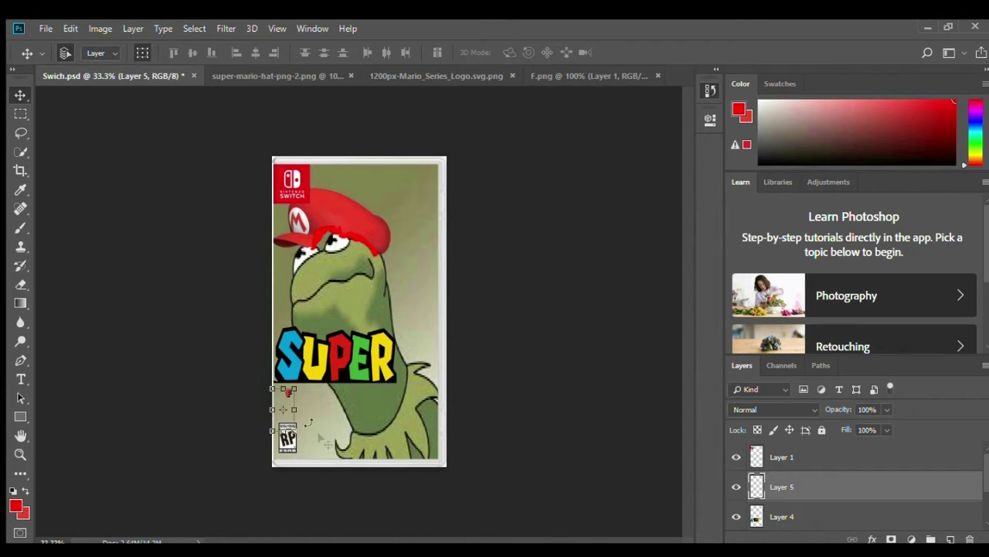
- Trial-stretch the F wider and taller, then cancel it and select the background layer
{"action": "left_click_drag", "start_coordinate": [295, 409], "coordinate": [418, 409]}
{"action": "left_click_drag", "start_coordinate": [375, 439], "coordinate": [295, 410]}
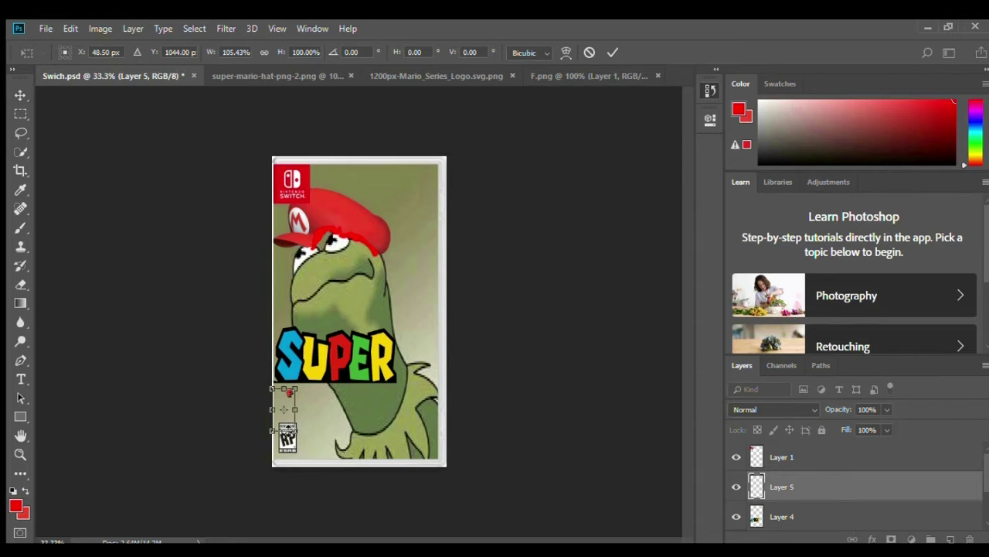
{"action": "left_click_drag", "start_coordinate": [284, 431], "coordinate": [284, 484]}
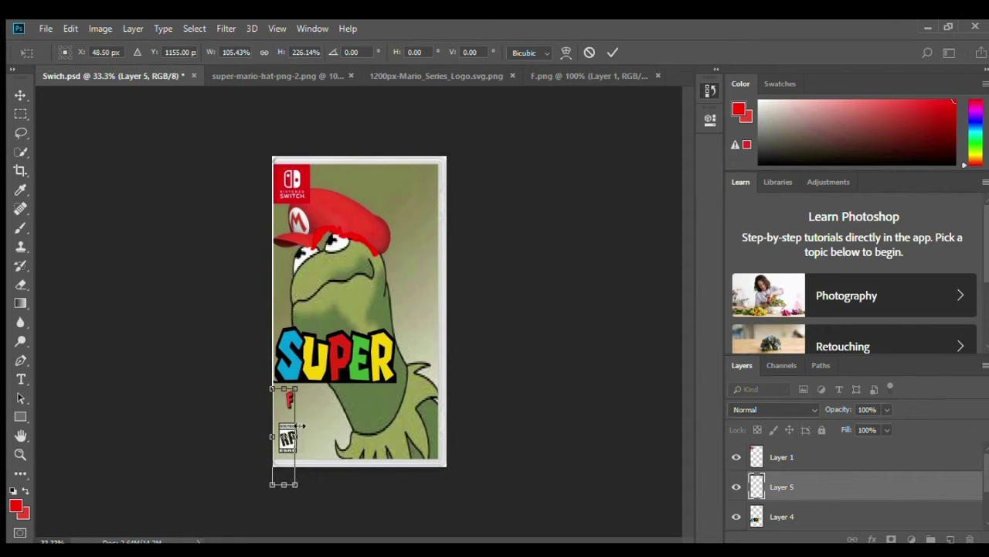
{"action": "left_click_drag", "start_coordinate": [296, 436], "coordinate": [457, 436]}
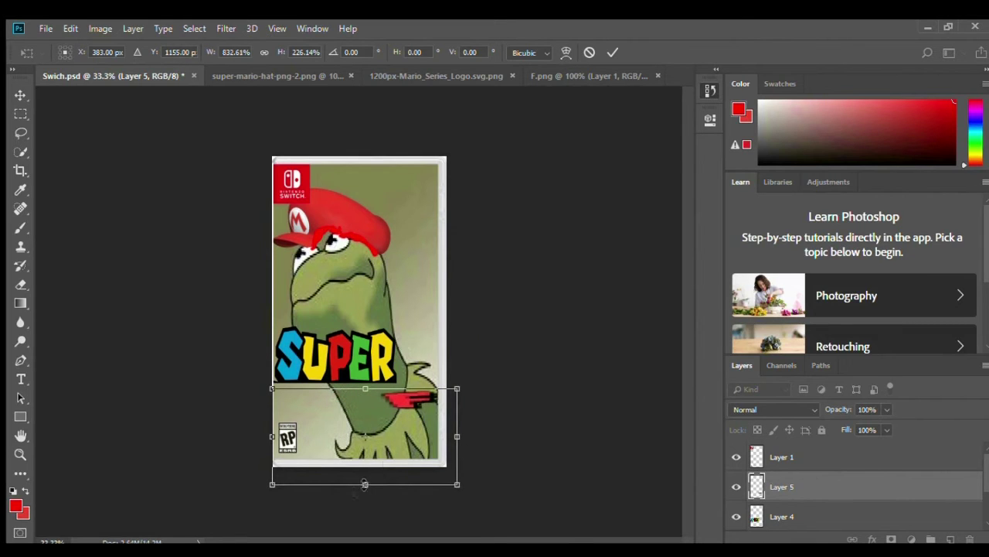
{"action": "left_click_drag", "start_coordinate": [365, 484], "coordinate": [365, 555]}
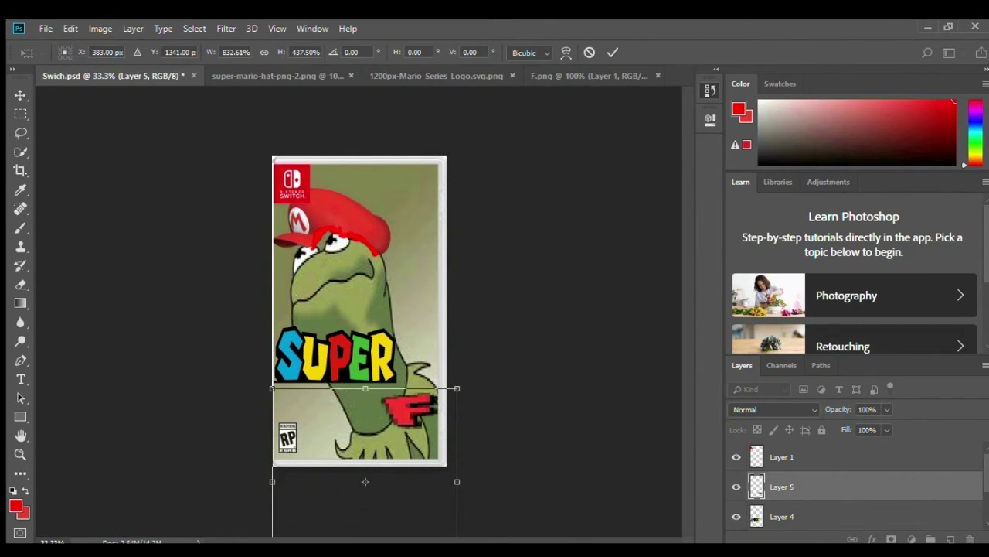
{"action": "left_click_drag", "start_coordinate": [365, 555], "coordinate": [365, 484]}
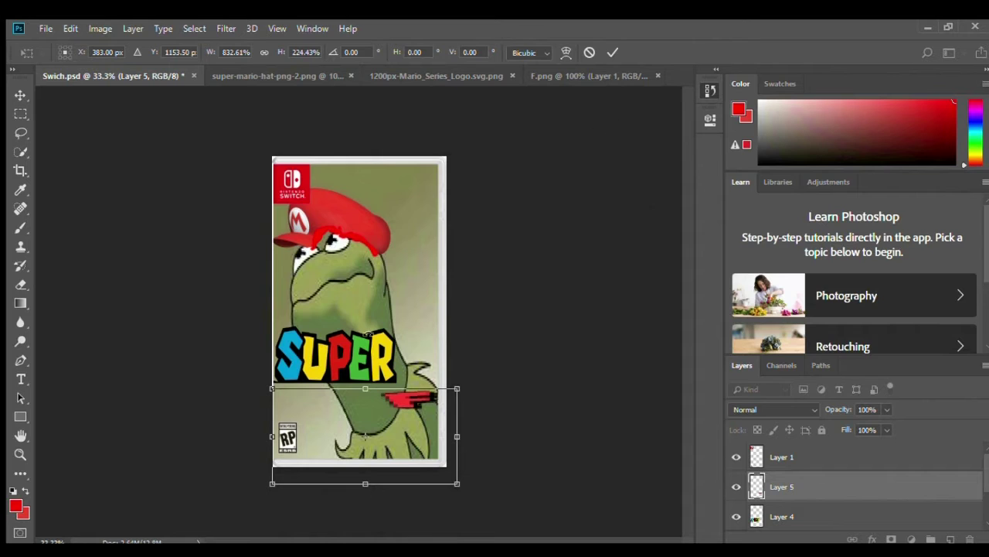
{"action": "left_click", "coordinate": [20, 94]}
{"action": "key", "text": "Escape"}
{"action": "key", "text": "alt+bracketleft"}
{"action": "key", "text": "alt+bracketleft"}
{"action": "key", "text": "alt+bracketleft"}
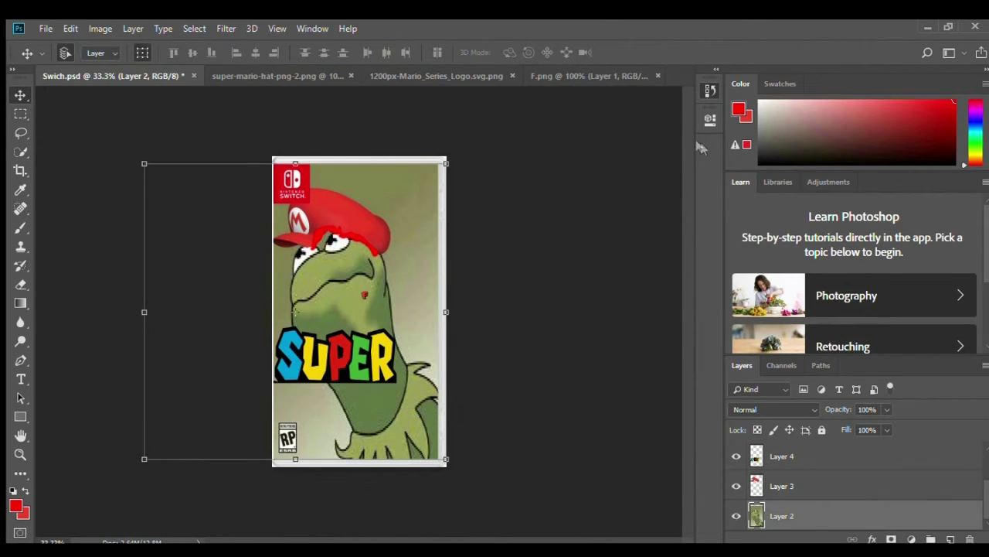
- Step through undo and redo until the pasted F is removed from the cover
{"action": "key", "text": "alt+bracketright"}
{"action": "key", "text": "alt+bracketright"}
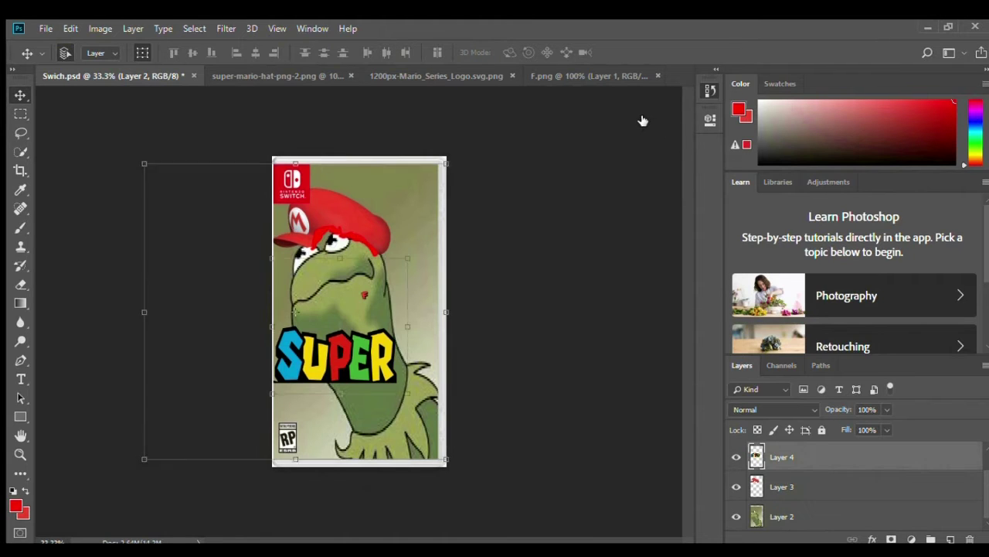
{"action": "key", "text": "ctrl+z"}
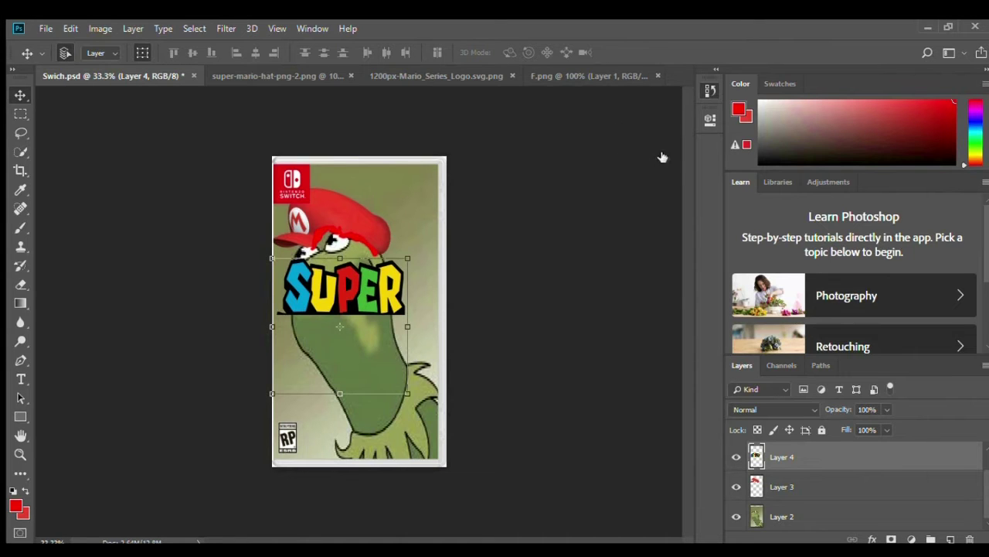
{"action": "key", "text": "ctrl+z"}
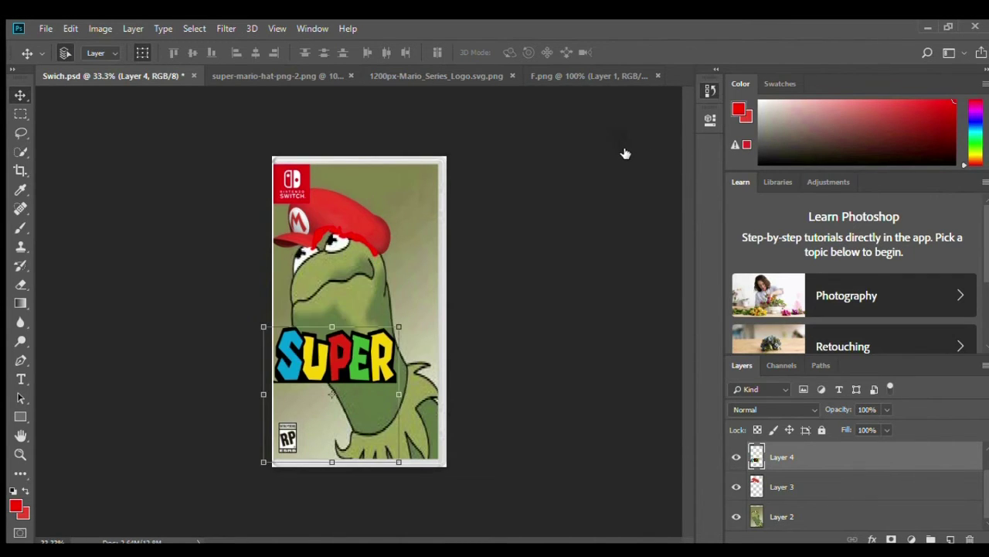
{"action": "key", "text": "ctrl+v"}
{"action": "key", "text": "ctrl+z"}
- Shift the Kermit background slightly left, deselect layers, and start transforming the F in F.png
{"action": "left_click_drag", "start_coordinate": [347, 299], "coordinate": [340, 307]}
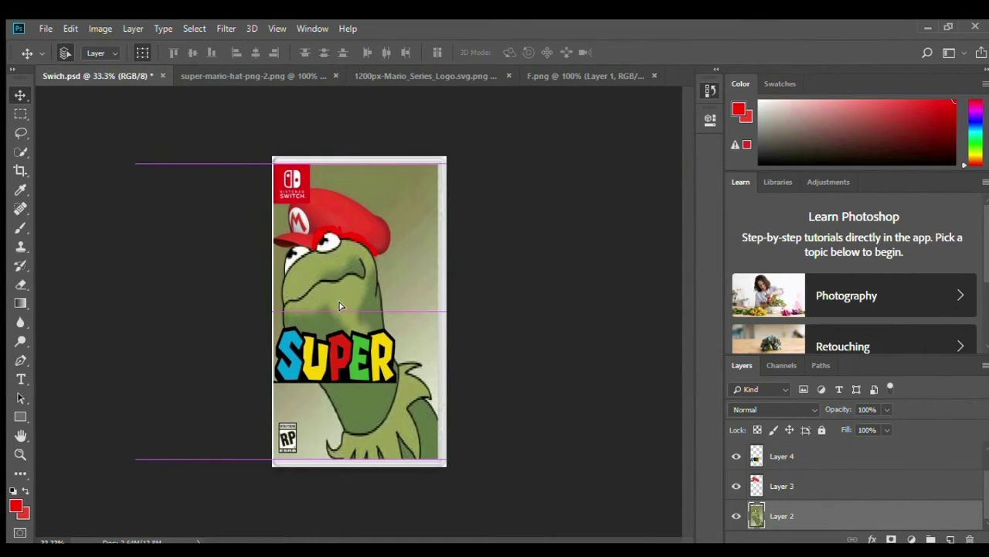
{"action": "left_click", "coordinate": [137, 468]}
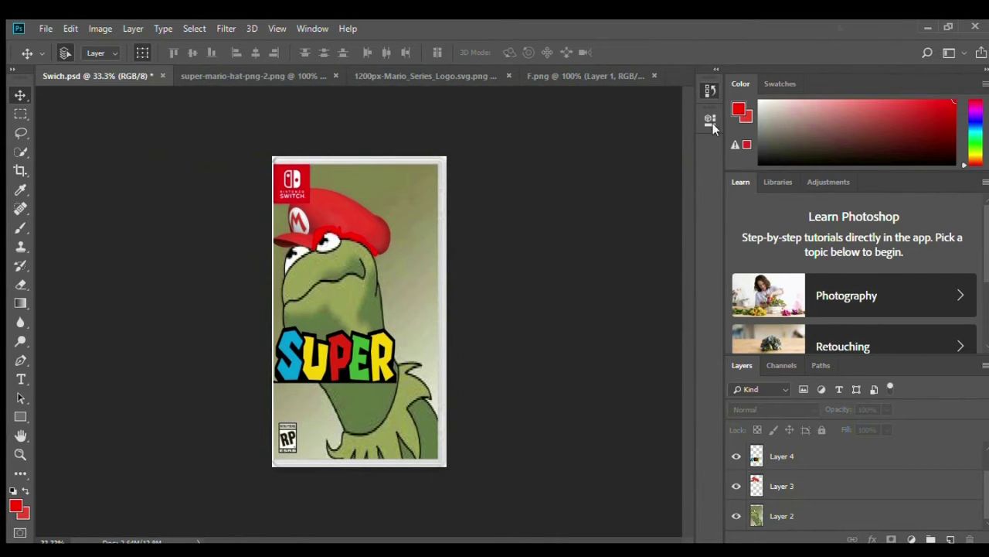
{"action": "key", "text": "ctrl+shift+Tab"}
{"action": "key", "text": "ctrl+t"}
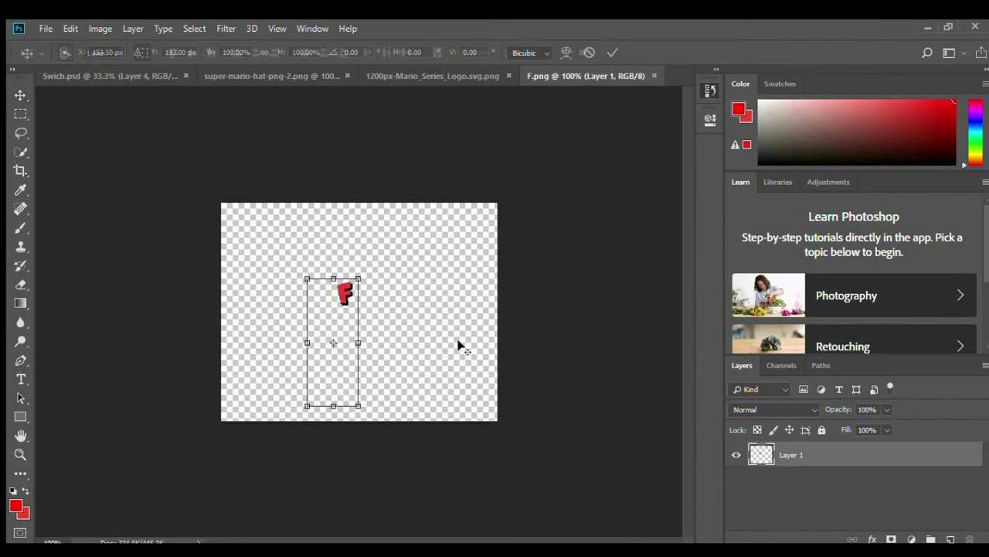
- Move the F's transform box up, widen Layer 1 to 129.58%, and commit
{"action": "left_click_drag", "start_coordinate": [318, 312], "coordinate": [311, 291]}
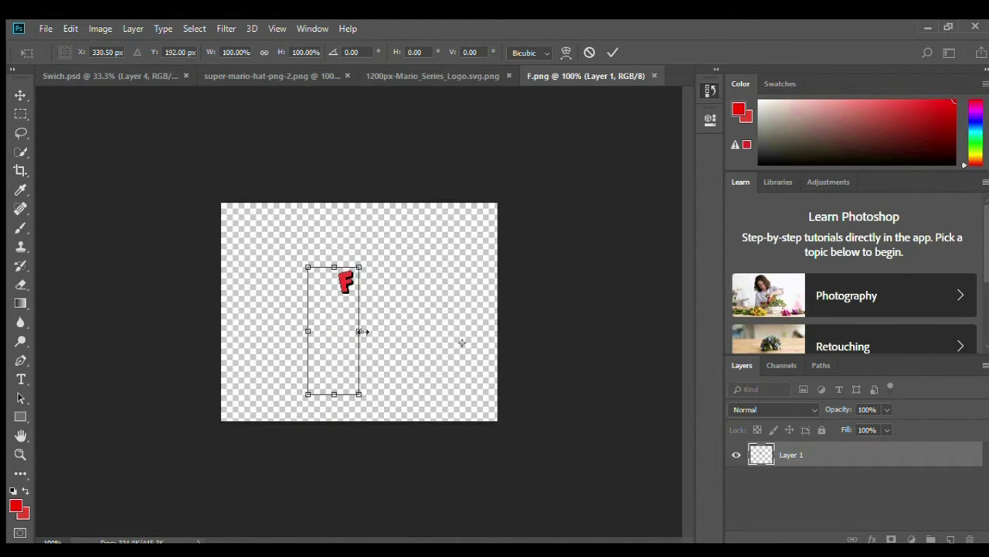
{"action": "left_click_drag", "start_coordinate": [358, 331], "coordinate": [293, 331]}
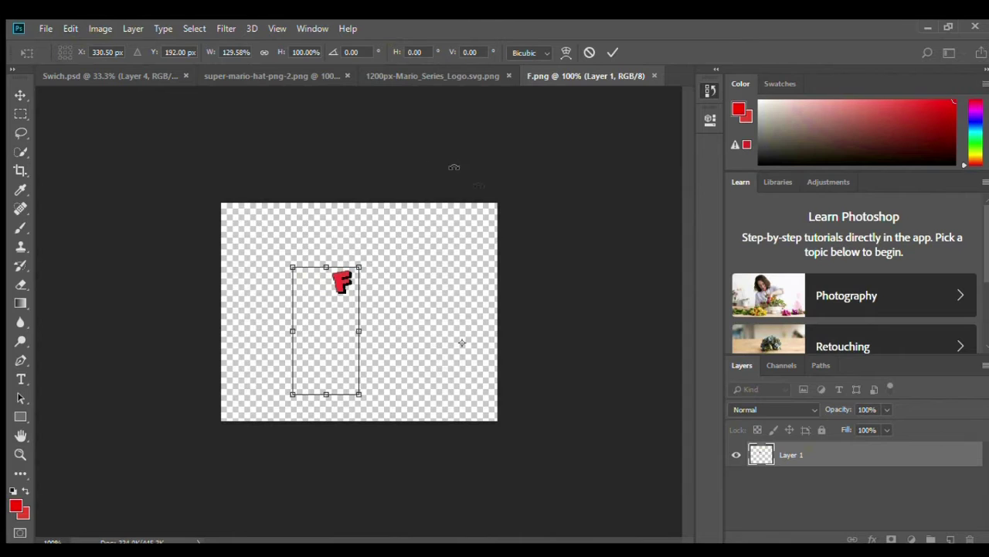
{"action": "left_click", "coordinate": [21, 94]}
{"action": "key", "text": "Return"}
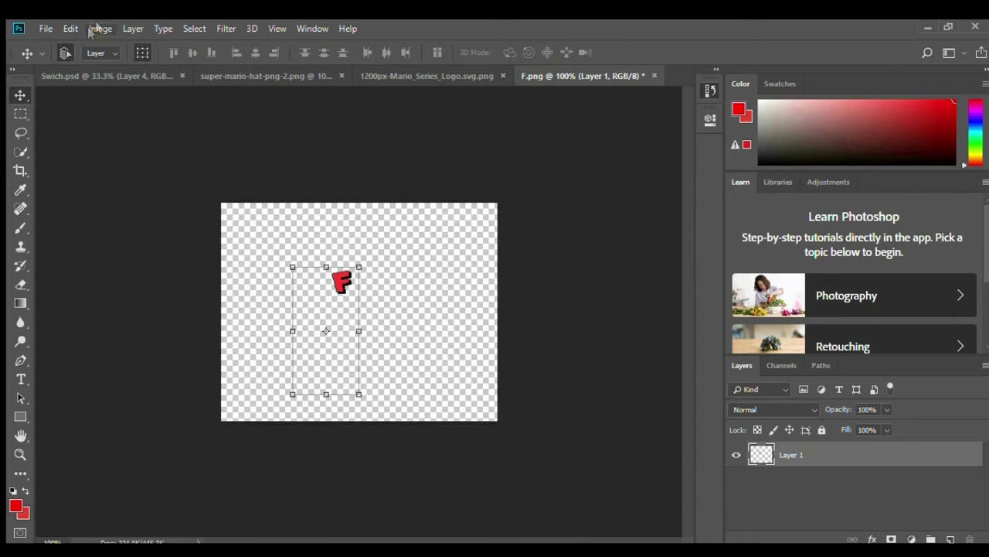
- Paste the widened F into Switch.psd as Layer 5 and drag it below SUPER's left end
{"action": "left_click", "coordinate": [136, 75]}
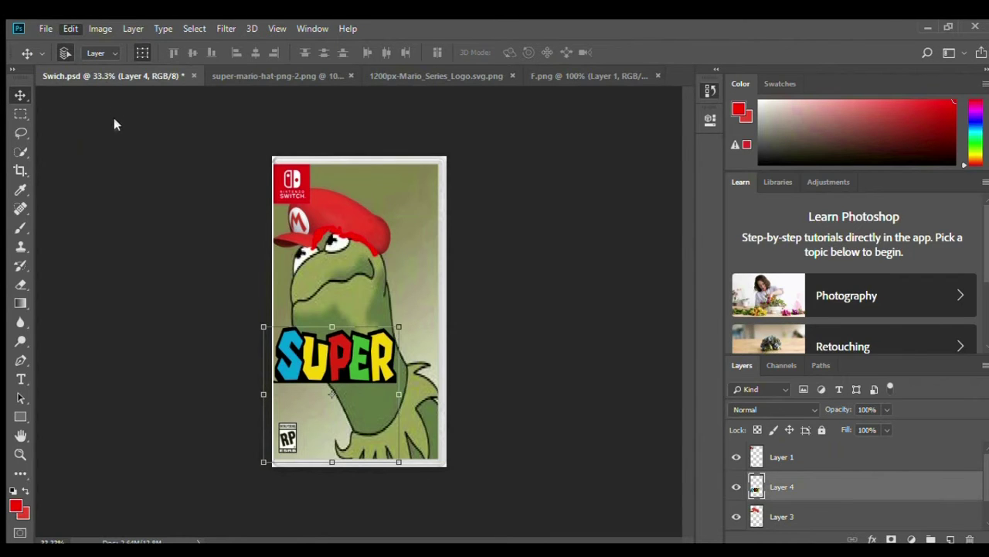
{"action": "key", "text": "ctrl+v"}
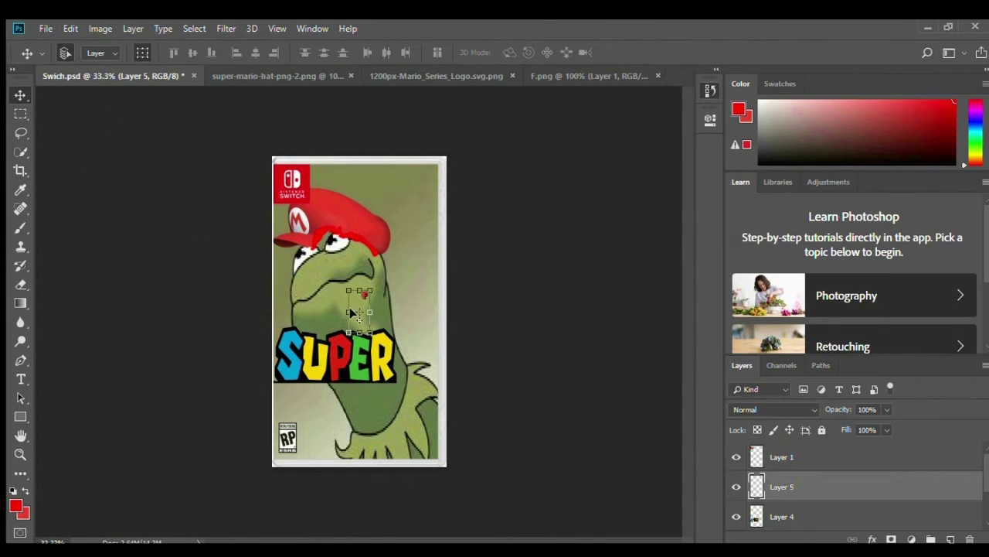
{"action": "key", "text": "ctrl+t"}
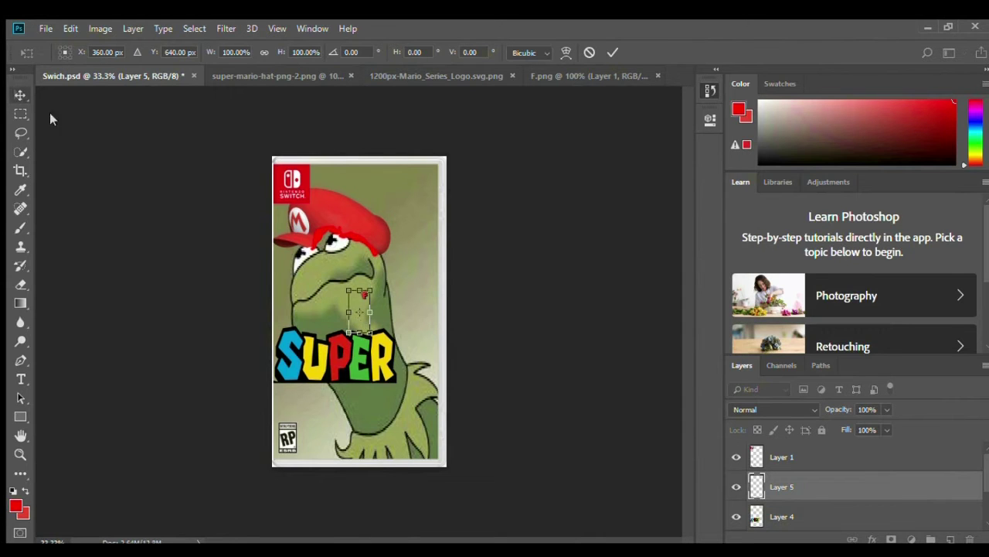
{"action": "key", "text": "Return"}
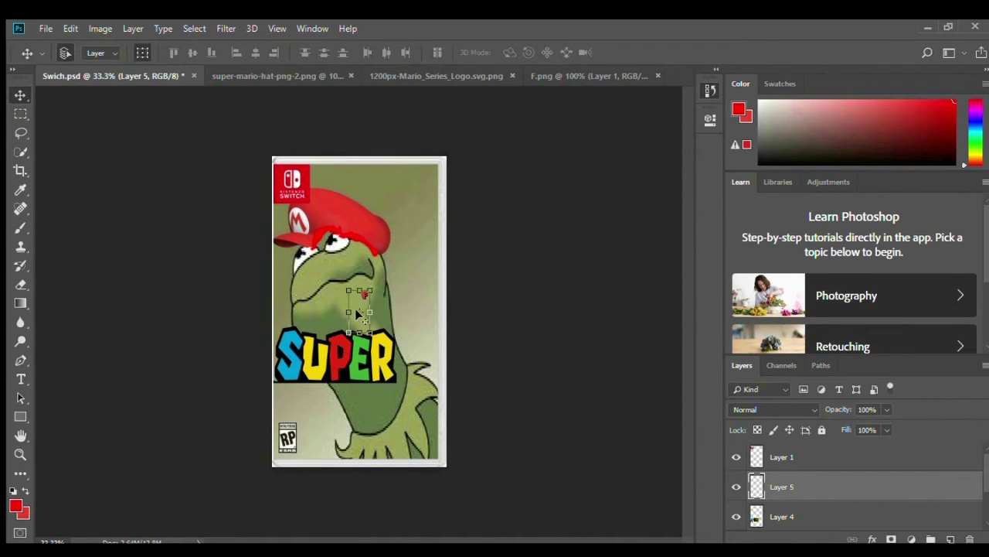
{"action": "key", "text": "ctrl+t"}
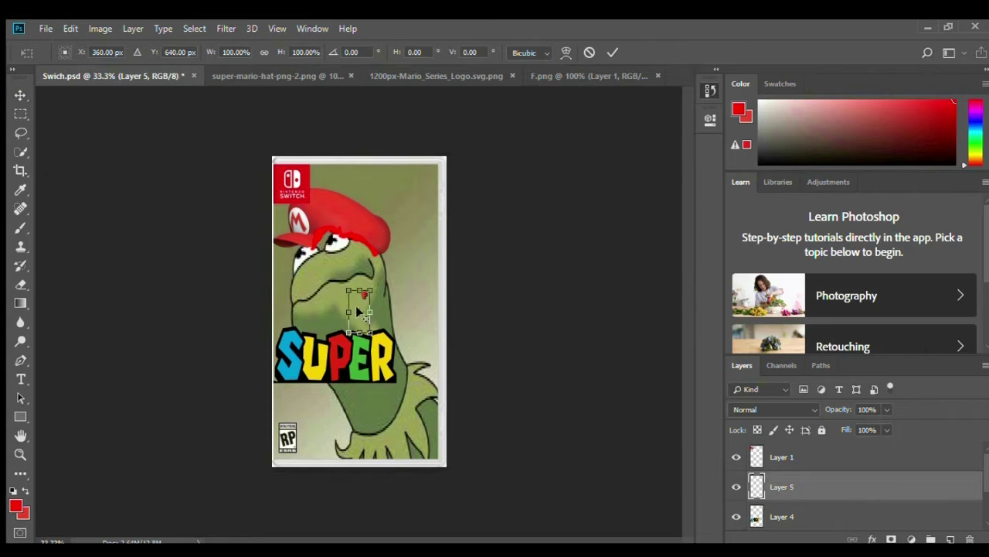
{"action": "left_click", "coordinate": [21, 94]}
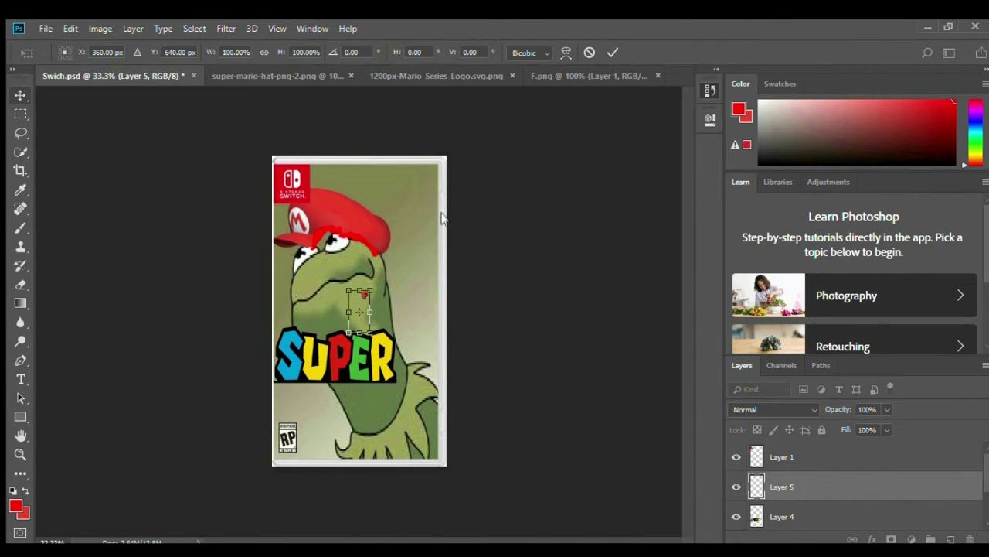
{"action": "key", "text": "Return"}
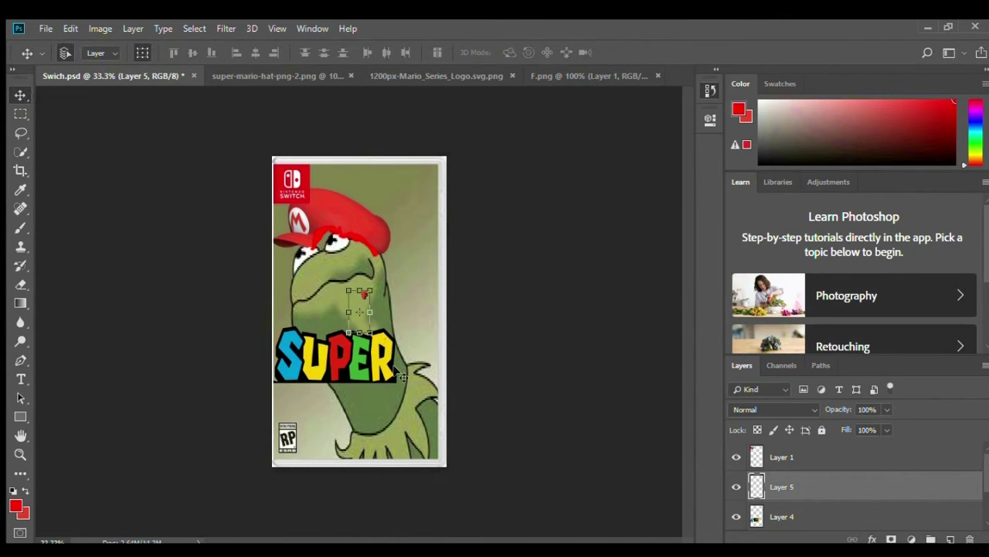
{"action": "left_click_drag", "start_coordinate": [345, 307], "coordinate": [352, 314]}
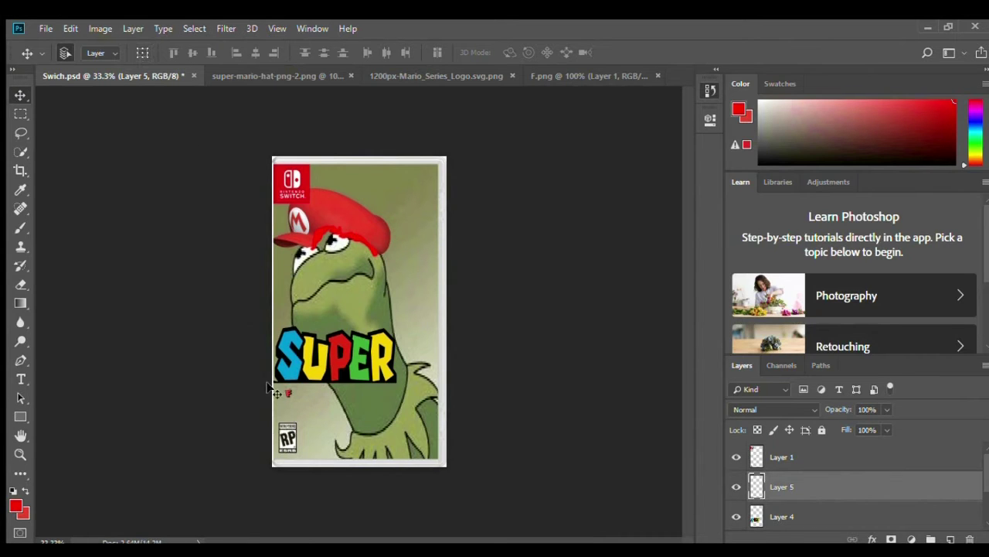
- Stretch the red F into a wide, tall streak across the lower cover, apply, then undo
{"action": "left_click", "coordinate": [284, 393]}
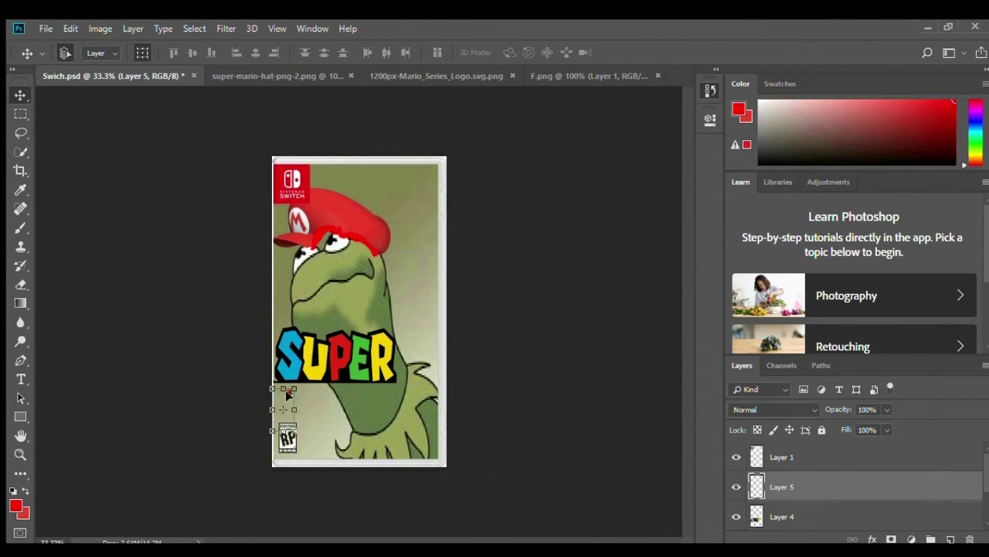
{"action": "left_click_drag", "start_coordinate": [293, 408], "coordinate": [284, 484]}
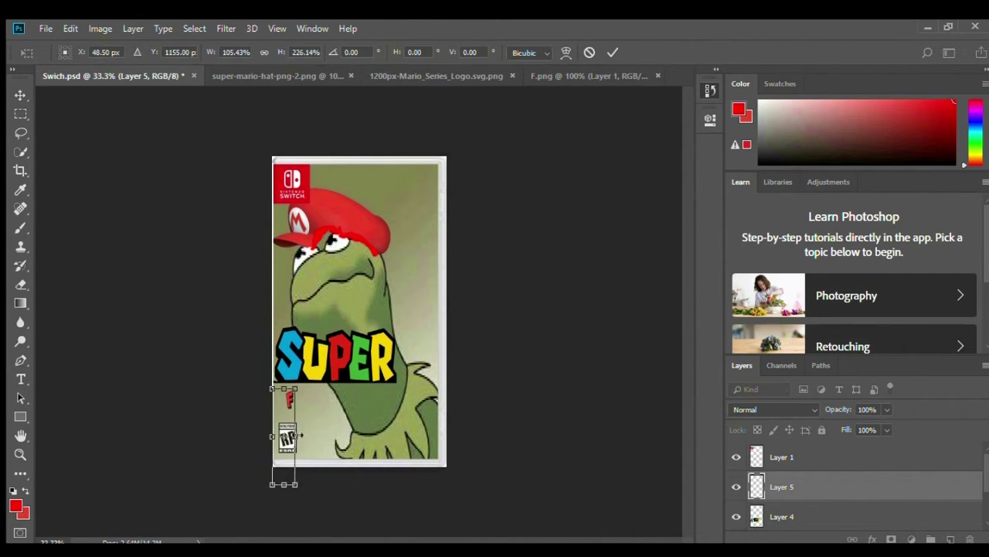
{"action": "left_click_drag", "start_coordinate": [302, 438], "coordinate": [388, 446]}
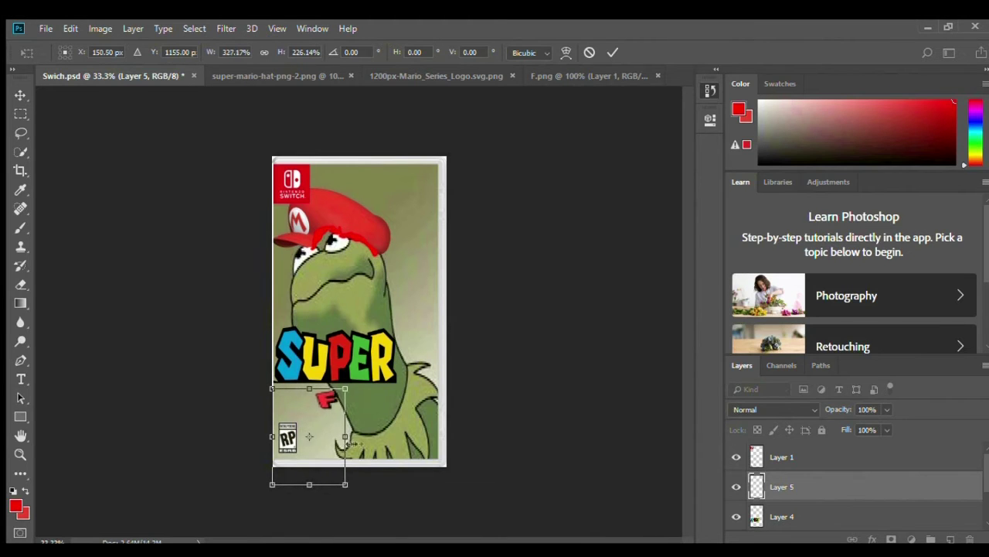
{"action": "left_click_drag", "start_coordinate": [388, 446], "coordinate": [459, 446]}
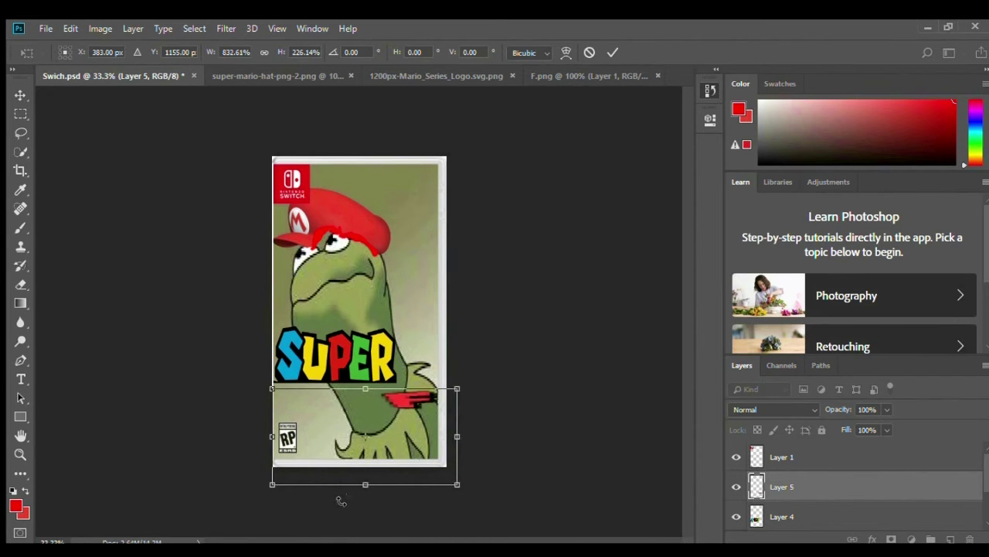
{"action": "left_click_drag", "start_coordinate": [367, 486], "coordinate": [336, 388]}
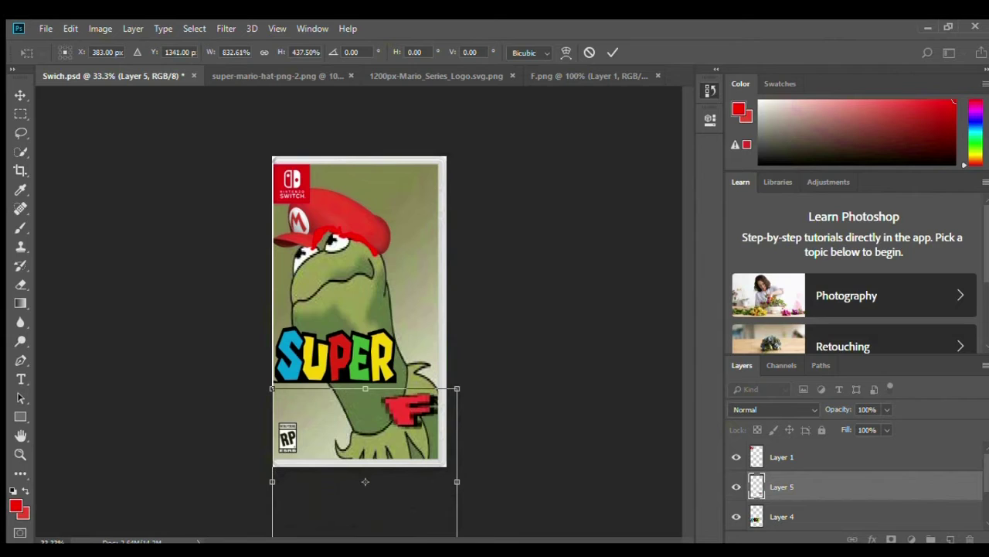
{"action": "left_click_drag", "start_coordinate": [336, 388], "coordinate": [347, 483]}
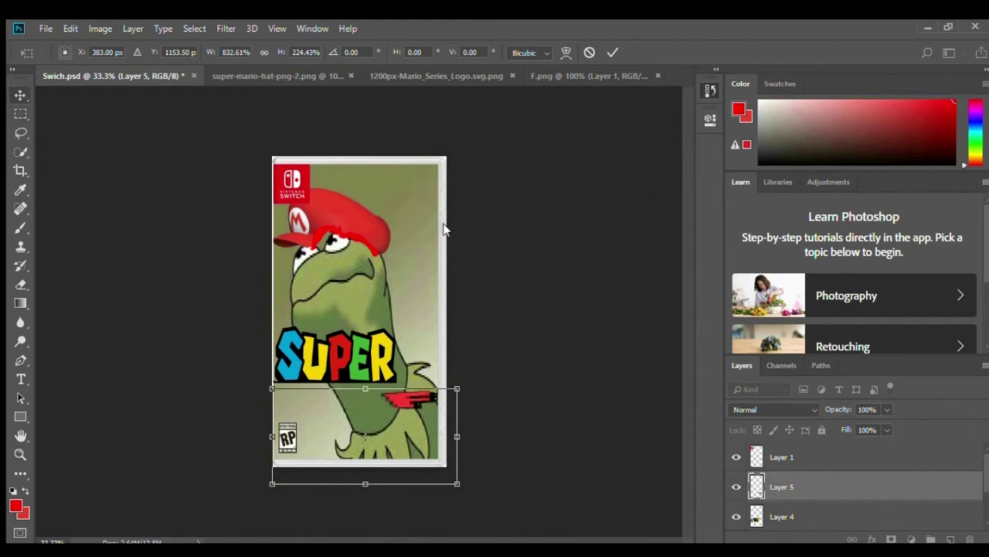
{"action": "key", "text": "Return"}
{"action": "key", "text": "ctrl+z"}
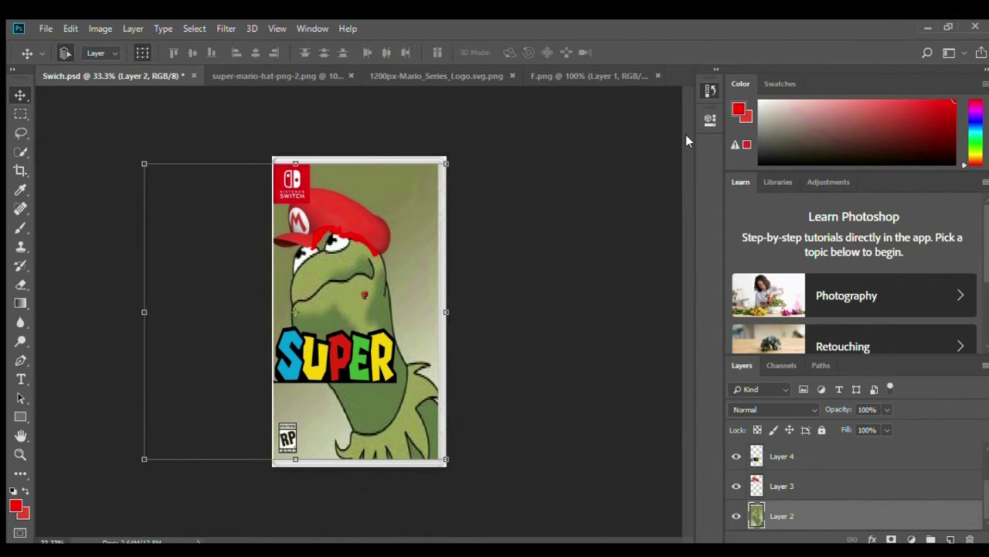
- Step back through history until the red piece is gone, nudge Kermit's image, and deselect
{"action": "key", "text": "ctrl+alt+z"}
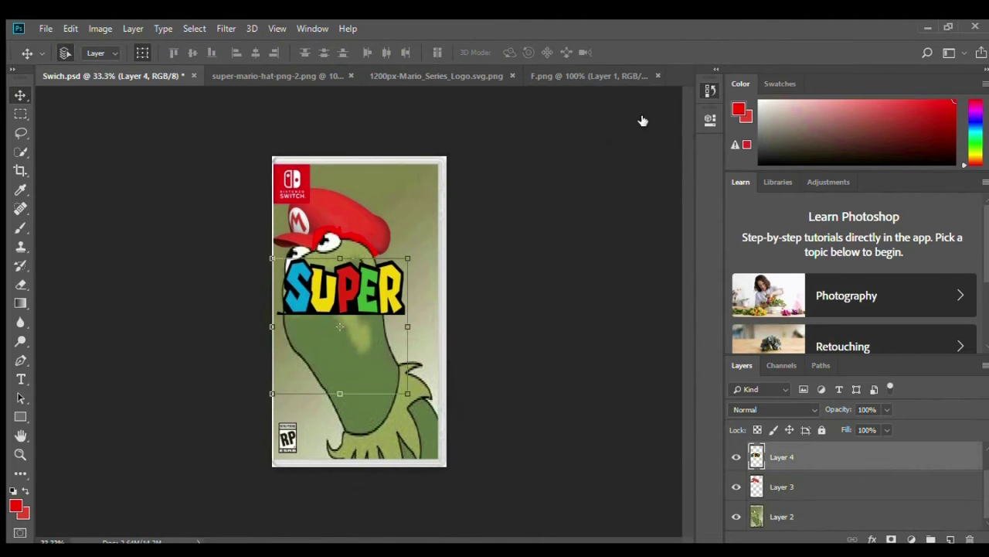
{"action": "key", "text": "ctrl+alt+z"}
{"action": "key", "text": "ctrl+alt+z"}
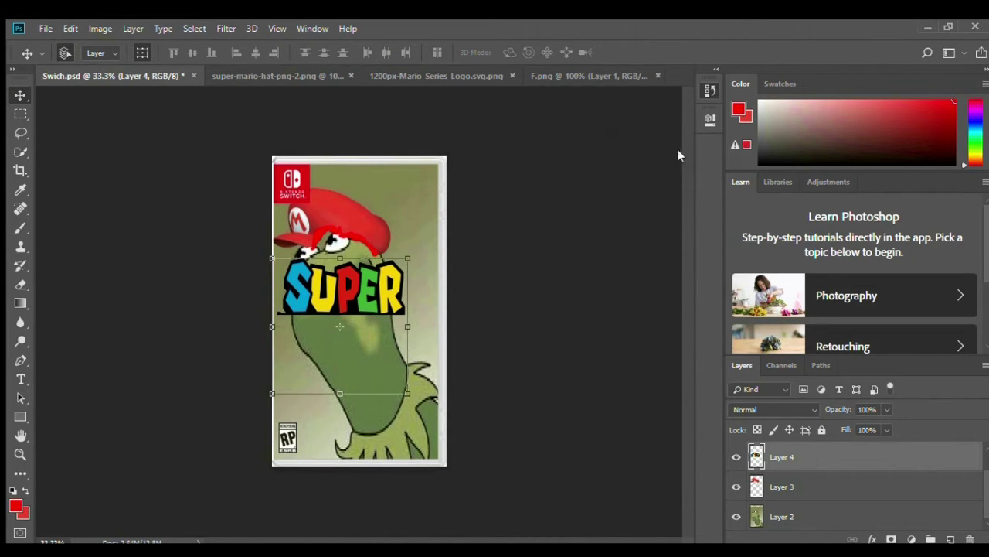
{"action": "key", "text": "ctrl+alt+z"}
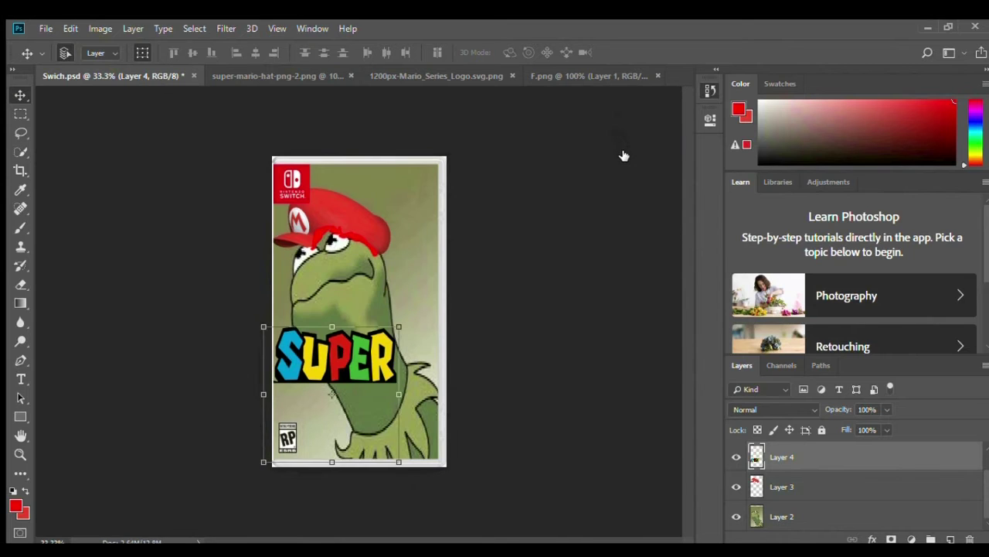
{"action": "key", "text": "ctrl+v"}
{"action": "key", "text": "ctrl+z"}
{"action": "left_click_drag", "start_coordinate": [348, 295], "coordinate": [340, 306]}
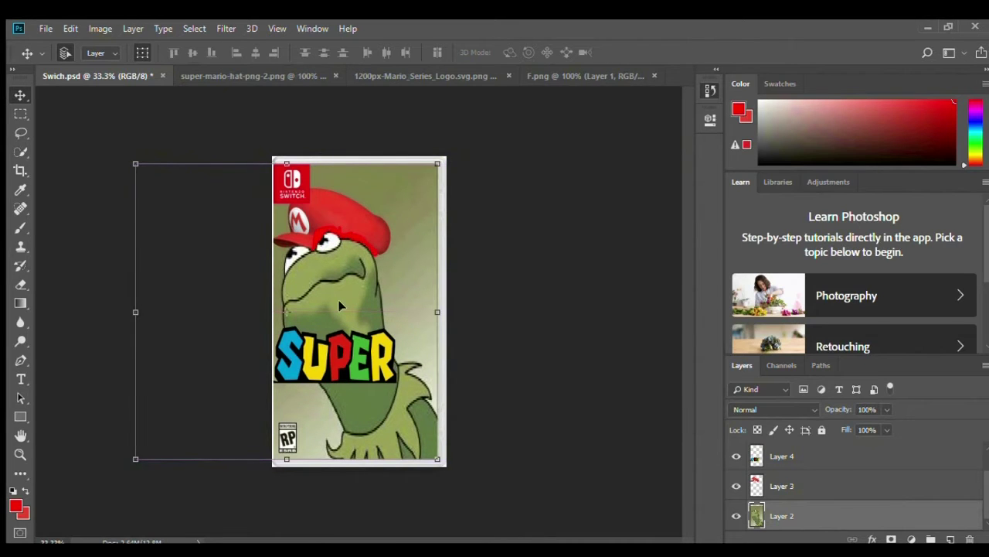
{"action": "left_click", "coordinate": [552, 256]}
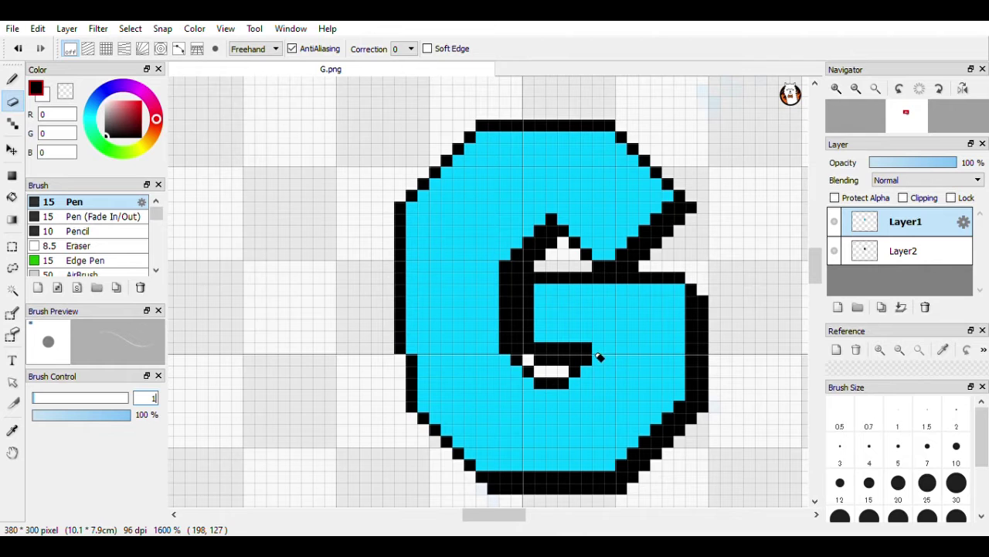
- Zoom in on the G, show Layer2, and set the painting colour to white
{"action": "scroll", "coordinate": [521, 296], "scroll_direction": "up", "scroll_amount": 1}
{"action": "scroll", "coordinate": [521, 296], "scroll_direction": "up", "scroll_amount": 1}
{"action": "scroll", "coordinate": [521, 296], "scroll_direction": "up", "scroll_amount": 1}
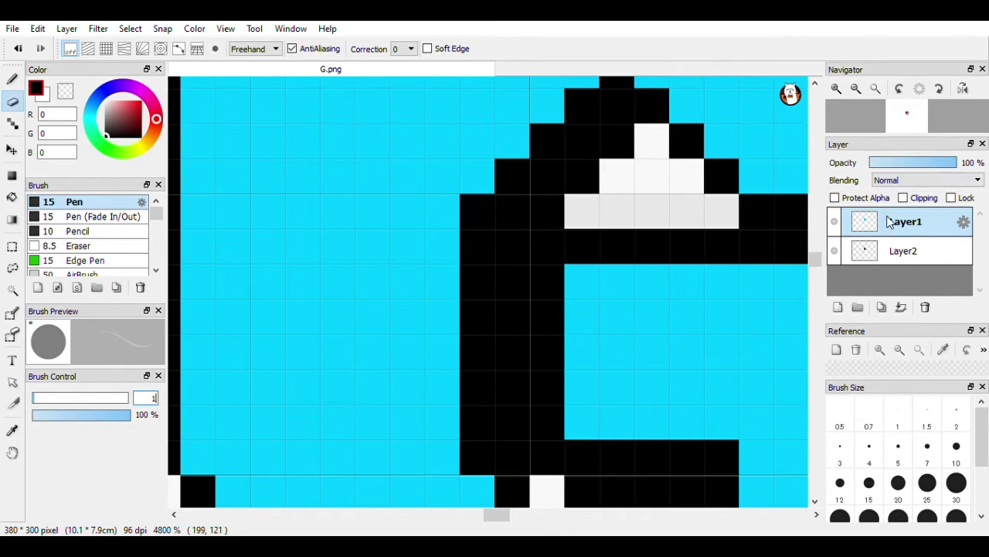
{"action": "left_click", "coordinate": [835, 250]}
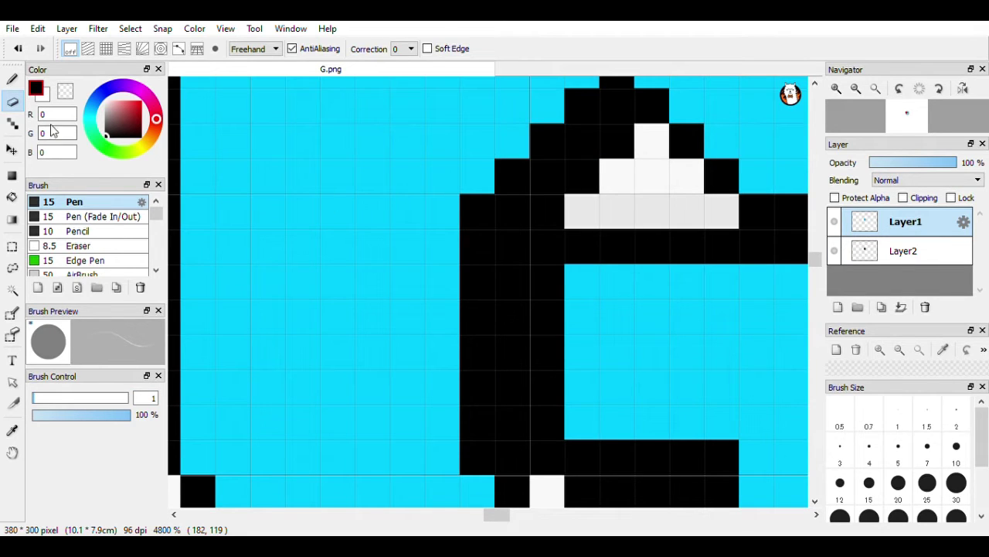
{"action": "left_click", "coordinate": [42, 96]}
{"action": "double_click", "coordinate": [72, 117]}
{"action": "key", "text": "BackSpace"}
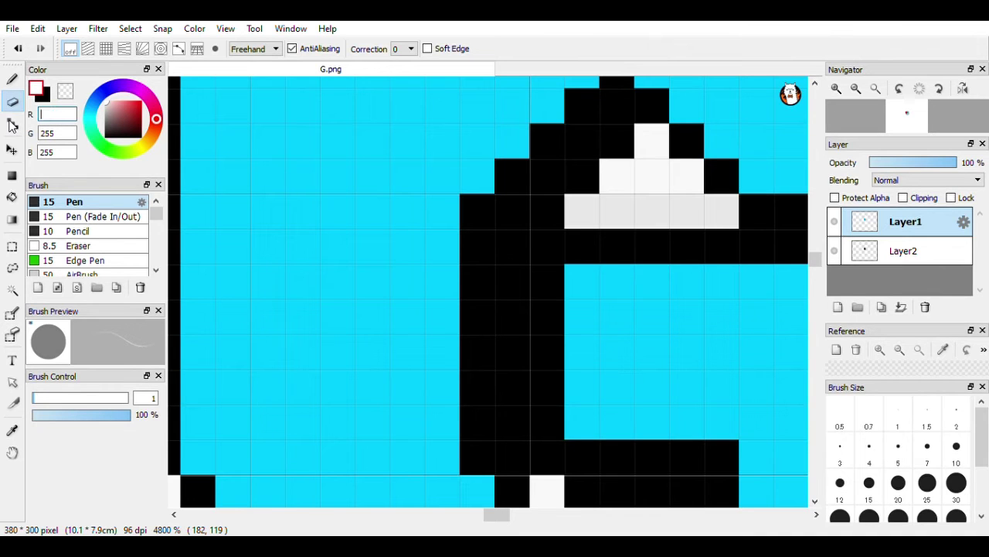
{"action": "left_click", "coordinate": [65, 91]}
- Select the Pen brush at size 1, undoing an accidental erase along the way
{"action": "left_click", "coordinate": [14, 82]}
{"action": "left_click", "coordinate": [523, 227]}
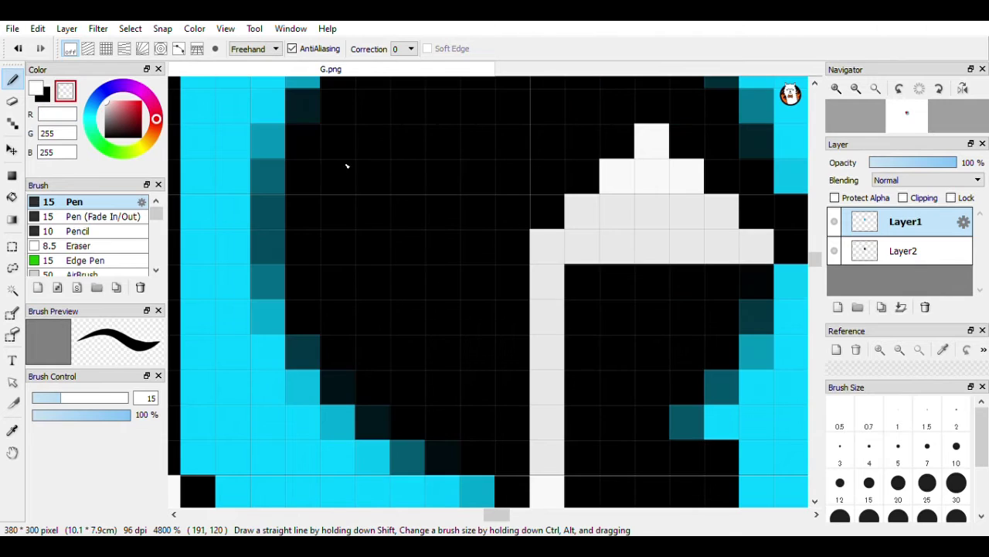
{"action": "left_click", "coordinate": [18, 48]}
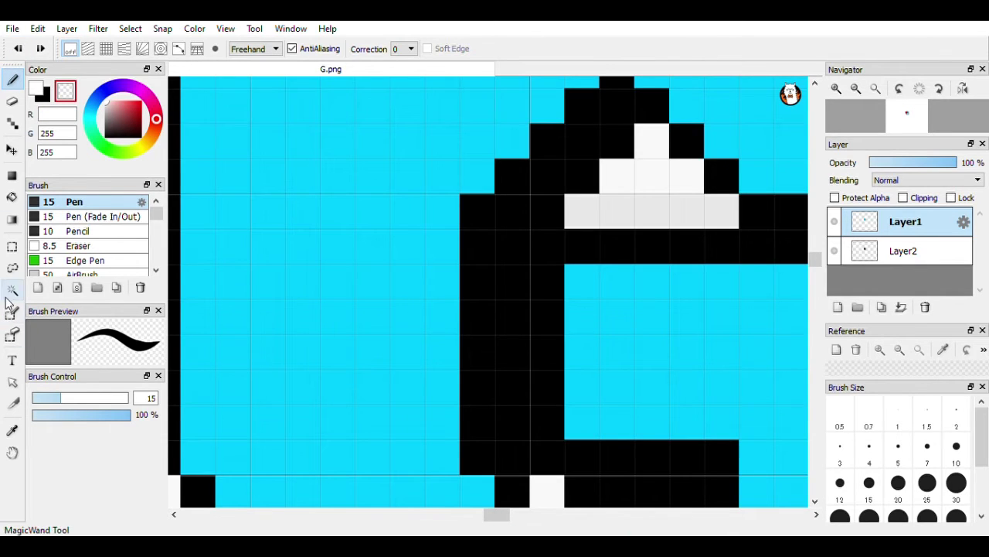
{"action": "left_click", "coordinate": [151, 398]}
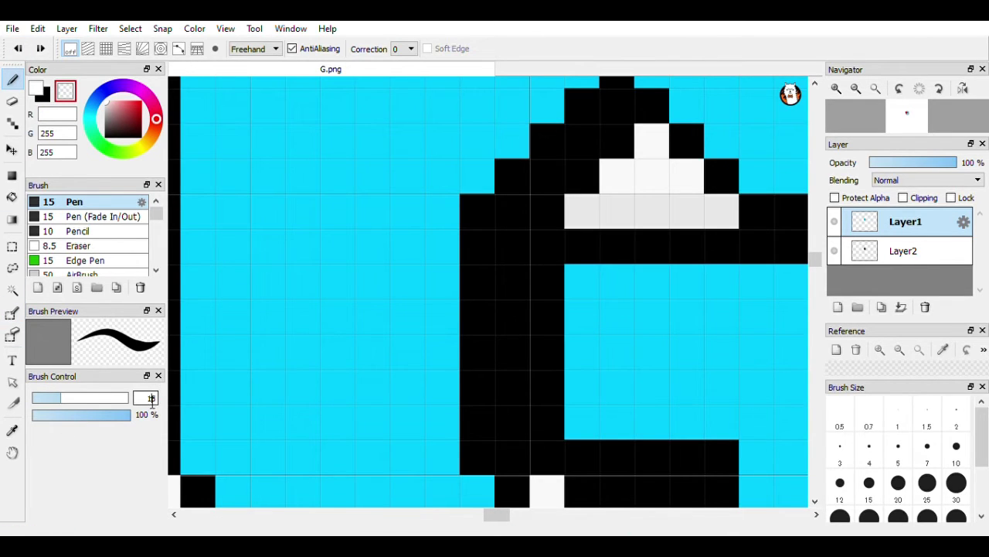
{"action": "key", "text": "BackSpace"}
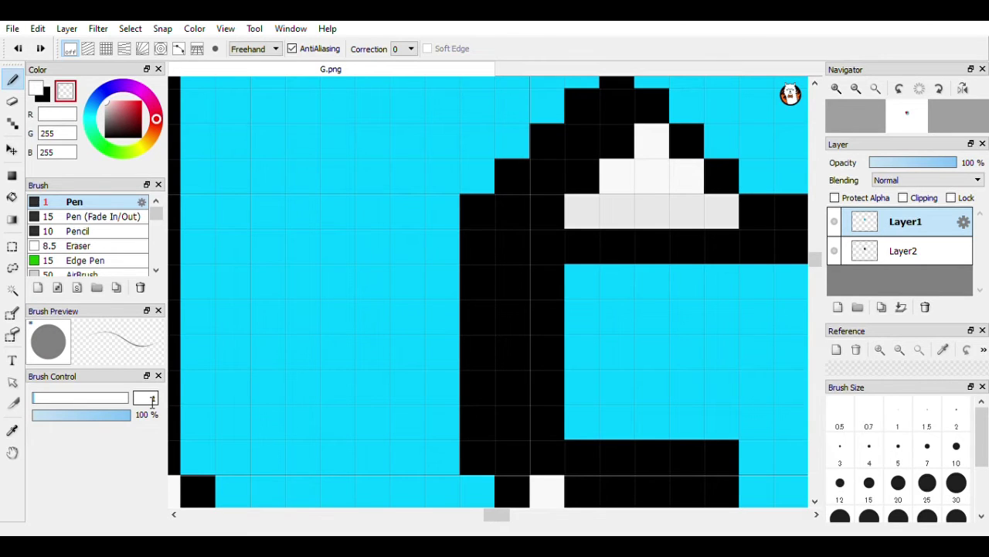
{"action": "key", "text": "Return"}
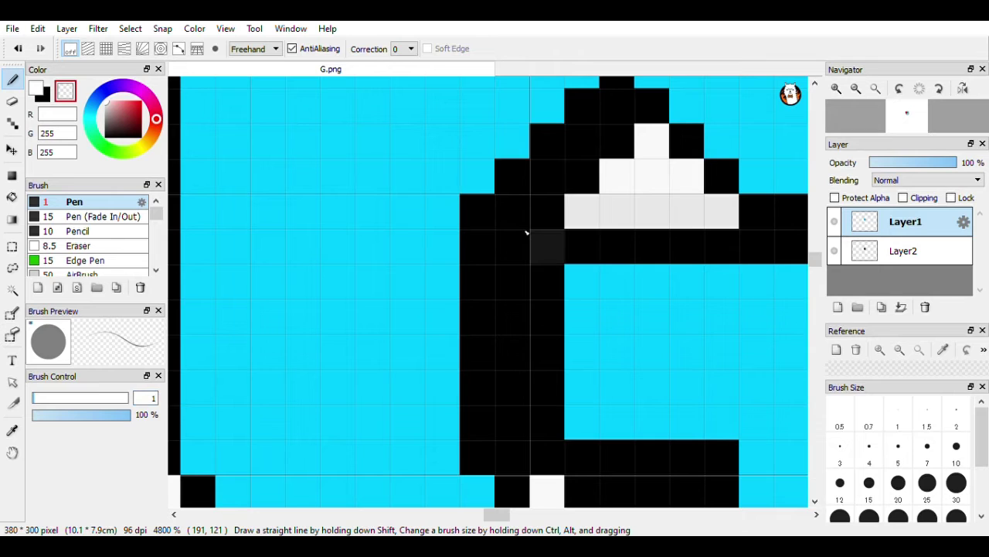
- Paint one outline pixel white and toggle Layer2 to compare the highlight
{"action": "left_click", "coordinate": [539, 232]}
{"action": "left_click", "coordinate": [835, 250]}
{"action": "left_click", "coordinate": [835, 250]}
{"action": "left_click", "coordinate": [834, 251]}
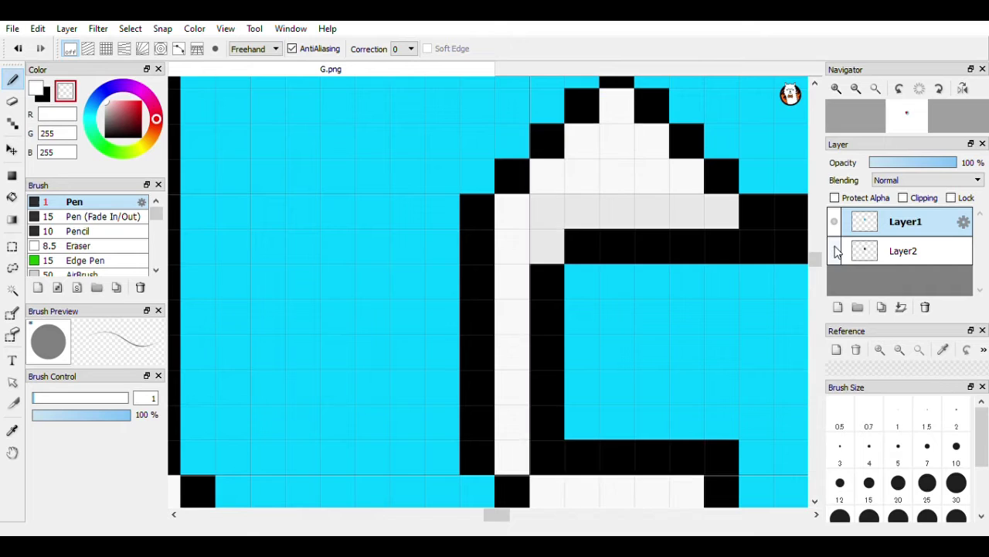
{"action": "left_click", "coordinate": [835, 251]}
{"action": "left_click", "coordinate": [834, 250]}
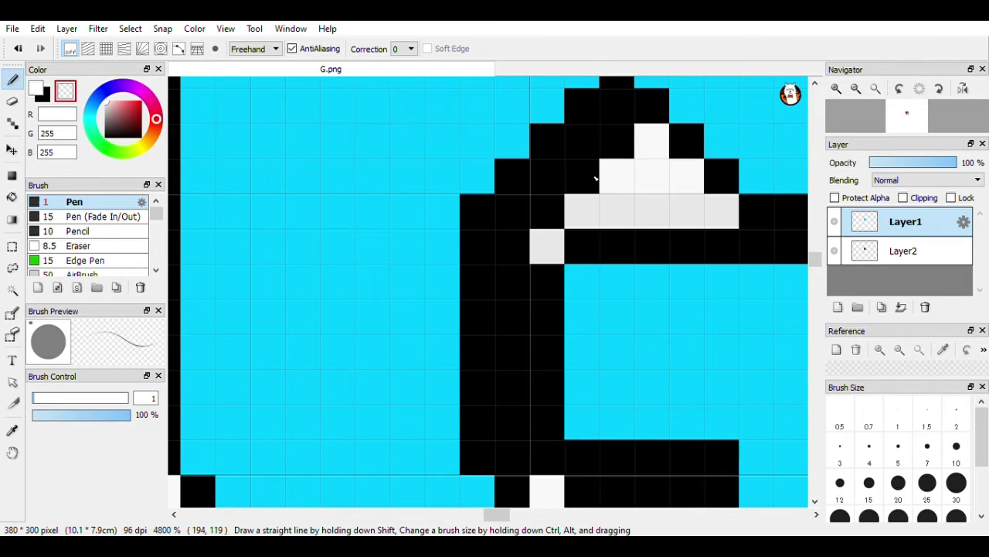
{"action": "left_click", "coordinate": [835, 254]}
{"action": "left_click", "coordinate": [835, 254]}
{"action": "left_click", "coordinate": [835, 255]}
{"action": "left_click", "coordinate": [835, 255]}
- Make Layer2 active and paint two more outline pixels white upward
{"action": "left_click", "coordinate": [870, 252]}
{"action": "left_click", "coordinate": [834, 250]}
{"action": "mouse_move", "coordinate": [658, 134]}
{"action": "left_mouse_down"}
{"action": "mouse_move", "coordinate": [624, 124]}
{"action": "mouse_move", "coordinate": [589, 176]}
{"action": "mouse_move", "coordinate": [553, 201]}
{"action": "left_mouse_up"}
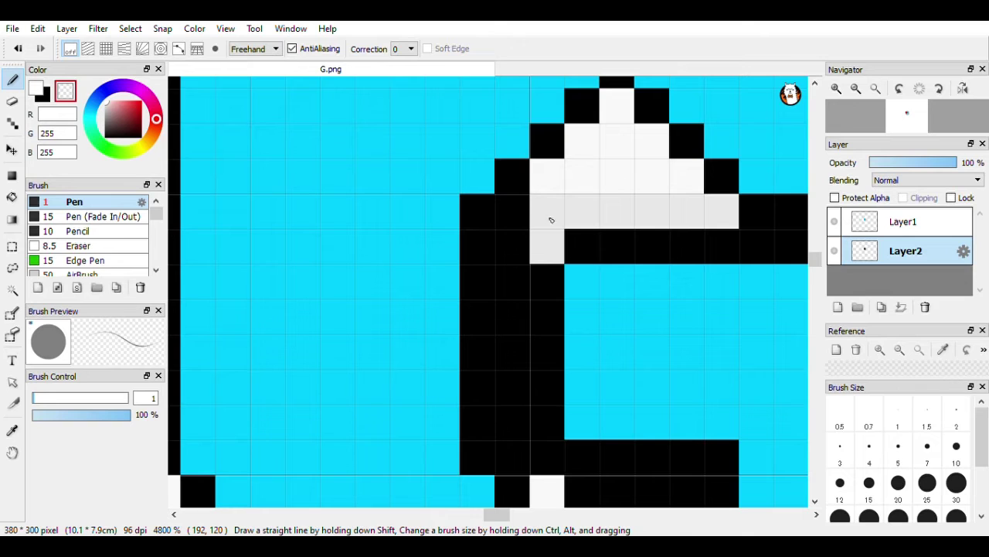
{"action": "left_click", "coordinate": [834, 250]}
- Whiten the highlight column pixels along the G's inner curve on Layer2
{"action": "left_click", "coordinate": [528, 206]}
{"action": "left_click", "coordinate": [520, 252]}
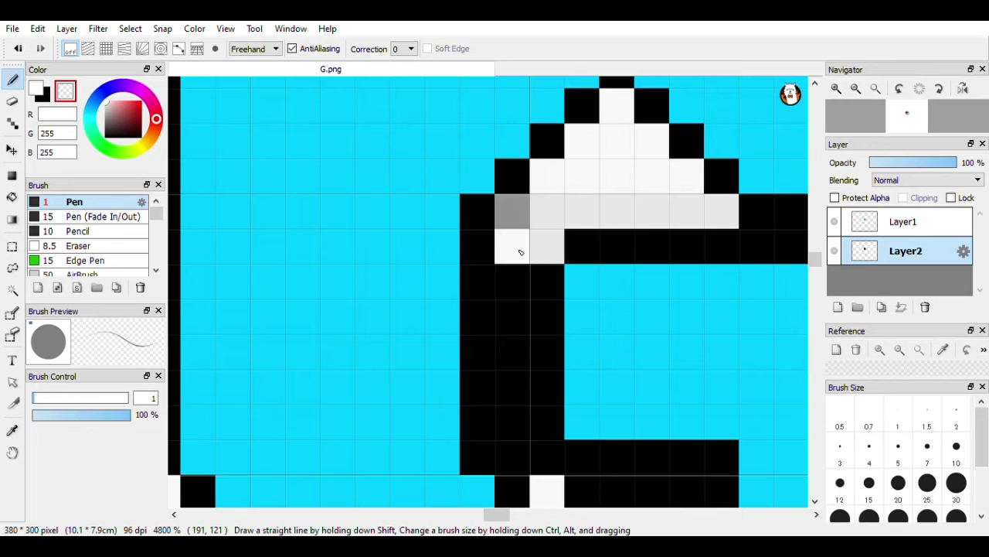
{"action": "left_click", "coordinate": [508, 220]}
{"action": "left_click_drag", "start_coordinate": [512, 279], "coordinate": [517, 320]}
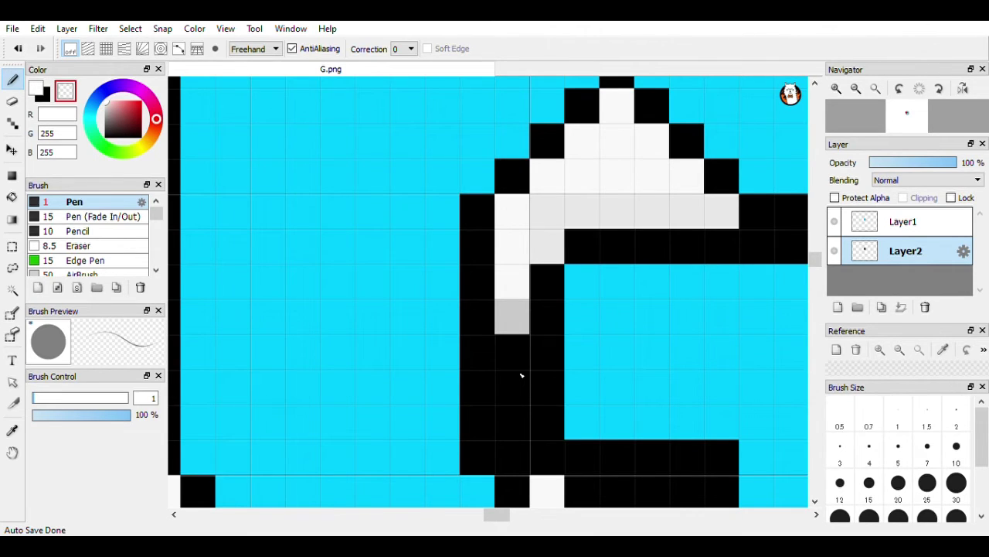
{"action": "left_click", "coordinate": [516, 351]}
{"action": "left_click", "coordinate": [516, 325]}
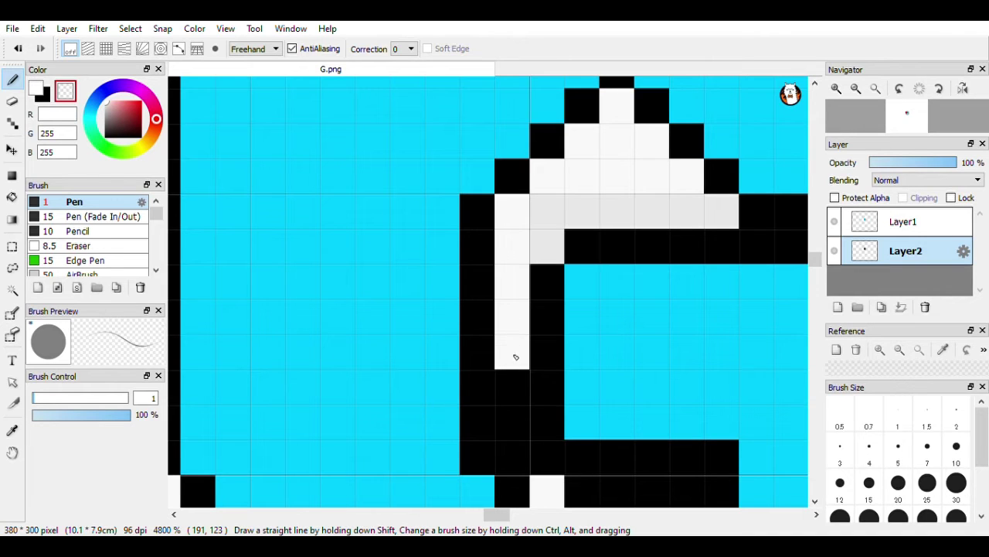
{"action": "left_click", "coordinate": [512, 401]}
{"action": "left_click", "coordinate": [510, 439]}
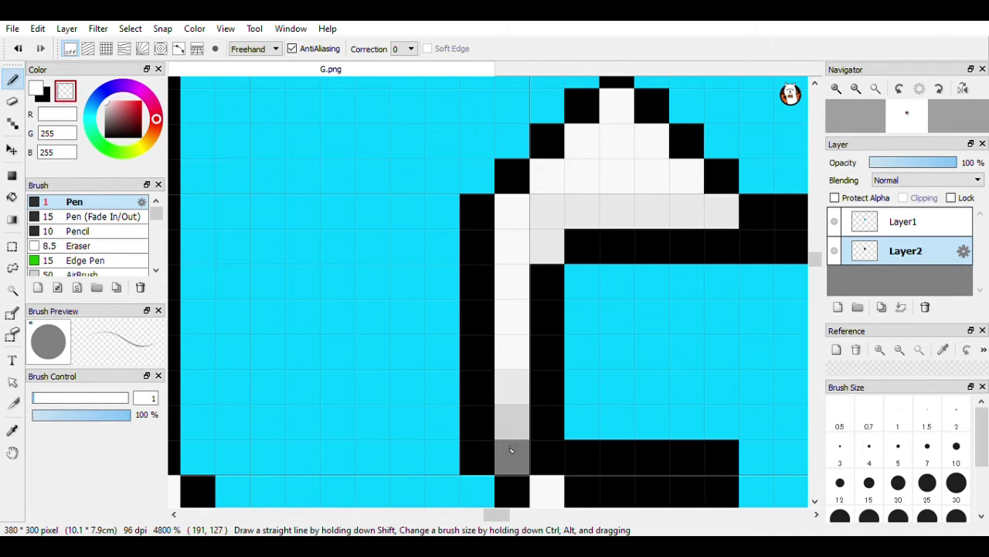
{"action": "left_click", "coordinate": [511, 421]}
{"action": "left_click", "coordinate": [511, 449]}
{"action": "left_click", "coordinate": [519, 396]}
- Check the highlight by toggling Layer2, then whiten the pixels along the inner crossbar edge
{"action": "left_click", "coordinate": [834, 251]}
{"action": "left_click", "coordinate": [834, 251]}
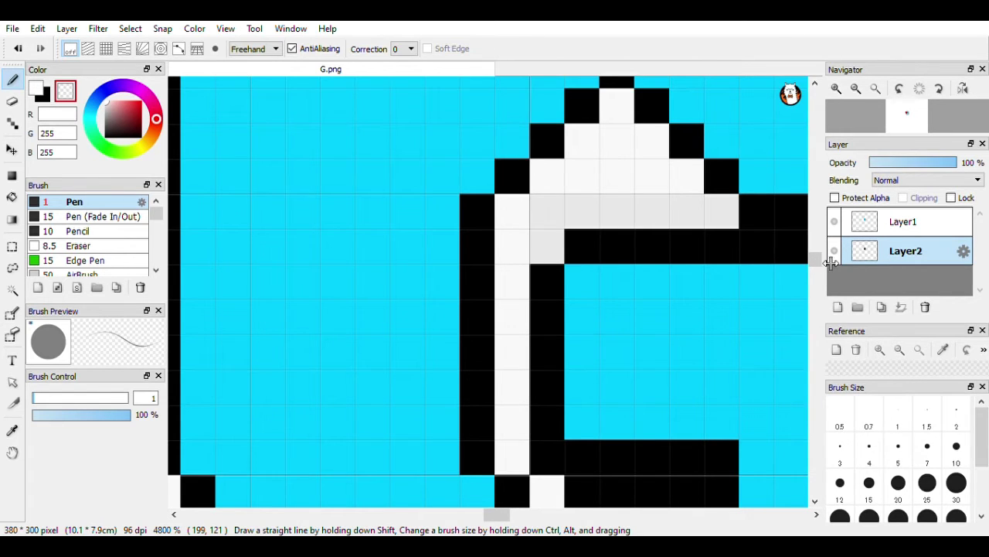
{"action": "scroll", "coordinate": [814, 262], "scroll_direction": "down", "scroll_amount": 3}
{"action": "left_click", "coordinate": [834, 251]}
{"action": "left_click", "coordinate": [834, 250]}
{"action": "left_click", "coordinate": [587, 303]}
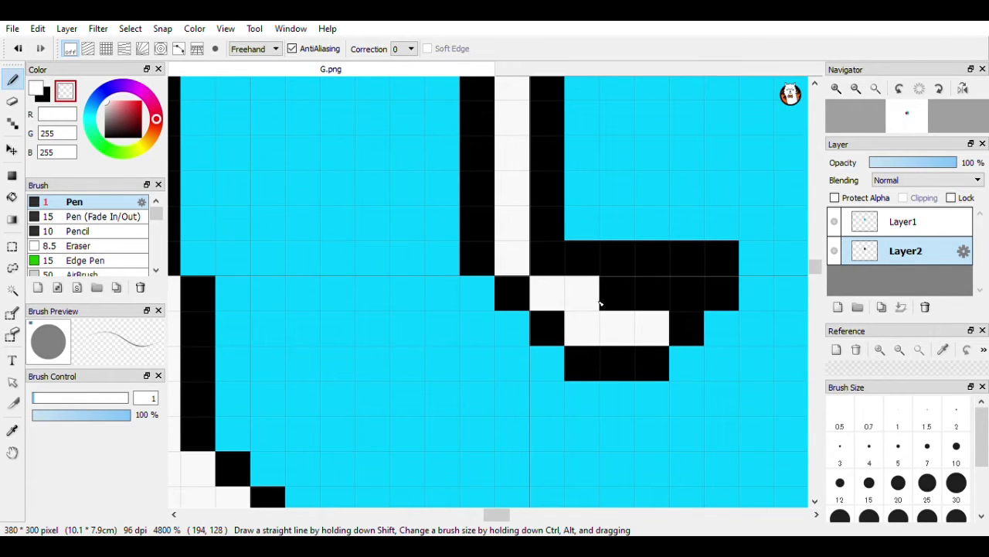
{"action": "left_click", "coordinate": [615, 300]}
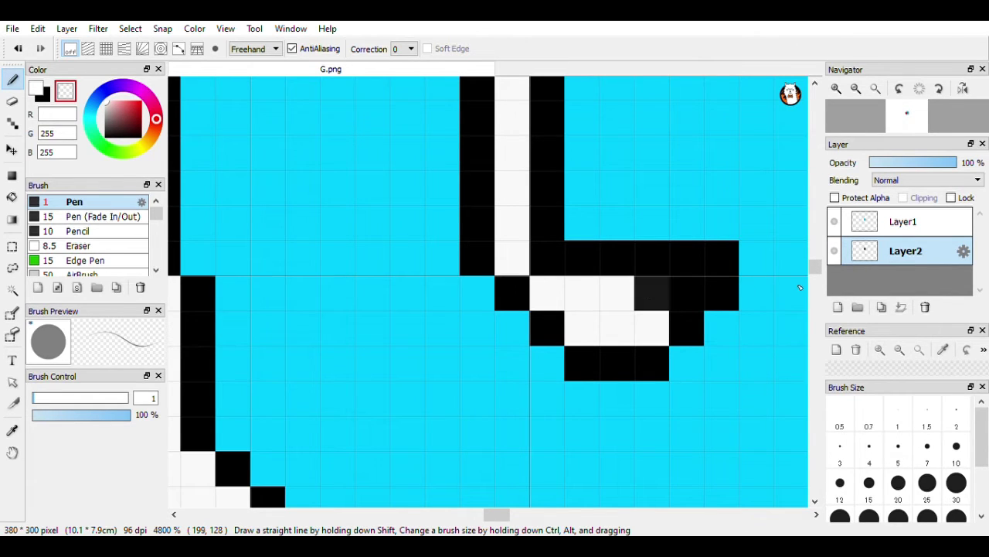
{"action": "left_click", "coordinate": [833, 252]}
{"action": "left_click", "coordinate": [690, 292]}
{"action": "left_click", "coordinate": [653, 299]}
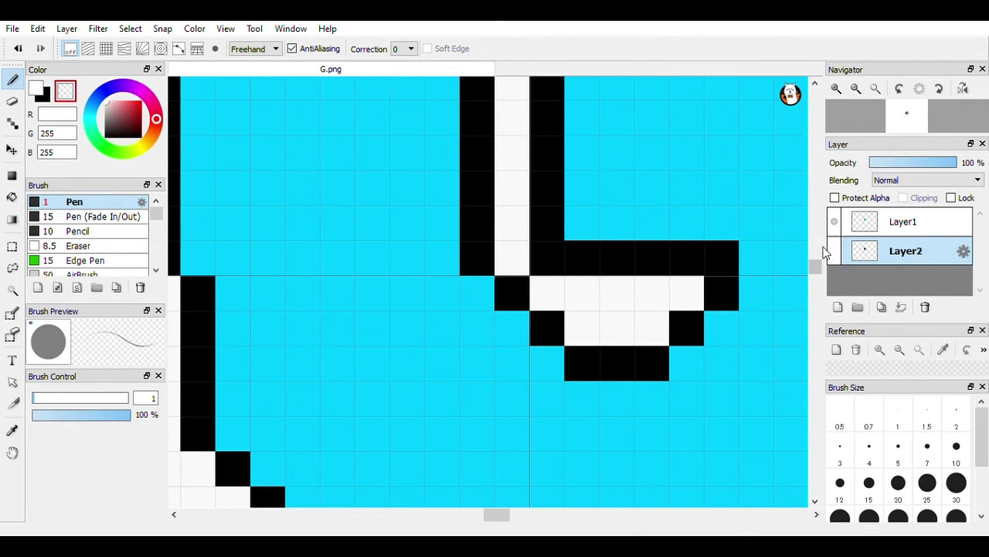
{"action": "scroll", "coordinate": [611, 327], "scroll_direction": "down", "scroll_amount": 5}
- Shift the foreground colour hue toward blue in the colour wheel
{"action": "scroll", "coordinate": [581, 325], "scroll_direction": "up", "scroll_amount": 5}
{"action": "scroll", "coordinate": [584, 324], "scroll_direction": "down", "scroll_amount": 5}
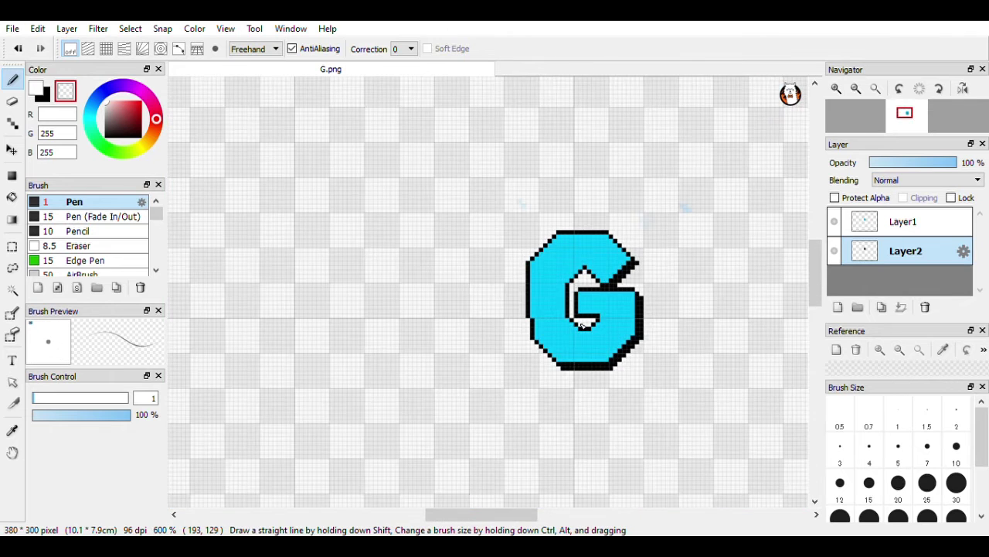
{"action": "scroll", "coordinate": [585, 325], "scroll_direction": "up", "scroll_amount": 3}
{"action": "scroll", "coordinate": [585, 325], "scroll_direction": "up", "scroll_amount": 2}
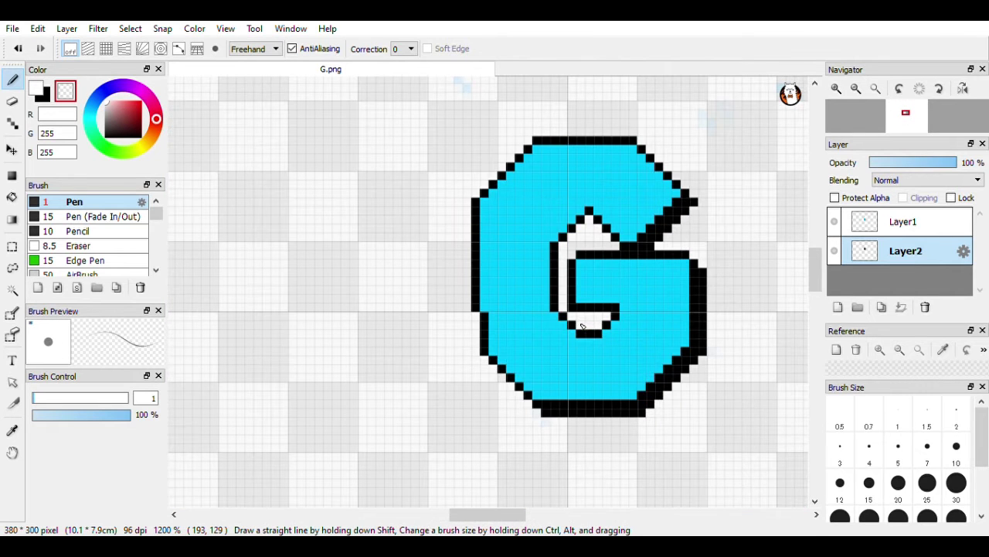
{"action": "left_click", "coordinate": [12, 101]}
{"action": "left_click", "coordinate": [35, 90]}
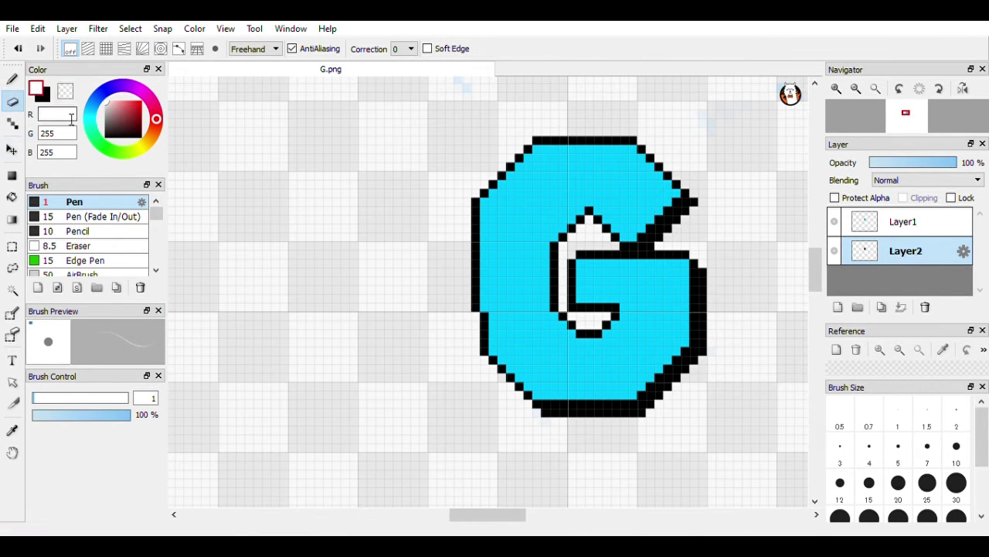
{"action": "type", "text": "255"}
{"action": "left_click_drag", "start_coordinate": [113, 85], "coordinate": [96, 93]}
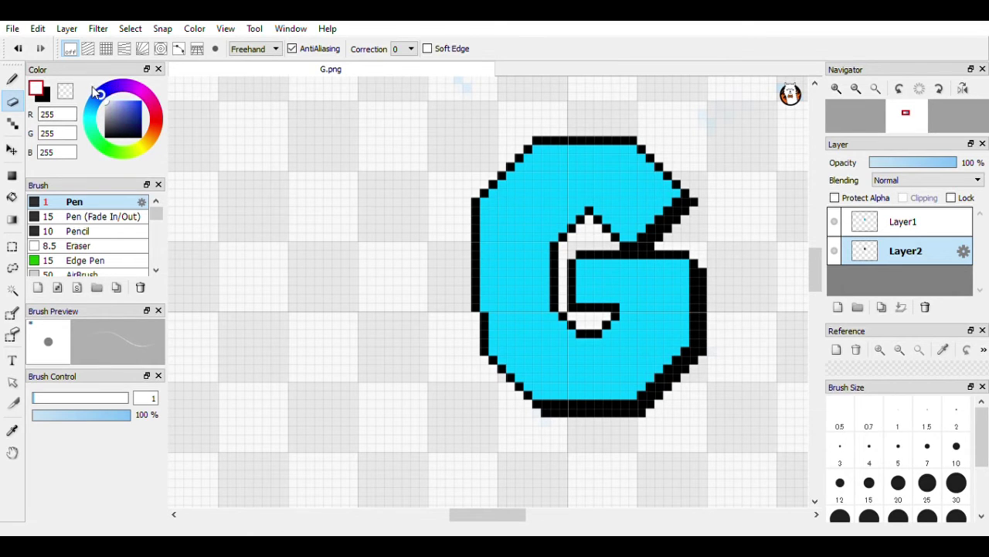
- Return to the pen and set pure blue as the drawing colour
{"action": "left_click", "coordinate": [13, 79]}
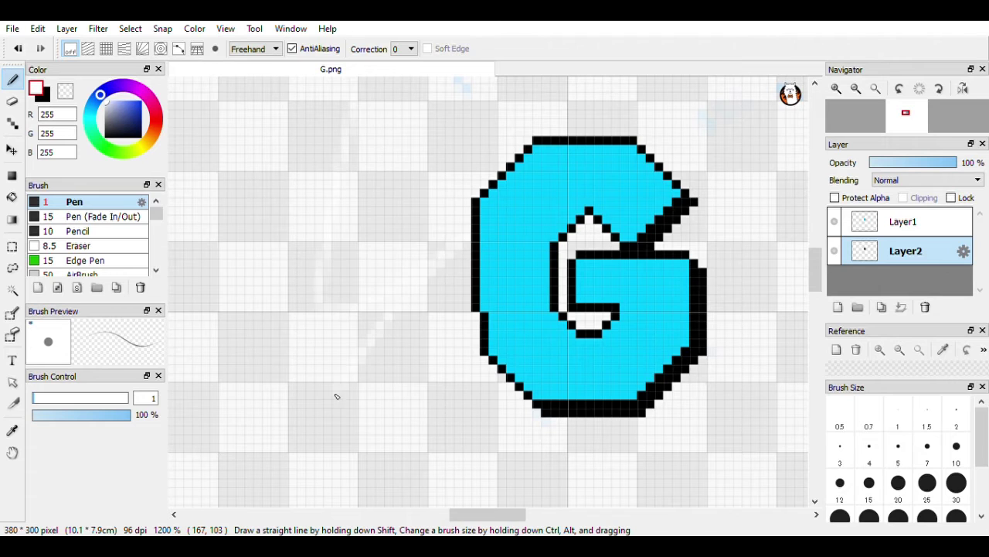
{"action": "key", "text": "x"}
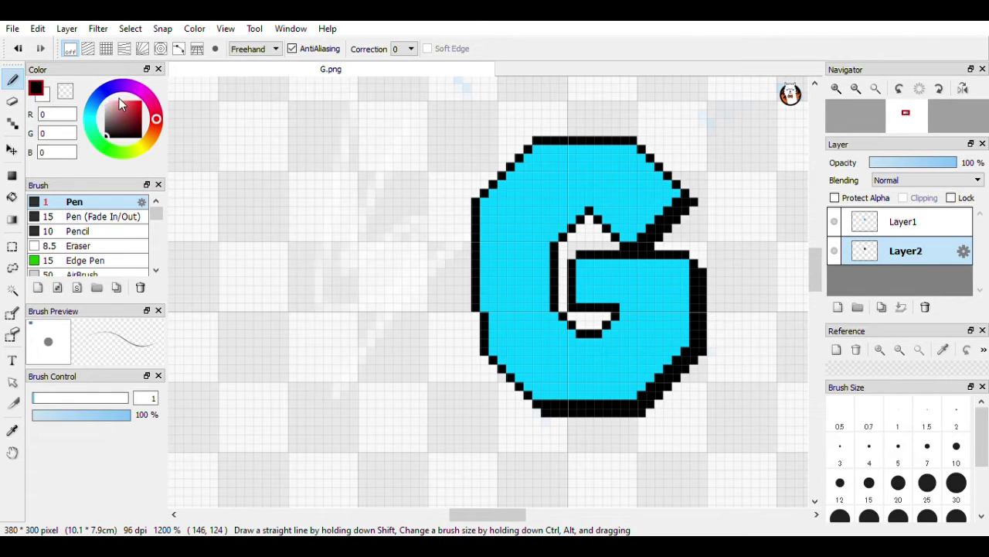
{"action": "key", "text": "x"}
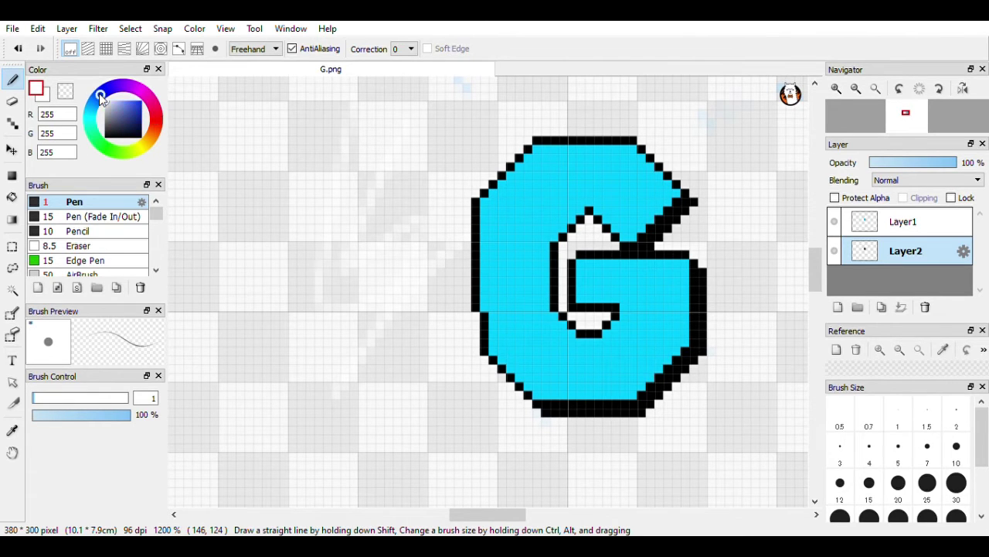
{"action": "left_click", "coordinate": [36, 90]}
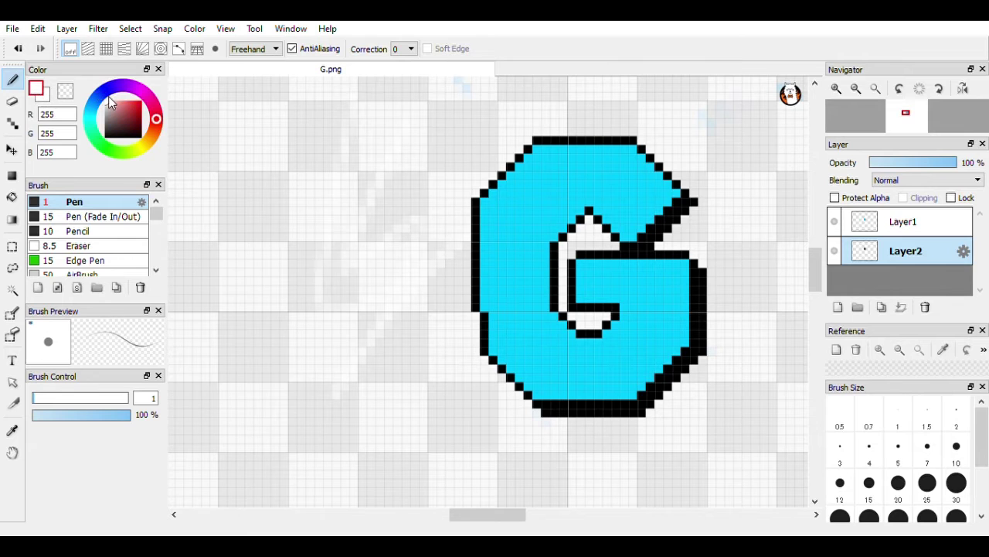
{"action": "left_click", "coordinate": [101, 94]}
{"action": "left_click", "coordinate": [119, 111]}
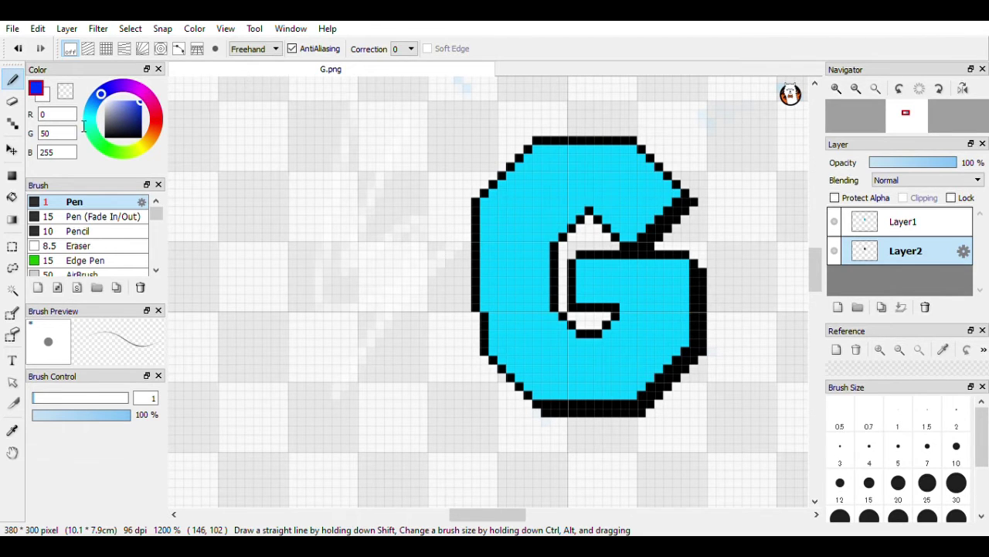
{"action": "left_click", "coordinate": [43, 97]}
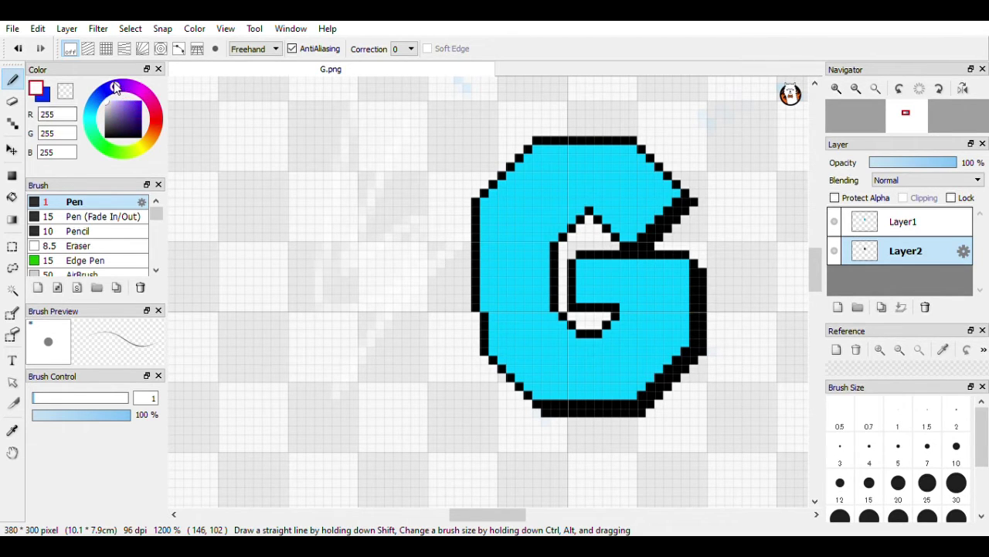
{"action": "left_click_drag", "start_coordinate": [115, 109], "coordinate": [189, 103]}
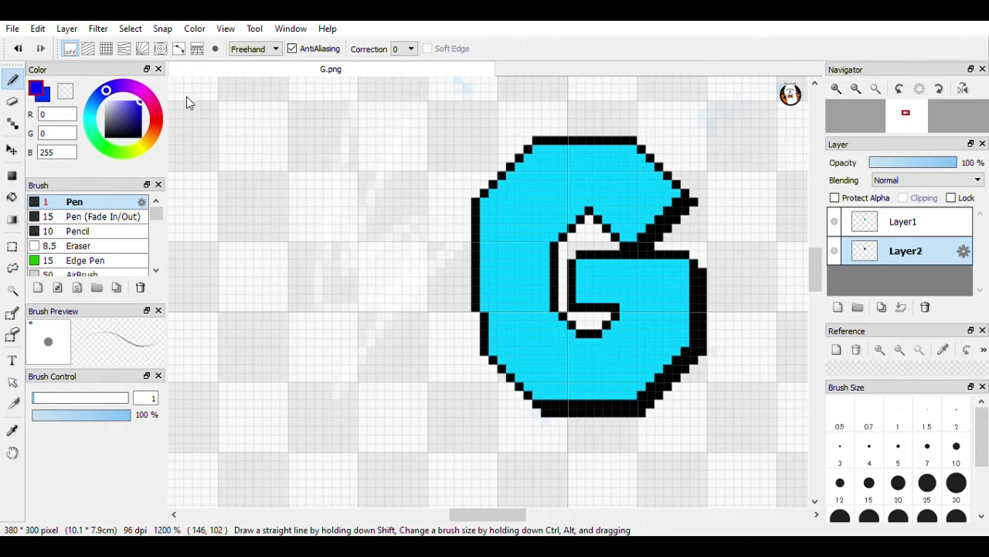
- Scribble a blue test stroke beside the G, undo it, and close G.png
{"action": "mouse_move", "coordinate": [290, 157]}
{"action": "left_mouse_down"}
{"action": "mouse_move", "coordinate": [729, 159]}
{"action": "mouse_move", "coordinate": [781, 382]}
{"action": "mouse_move", "coordinate": [804, 271]}
{"action": "mouse_move", "coordinate": [333, 309]}
{"action": "mouse_move", "coordinate": [317, 263]}
{"action": "left_mouse_up"}
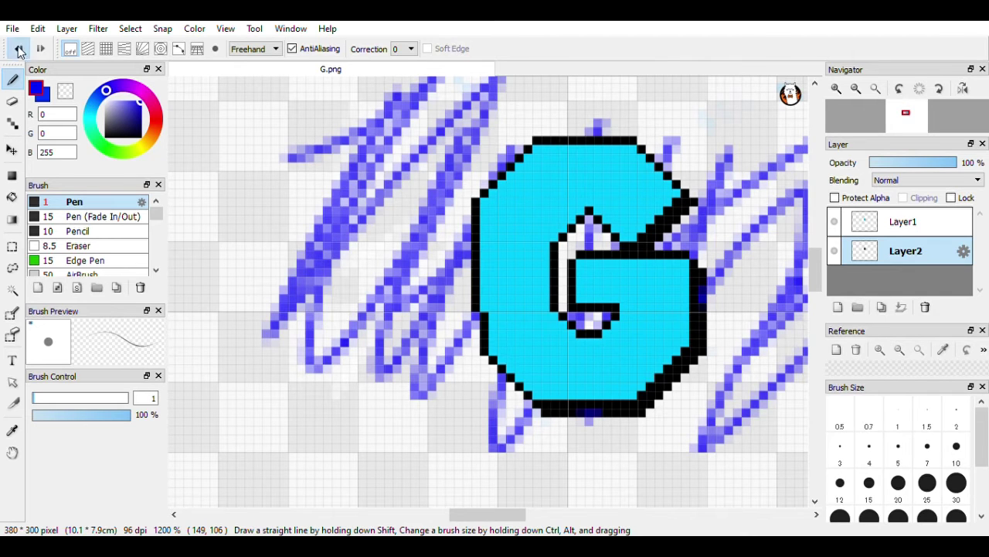
{"action": "left_click", "coordinate": [18, 47]}
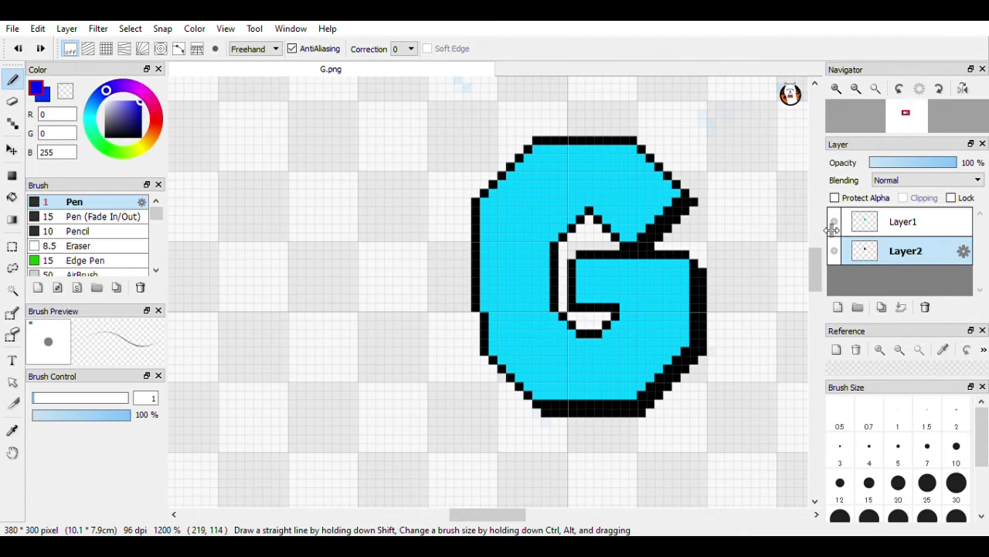
{"action": "key", "text": "ctrl+w"}
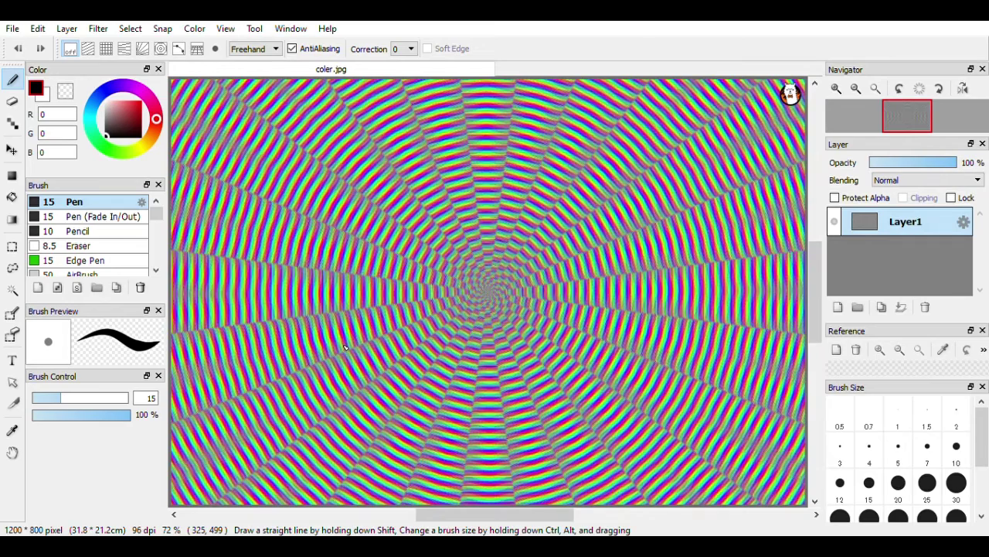
- Enlarge the eraser to size 1000 and erase the entire rainbow pattern from coler.jpg
{"action": "scroll", "coordinate": [402, 313], "scroll_direction": "down", "scroll_amount": 5}
{"action": "scroll", "coordinate": [405, 316], "scroll_direction": "up", "scroll_amount": 3}
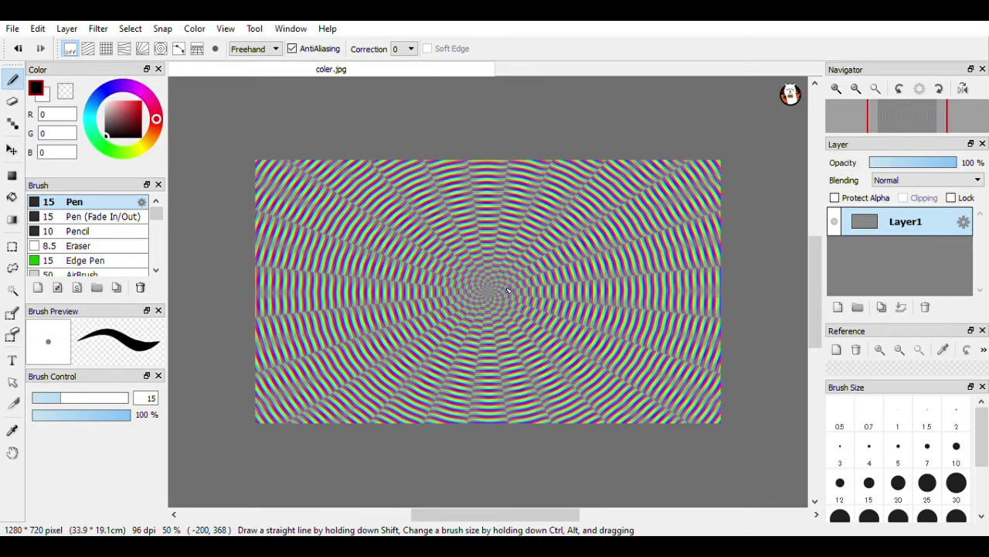
{"action": "scroll", "coordinate": [224, 162], "scroll_direction": "down", "scroll_amount": 3}
{"action": "scroll", "coordinate": [224, 162], "scroll_direction": "up", "scroll_amount": 5}
{"action": "scroll", "coordinate": [223, 162], "scroll_direction": "down", "scroll_amount": 4}
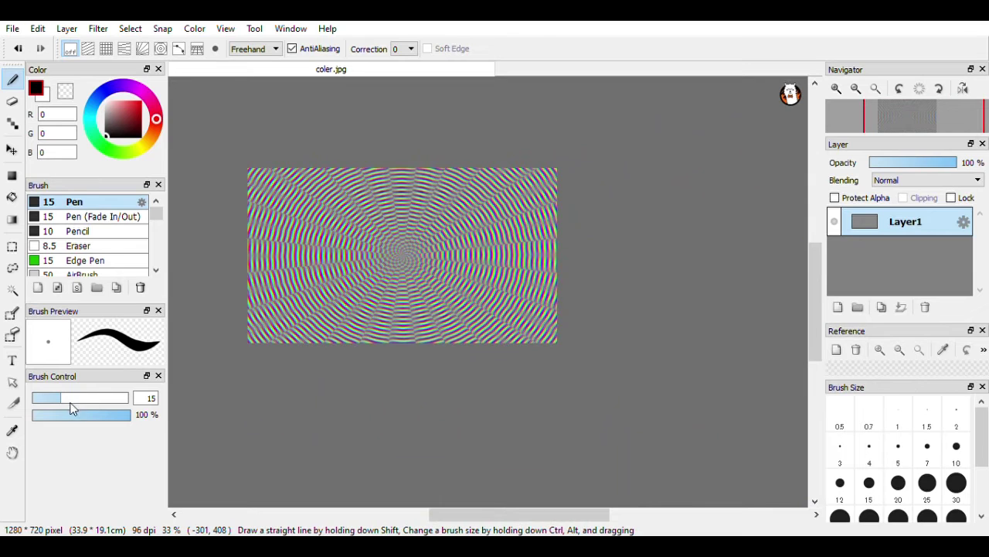
{"action": "left_click_drag", "start_coordinate": [70, 403], "coordinate": [116, 398]}
{"action": "key", "text": "e"}
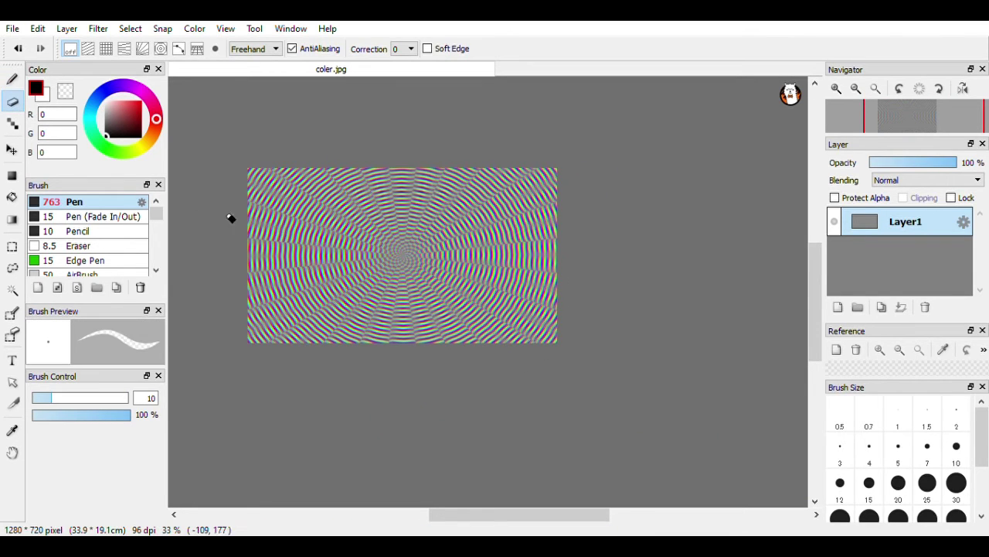
{"action": "left_click_drag", "start_coordinate": [239, 250], "coordinate": [265, 214]}
{"action": "mouse_move", "coordinate": [77, 402]}
{"action": "left_mouse_down"}
{"action": "mouse_move", "coordinate": [262, 433]}
{"action": "mouse_move", "coordinate": [490, 152]}
{"action": "mouse_move", "coordinate": [196, 269]}
{"action": "mouse_move", "coordinate": [534, 382]}
{"action": "left_mouse_up"}
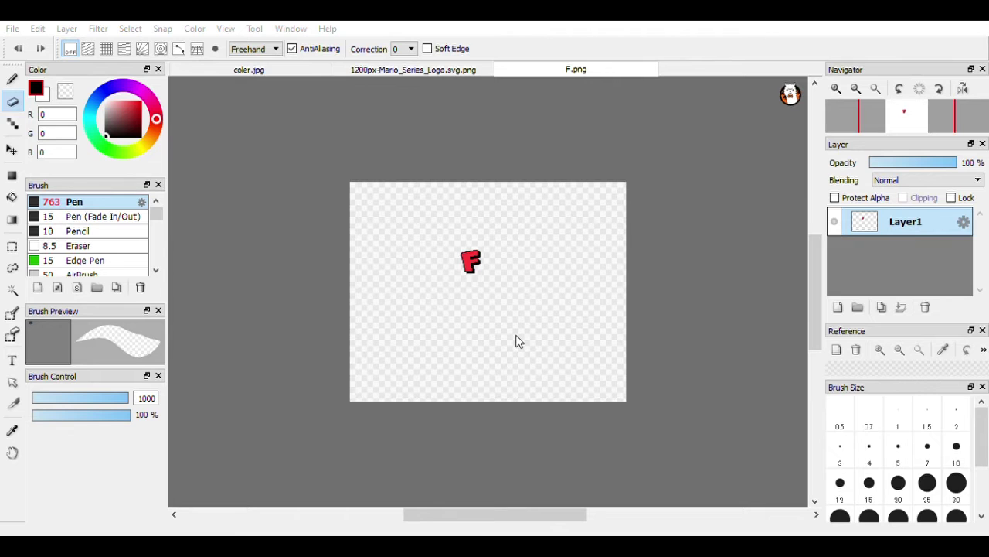
- Paste the red F into coler.jpg as a new layer and move it to the upper left
{"action": "key", "text": "ctrl+alt+0"}
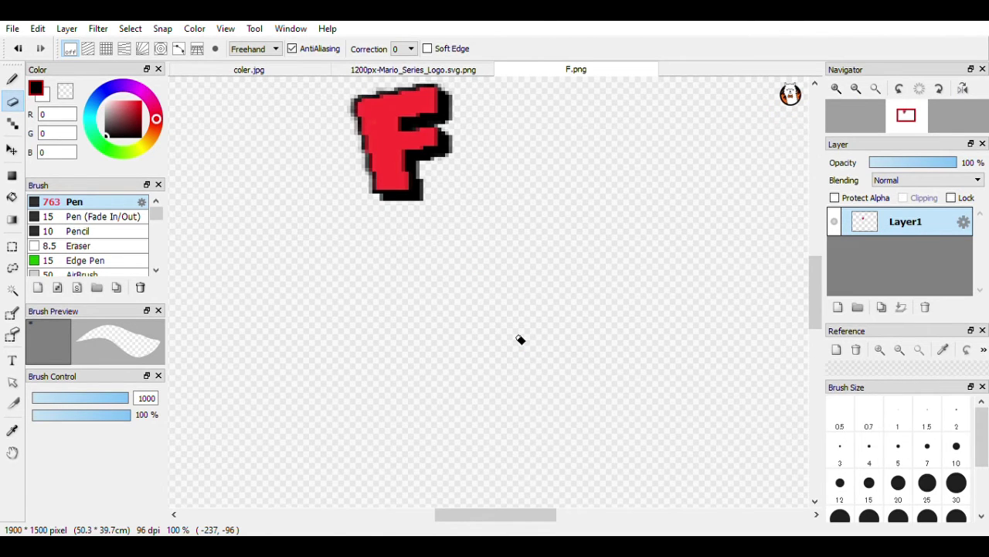
{"action": "scroll", "coordinate": [454, 273], "scroll_direction": "down", "scroll_amount": 2}
{"action": "scroll", "coordinate": [464, 281], "scroll_direction": "down", "scroll_amount": 3}
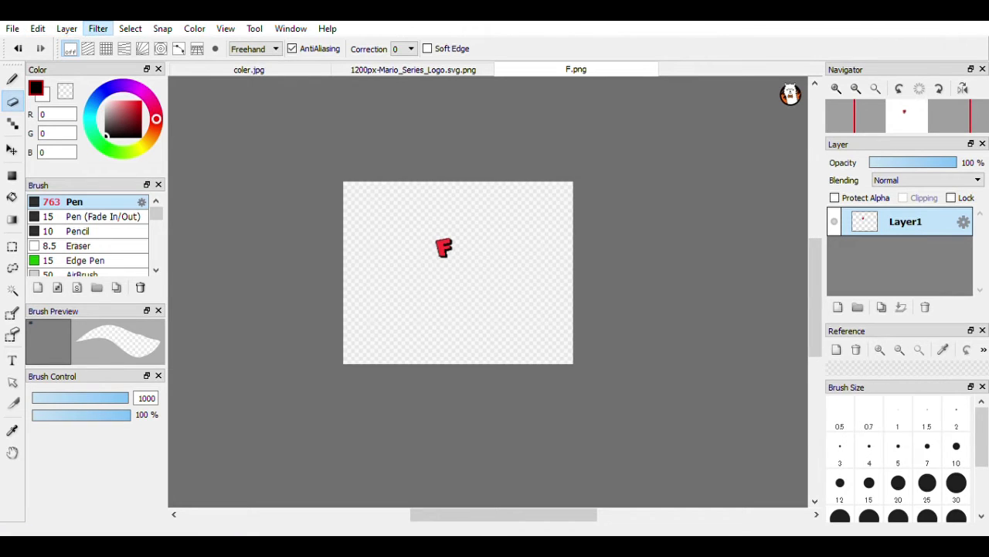
{"action": "left_click", "coordinate": [321, 70]}
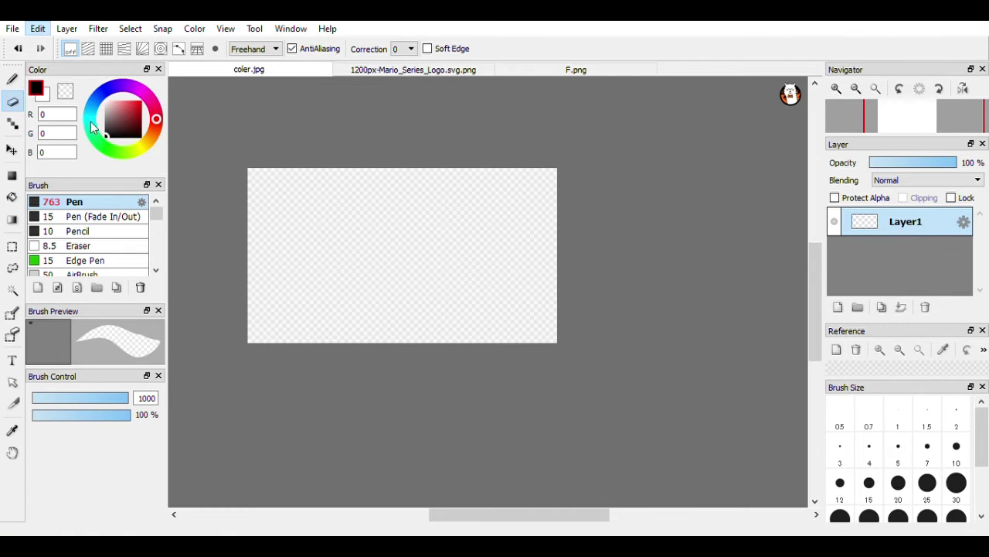
{"action": "key", "text": "ctrl+v"}
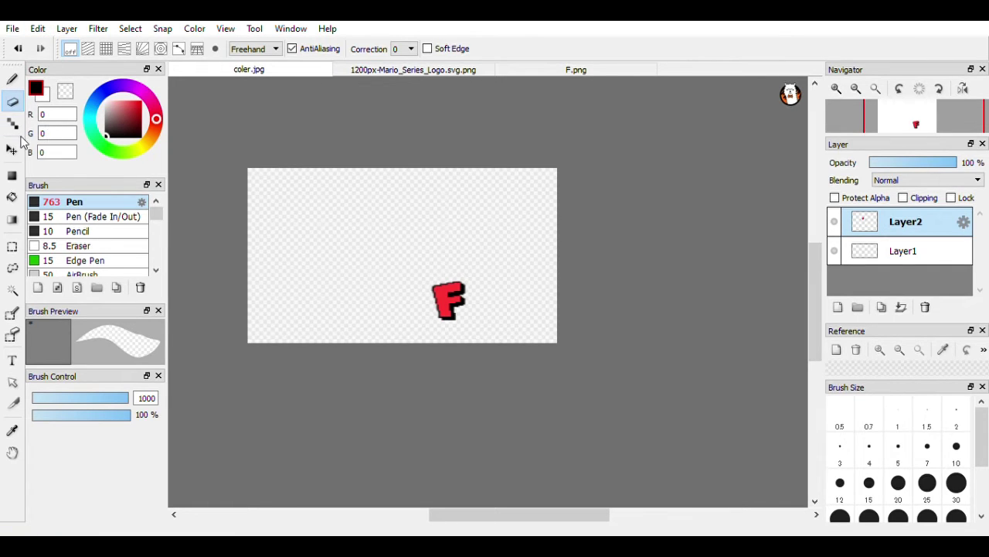
{"action": "left_click", "coordinate": [11, 149]}
{"action": "left_click_drag", "start_coordinate": [500, 317], "coordinate": [369, 238]}
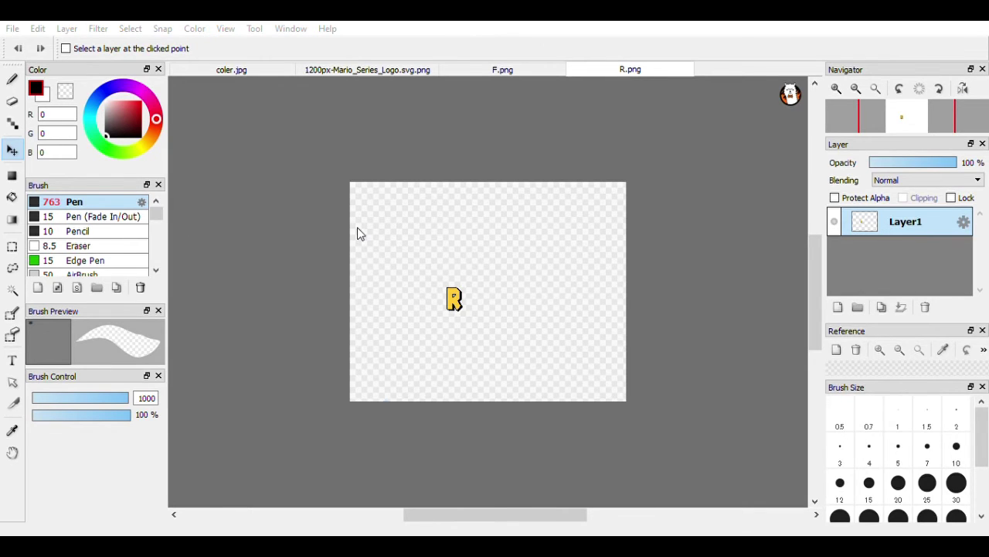
- Paste the yellow R as a new layer and align it beside the F
{"action": "scroll", "coordinate": [361, 234], "scroll_direction": "up", "scroll_amount": 5}
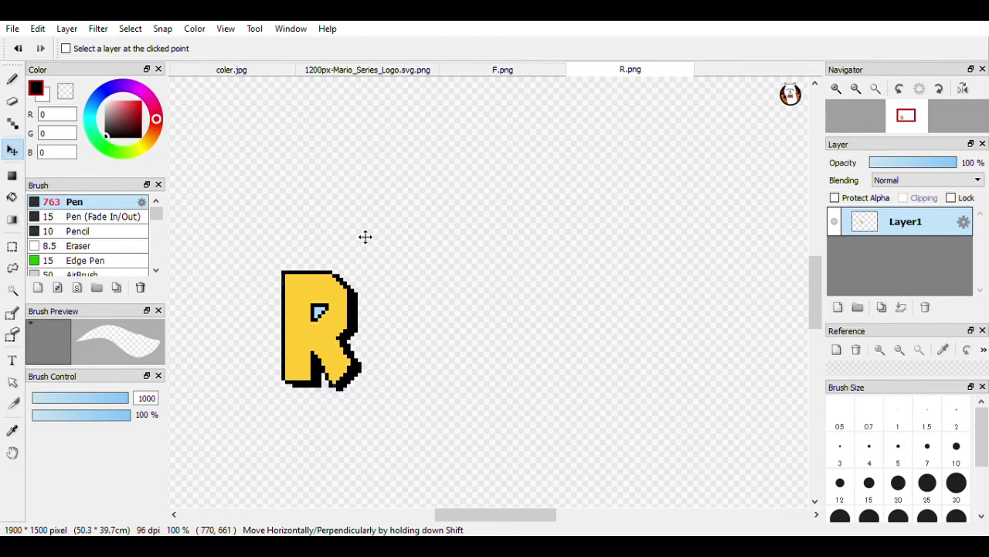
{"action": "scroll", "coordinate": [479, 265], "scroll_direction": "down", "scroll_amount": 2}
{"action": "scroll", "coordinate": [481, 267], "scroll_direction": "up", "scroll_amount": 2}
{"action": "scroll", "coordinate": [480, 266], "scroll_direction": "down", "scroll_amount": 5}
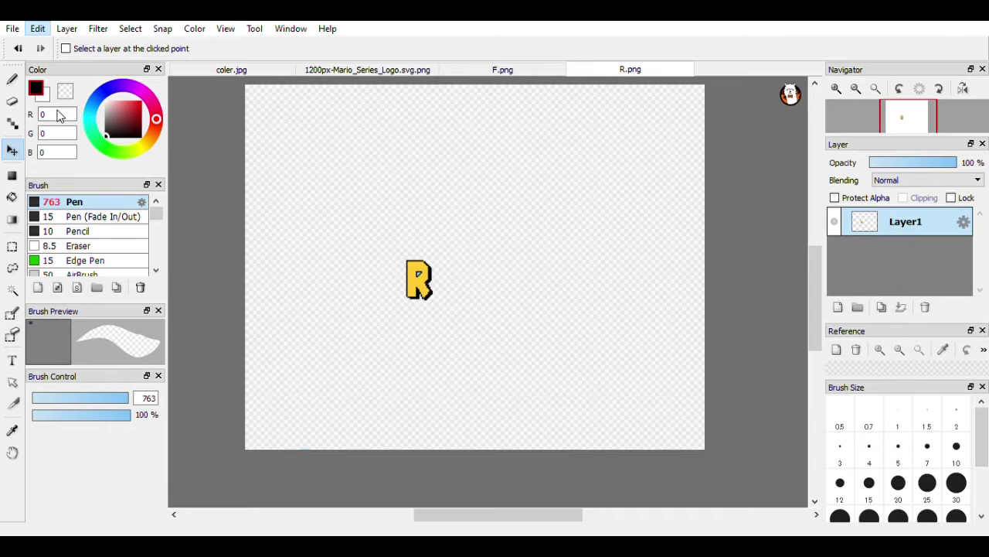
{"action": "left_click", "coordinate": [245, 70]}
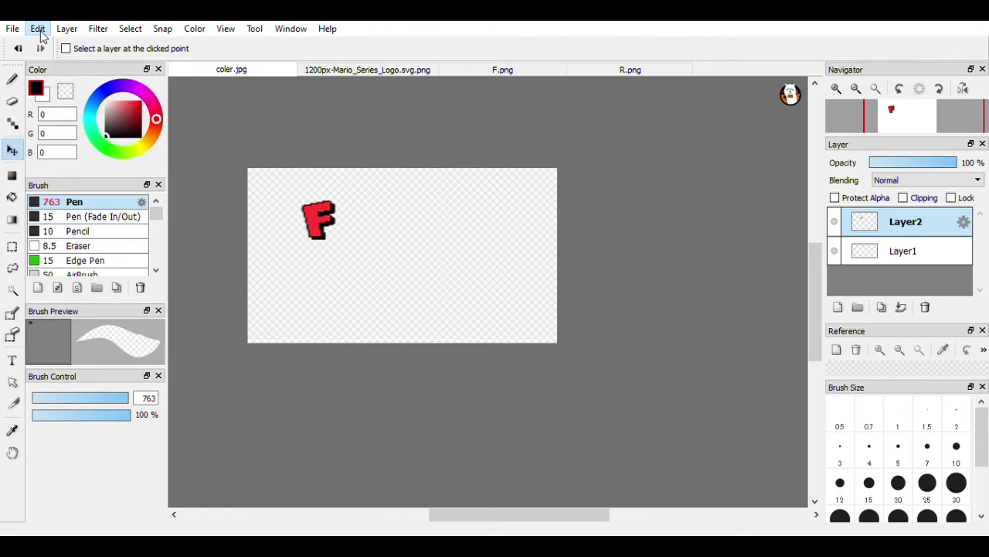
{"action": "key", "text": "ctrl+shift+n"}
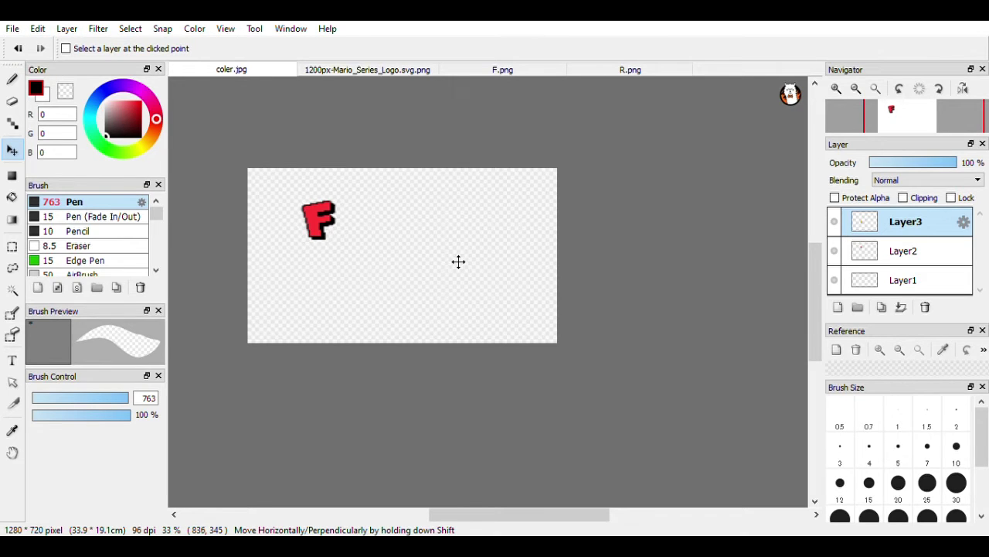
{"action": "mouse_move", "coordinate": [458, 261]}
{"action": "left_mouse_down"}
{"action": "mouse_move", "coordinate": [393, 172]}
{"action": "mouse_move", "coordinate": [383, 121]}
{"action": "left_mouse_up"}
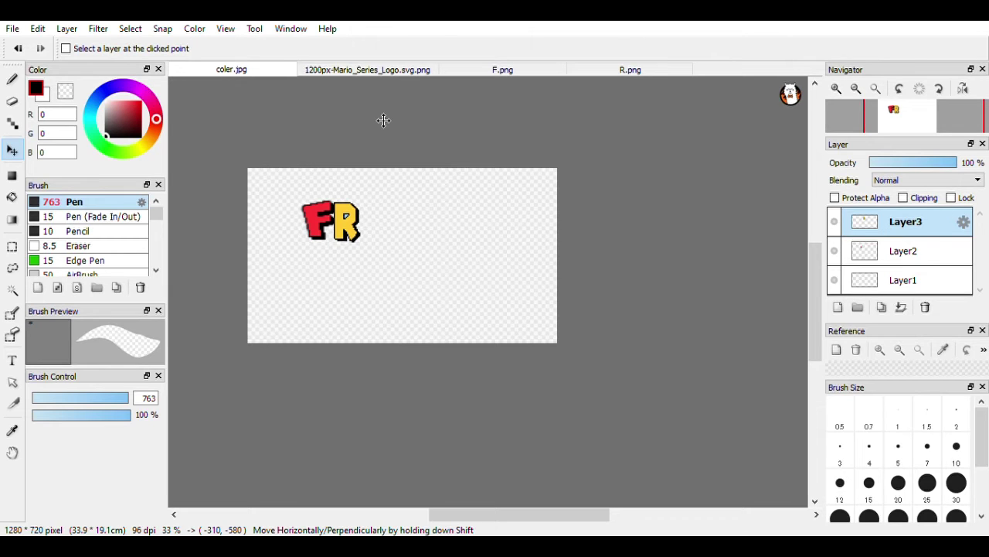
{"action": "left_click_drag", "start_coordinate": [360, 235], "coordinate": [361, 234]}
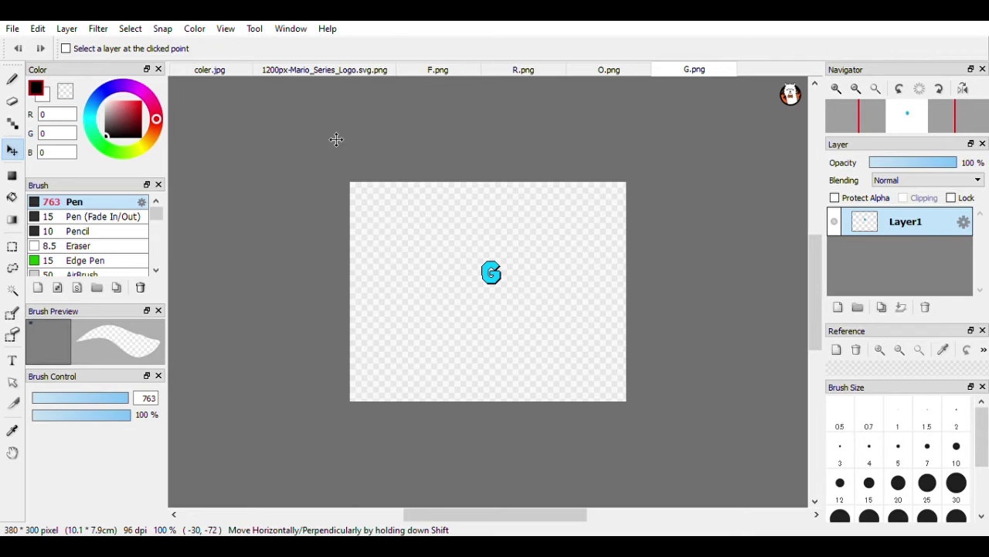
- View the O image at actual size and compare it with G.png
{"action": "left_click", "coordinate": [586, 72]}
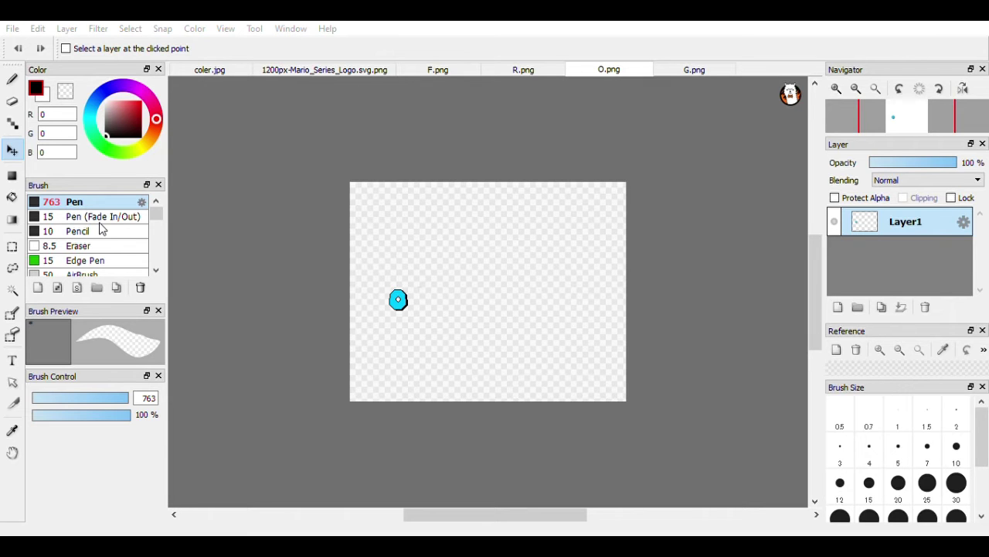
{"action": "key", "text": "ctrl+alt+0"}
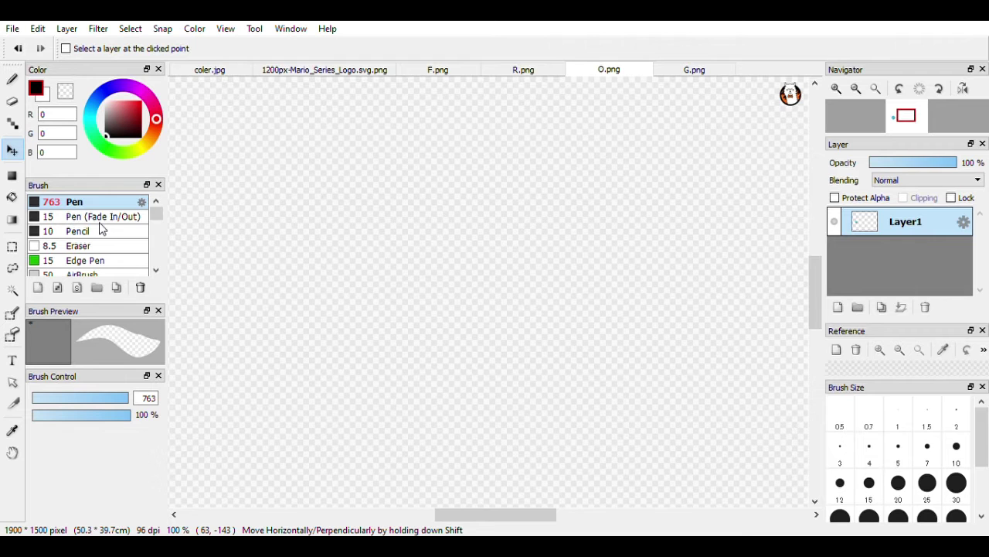
{"action": "scroll", "coordinate": [395, 207], "scroll_direction": "down", "scroll_amount": 5}
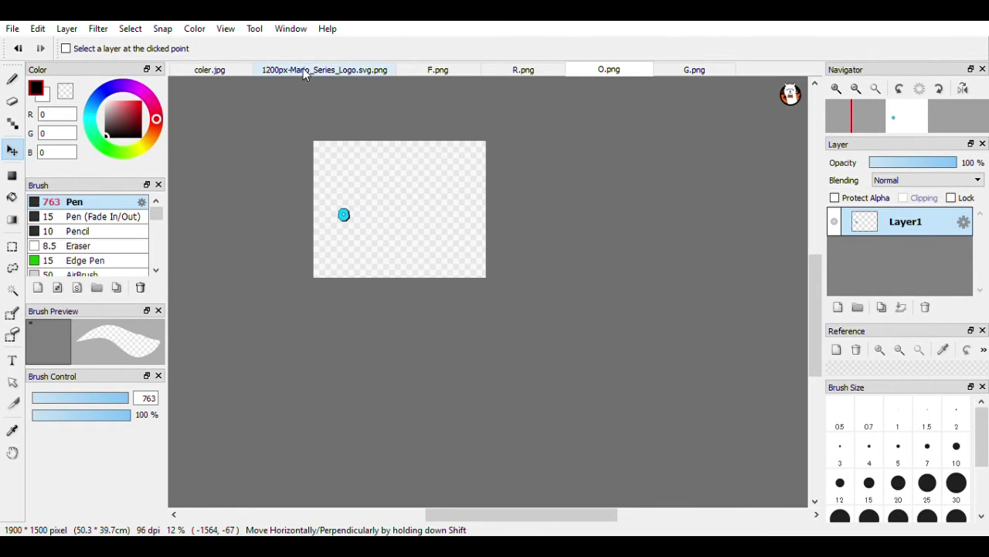
{"action": "left_click", "coordinate": [689, 70]}
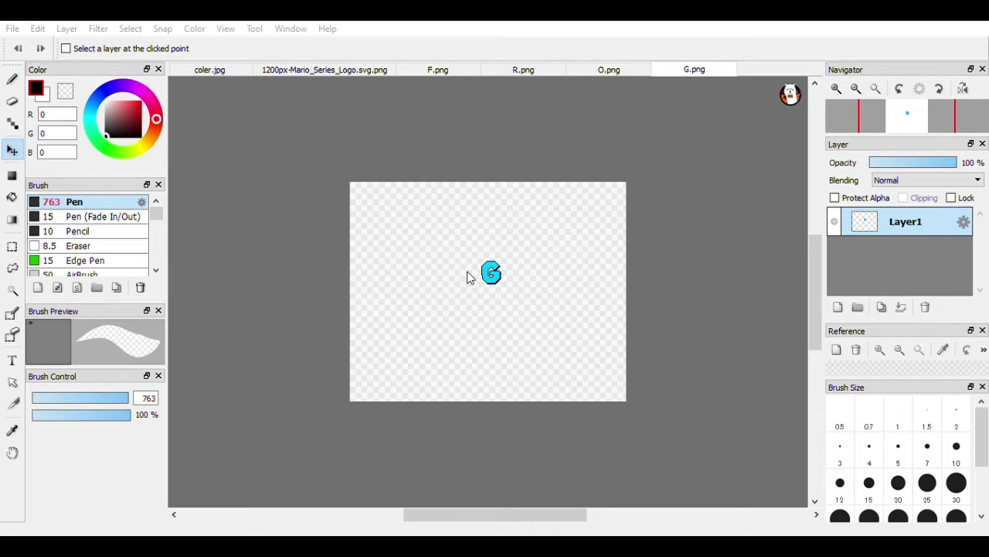
{"action": "scroll", "coordinate": [468, 276], "scroll_direction": "up", "scroll_amount": 5}
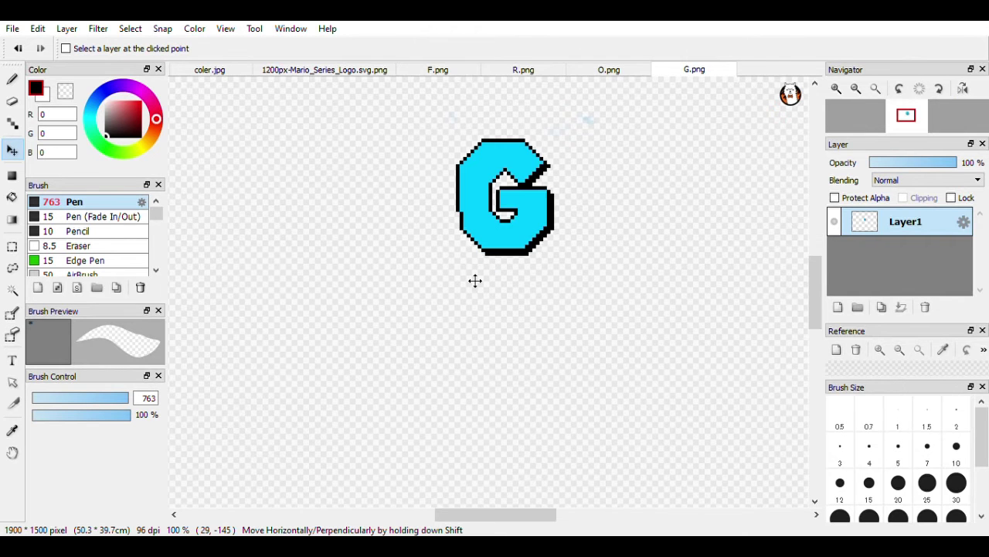
{"action": "scroll", "coordinate": [409, 241], "scroll_direction": "up", "scroll_amount": 3}
{"action": "scroll", "coordinate": [409, 241], "scroll_direction": "down", "scroll_amount": 6}
{"action": "scroll", "coordinate": [409, 241], "scroll_direction": "down", "scroll_amount": 1}
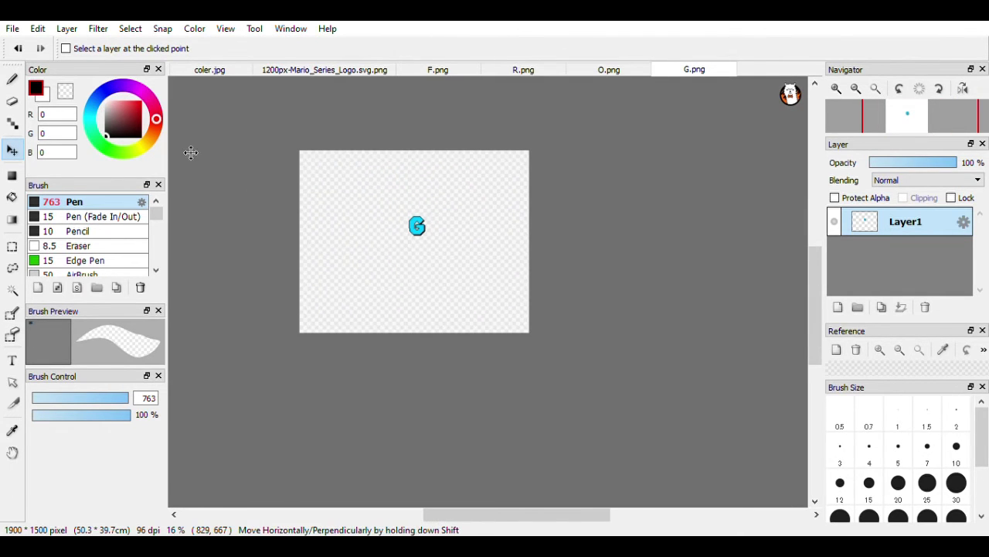
{"action": "left_click", "coordinate": [599, 70]}
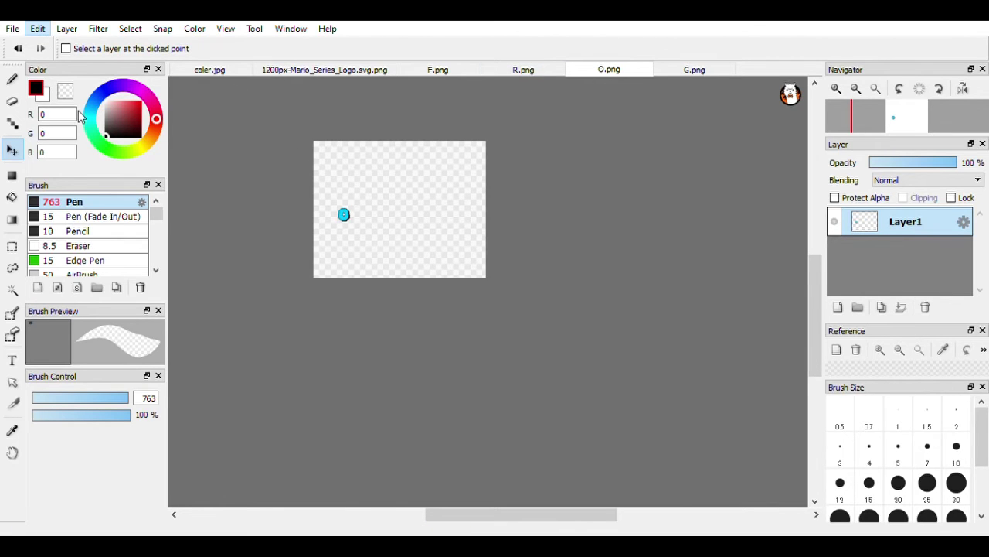
- Paste the blue O into coler.jpg and position it right beside FR
{"action": "left_click", "coordinate": [198, 70]}
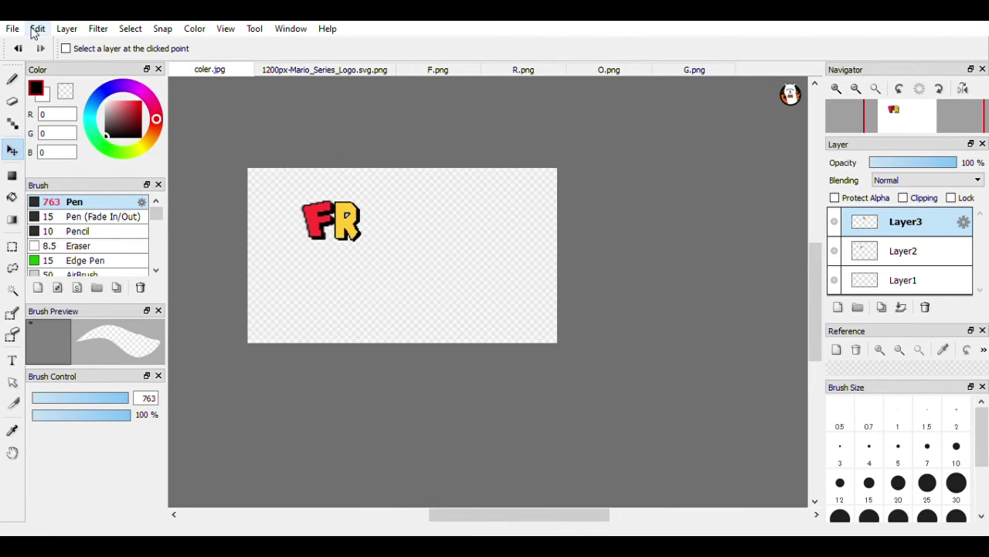
{"action": "key", "text": "ctrl+v"}
{"action": "mouse_move", "coordinate": [404, 251]}
{"action": "left_mouse_down"}
{"action": "mouse_move", "coordinate": [531, 153]}
{"action": "mouse_move", "coordinate": [531, 166]}
{"action": "left_mouse_up"}
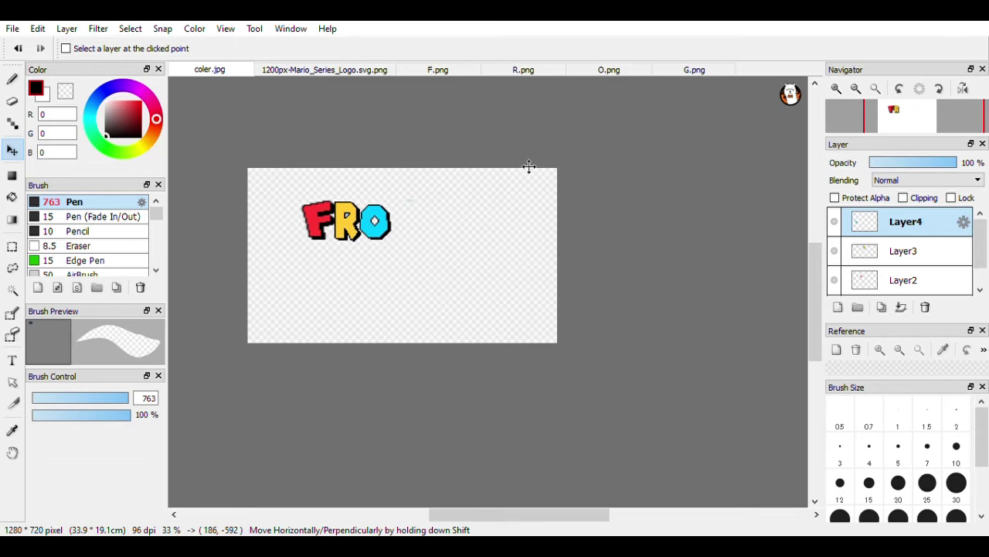
{"action": "left_click_drag", "start_coordinate": [531, 166], "coordinate": [529, 167]}
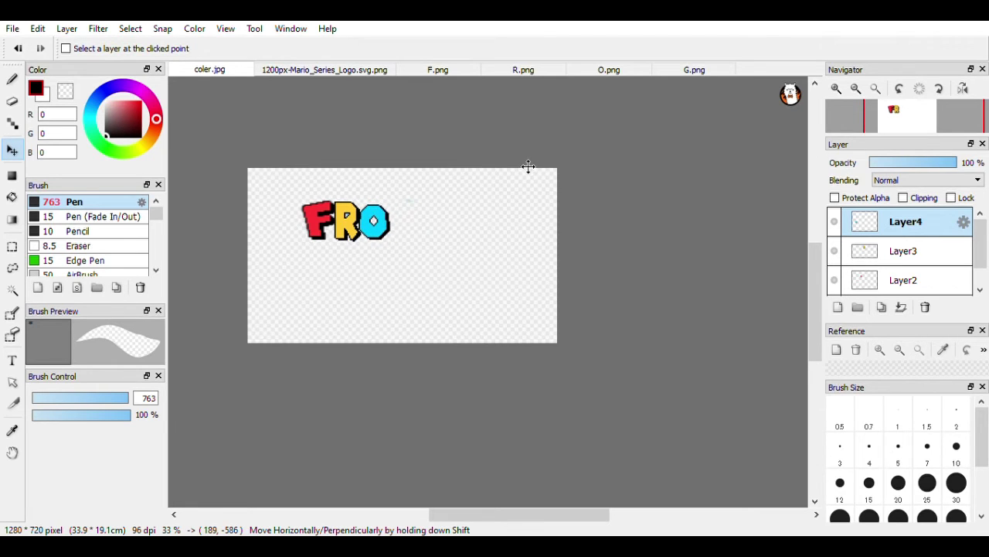
{"action": "left_click_drag", "start_coordinate": [529, 167], "coordinate": [526, 165]}
{"action": "scroll", "coordinate": [446, 215], "scroll_direction": "down", "scroll_amount": 2}
{"action": "scroll", "coordinate": [446, 214], "scroll_direction": "up", "scroll_amount": 3}
{"action": "scroll", "coordinate": [446, 214], "scroll_direction": "up", "scroll_amount": 2}
{"action": "scroll", "coordinate": [446, 214], "scroll_direction": "up", "scroll_amount": 1}
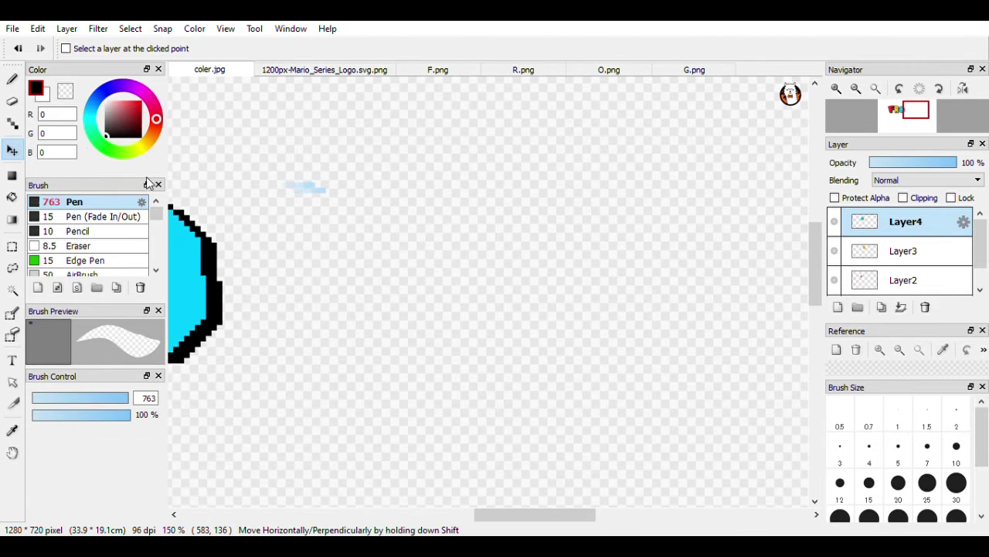
- Erase the faint blue smudge with a size-21 eraser
{"action": "left_click", "coordinate": [12, 101]}
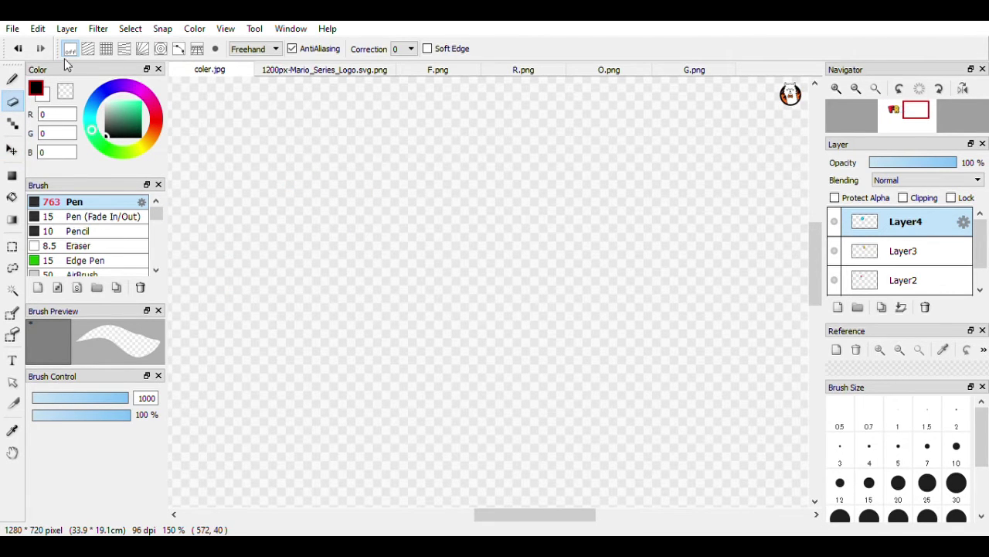
{"action": "left_click_drag", "start_coordinate": [96, 397], "coordinate": [75, 399]}
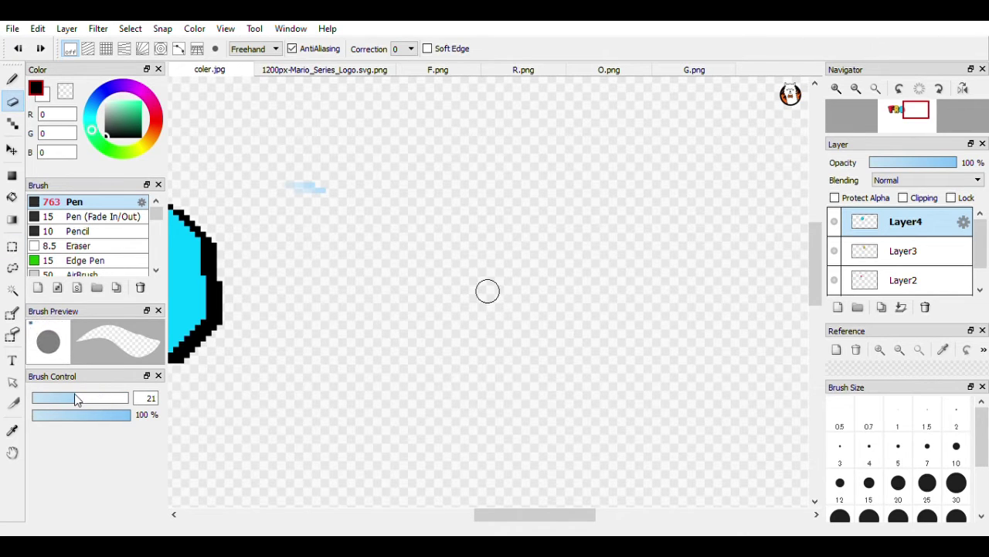
{"action": "left_click_drag", "start_coordinate": [327, 189], "coordinate": [309, 191]}
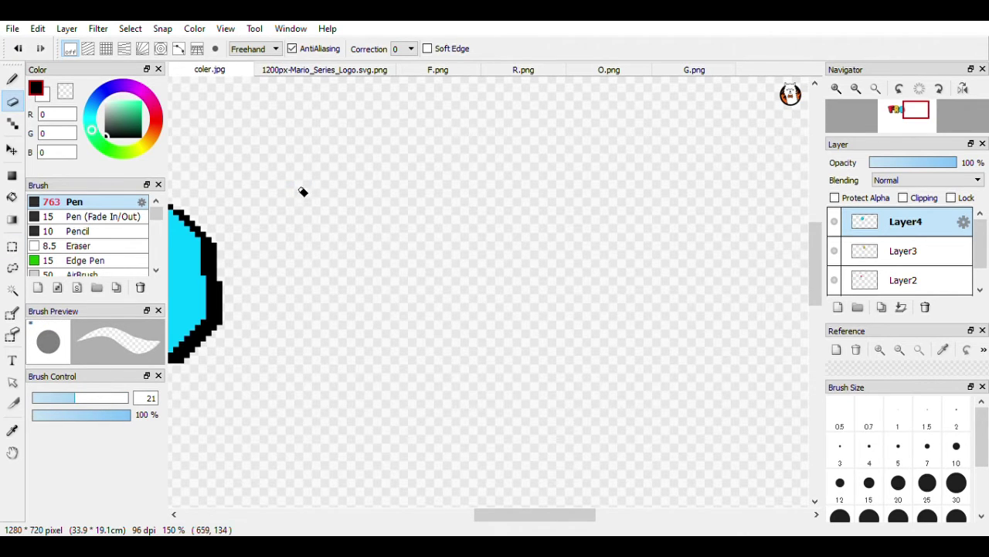
- Paste the blue G from G.png into coler.jpg as a new layer
{"action": "left_click", "coordinate": [666, 71]}
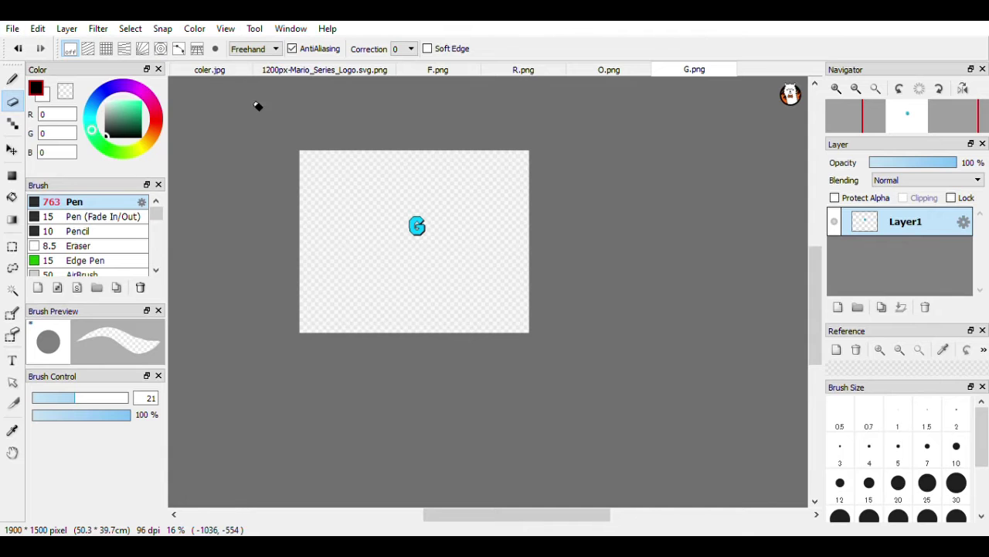
{"action": "left_click", "coordinate": [209, 69]}
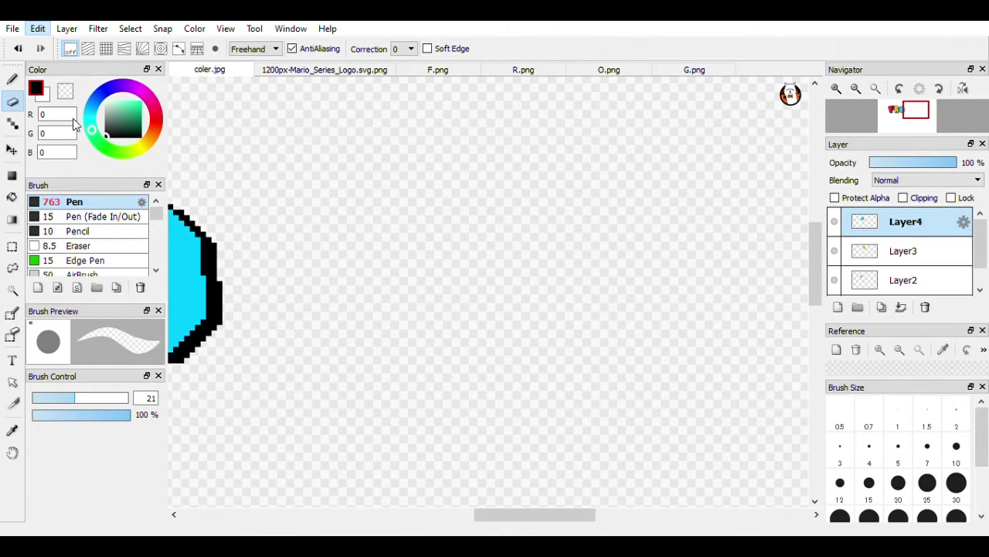
{"action": "key", "text": "ctrl+shift+n"}
{"action": "scroll", "coordinate": [417, 268], "scroll_direction": "down", "scroll_amount": 5}
- Move the blue G beside FRO and nudge it into alignment to spell FROG
{"action": "scroll", "coordinate": [417, 268], "scroll_direction": "up", "scroll_amount": 1}
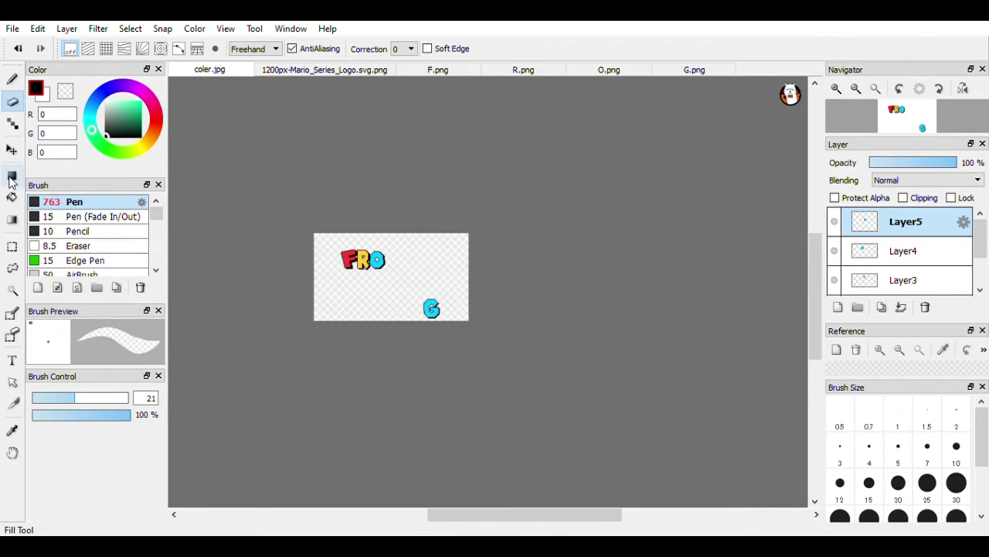
{"action": "left_click", "coordinate": [12, 149]}
{"action": "left_click_drag", "start_coordinate": [430, 308], "coordinate": [389, 260]}
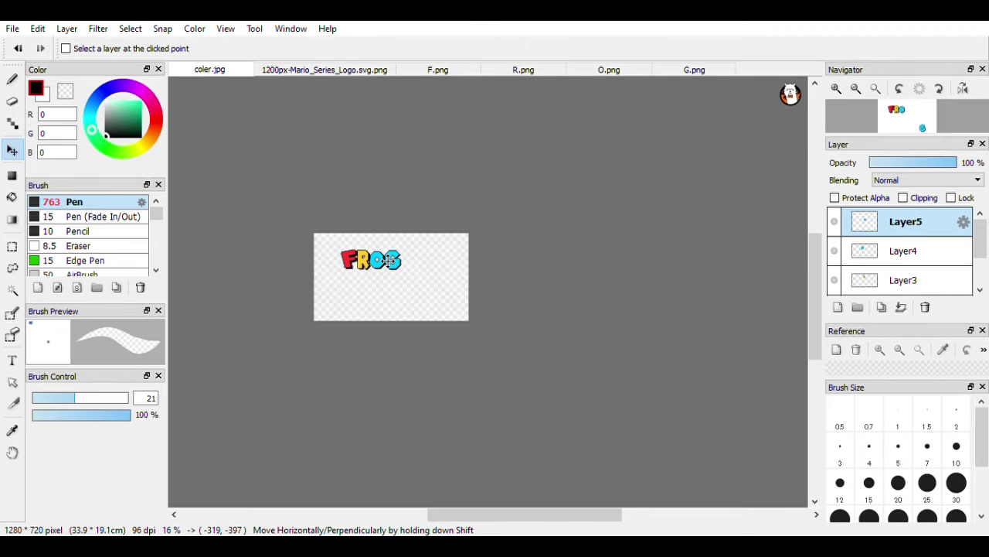
{"action": "left_click_drag", "start_coordinate": [388, 260], "coordinate": [391, 263]}
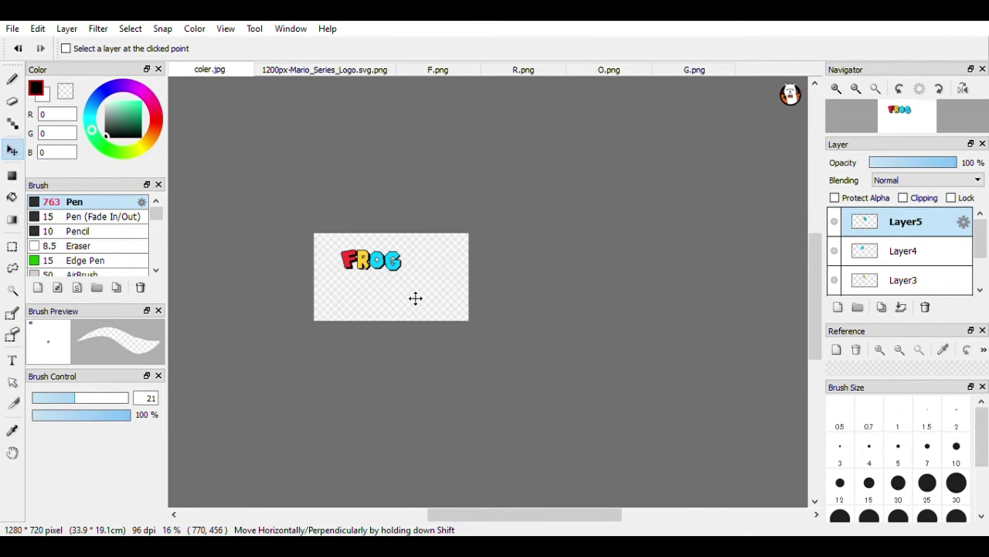
{"action": "scroll", "coordinate": [415, 298], "scroll_direction": "up", "scroll_amount": 3}
{"action": "scroll", "coordinate": [415, 298], "scroll_direction": "up", "scroll_amount": 3}
{"action": "scroll", "coordinate": [418, 300], "scroll_direction": "down", "scroll_amount": 3}
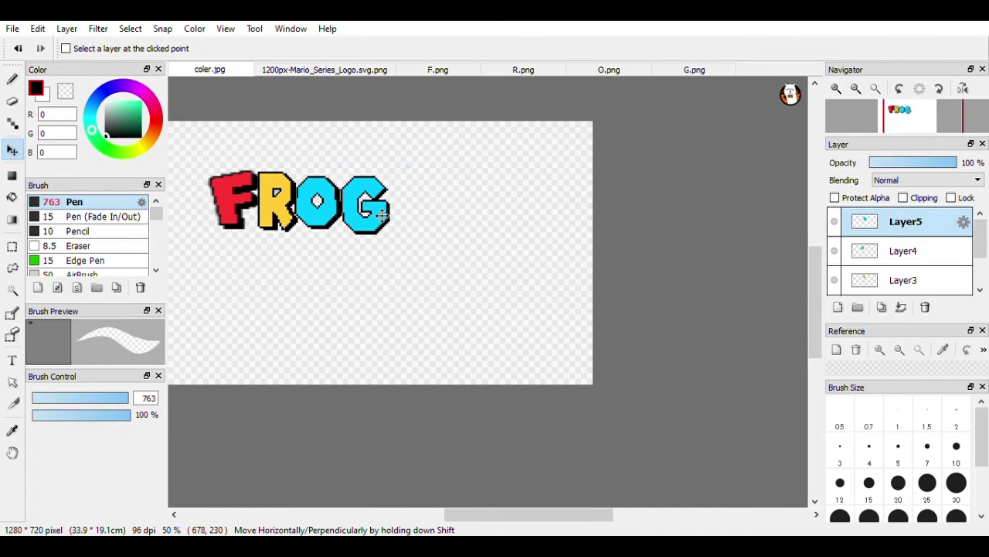
{"action": "left_click_drag", "start_coordinate": [384, 217], "coordinate": [384, 215]}
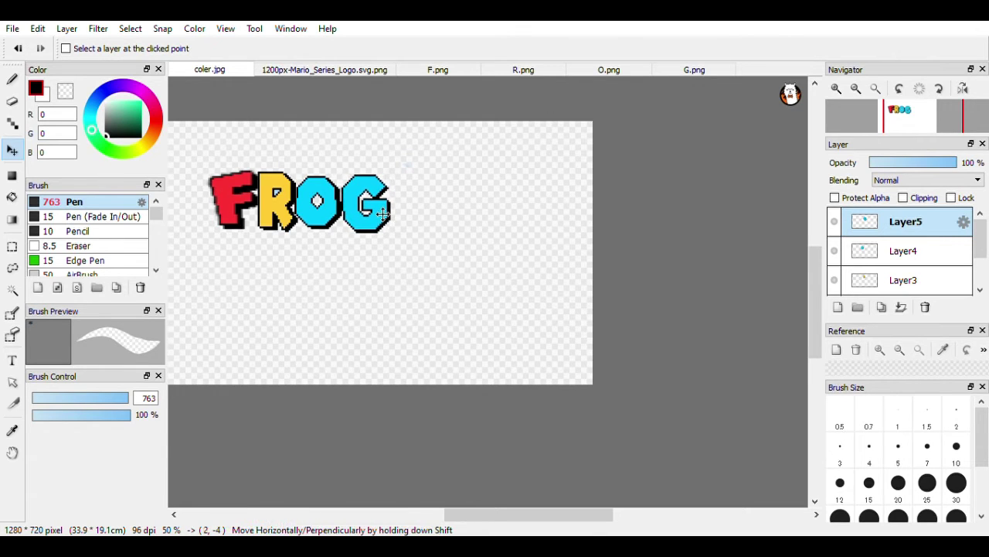
{"action": "scroll", "coordinate": [383, 214], "scroll_direction": "down", "scroll_amount": 2}
{"action": "scroll", "coordinate": [384, 215], "scroll_direction": "down", "scroll_amount": 1}
{"action": "scroll", "coordinate": [383, 214], "scroll_direction": "up", "scroll_amount": 1}
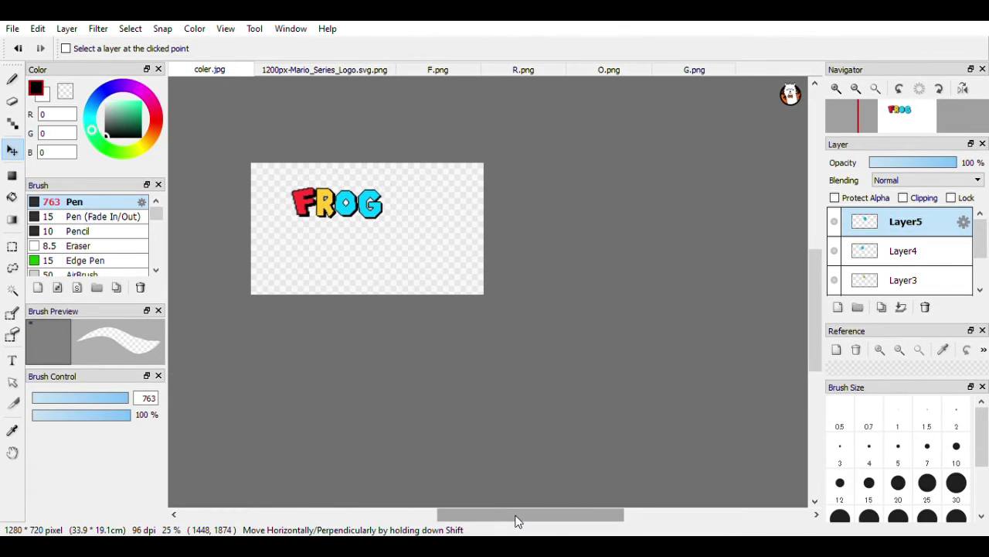
{"action": "left_click_drag", "start_coordinate": [516, 514], "coordinate": [478, 514]}
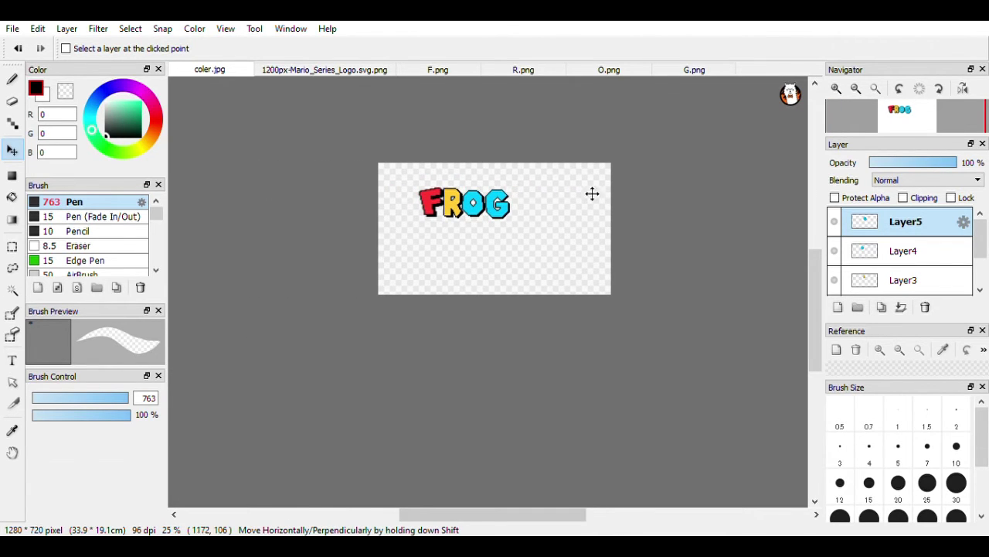
{"action": "scroll", "coordinate": [484, 214], "scroll_direction": "down", "scroll_amount": 2}
{"action": "scroll", "coordinate": [486, 212], "scroll_direction": "up", "scroll_amount": 3}
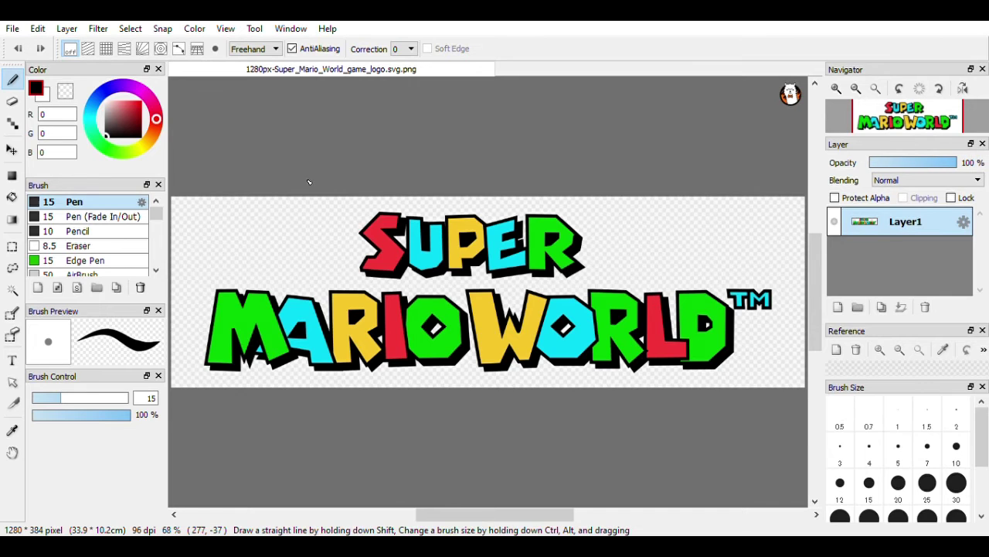
{"action": "left_click", "coordinate": [12, 268]}
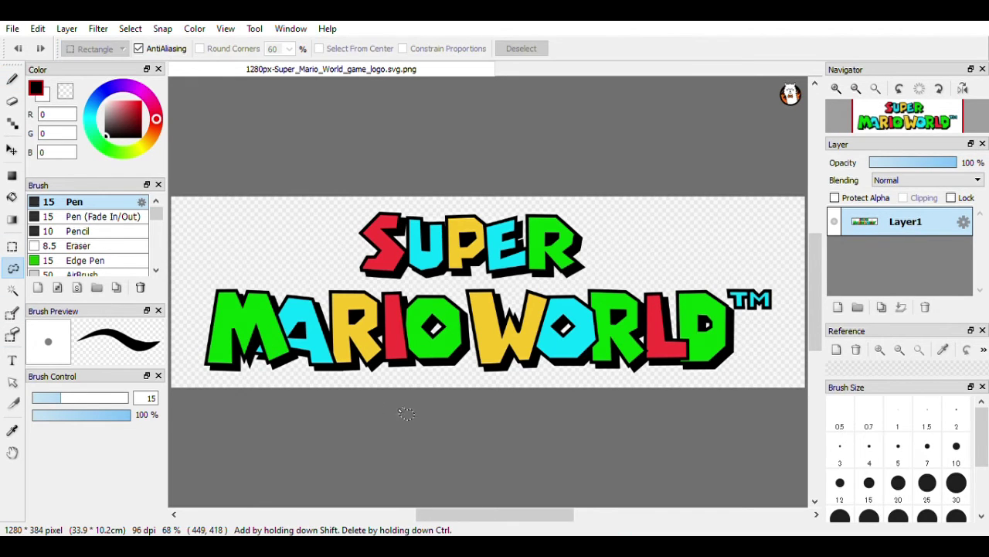
{"action": "key", "text": "ctrl+a"}
{"action": "key", "text": "ctrl+d"}
{"action": "scroll", "coordinate": [478, 305], "scroll_direction": "down", "scroll_amount": 2}
{"action": "scroll", "coordinate": [478, 305], "scroll_direction": "up", "scroll_amount": 4}
{"action": "scroll", "coordinate": [478, 305], "scroll_direction": "down", "scroll_amount": 1}
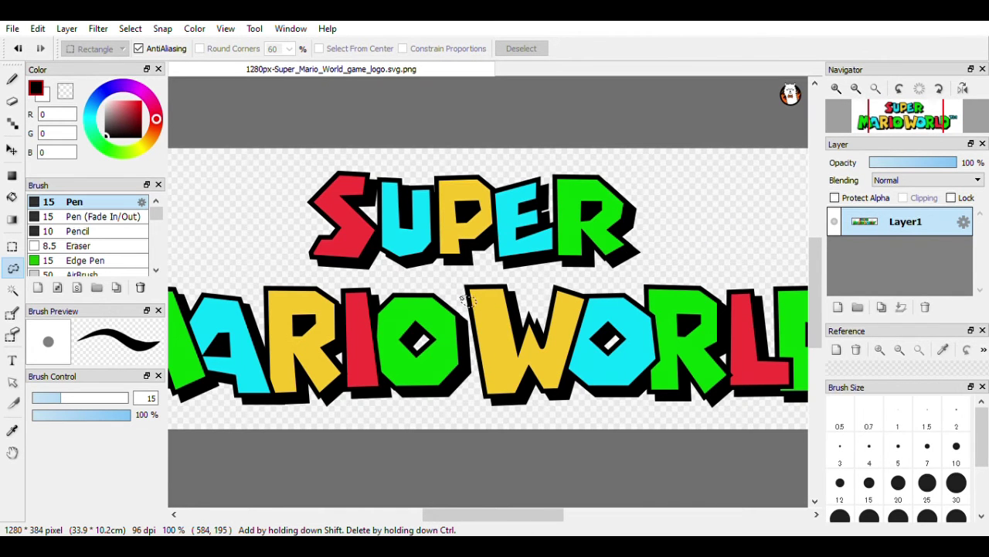
{"action": "scroll", "coordinate": [467, 300], "scroll_direction": "up", "scroll_amount": 1}
{"action": "scroll", "coordinate": [468, 300], "scroll_direction": "down", "scroll_amount": 2}
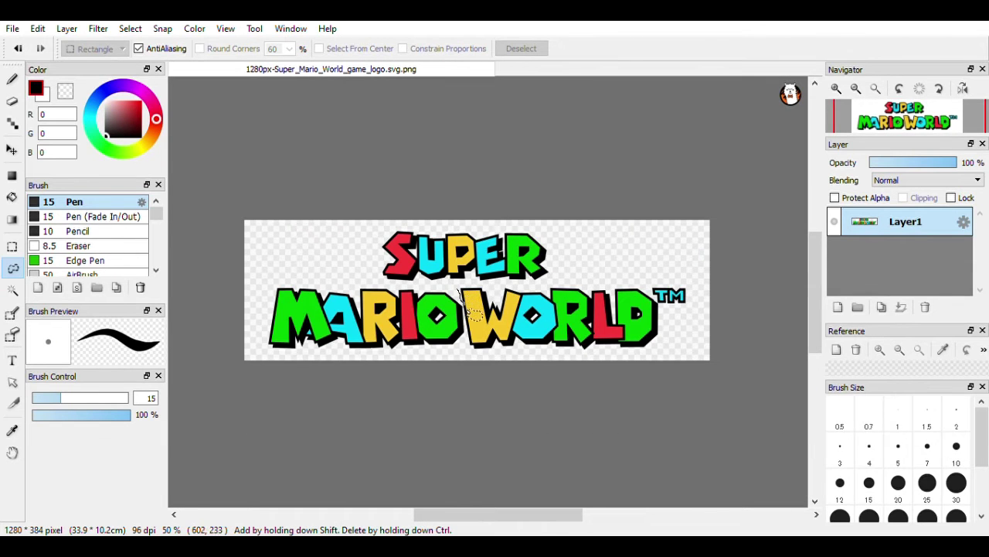
{"action": "key", "text": "ctrl+a"}
{"action": "key", "text": "ctrl+d"}
{"action": "mouse_move", "coordinate": [462, 292]}
{"action": "left_mouse_down"}
{"action": "mouse_move", "coordinate": [643, 403]}
{"action": "mouse_move", "coordinate": [705, 309]}
{"action": "mouse_move", "coordinate": [675, 318]}
{"action": "left_mouse_up"}
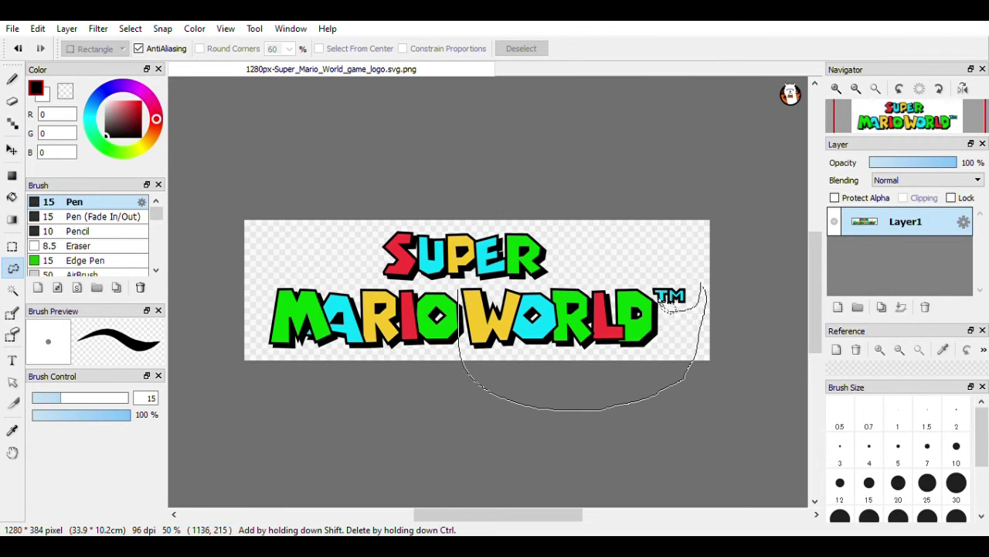
{"action": "left_click_drag", "start_coordinate": [627, 280], "coordinate": [603, 275]}
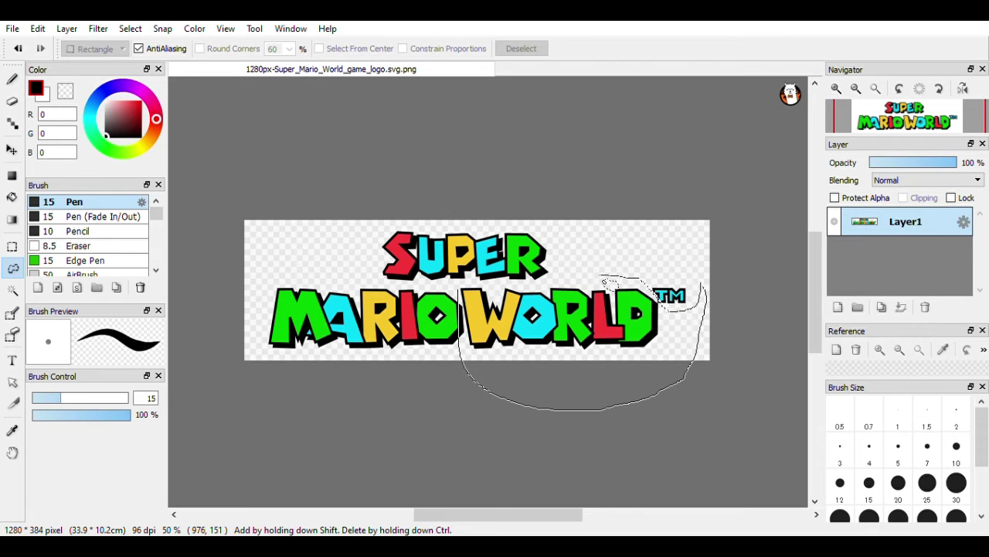
{"action": "left_click_drag", "start_coordinate": [560, 276], "coordinate": [550, 279]}
{"action": "left_click_drag", "start_coordinate": [529, 284], "coordinate": [483, 284]}
{"action": "mouse_move", "coordinate": [436, 285]}
{"action": "left_mouse_down"}
{"action": "mouse_move", "coordinate": [403, 276]}
{"action": "mouse_move", "coordinate": [374, 252]}
{"action": "mouse_move", "coordinate": [258, 222]}
{"action": "mouse_move", "coordinate": [241, 360]}
{"action": "mouse_move", "coordinate": [389, 388]}
{"action": "mouse_move", "coordinate": [435, 378]}
{"action": "mouse_move", "coordinate": [454, 344]}
{"action": "mouse_move", "coordinate": [452, 292]}
{"action": "left_mouse_up"}
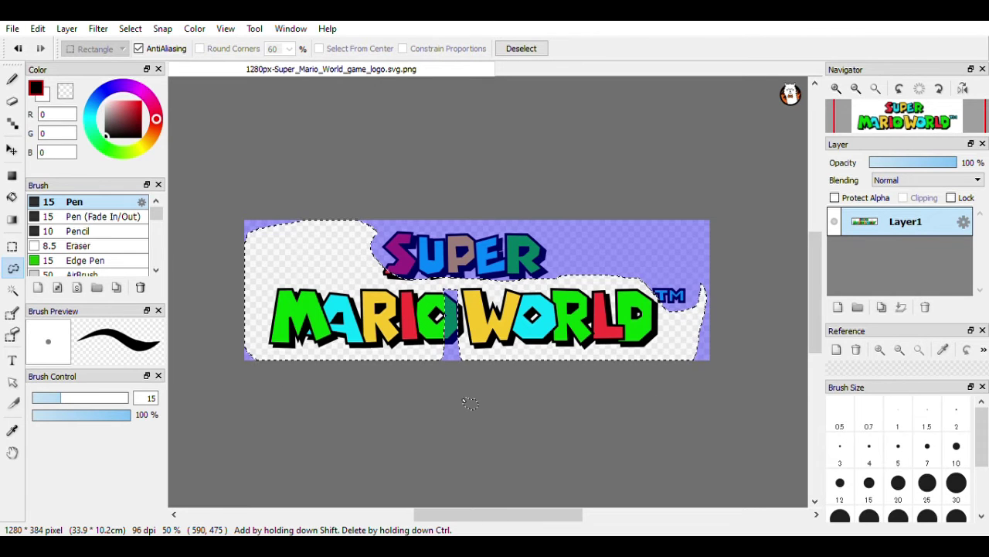
{"action": "key", "text": "ctrl+d"}
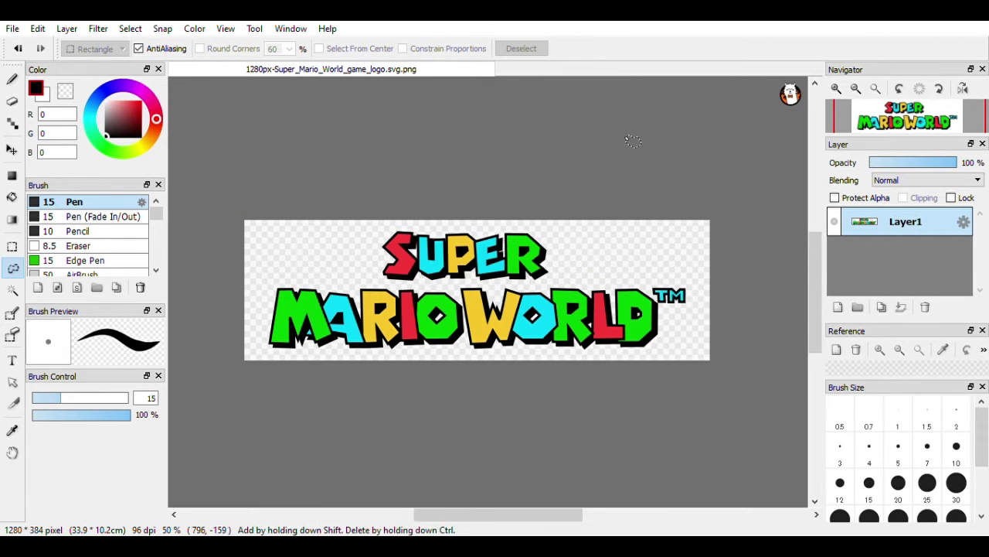
- Lasso the word WORLD and erase SUPER and MARIO with a size-1000 eraser
{"action": "mouse_move", "coordinate": [394, 225]}
{"action": "left_mouse_down"}
{"action": "mouse_move", "coordinate": [411, 417]}
{"action": "mouse_move", "coordinate": [467, 362]}
{"action": "mouse_move", "coordinate": [464, 302]}
{"action": "mouse_move", "coordinate": [610, 305]}
{"action": "mouse_move", "coordinate": [641, 293]}
{"action": "left_mouse_up"}
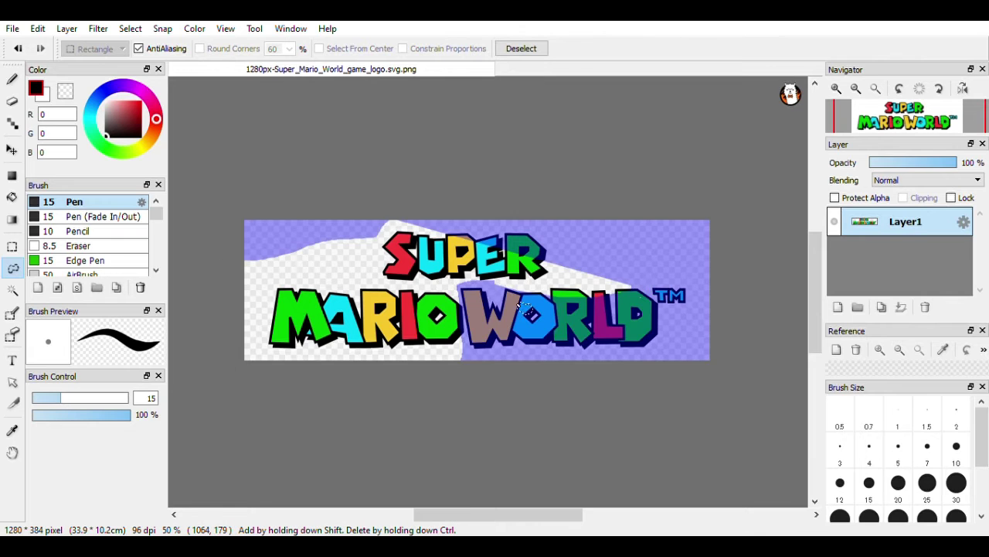
{"action": "key", "text": "ctrl+d"}
{"action": "mouse_move", "coordinate": [208, 184]}
{"action": "left_mouse_down"}
{"action": "mouse_move", "coordinate": [330, 417]}
{"action": "mouse_move", "coordinate": [463, 389]}
{"action": "left_mouse_up"}
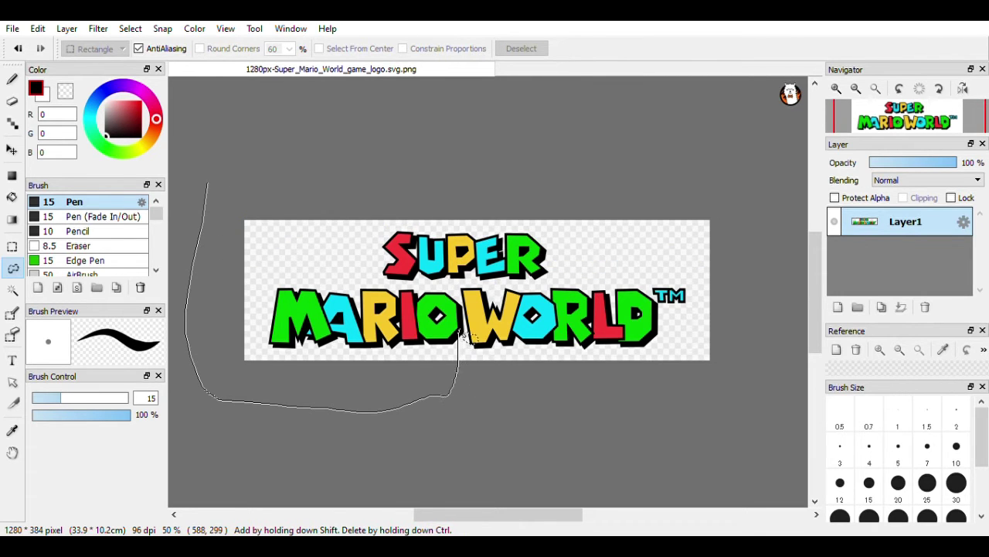
{"action": "mouse_move", "coordinate": [472, 286]}
{"action": "left_mouse_down"}
{"action": "mouse_move", "coordinate": [674, 289]}
{"action": "mouse_move", "coordinate": [748, 238]}
{"action": "mouse_move", "coordinate": [622, 103]}
{"action": "mouse_move", "coordinate": [266, 132]}
{"action": "left_mouse_up"}
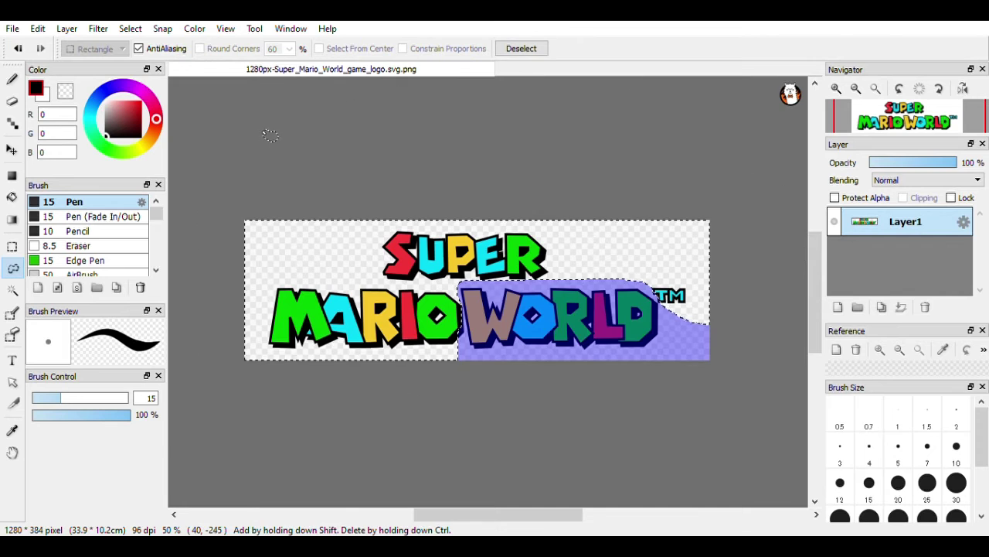
{"action": "left_click", "coordinate": [11, 101]}
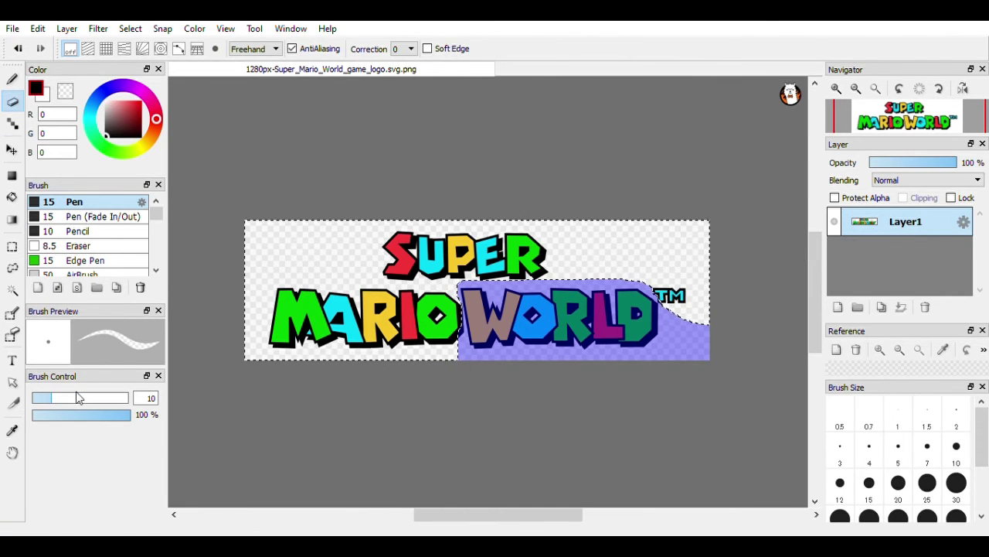
{"action": "left_click_drag", "start_coordinate": [77, 403], "coordinate": [279, 392]}
{"action": "mouse_move", "coordinate": [209, 339]}
{"action": "left_mouse_down"}
{"action": "mouse_move", "coordinate": [210, 327]}
{"action": "mouse_move", "coordinate": [613, 326]}
{"action": "left_mouse_up"}
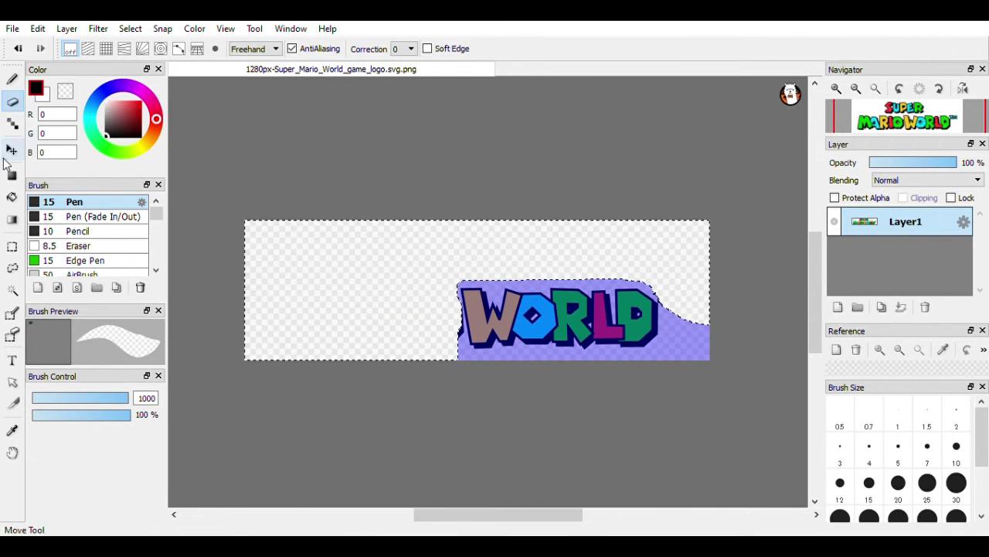
{"action": "left_click", "coordinate": [12, 79]}
{"action": "left_click", "coordinate": [12, 268]}
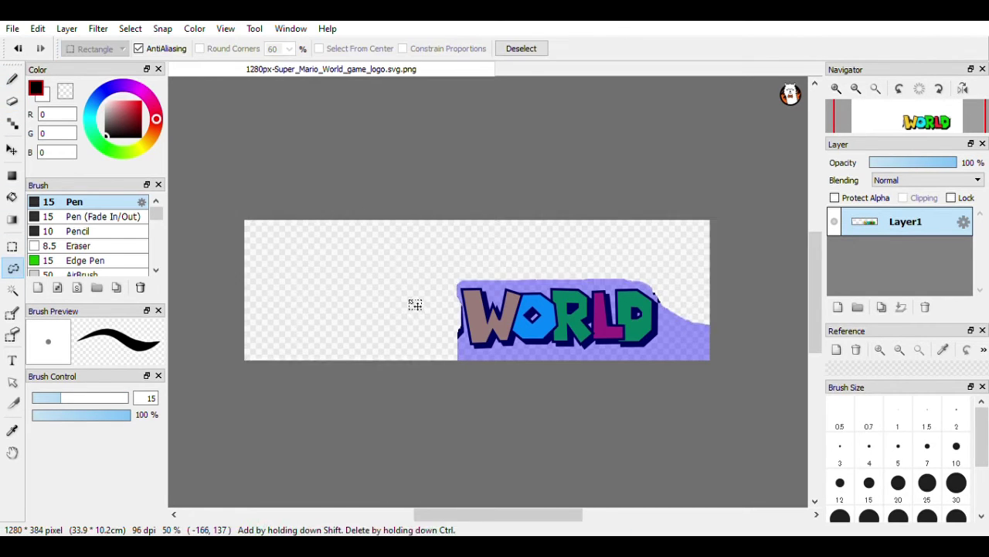
{"action": "left_click", "coordinate": [419, 313]}
- Select and erase the stray black mark left of the W
{"action": "scroll", "coordinate": [541, 354], "scroll_direction": "down", "scroll_amount": 1}
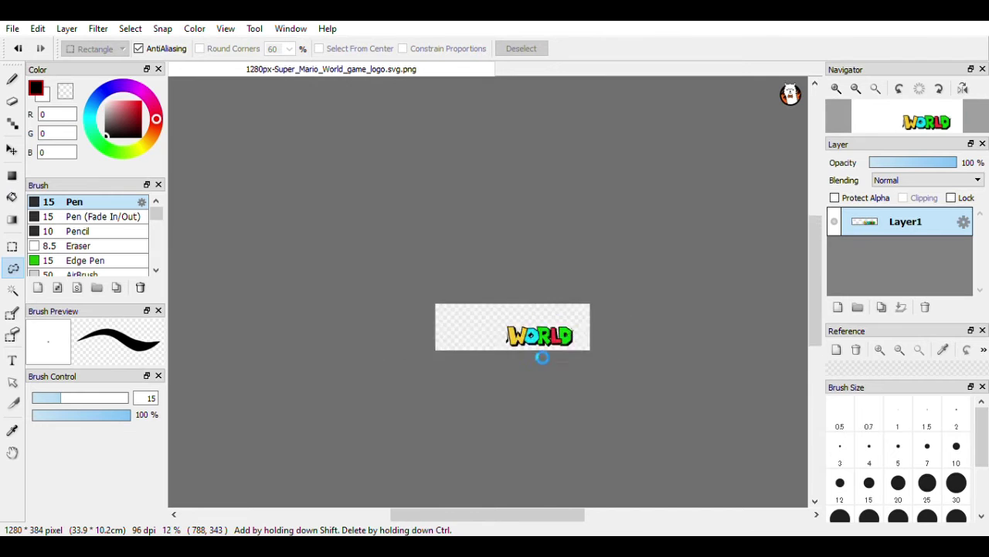
{"action": "scroll", "coordinate": [541, 354], "scroll_direction": "up", "scroll_amount": 3}
{"action": "scroll", "coordinate": [541, 355], "scroll_direction": "down", "scroll_amount": 1}
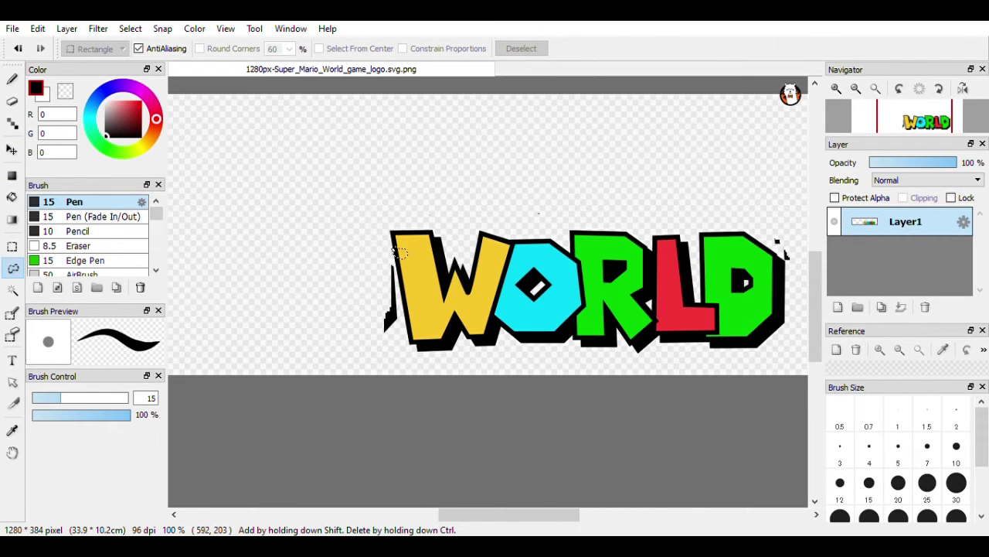
{"action": "scroll", "coordinate": [396, 268], "scroll_direction": "down", "scroll_amount": 2}
{"action": "scroll", "coordinate": [395, 268], "scroll_direction": "up", "scroll_amount": 4}
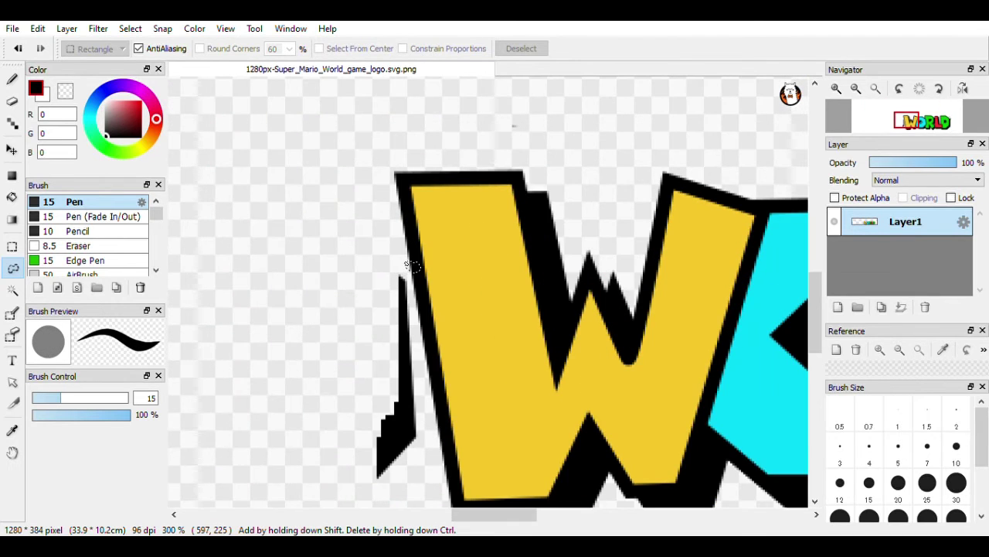
{"action": "mouse_move", "coordinate": [412, 279]}
{"action": "left_mouse_down"}
{"action": "mouse_move", "coordinate": [430, 474]}
{"action": "mouse_move", "coordinate": [442, 442]}
{"action": "left_mouse_up"}
{"action": "left_click", "coordinate": [431, 397]}
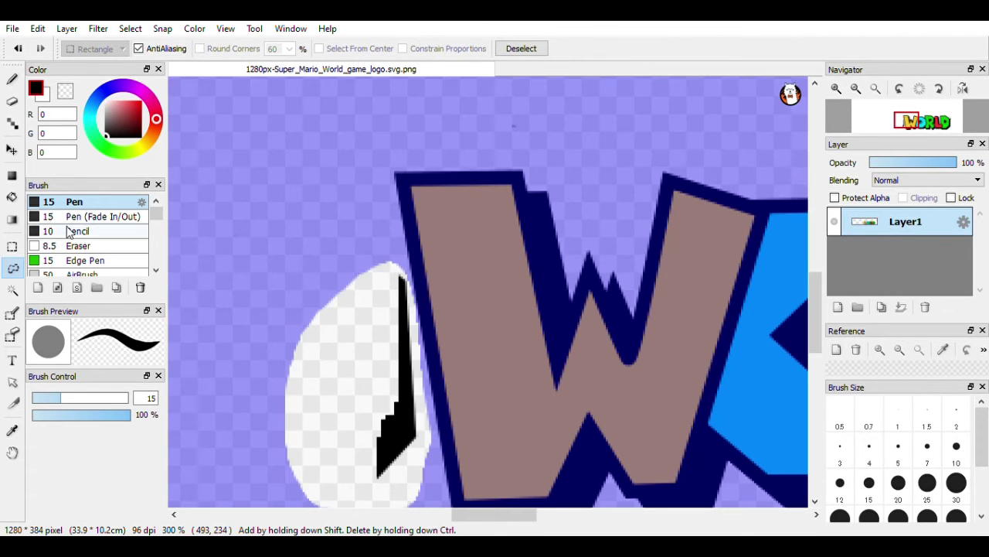
{"action": "key", "text": "e"}
{"action": "left_click", "coordinate": [319, 407]}
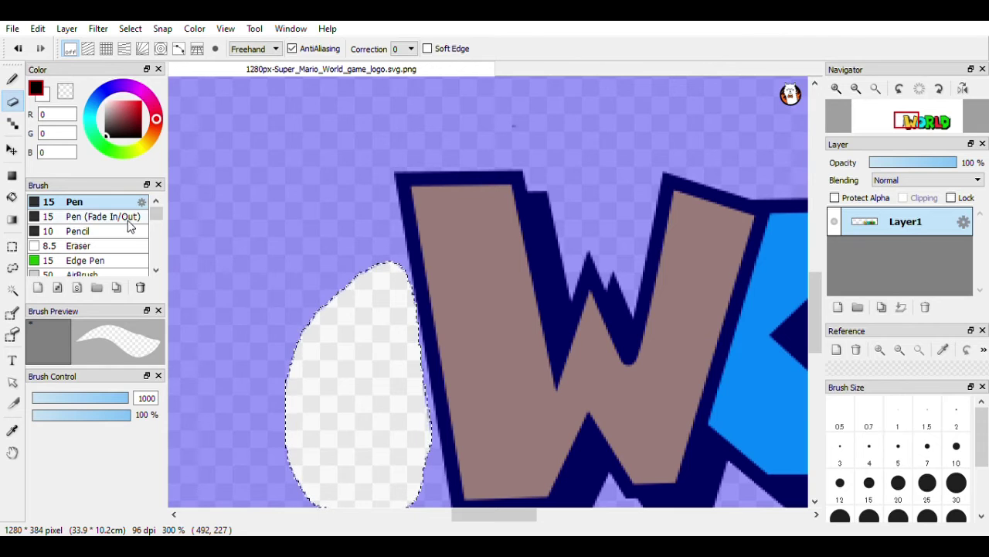
{"action": "left_click", "coordinate": [12, 248]}
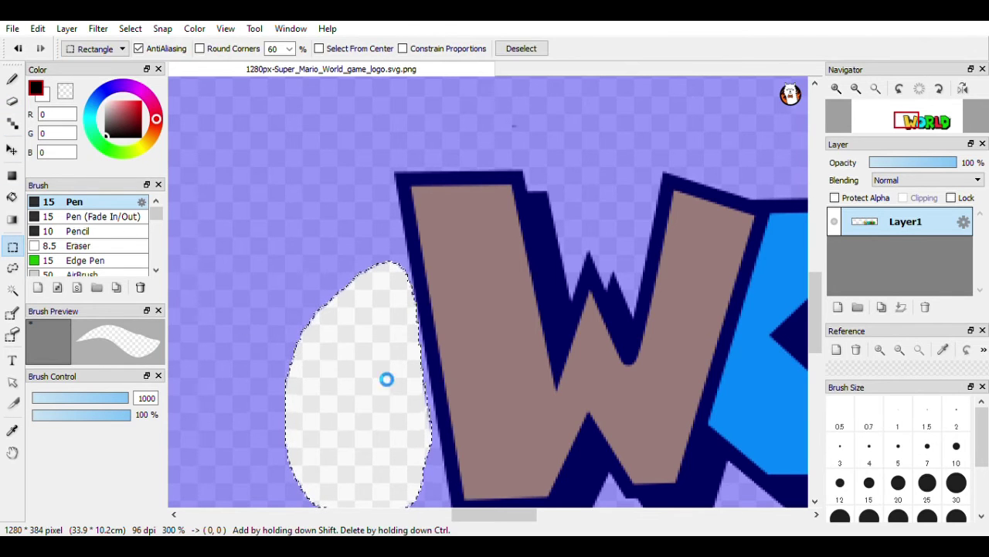
{"action": "left_click", "coordinate": [380, 371]}
- Lasso and erase the stray black marks beside the D
{"action": "scroll", "coordinate": [379, 371], "scroll_direction": "up", "scroll_amount": 3}
{"action": "scroll", "coordinate": [380, 371], "scroll_direction": "down", "scroll_amount": 5}
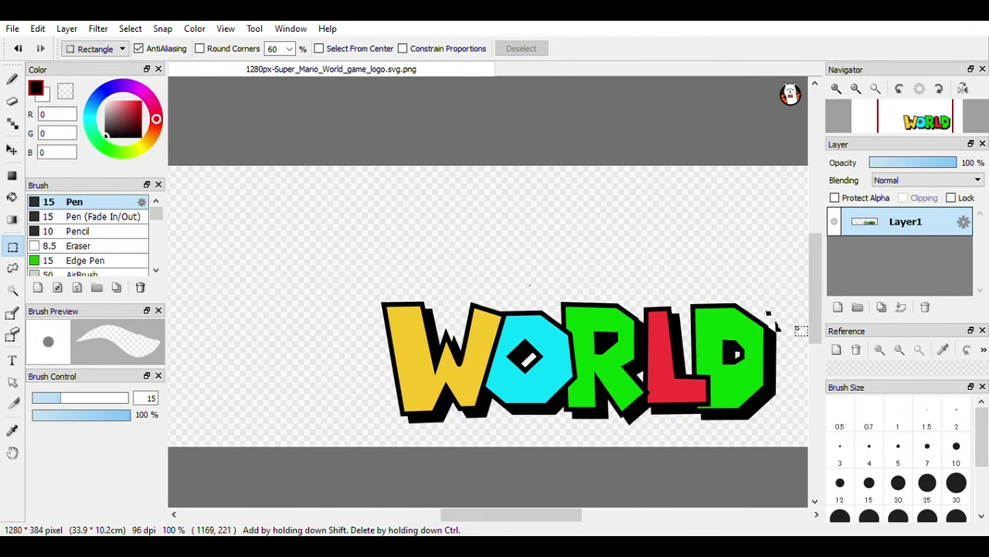
{"action": "scroll", "coordinate": [774, 328], "scroll_direction": "up", "scroll_amount": 5}
{"action": "scroll", "coordinate": [775, 328], "scroll_direction": "down", "scroll_amount": 2}
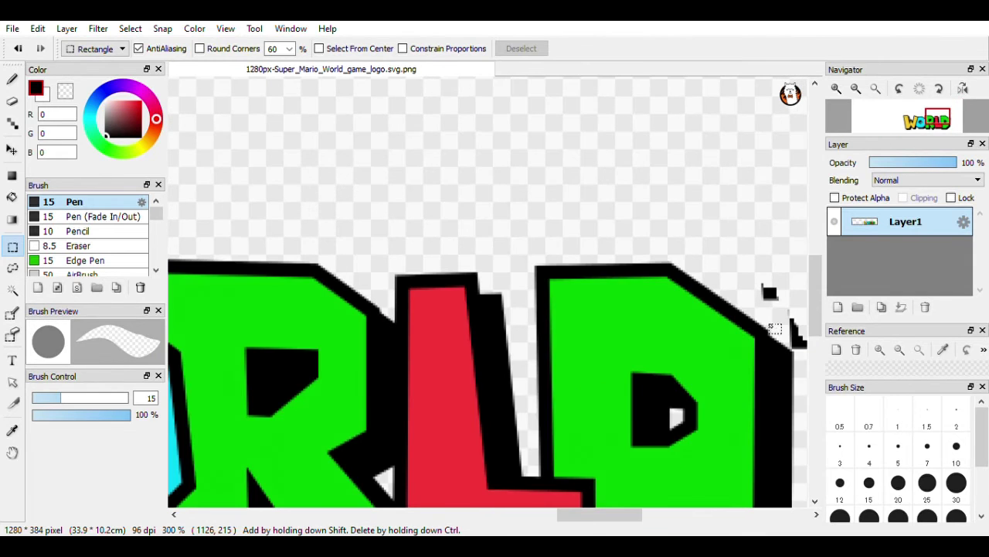
{"action": "left_click_drag", "start_coordinate": [616, 515], "coordinate": [641, 515]}
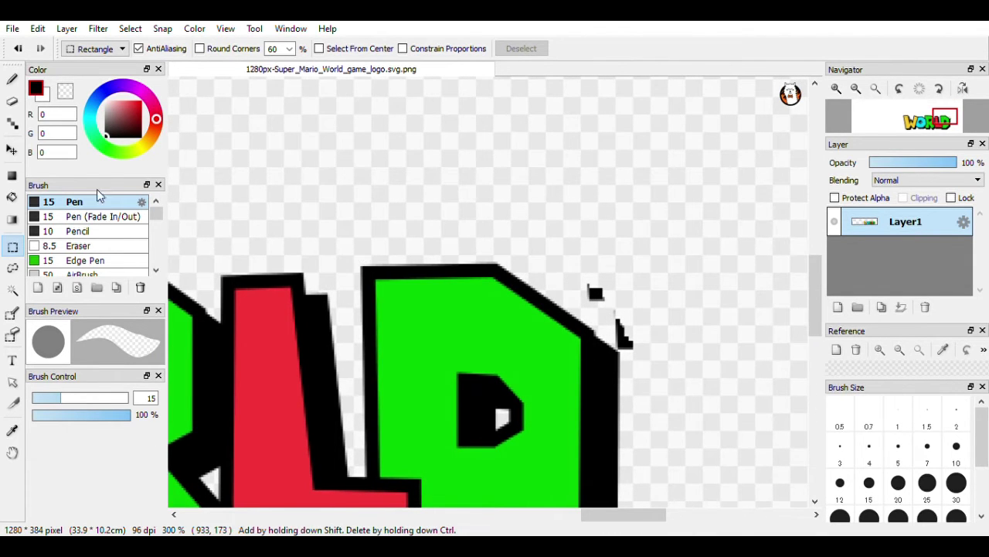
{"action": "left_click", "coordinate": [14, 268]}
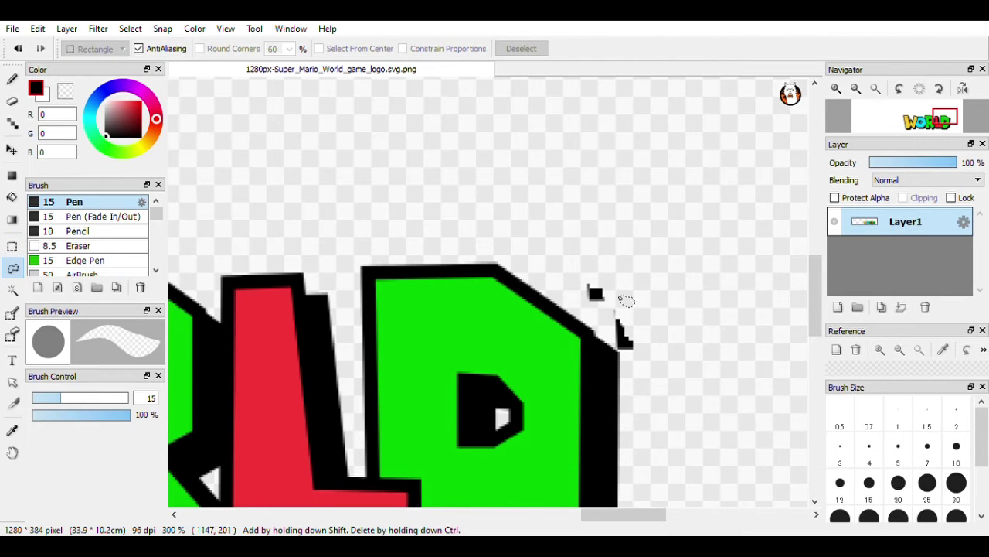
{"action": "mouse_move", "coordinate": [574, 293]}
{"action": "left_mouse_down"}
{"action": "mouse_move", "coordinate": [605, 325]}
{"action": "mouse_move", "coordinate": [587, 239]}
{"action": "left_mouse_up"}
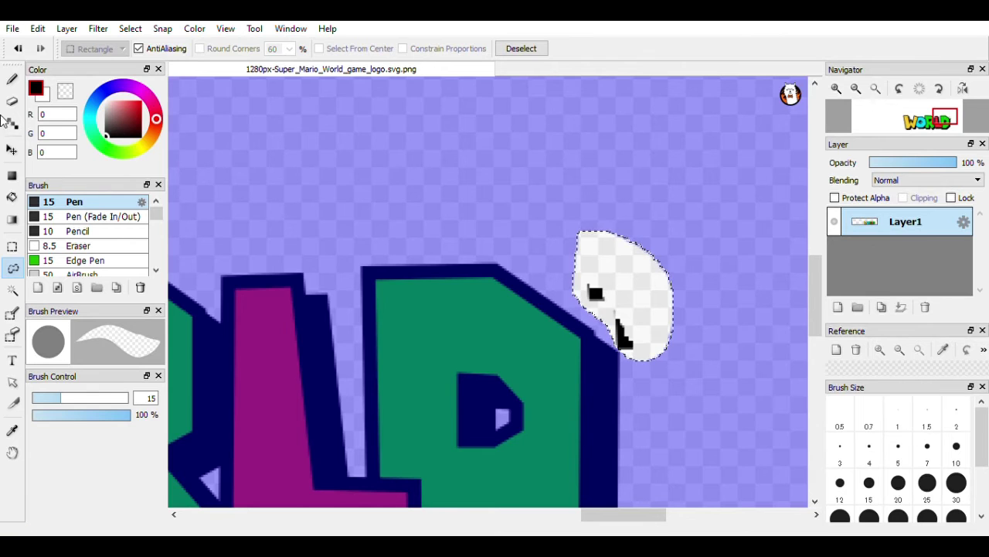
{"action": "left_click", "coordinate": [11, 102]}
{"action": "left_click", "coordinate": [600, 265]}
{"action": "scroll", "coordinate": [402, 313], "scroll_direction": "up", "scroll_amount": 1}
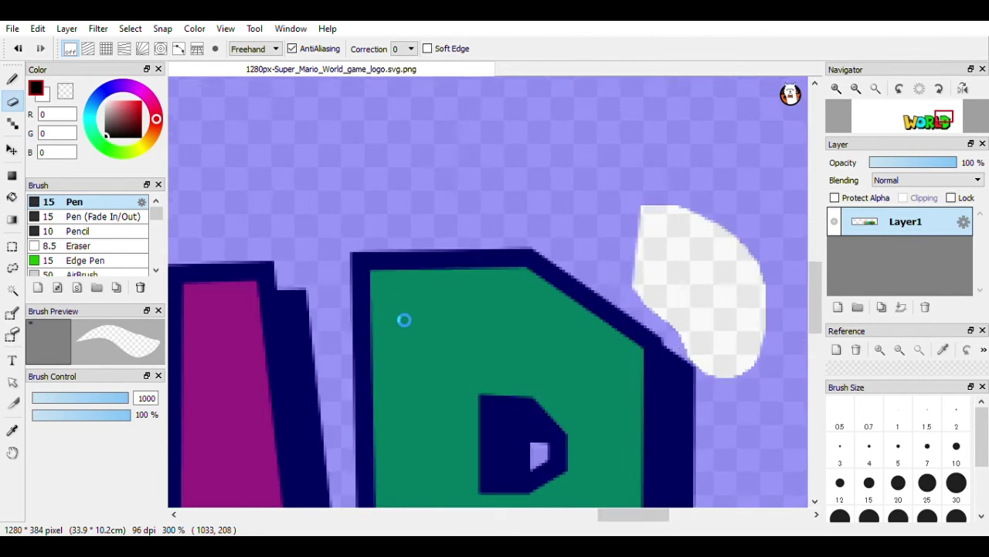
{"action": "scroll", "coordinate": [402, 313], "scroll_direction": "down", "scroll_amount": 5}
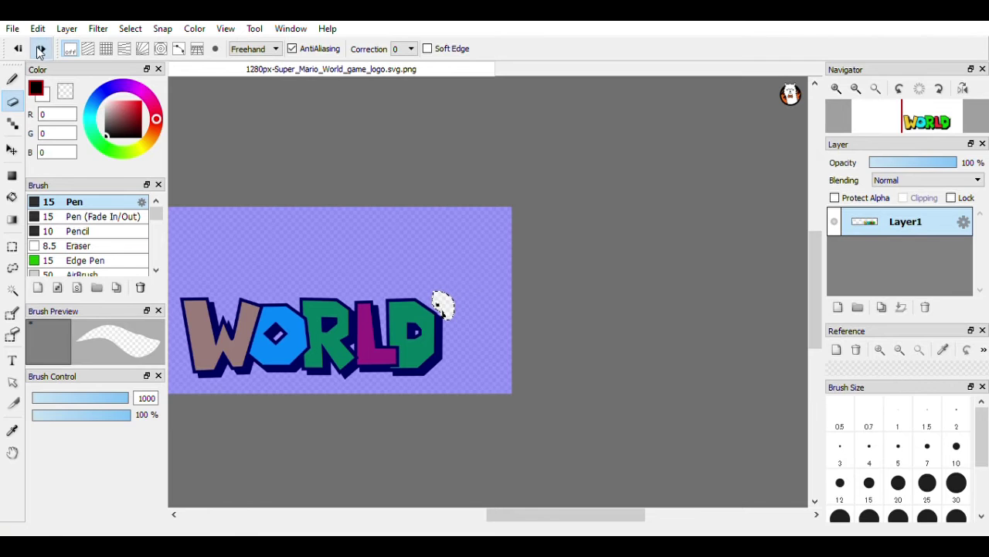
{"action": "left_click", "coordinate": [12, 262]}
{"action": "left_click", "coordinate": [342, 281]}
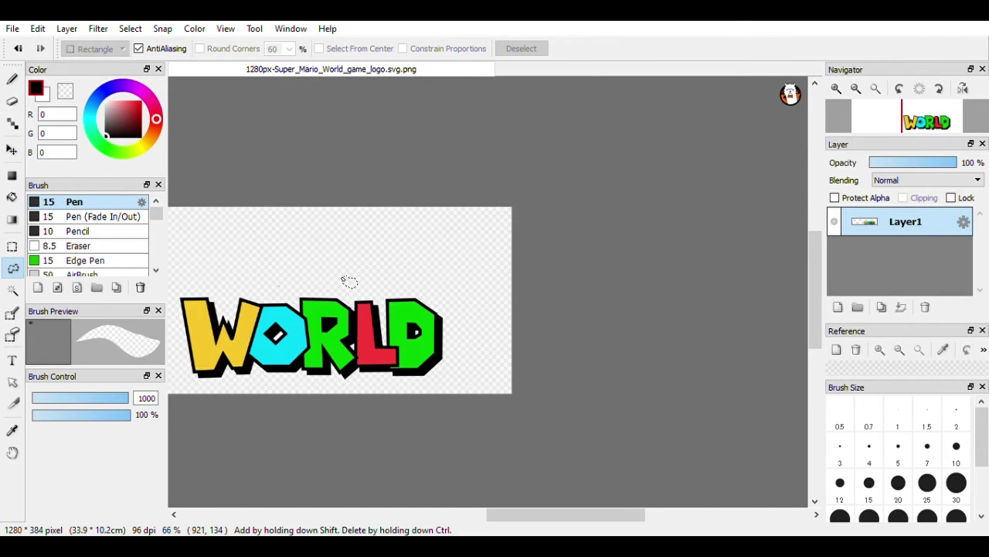
- Draw test pen scribbles across the canvas, then undo them
{"action": "scroll", "coordinate": [347, 281], "scroll_direction": "down", "scroll_amount": 1}
{"action": "mouse_move", "coordinate": [541, 514]}
{"action": "left_mouse_down"}
{"action": "mouse_move", "coordinate": [465, 514]}
{"action": "mouse_move", "coordinate": [474, 515]}
{"action": "left_mouse_up"}
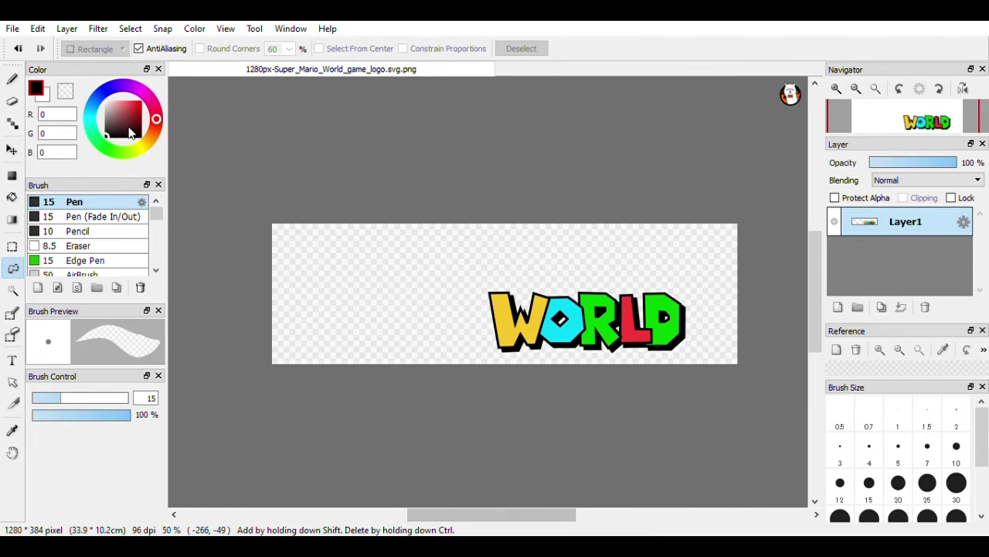
{"action": "left_click", "coordinate": [12, 79]}
{"action": "left_click_drag", "start_coordinate": [317, 278], "coordinate": [479, 224]}
{"action": "left_click_drag", "start_coordinate": [272, 318], "coordinate": [607, 226]}
{"action": "mouse_move", "coordinate": [499, 358]}
{"action": "left_mouse_down"}
{"action": "mouse_move", "coordinate": [708, 233]}
{"action": "mouse_move", "coordinate": [737, 297]}
{"action": "left_mouse_up"}
{"action": "left_click", "coordinate": [18, 48]}
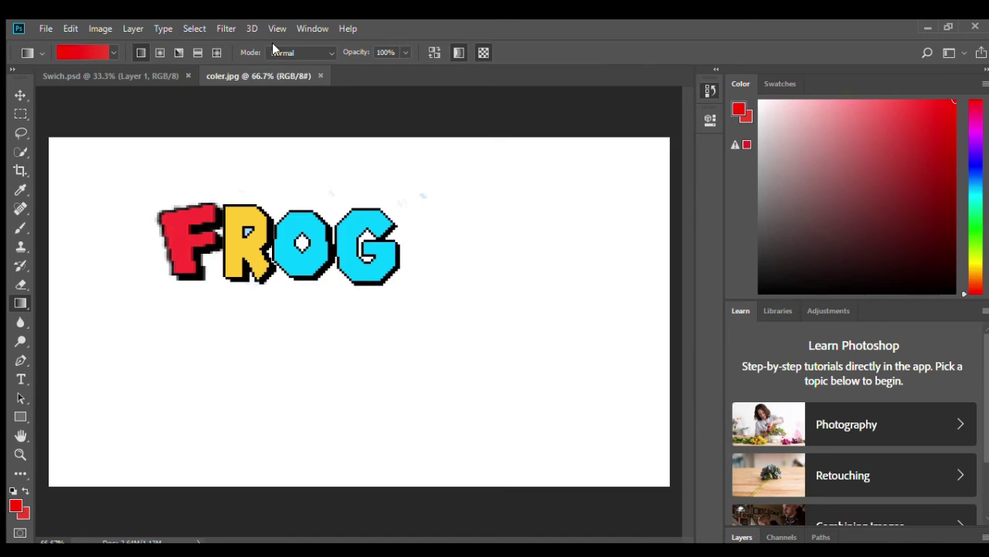
- Box-select around FROG, then erase the faint specks above the O
{"action": "left_click", "coordinate": [20, 114]}
{"action": "left_click_drag", "start_coordinate": [135, 202], "coordinate": [317, 205]}
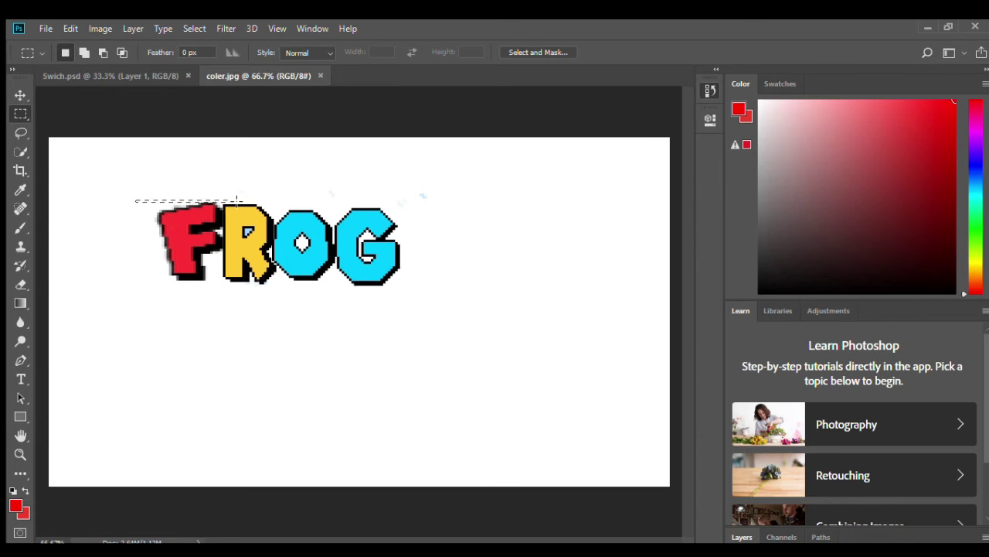
{"action": "mouse_move", "coordinate": [317, 204]}
{"action": "left_mouse_down"}
{"action": "mouse_move", "coordinate": [401, 270]}
{"action": "mouse_move", "coordinate": [403, 290]}
{"action": "left_mouse_up"}
{"action": "mouse_move", "coordinate": [290, 233]}
{"action": "left_mouse_down"}
{"action": "mouse_move", "coordinate": [302, 301]}
{"action": "mouse_move", "coordinate": [466, 370]}
{"action": "mouse_move", "coordinate": [459, 289]}
{"action": "mouse_move", "coordinate": [574, 148]}
{"action": "mouse_move", "coordinate": [457, 222]}
{"action": "left_mouse_up"}
{"action": "left_click", "coordinate": [430, 389]}
{"action": "left_click", "coordinate": [17, 285]}
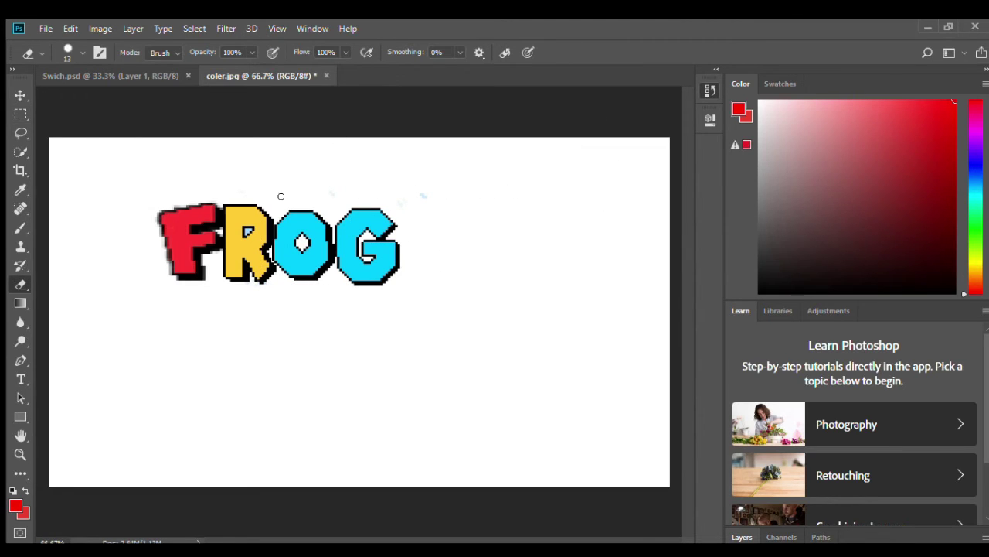
{"action": "mouse_move", "coordinate": [335, 197]}
{"action": "left_mouse_down"}
{"action": "mouse_move", "coordinate": [321, 184]}
{"action": "mouse_move", "coordinate": [347, 193]}
{"action": "left_mouse_up"}
- Set the background colour to white and erase the red mark above FROG
{"action": "left_click", "coordinate": [748, 115]}
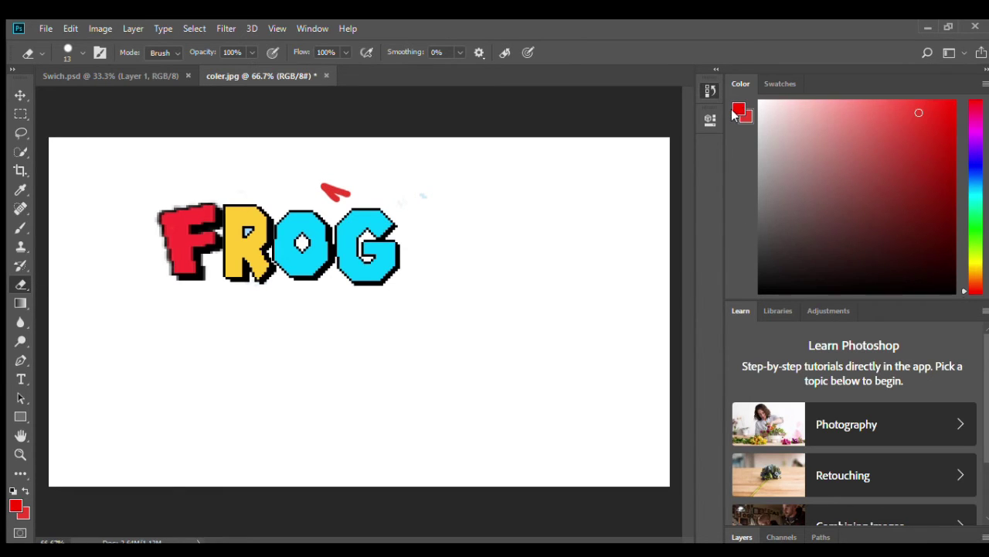
{"action": "left_click_drag", "start_coordinate": [828, 142], "coordinate": [759, 101]}
{"action": "key", "text": "i"}
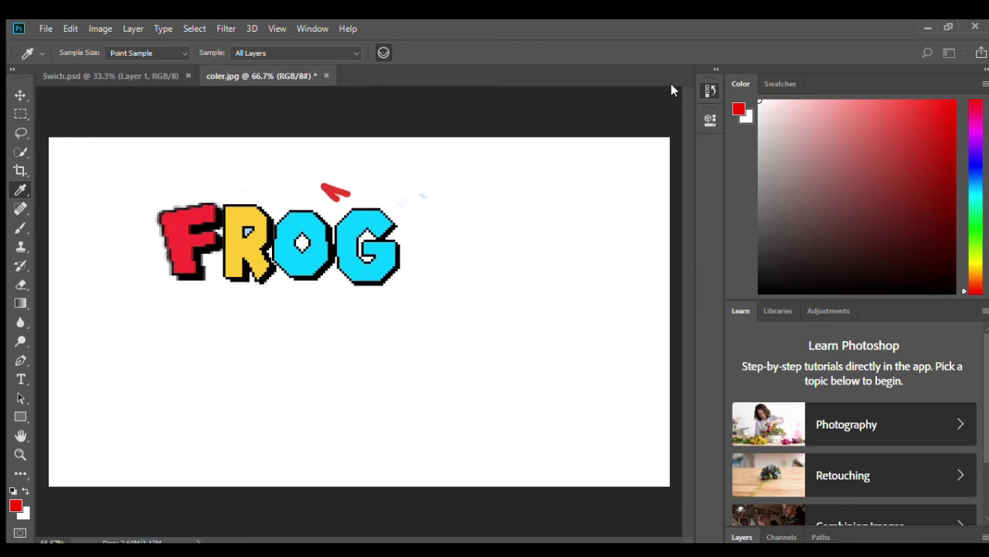
{"action": "key", "text": "e"}
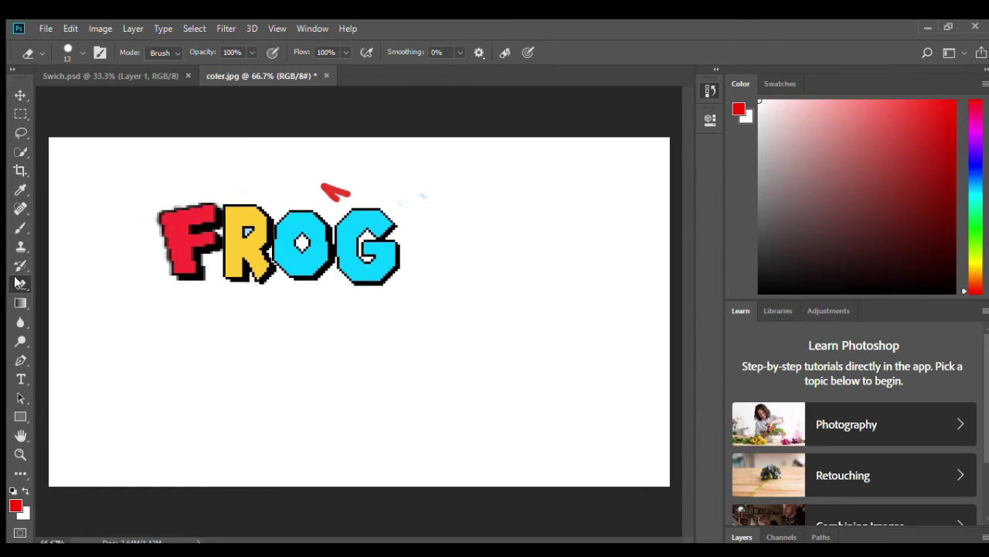
{"action": "mouse_move", "coordinate": [348, 189]}
{"action": "left_mouse_down"}
{"action": "mouse_move", "coordinate": [325, 189]}
{"action": "mouse_move", "coordinate": [347, 193]}
{"action": "left_mouse_up"}
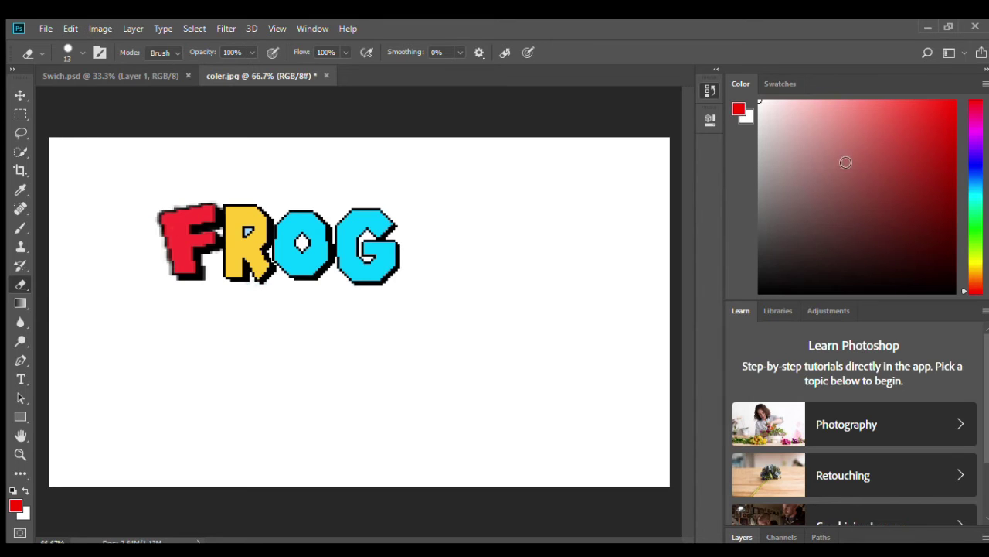
{"action": "left_click", "coordinate": [20, 231]}
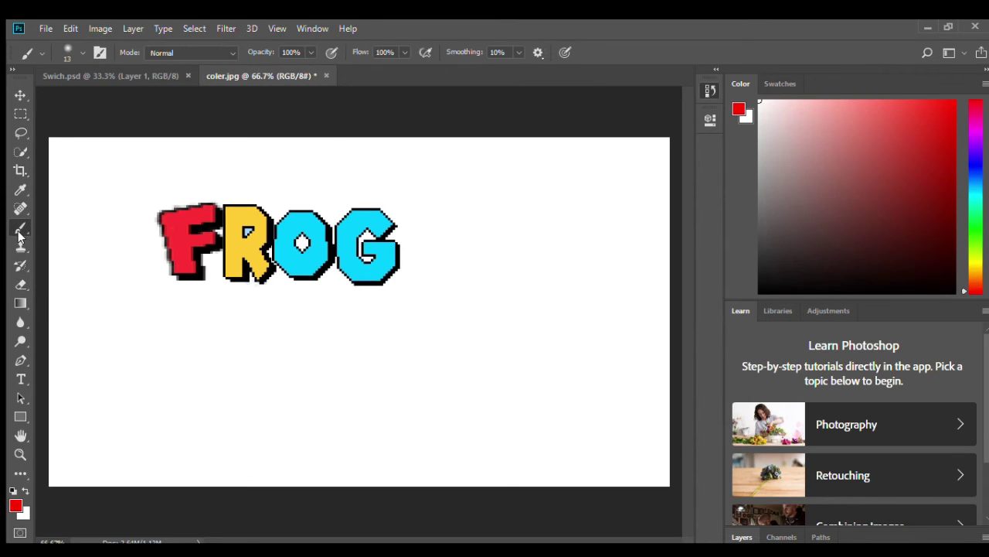
- After an undone test stroke, set the foreground colour to white and marquee-select the FROG lettering
{"action": "left_click_drag", "start_coordinate": [110, 191], "coordinate": [93, 273]}
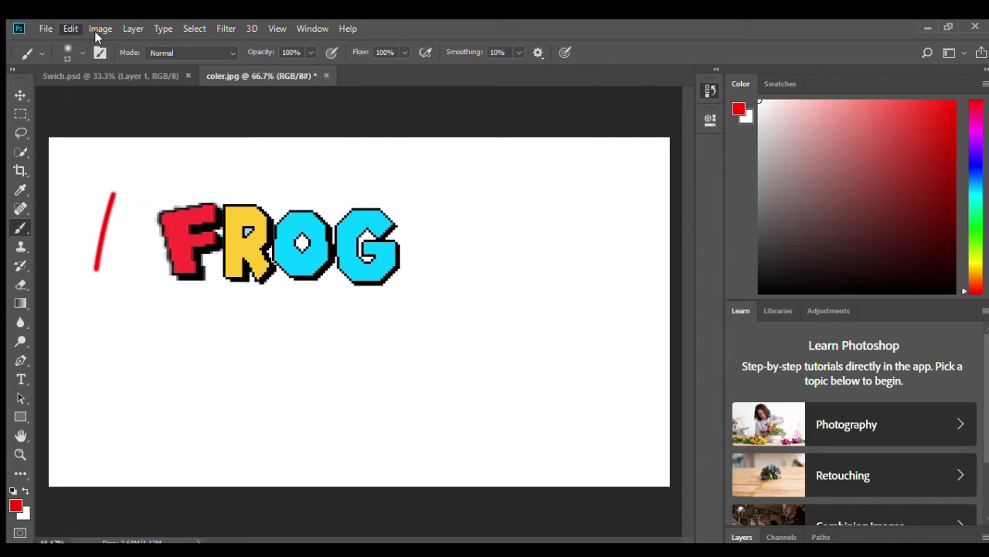
{"action": "key", "text": "ctrl+z"}
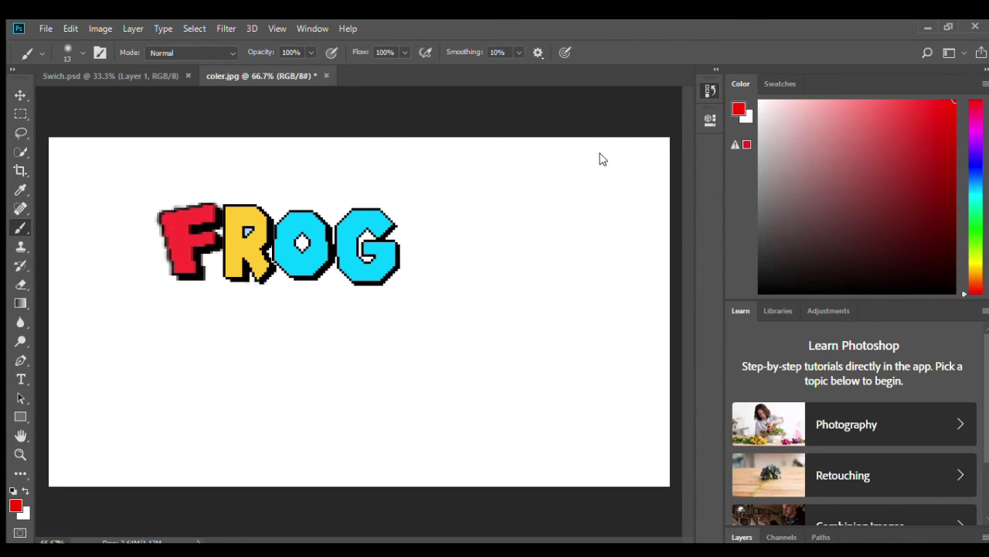
{"action": "left_click_drag", "start_coordinate": [828, 145], "coordinate": [758, 100]}
{"action": "left_click", "coordinate": [21, 114]}
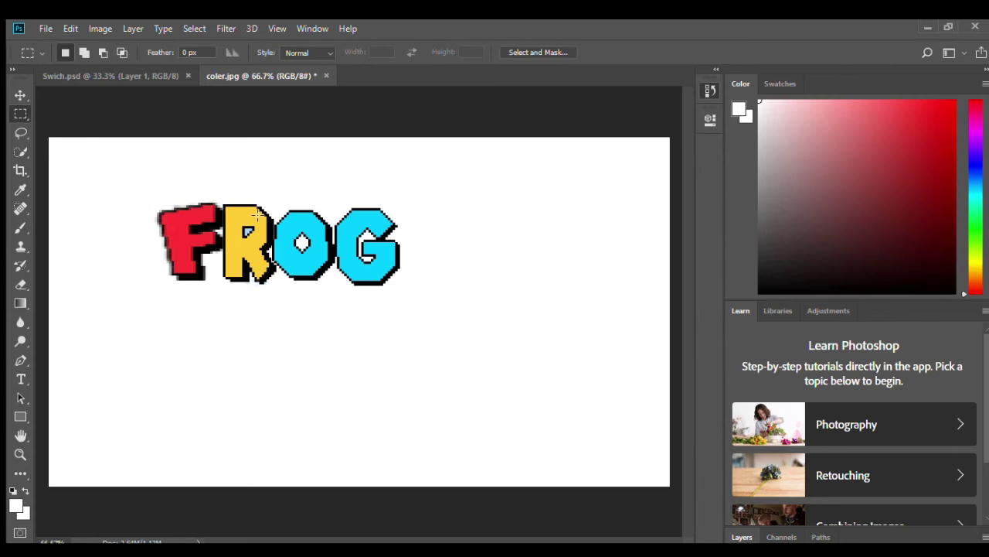
{"action": "left_click_drag", "start_coordinate": [404, 195], "coordinate": [438, 298]}
{"action": "left_click_drag", "start_coordinate": [290, 232], "coordinate": [275, 230]}
- Paste the FROG logo onto the Switch cover, then undo the paste
{"action": "left_click", "coordinate": [112, 75]}
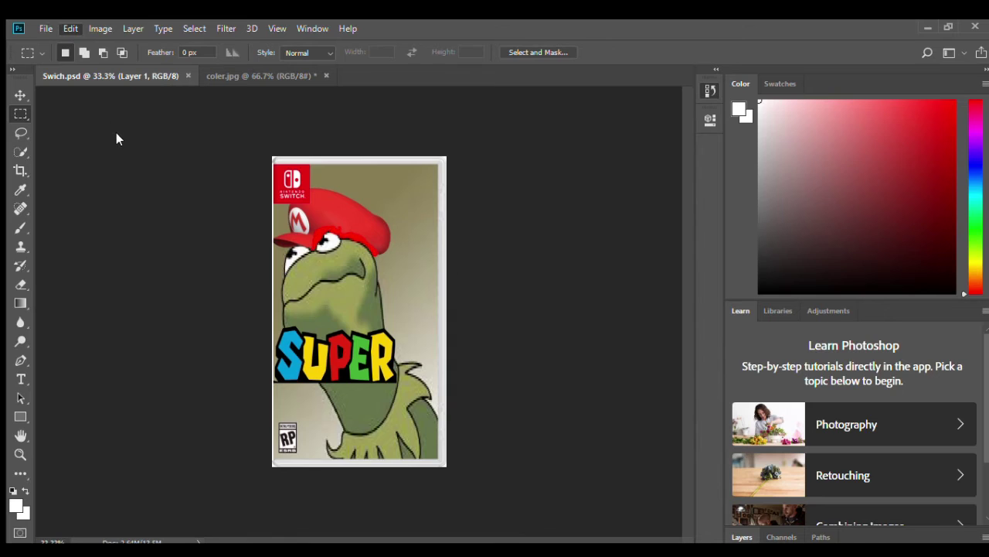
{"action": "key", "text": "ctrl+v"}
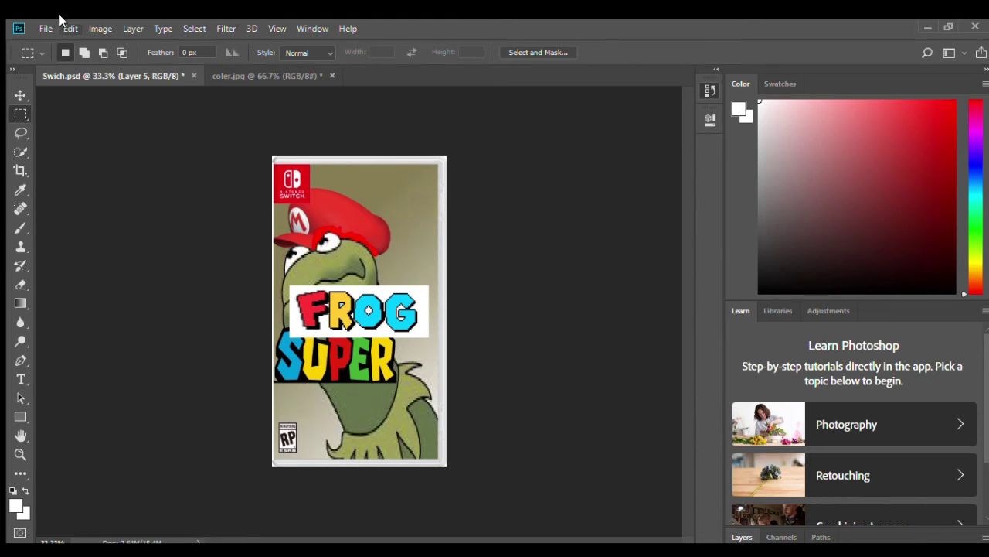
{"action": "key", "text": "ctrl+z"}
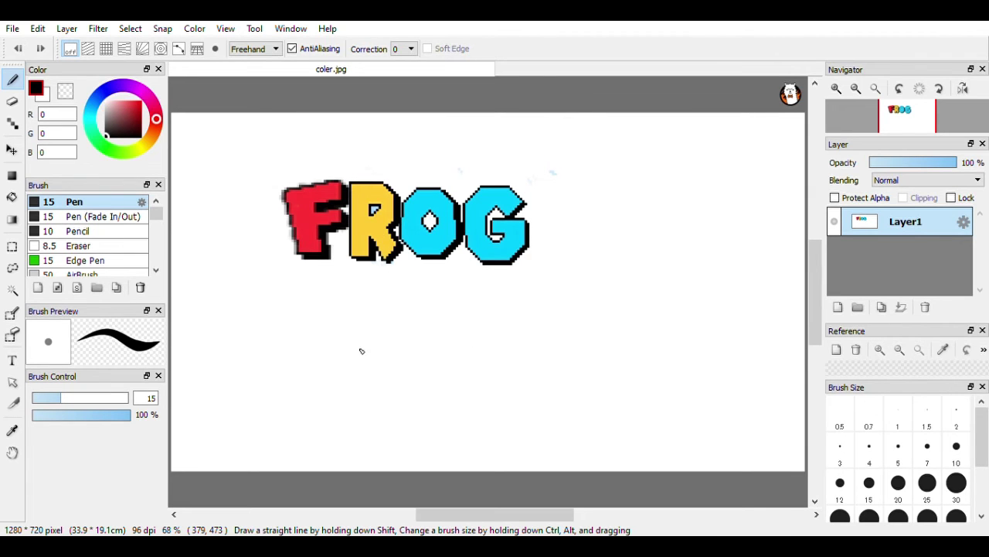
- Bucket-fill the white background around FROG with the transparent colour
{"action": "left_click", "coordinate": [66, 92]}
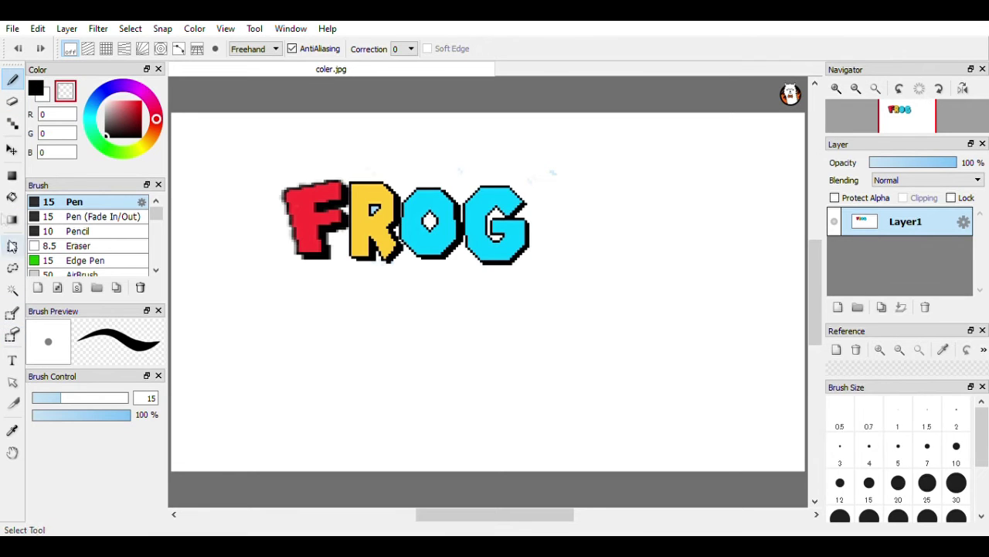
{"action": "left_click", "coordinate": [12, 197]}
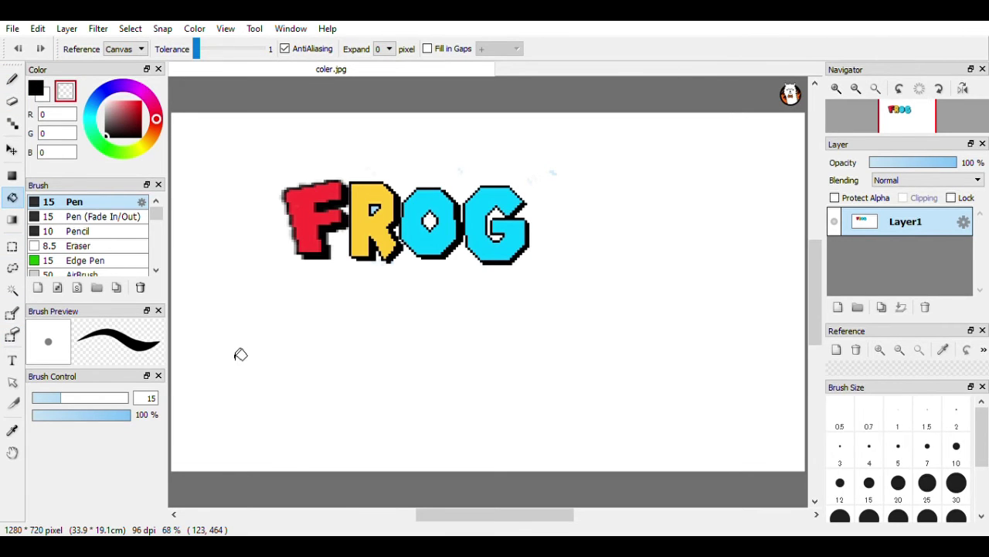
{"action": "left_click", "coordinate": [348, 361]}
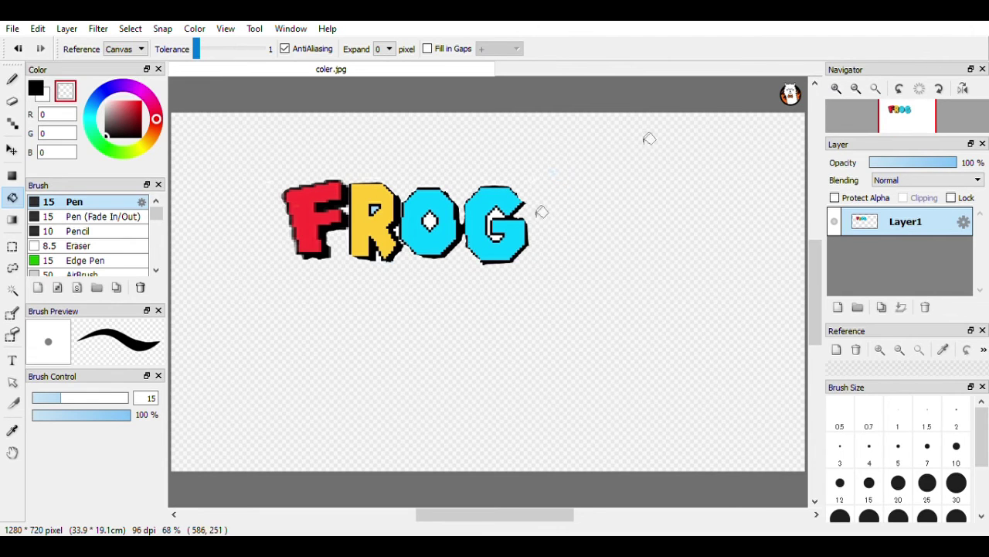
- Draw test pen strokes across the R, O and G, then undo them
{"action": "left_click", "coordinate": [12, 78]}
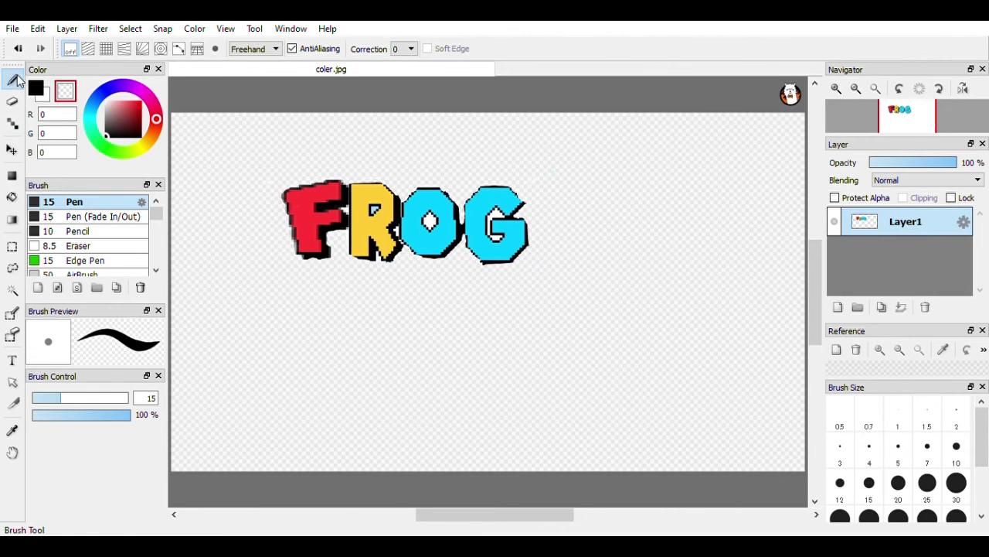
{"action": "left_click_drag", "start_coordinate": [356, 259], "coordinate": [406, 211]}
{"action": "left_click_drag", "start_coordinate": [410, 255], "coordinate": [522, 193]}
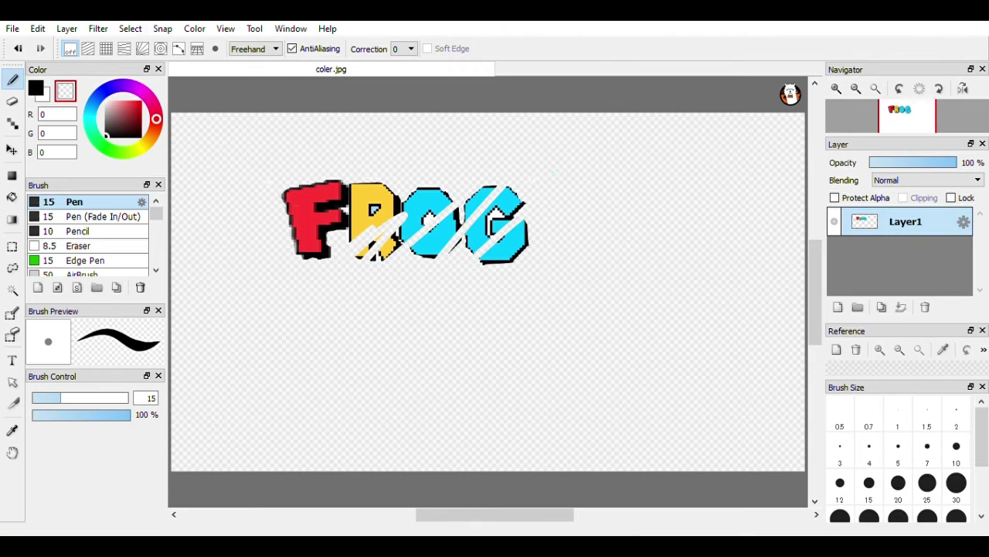
{"action": "left_click", "coordinate": [18, 48]}
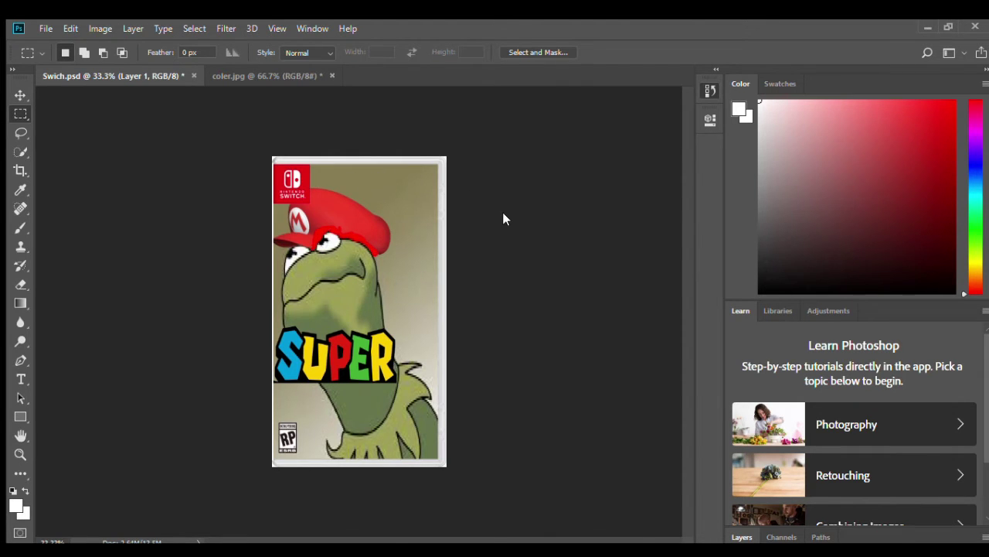
- Bring up the FROG image and reload it without its current selection
{"action": "left_click", "coordinate": [239, 71]}
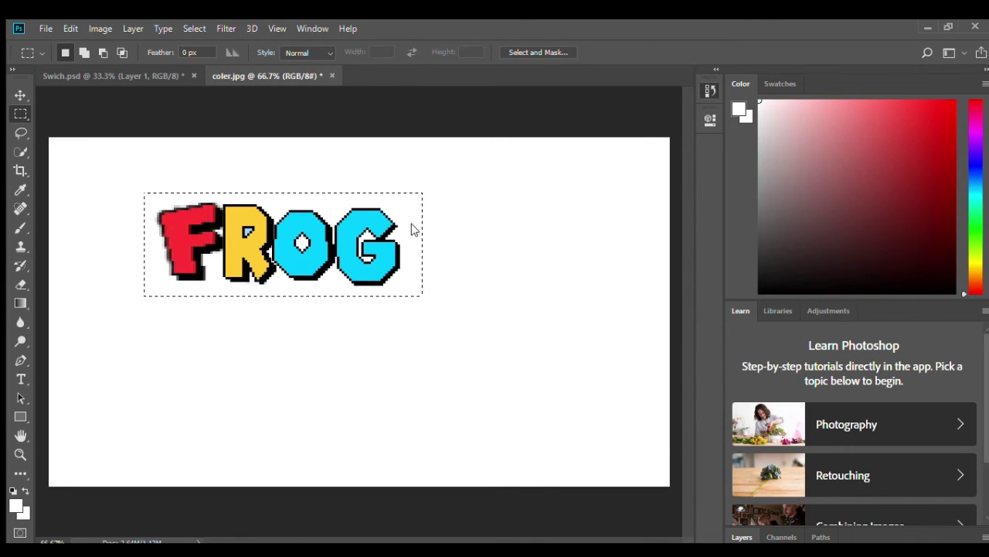
{"action": "key", "text": "h"}
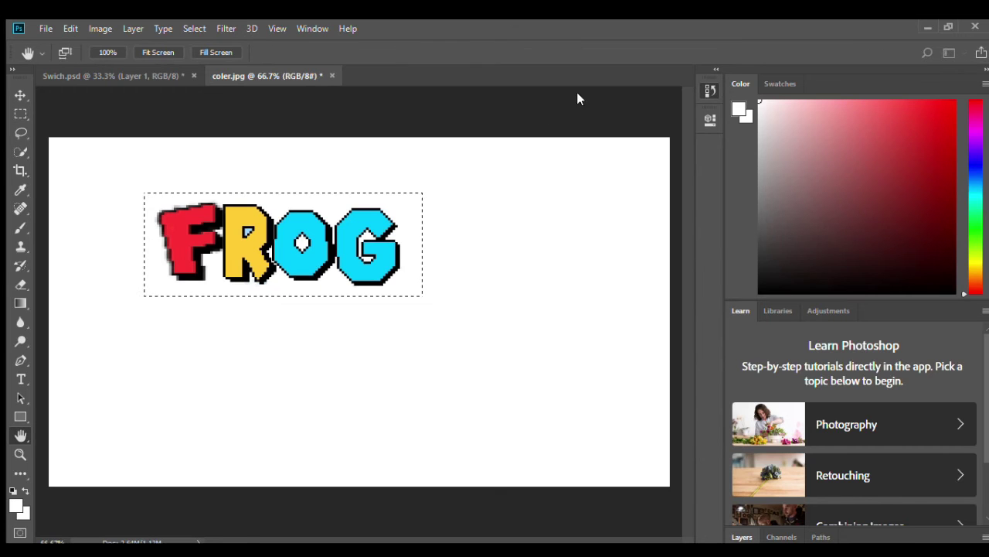
{"action": "key", "text": "m"}
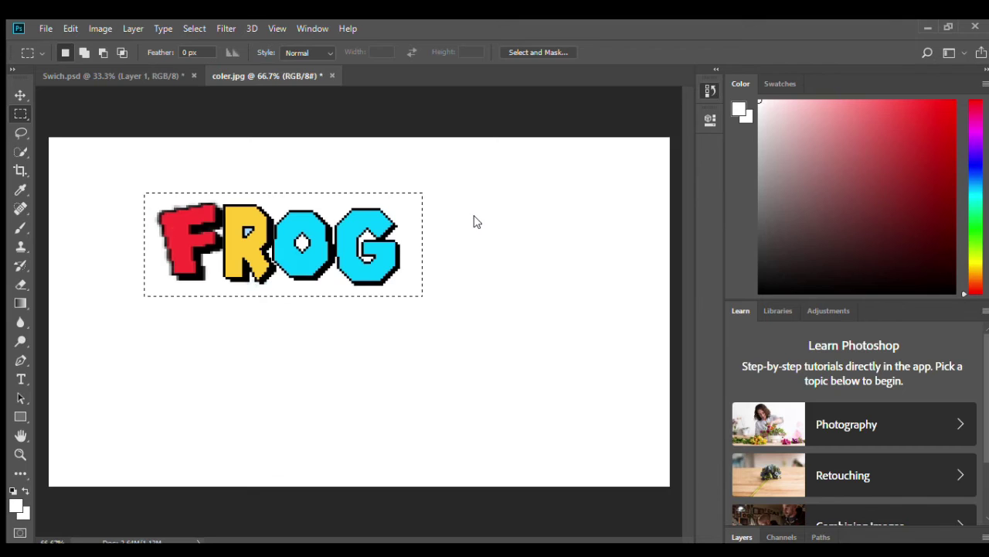
{"action": "key", "text": "ctrl+w"}
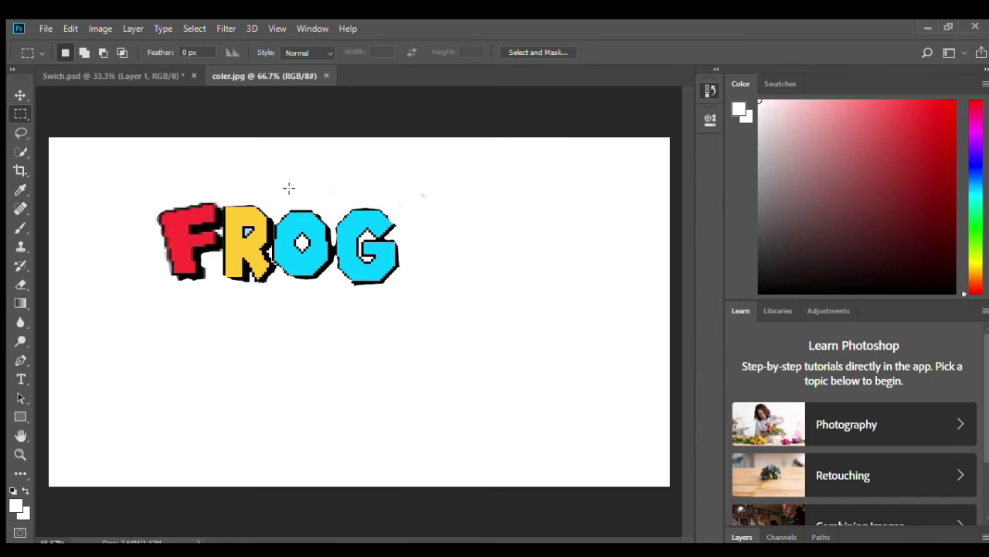
- Quick-select the white background around the FROG letters, restarting the selection once
{"action": "left_click", "coordinate": [21, 151]}
{"action": "left_click_drag", "start_coordinate": [157, 201], "coordinate": [178, 238]}
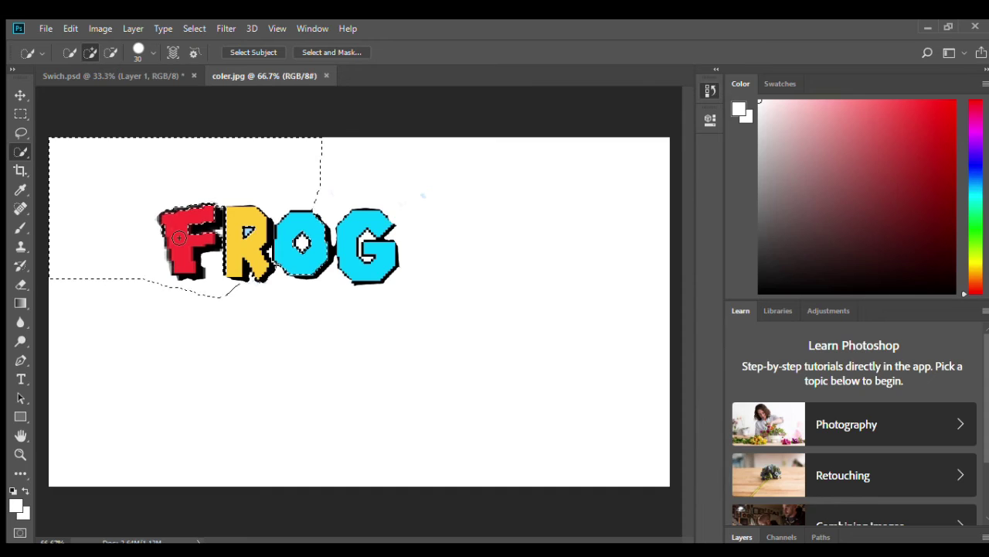
{"action": "left_click_drag", "start_coordinate": [178, 238], "coordinate": [397, 287]}
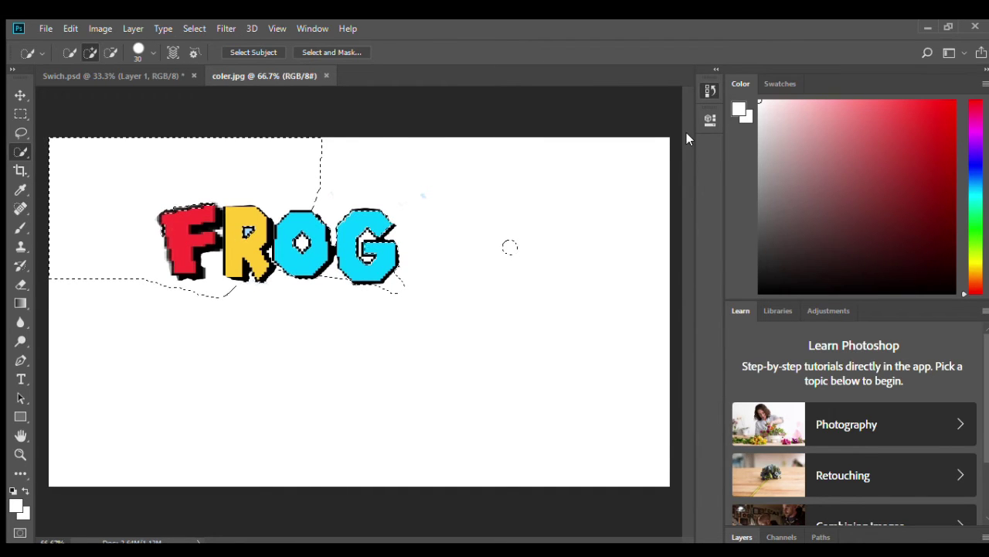
{"action": "key", "text": "ctrl+x"}
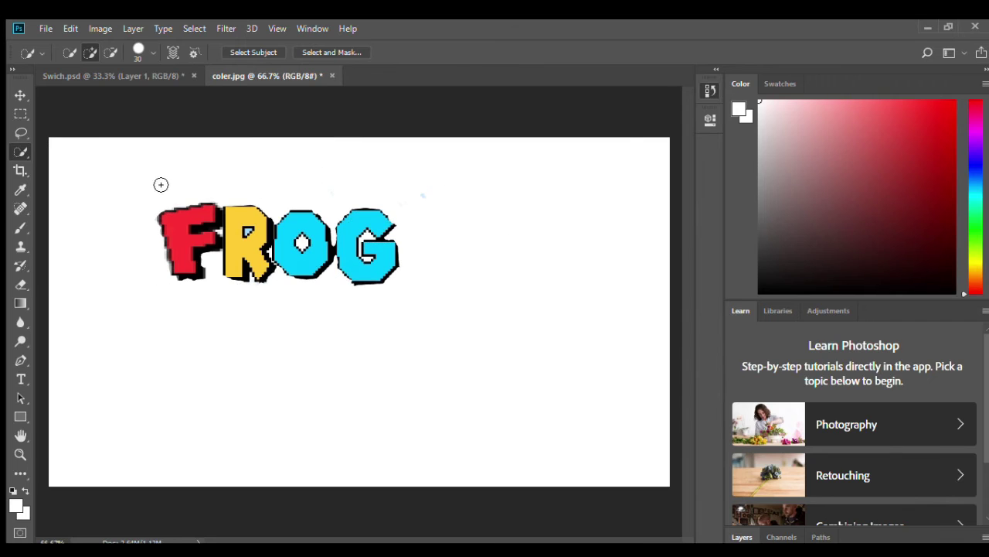
{"action": "mouse_move", "coordinate": [136, 184]}
{"action": "left_mouse_down"}
{"action": "mouse_move", "coordinate": [368, 191]}
{"action": "mouse_move", "coordinate": [449, 311]}
{"action": "mouse_move", "coordinate": [407, 325]}
{"action": "mouse_move", "coordinate": [218, 329]}
{"action": "left_mouse_up"}
- Paste the copied image onto the Switch cover, undo it, and return to the FROG image
{"action": "left_click", "coordinate": [78, 75]}
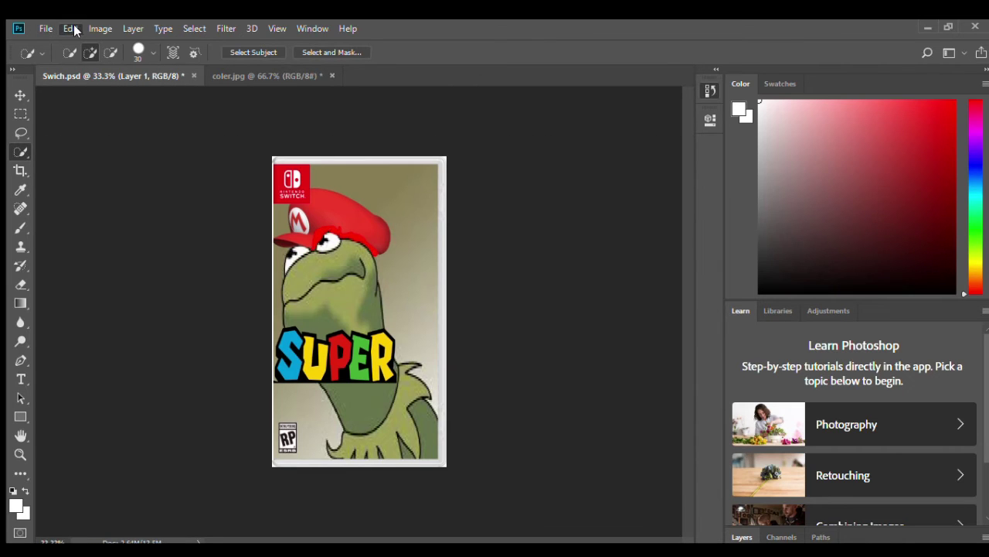
{"action": "key", "text": "ctrl+v"}
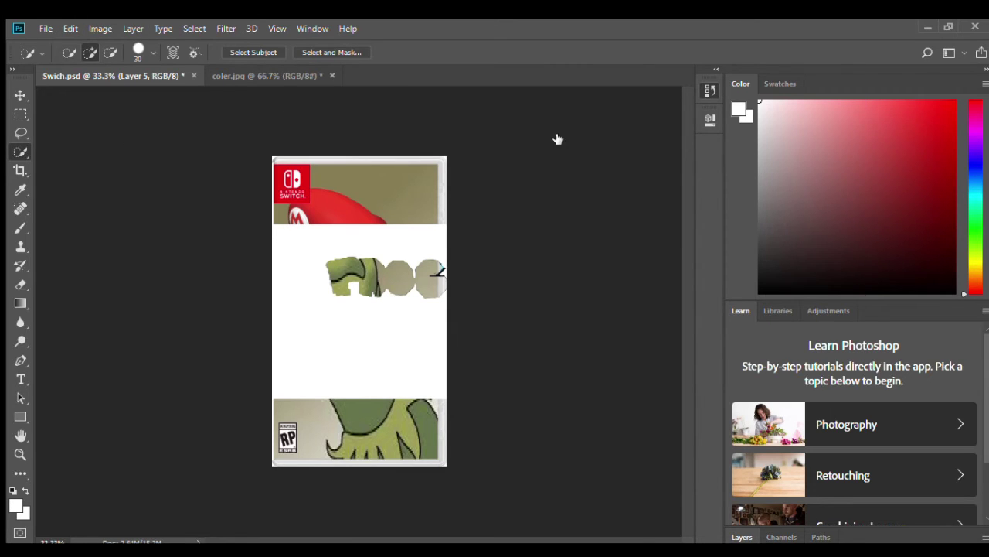
{"action": "key", "text": "ctrl+z"}
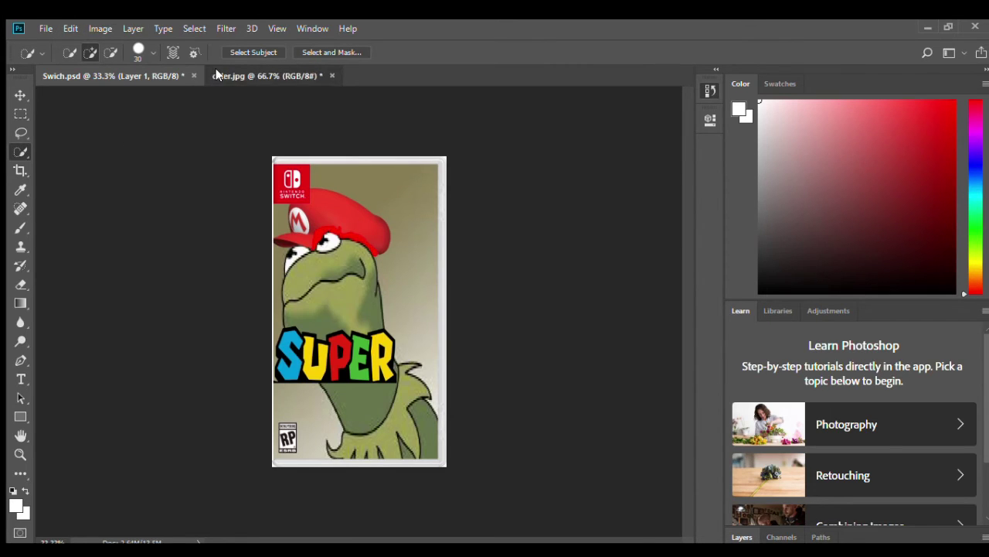
{"action": "left_click", "coordinate": [218, 73]}
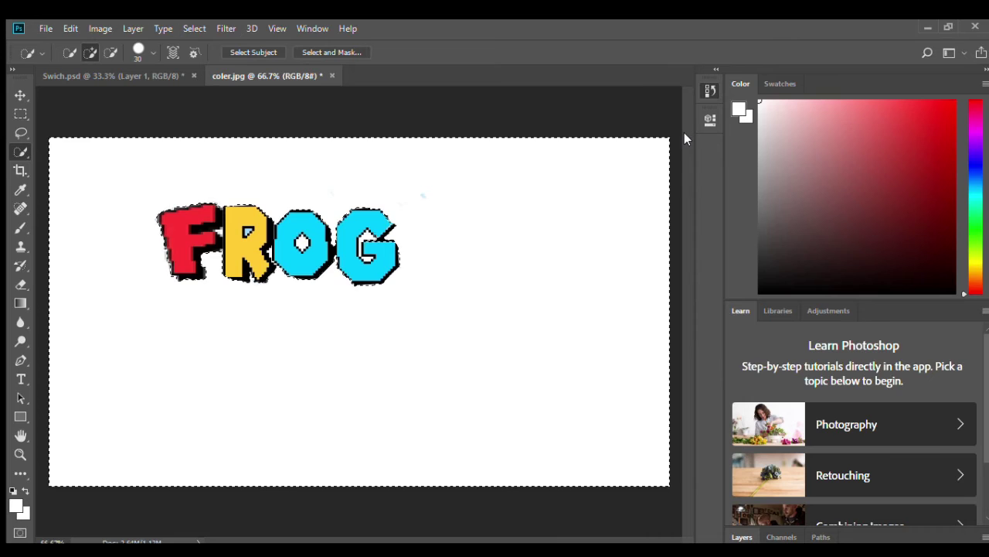
- Reselect the white background around FROG, retrying from the upper left and the left edge
{"action": "key", "text": "ctrl+d"}
{"action": "left_click_drag", "start_coordinate": [258, 175], "coordinate": [529, 428]}
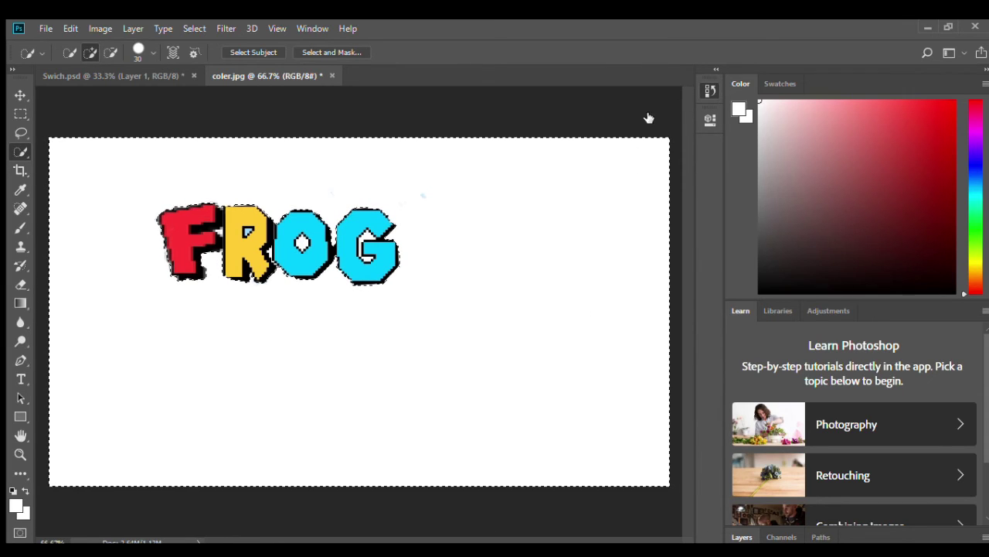
{"action": "key", "text": "ctrl+d"}
{"action": "mouse_move", "coordinate": [185, 187]}
{"action": "left_mouse_down"}
{"action": "mouse_move", "coordinate": [111, 198]}
{"action": "mouse_move", "coordinate": [88, 254]}
{"action": "mouse_move", "coordinate": [100, 385]}
{"action": "mouse_move", "coordinate": [181, 417]}
{"action": "mouse_move", "coordinate": [453, 431]}
{"action": "left_mouse_up"}
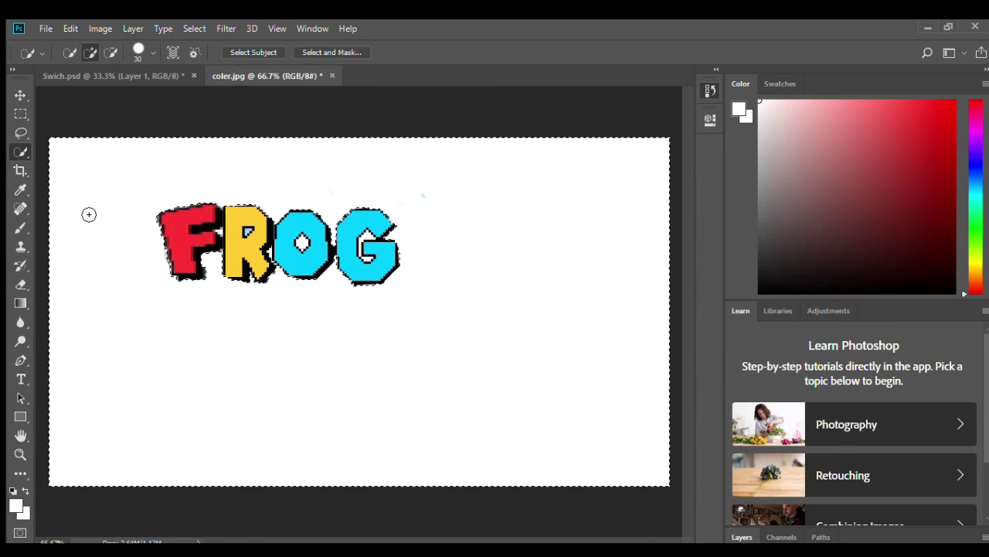
{"action": "key", "text": "ctrl+d"}
{"action": "mouse_move", "coordinate": [93, 180]}
{"action": "left_mouse_down"}
{"action": "mouse_move", "coordinate": [102, 348]}
{"action": "mouse_move", "coordinate": [190, 413]}
{"action": "mouse_move", "coordinate": [201, 410]}
{"action": "left_mouse_up"}
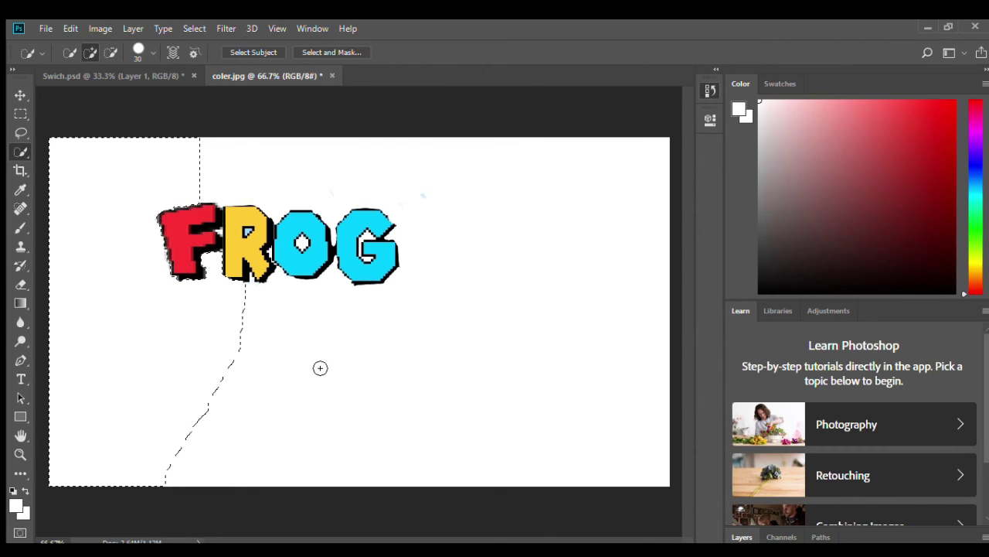
- Change the selection to the FROG letters and extend it over all of them
{"action": "key", "text": "ctrl+d"}
{"action": "left_click_drag", "start_coordinate": [126, 229], "coordinate": [375, 247]}
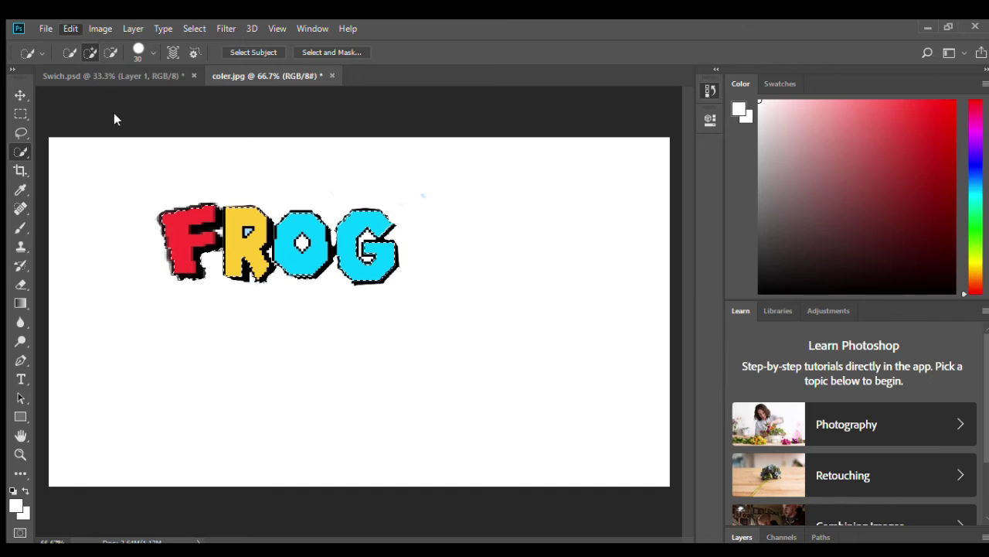
{"action": "left_click", "coordinate": [65, 75]}
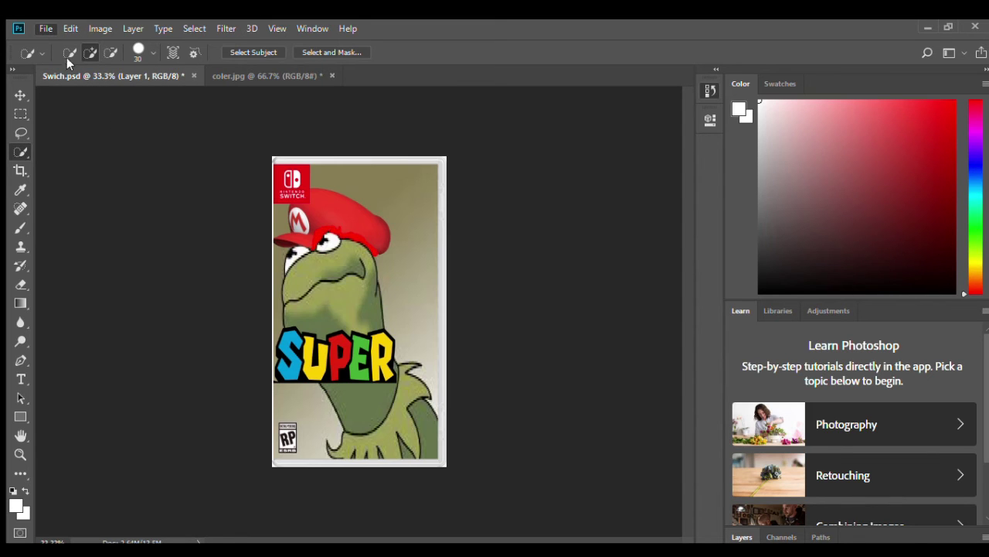
- Paste the FROG letters above SUPER on the cover, select its R and O, and choose the Eraser
{"action": "key", "text": "ctrl+v"}
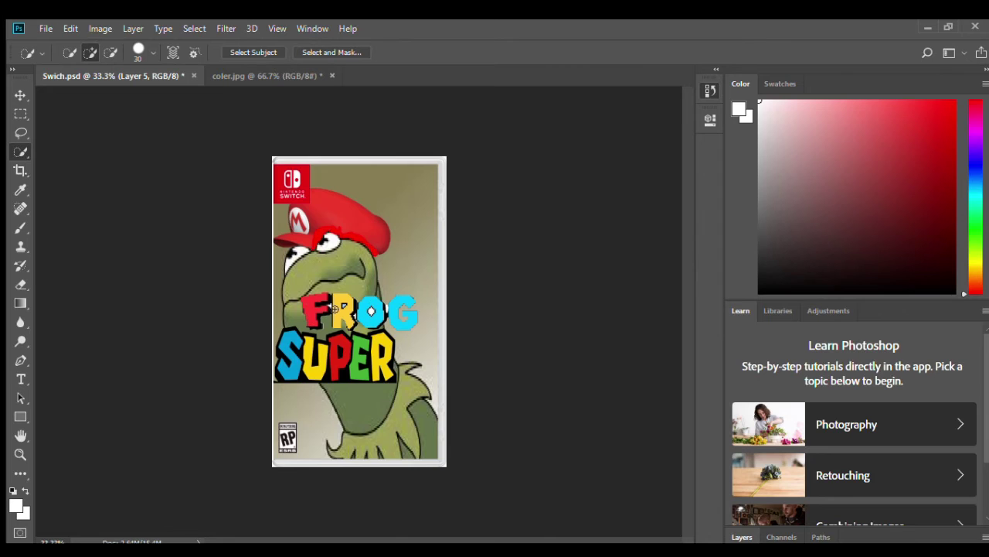
{"action": "left_click_drag", "start_coordinate": [369, 309], "coordinate": [344, 313]}
{"action": "left_click", "coordinate": [21, 284]}
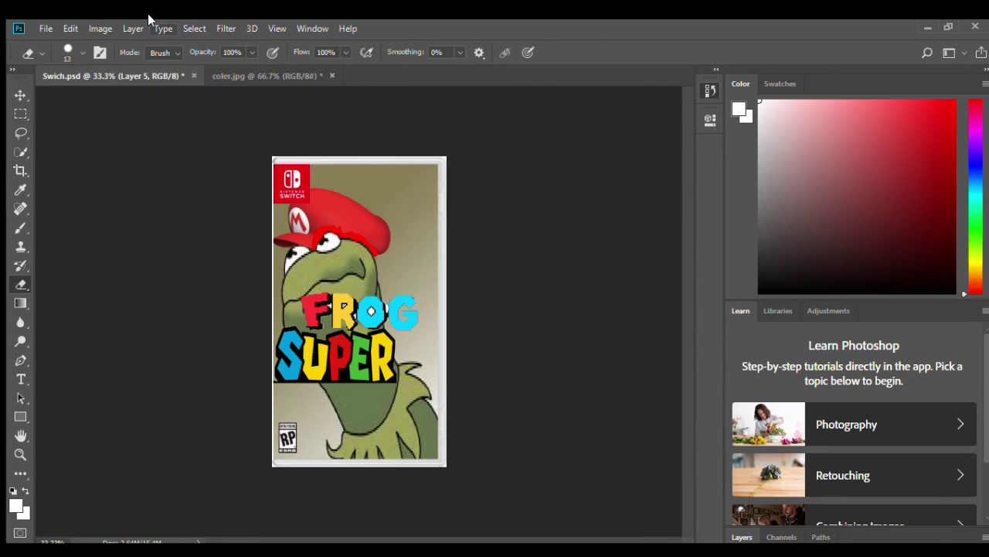
{"action": "left_click", "coordinate": [258, 76]}
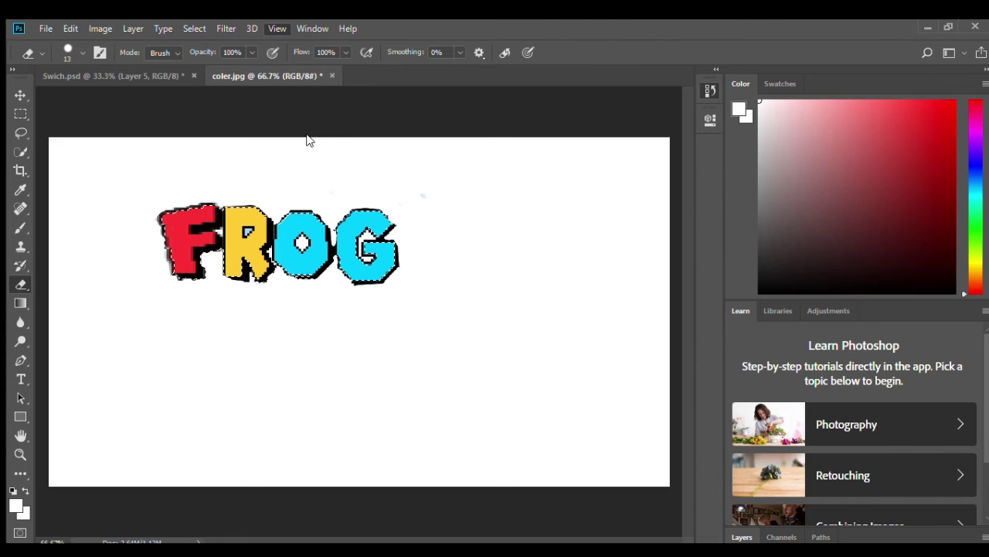
- Zoom the FROG image to 200% and erase the light-blue spot inside the R with a size-1 eraser
{"action": "key", "text": "ctrl+plus"}
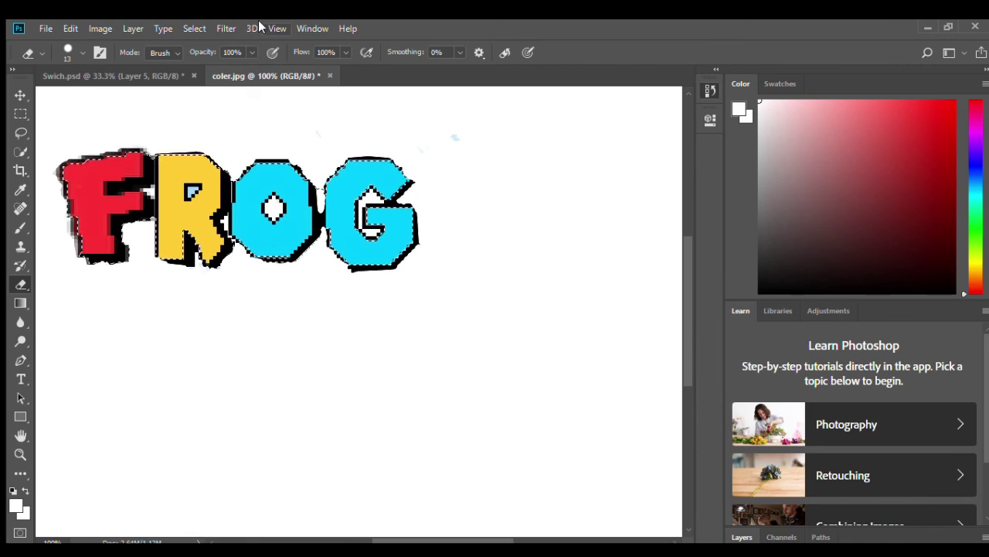
{"action": "key", "text": "ctrl+plus"}
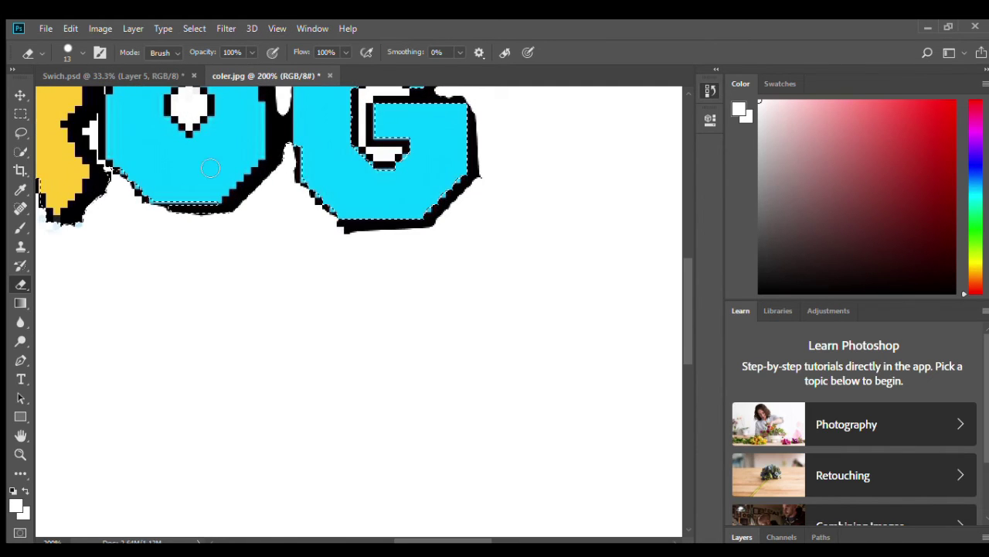
{"action": "scroll", "coordinate": [680, 344], "scroll_direction": "up", "scroll_amount": 3}
{"action": "scroll", "coordinate": [673, 318], "scroll_direction": "up", "scroll_amount": 2}
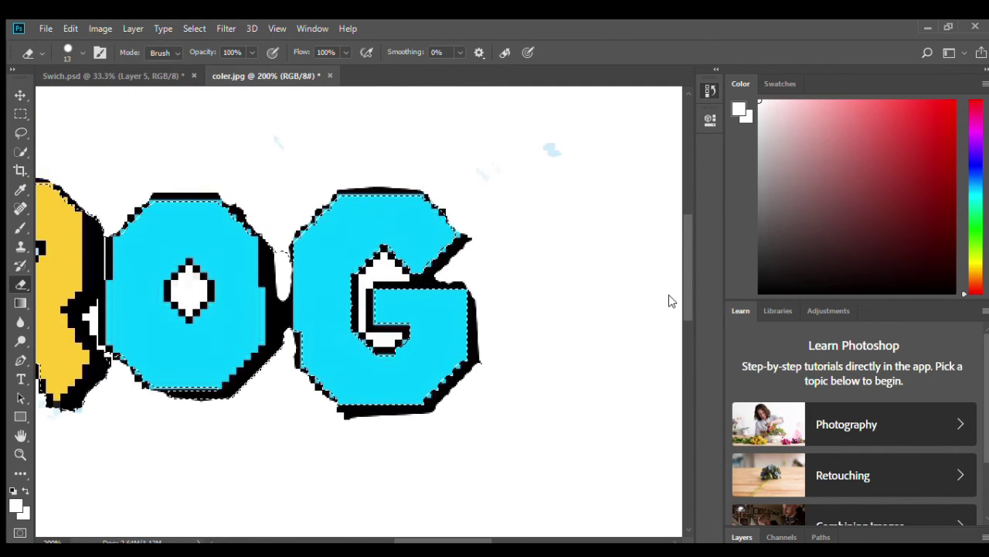
{"action": "scroll", "coordinate": [378, 538], "scroll_direction": "left", "scroll_amount": 3}
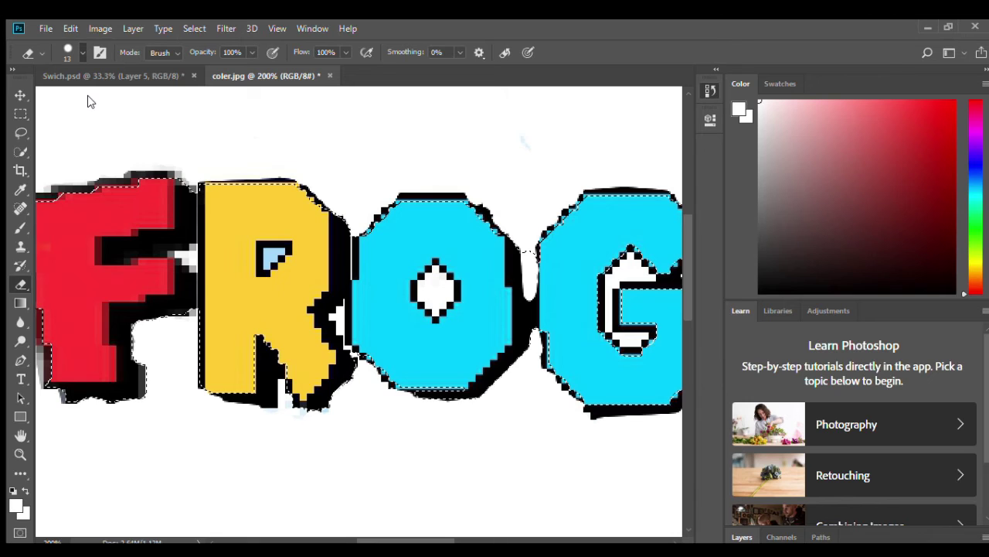
{"action": "key", "text": "bracketleft"}
{"action": "key", "text": "bracketleft"}
{"action": "key", "text": "bracketleft"}
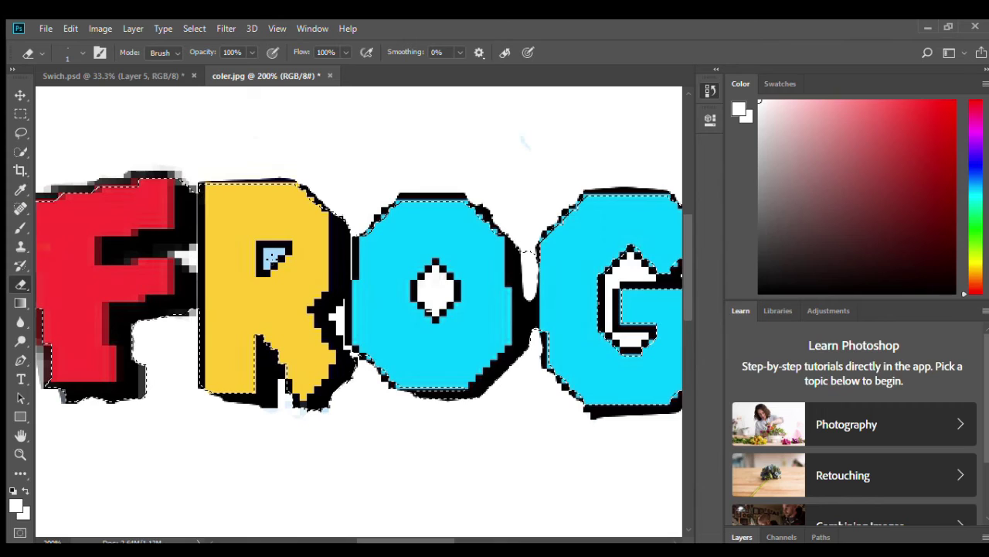
{"action": "left_click_drag", "start_coordinate": [272, 255], "coordinate": [268, 261]}
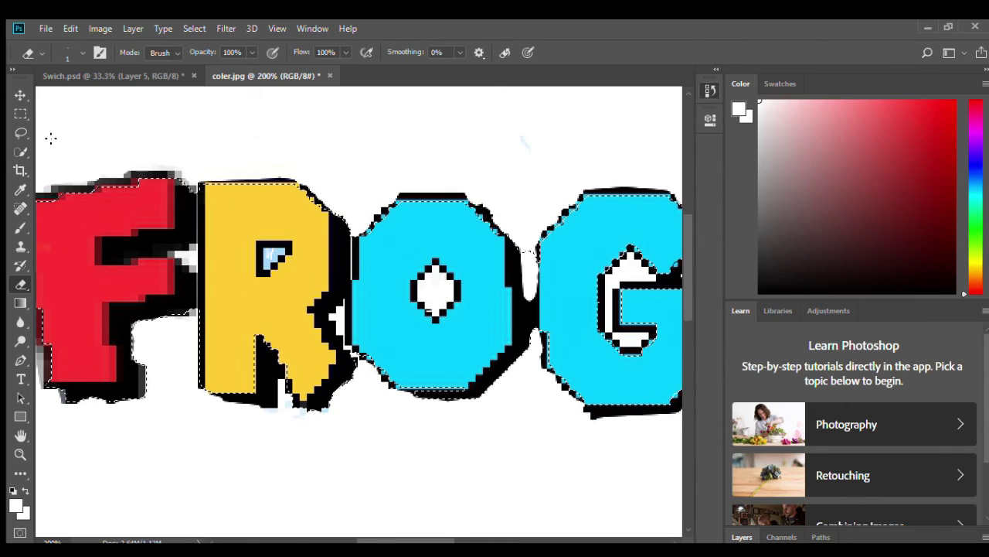
{"action": "left_click", "coordinate": [120, 75]}
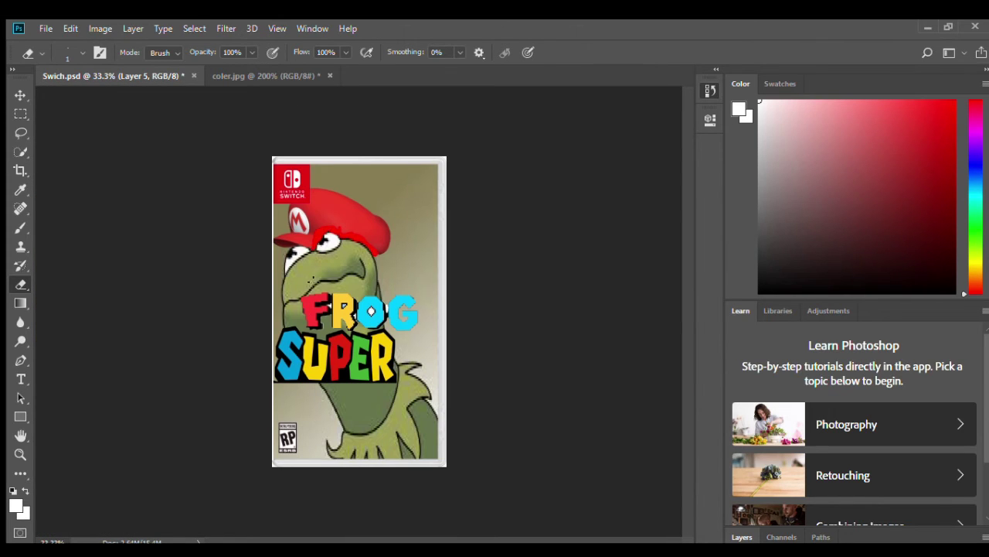
- Delete the FROG title from the cover, paste it back, then select its R and O and delete it again
{"action": "left_click", "coordinate": [281, 76]}
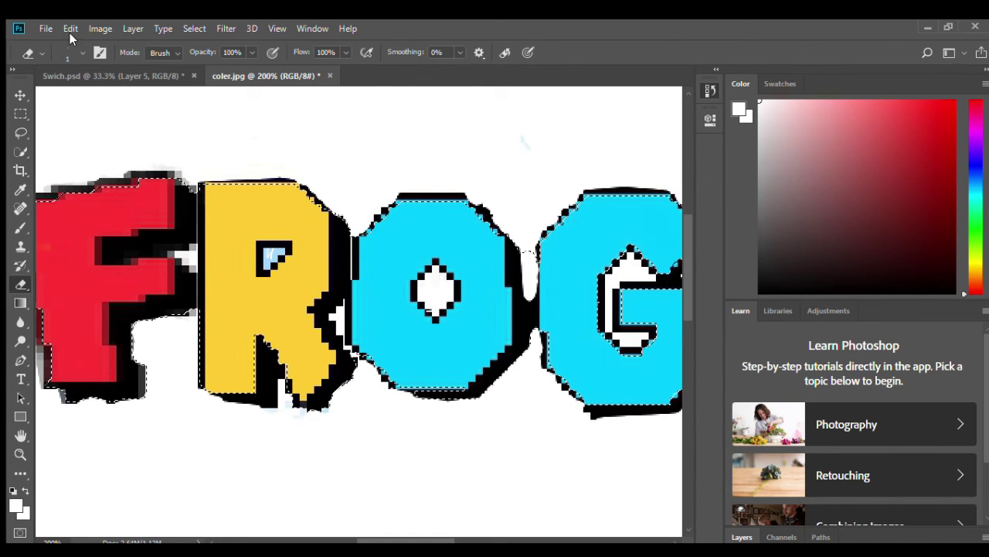
{"action": "left_click", "coordinate": [116, 76]}
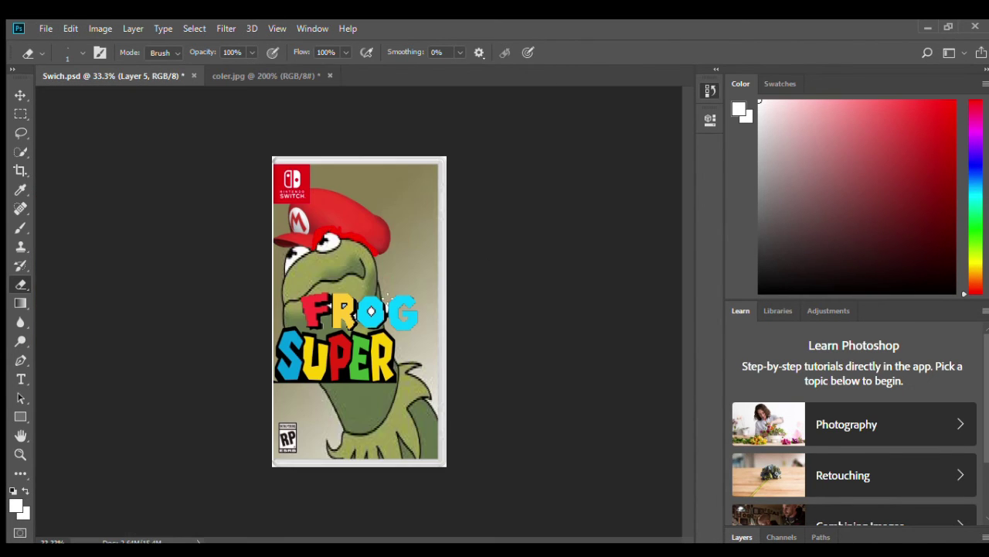
{"action": "key", "text": "Delete"}
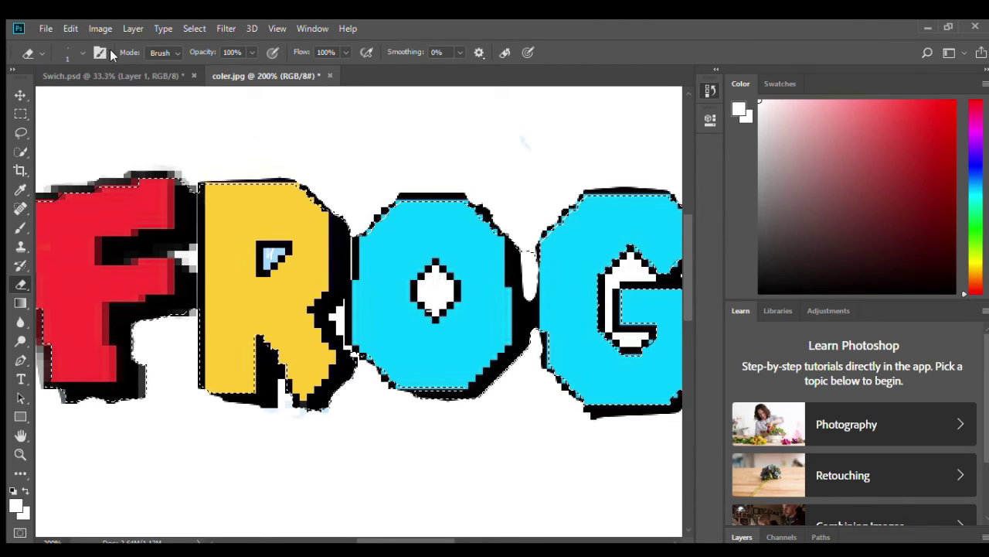
{"action": "left_click", "coordinate": [111, 73]}
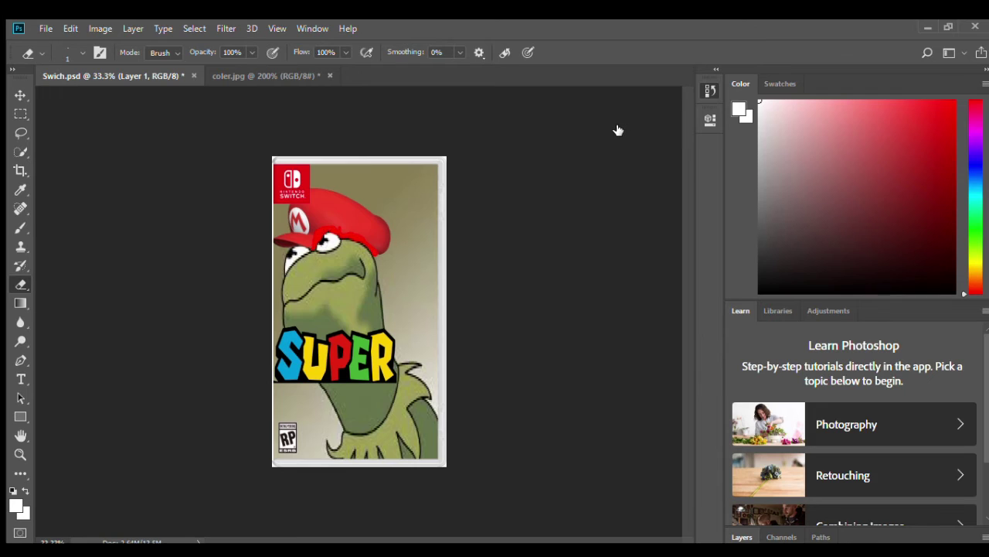
{"action": "key", "text": "ctrl+v"}
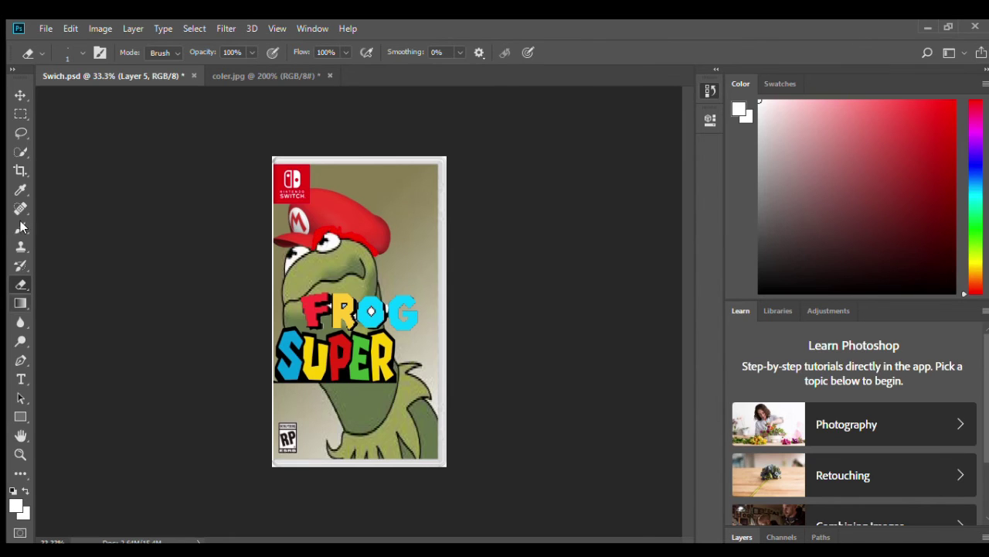
{"action": "left_click", "coordinate": [21, 152]}
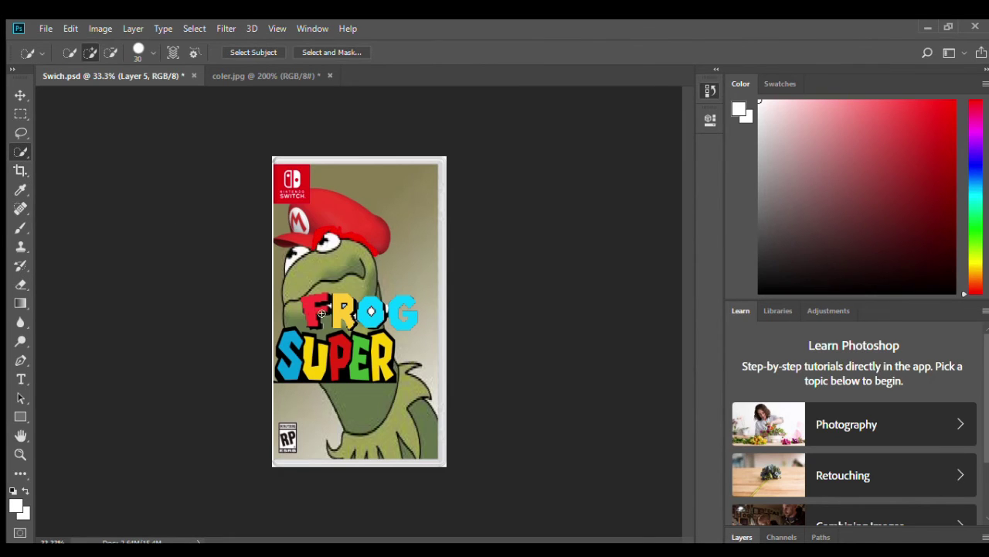
{"action": "left_click_drag", "start_coordinate": [374, 311], "coordinate": [371, 310]}
{"action": "key", "text": "Delete"}
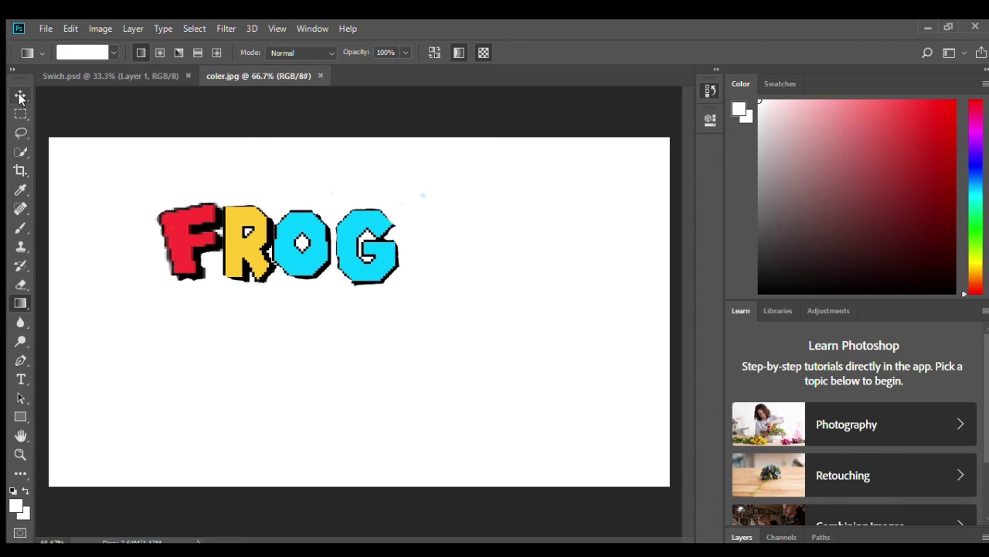
- Convert the FROG image background into a movable Layer 0 and reposition it
{"action": "left_click", "coordinate": [21, 96]}
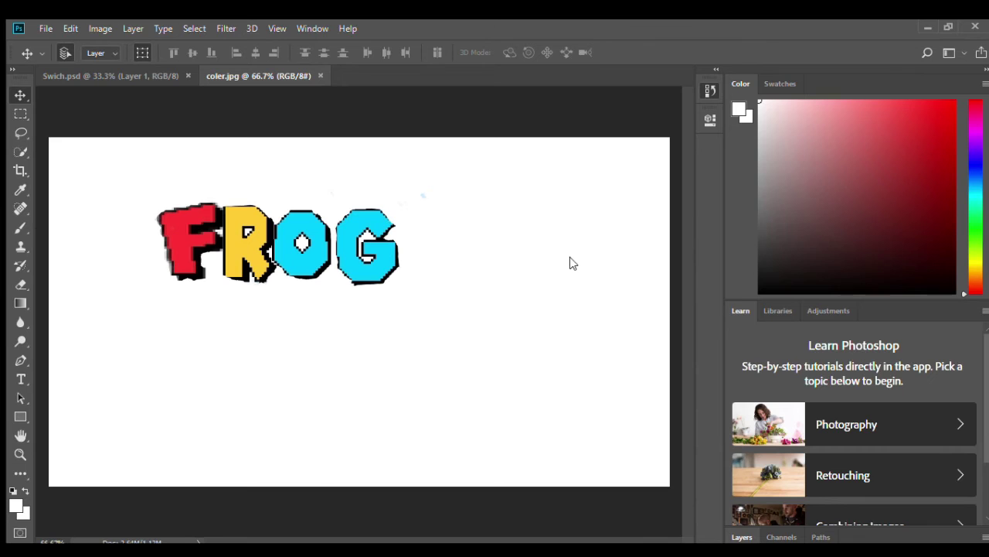
{"action": "left_click_drag", "start_coordinate": [569, 265], "coordinate": [613, 218]}
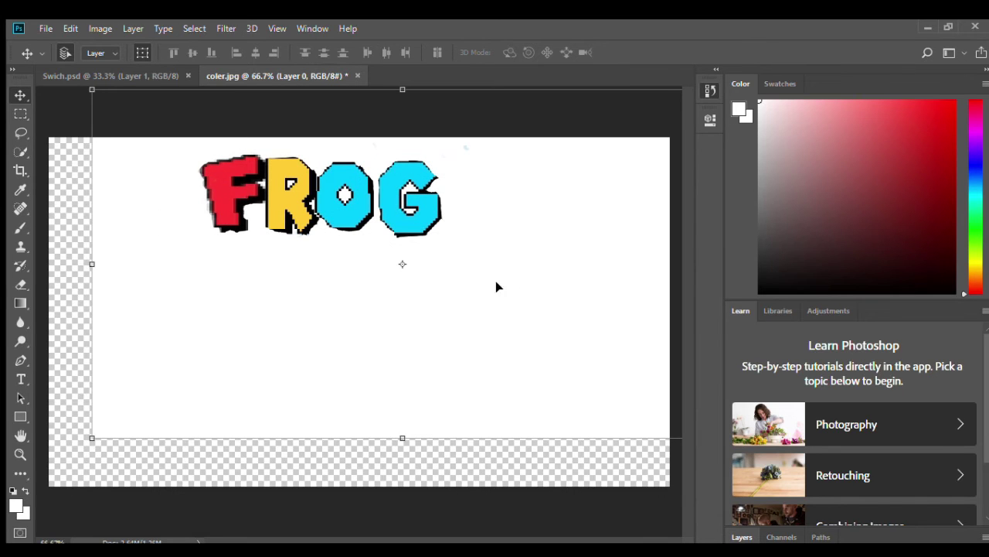
{"action": "mouse_move", "coordinate": [497, 286]}
{"action": "left_mouse_down"}
{"action": "mouse_move", "coordinate": [436, 347]}
{"action": "mouse_move", "coordinate": [466, 332]}
{"action": "left_mouse_up"}
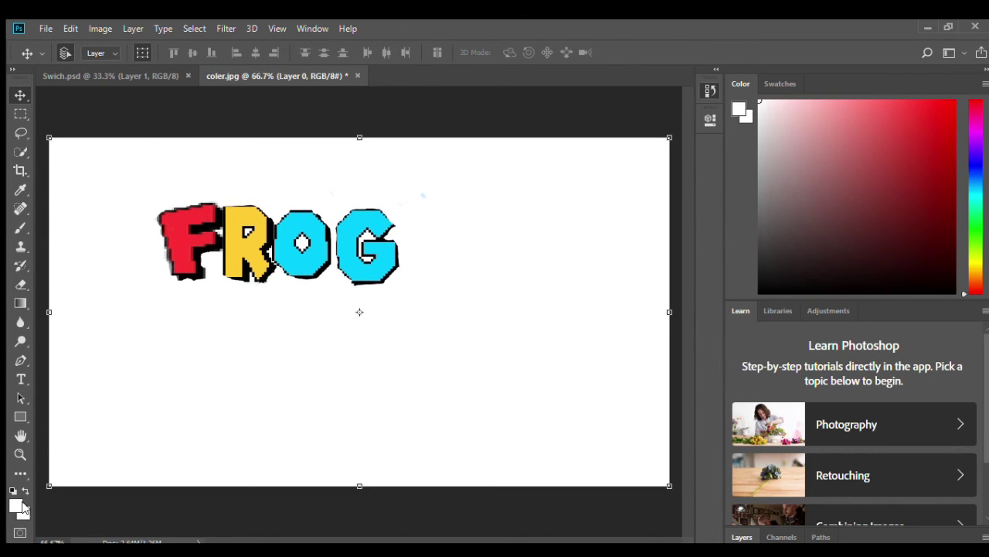
- Sample a near-white colour from the FROG canvas with the Eyedropper
{"action": "key", "text": "i"}
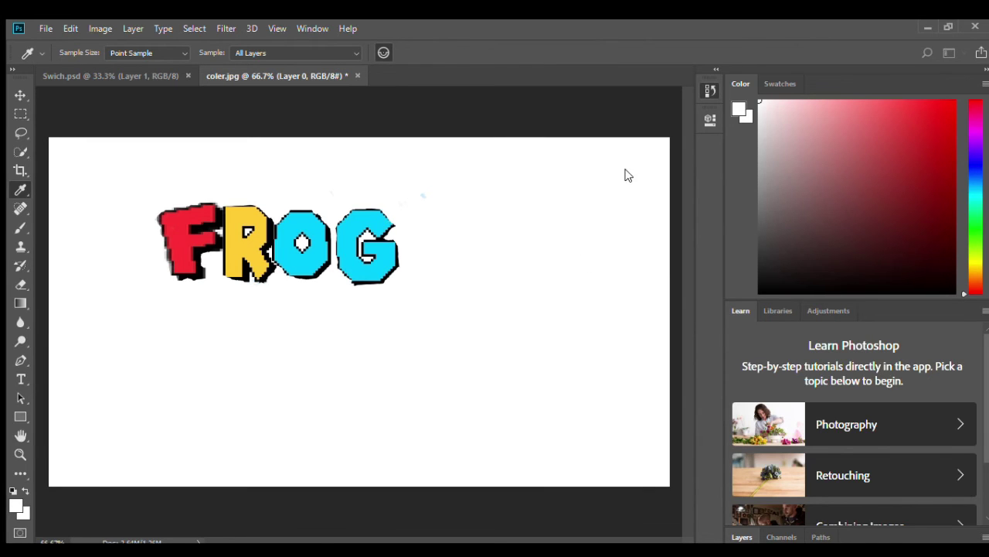
{"action": "key", "text": "v"}
{"action": "key", "text": "i"}
{"action": "left_click", "coordinate": [508, 186]}
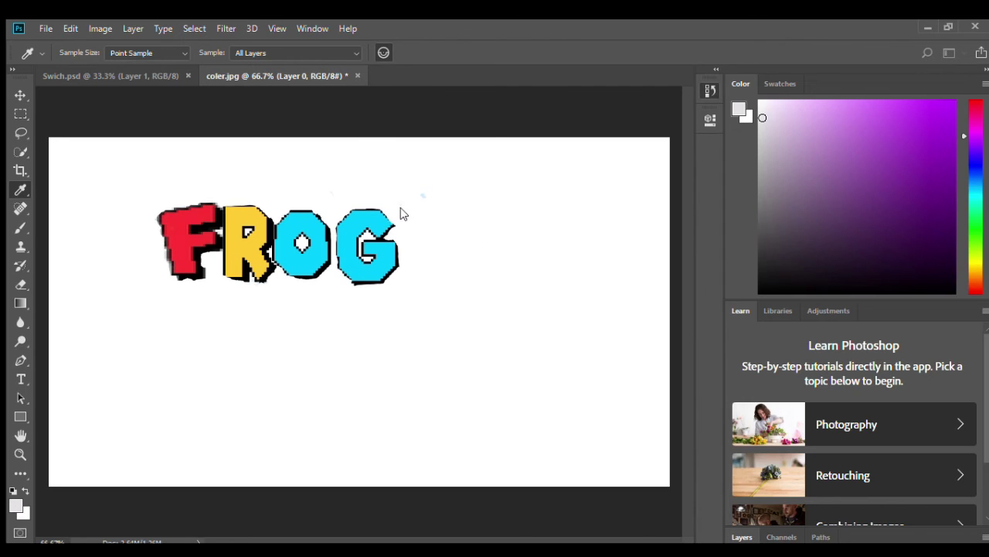
{"action": "key", "text": "v"}
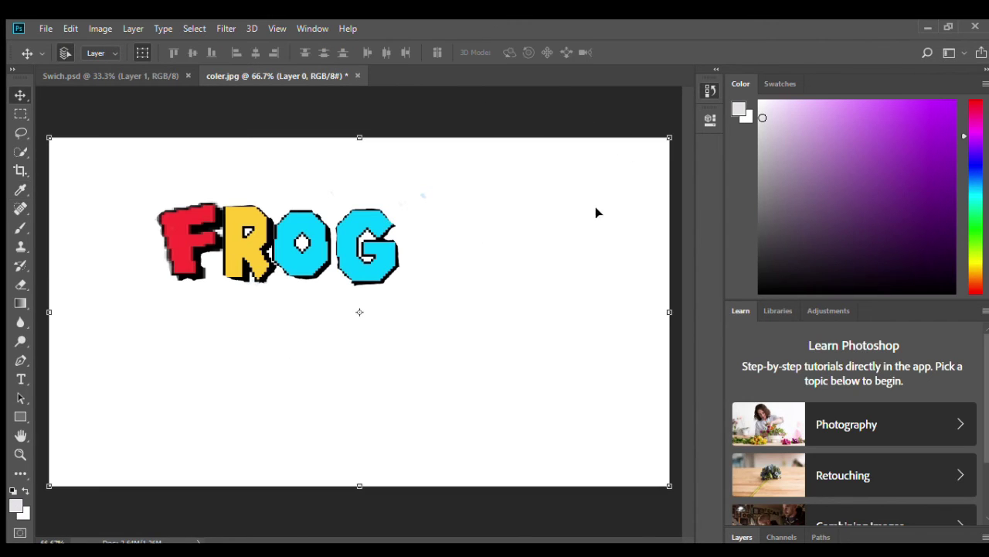
{"action": "key", "text": "i"}
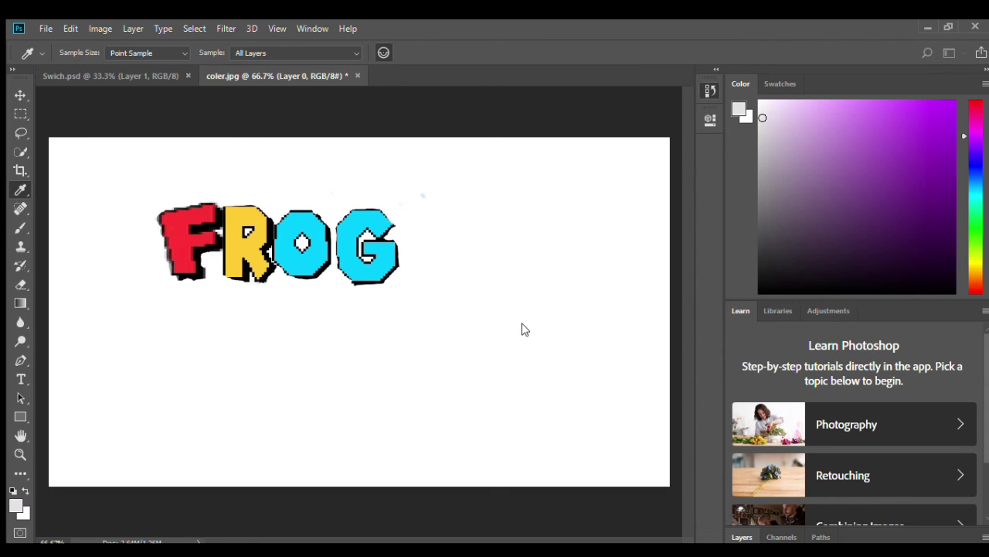
- Keep sampling colours, trying green and yellow, until the paint colour is bright green
{"action": "key", "text": "v"}
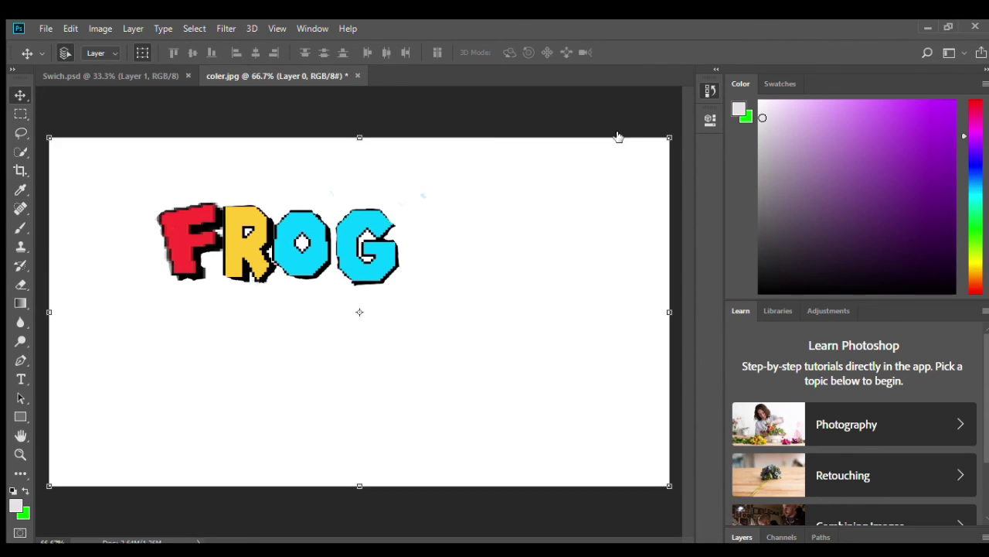
{"action": "key", "text": "i"}
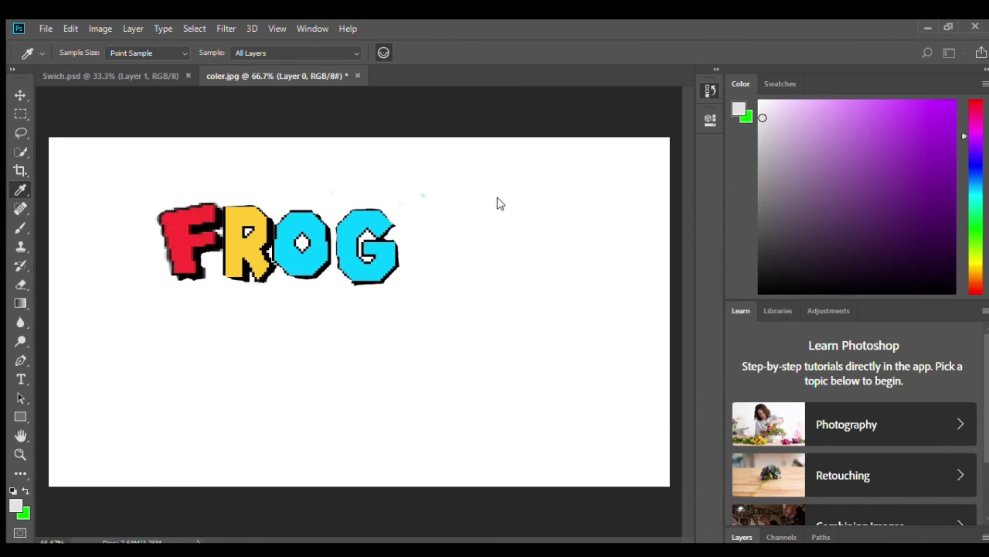
{"action": "key", "text": "v"}
{"action": "key", "text": "i"}
{"action": "key", "text": "v"}
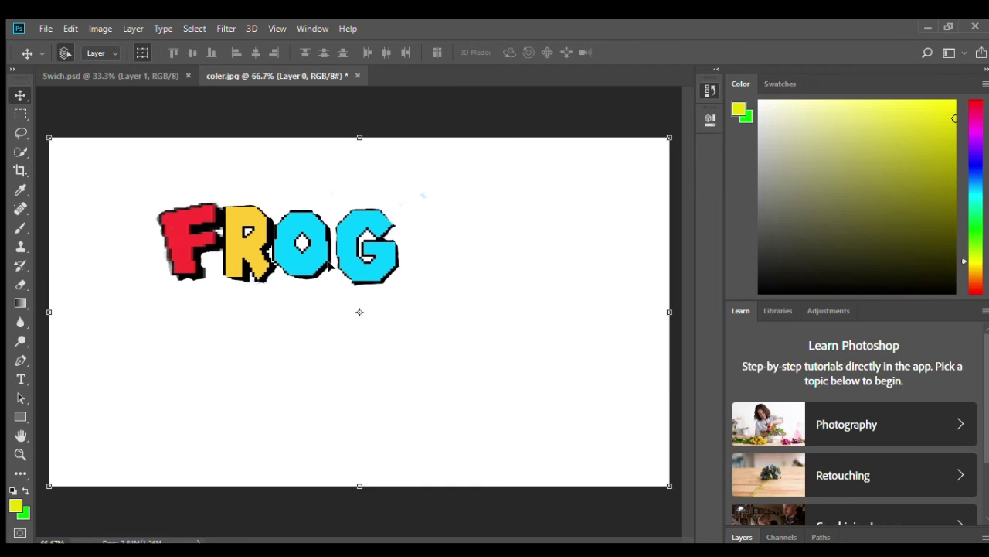
{"action": "key", "text": "i"}
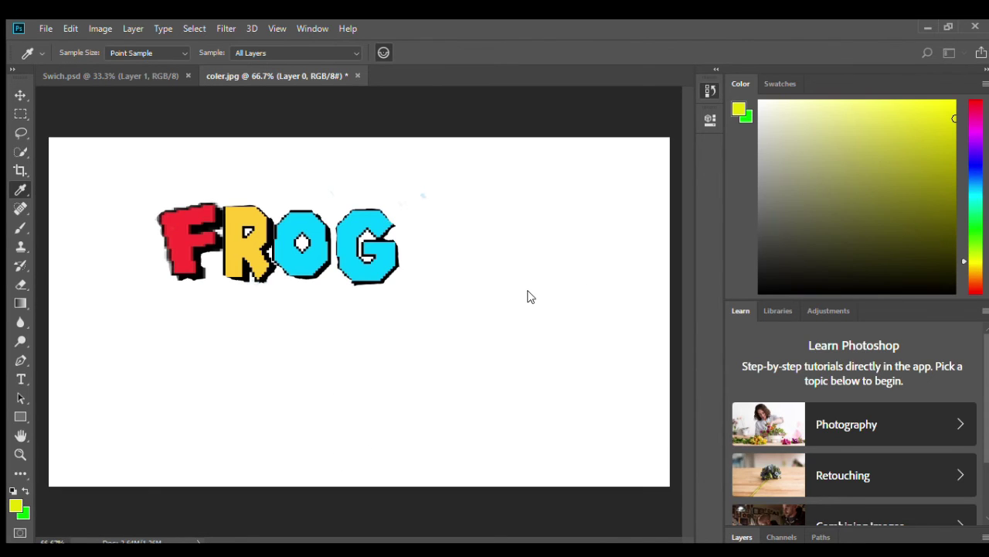
{"action": "key", "text": "v"}
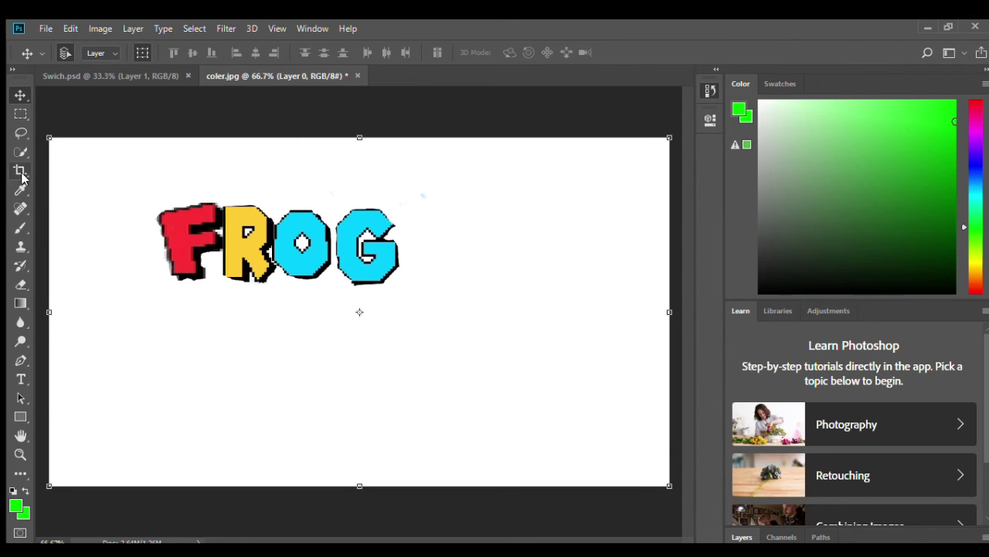
- Open the toolbar editing options and show the Libraries and Adjustments panels
{"action": "left_click", "coordinate": [21, 266]}
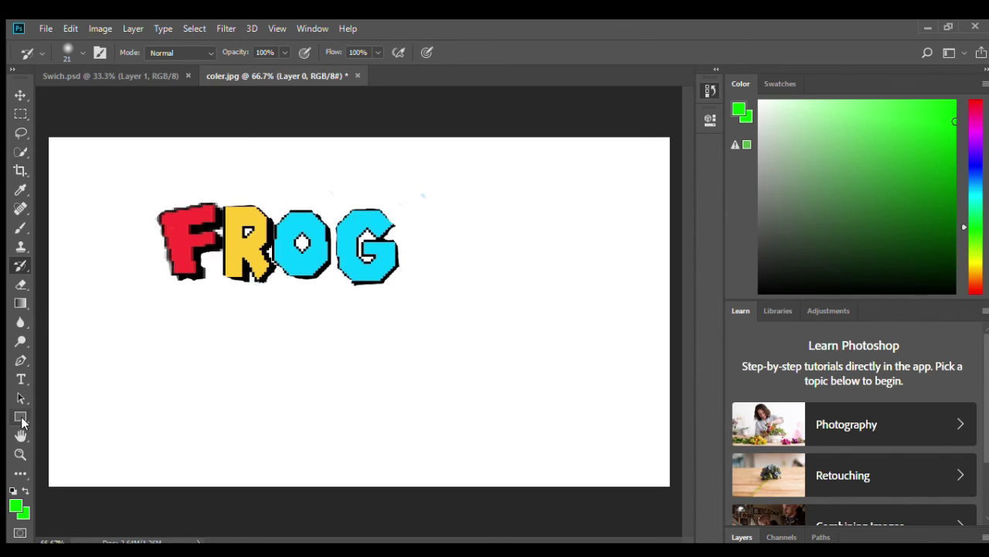
{"action": "left_click", "coordinate": [18, 474]}
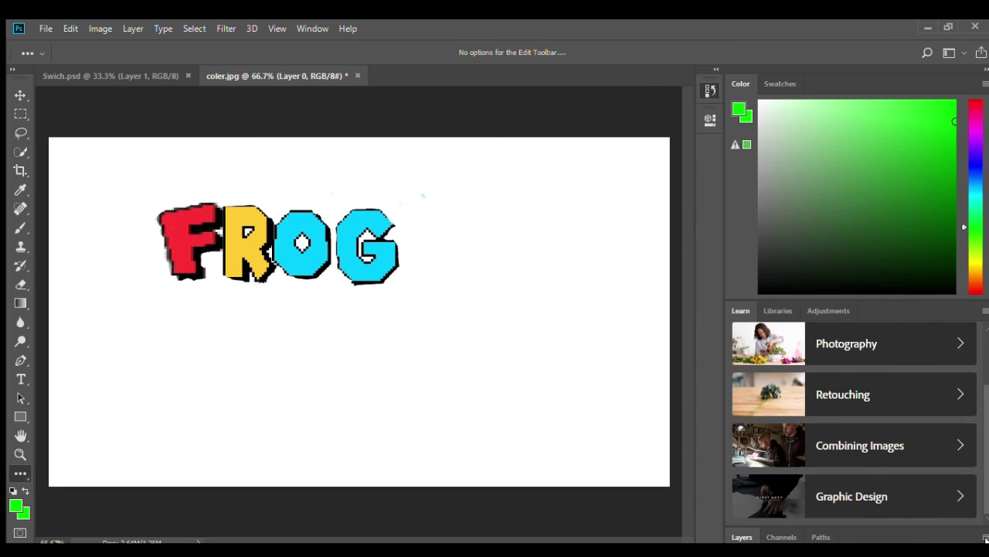
{"action": "left_click", "coordinate": [777, 311]}
{"action": "left_click", "coordinate": [833, 315]}
{"action": "left_click_drag", "start_coordinate": [897, 534], "coordinate": [888, 496]}
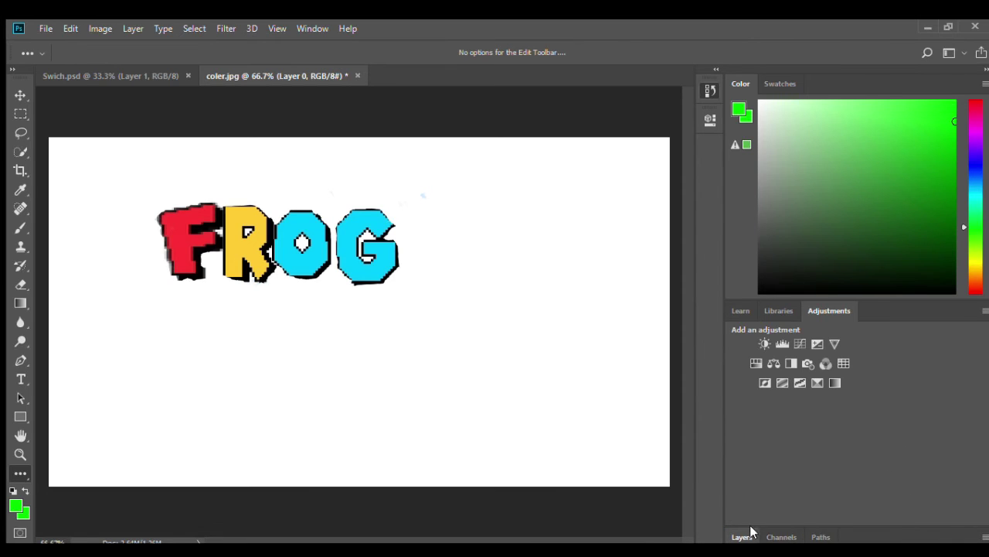
- In the Layers panel, toggle Layer 0's image-pixel lock off again and lock its transparent pixels
{"action": "left_click", "coordinate": [740, 533]}
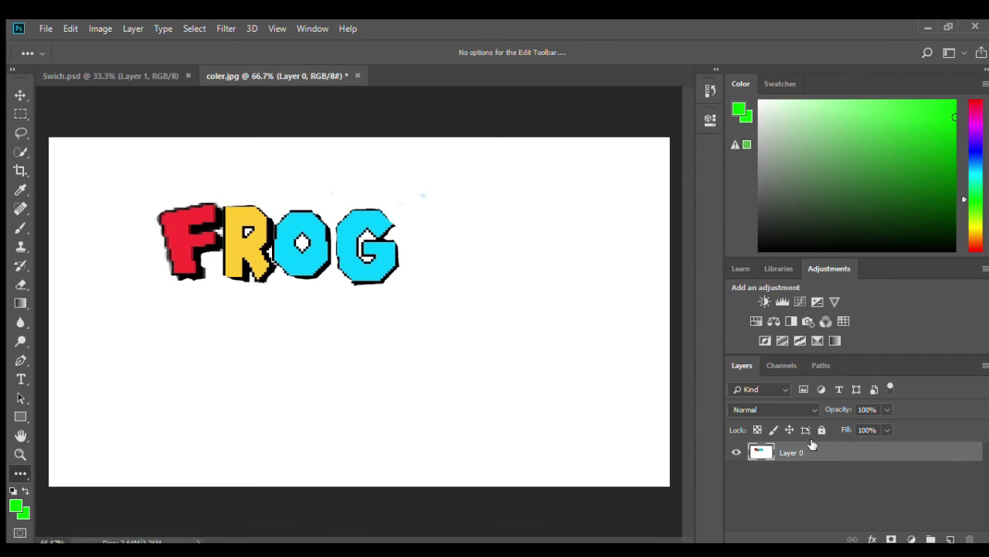
{"action": "left_click", "coordinate": [774, 430]}
{"action": "left_click", "coordinate": [970, 452]}
{"action": "key", "text": "h"}
{"action": "left_click", "coordinate": [759, 430]}
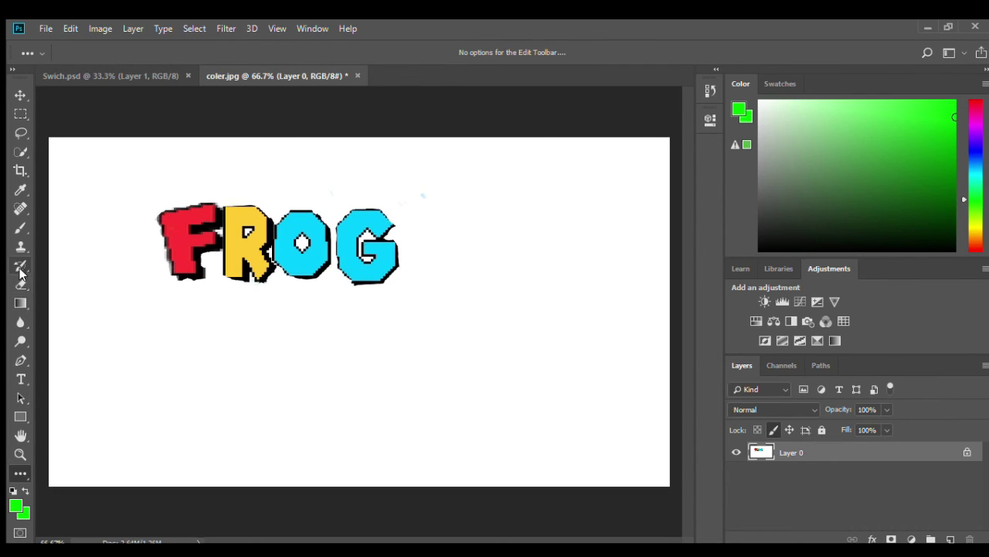
- Unlock Layer 0's transparent pixels, quick-select all the FROG letters, and close coler.jpg
{"action": "left_click", "coordinate": [19, 284]}
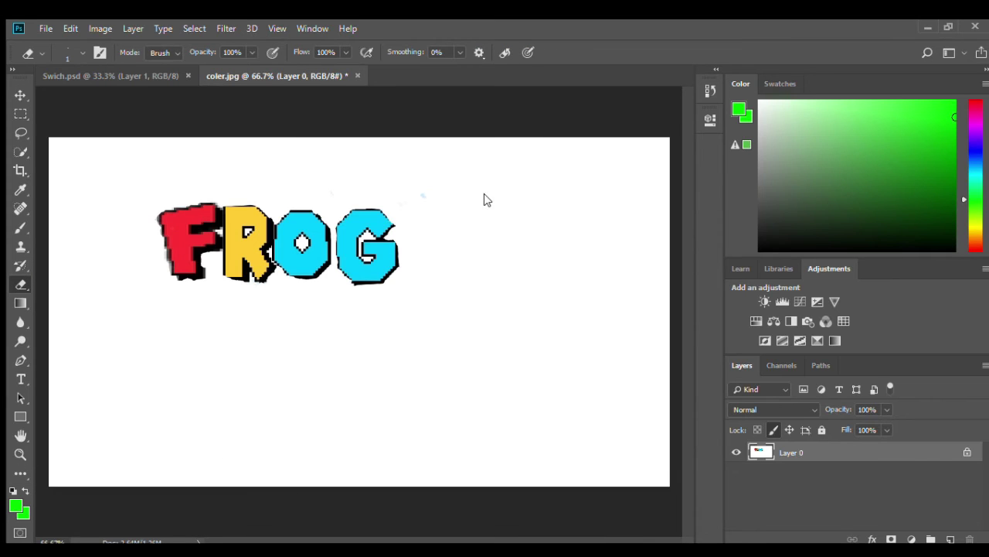
{"action": "left_click", "coordinate": [757, 430]}
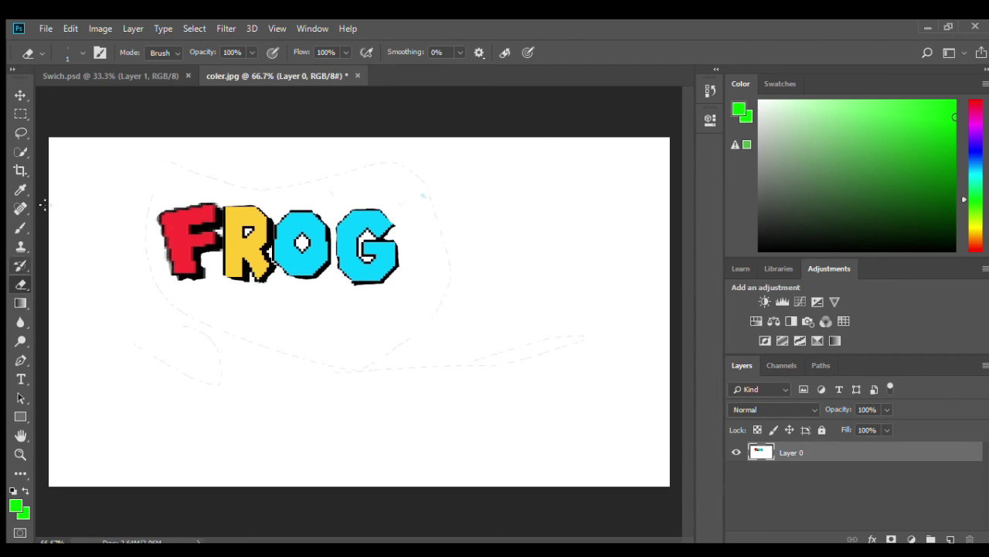
{"action": "left_click", "coordinate": [21, 151]}
{"action": "left_click_drag", "start_coordinate": [153, 232], "coordinate": [359, 260]}
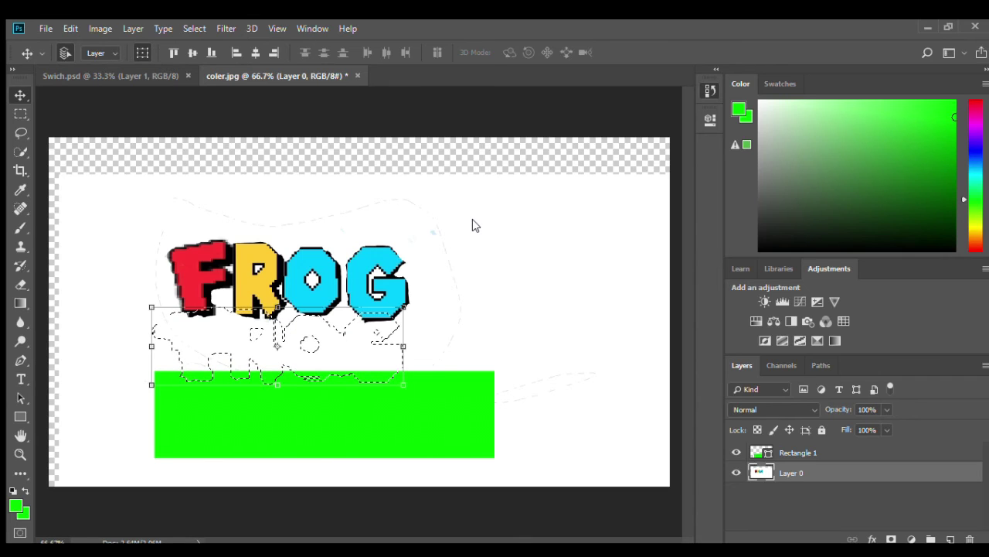
{"action": "key", "text": "ctrl+w"}
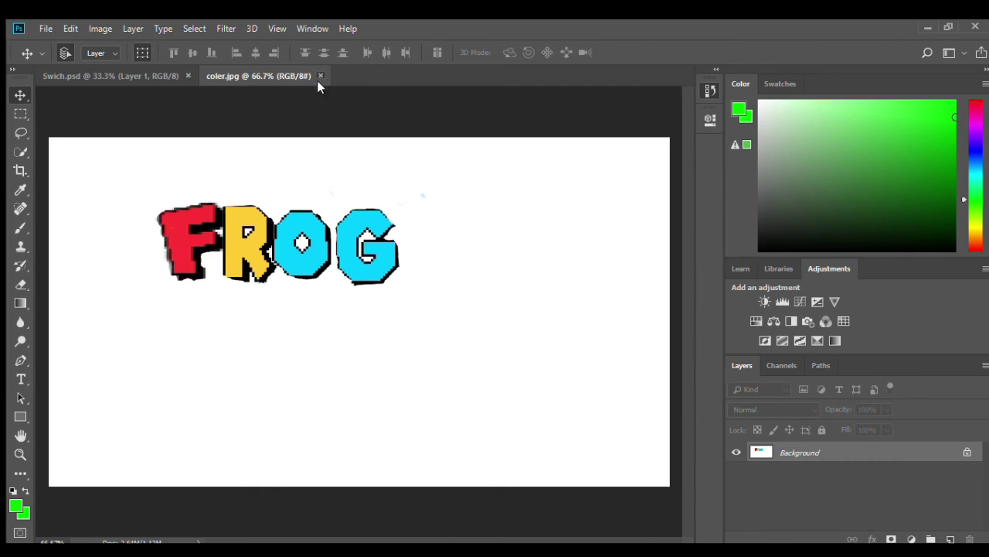
{"action": "left_click", "coordinate": [320, 76]}
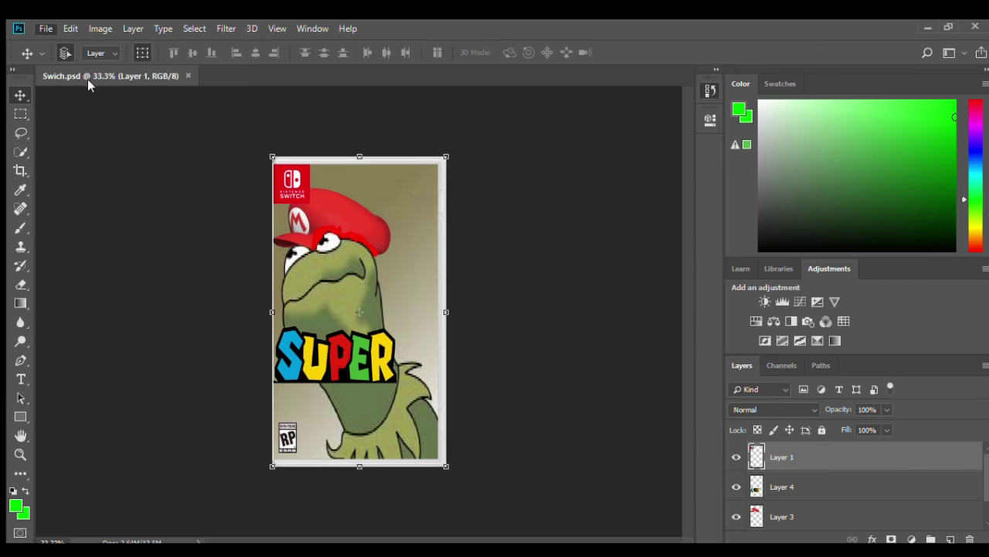
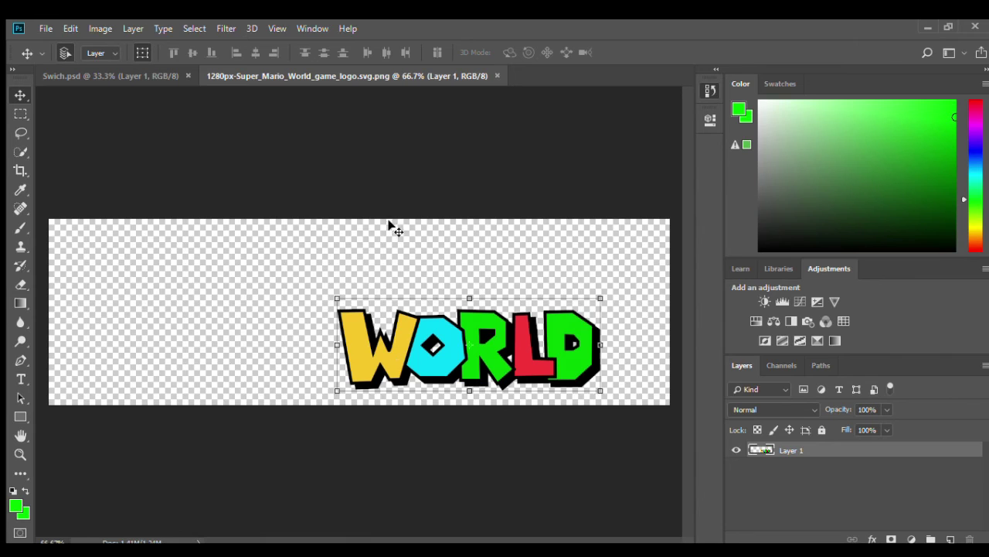
- Nudge the multicoloured WORLD logo a little to the right with the Move tool
{"action": "left_click_drag", "start_coordinate": [475, 340], "coordinate": [493, 341]}
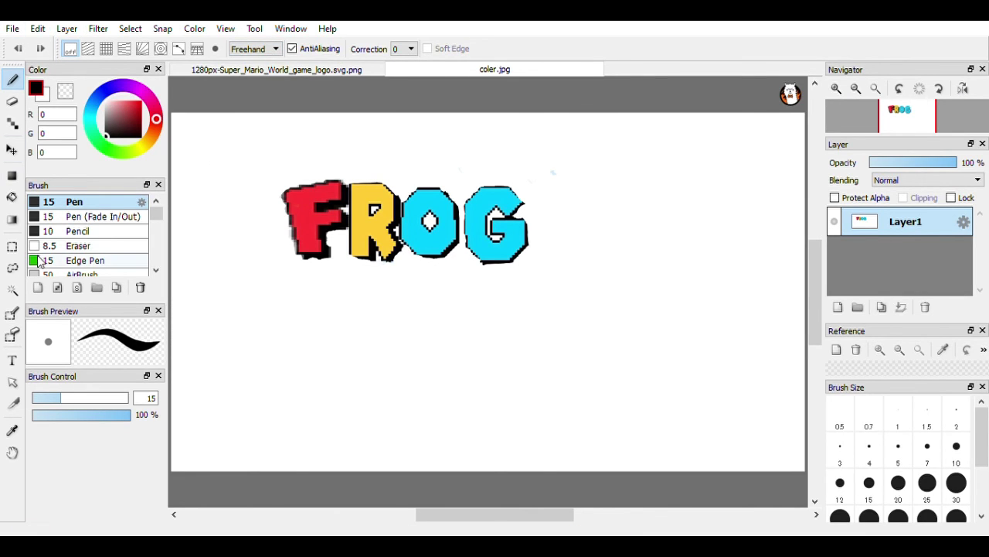
- Set the Color panel to pure green, RGB 0/255/0
{"action": "left_click", "coordinate": [74, 136]}
{"action": "type", "text": "255"}
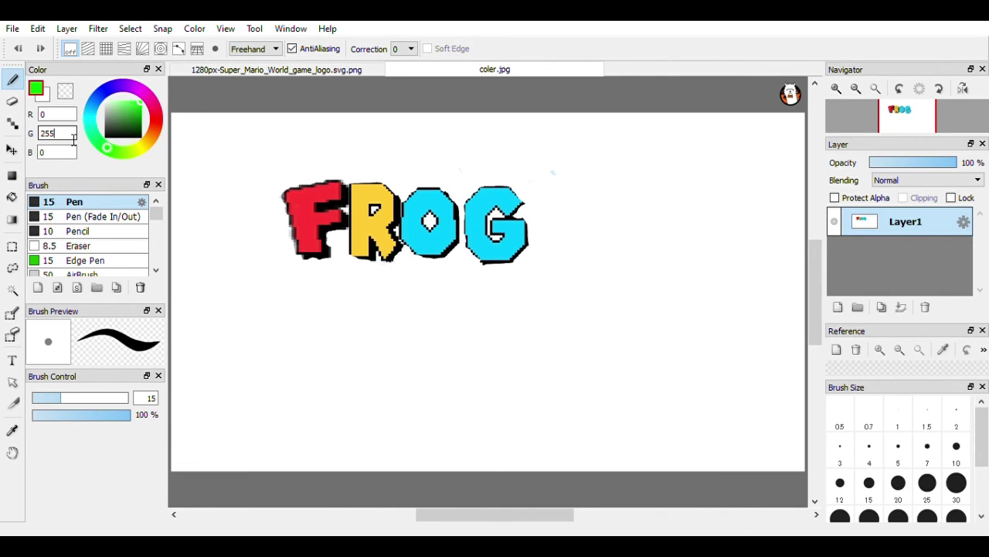
{"action": "left_click", "coordinate": [46, 99]}
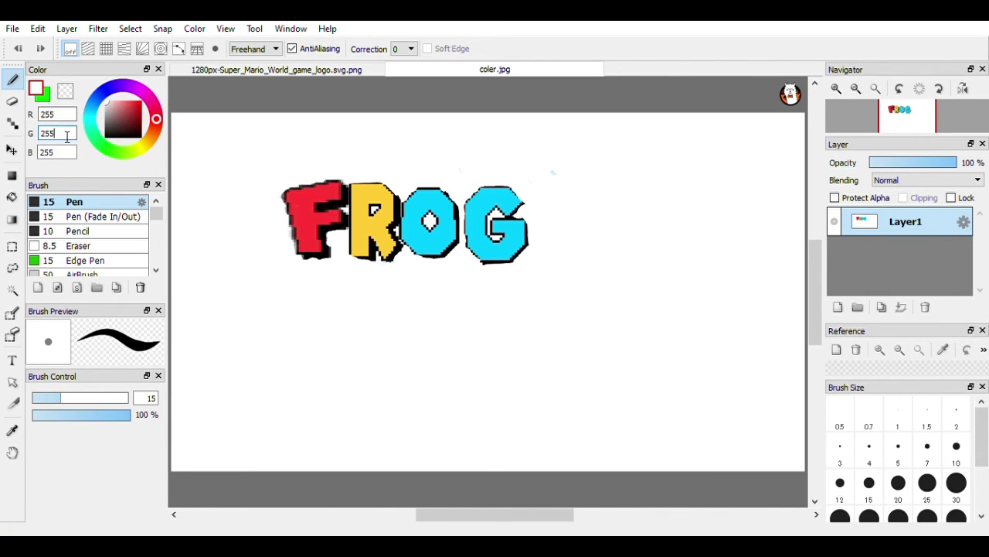
{"action": "left_click", "coordinate": [73, 116]}
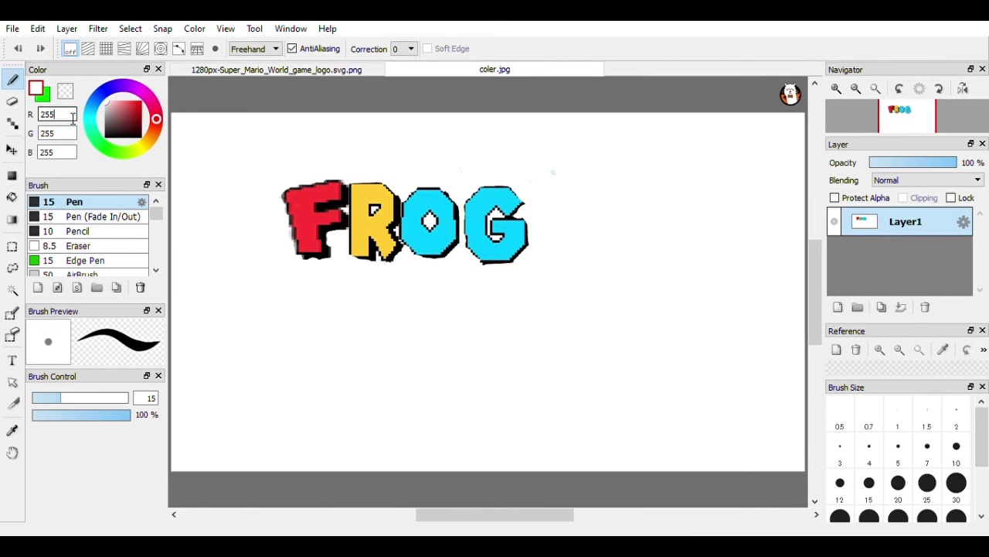
{"action": "key", "text": "BackSpace"}
{"action": "key", "text": "BackSpace"}
{"action": "key", "text": "BackSpace"}
{"action": "type", "text": "0"}
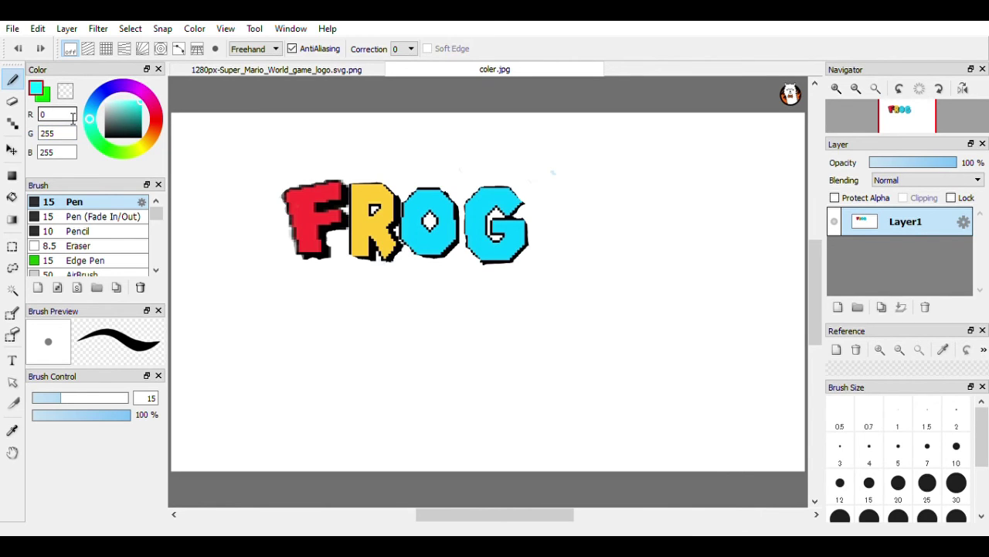
{"action": "left_click", "coordinate": [67, 157]}
{"action": "key", "text": "BackSpace"}
{"action": "key", "text": "BackSpace"}
{"action": "key", "text": "BackSpace"}
{"action": "type", "text": "9"}
{"action": "type", "text": "0"}
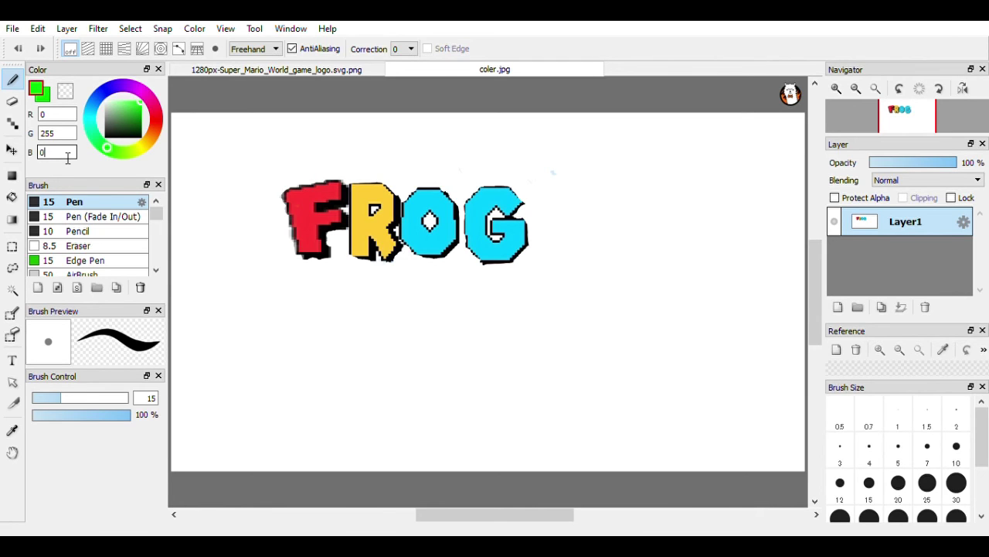
- Bucket-fill the white background behind the FROG lettering with that green
{"action": "left_click", "coordinate": [12, 198]}
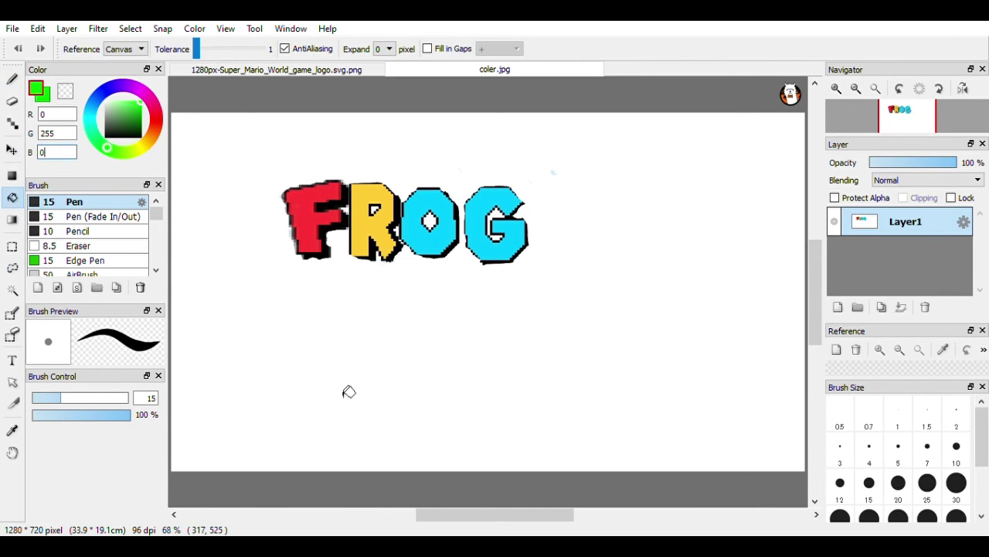
{"action": "left_click", "coordinate": [400, 409]}
{"action": "scroll", "coordinate": [390, 217], "scroll_direction": "down", "scroll_amount": 4}
{"action": "scroll", "coordinate": [390, 217], "scroll_direction": "up", "scroll_amount": 5}
{"action": "scroll", "coordinate": [392, 223], "scroll_direction": "down", "scroll_amount": 3}
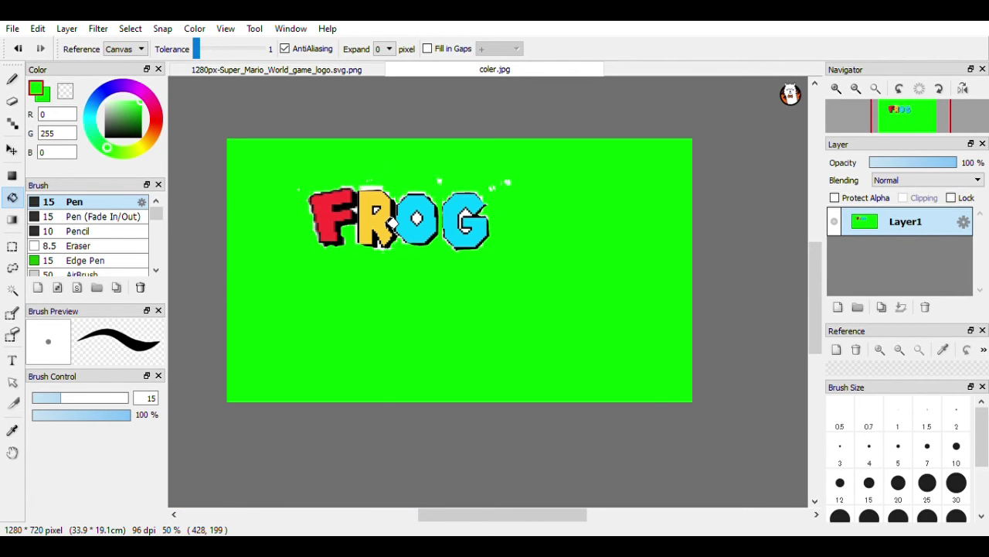
- Try the pen and dot tools with brush size 234, then undo the stray green stroke on the F
{"action": "left_click", "coordinate": [13, 79]}
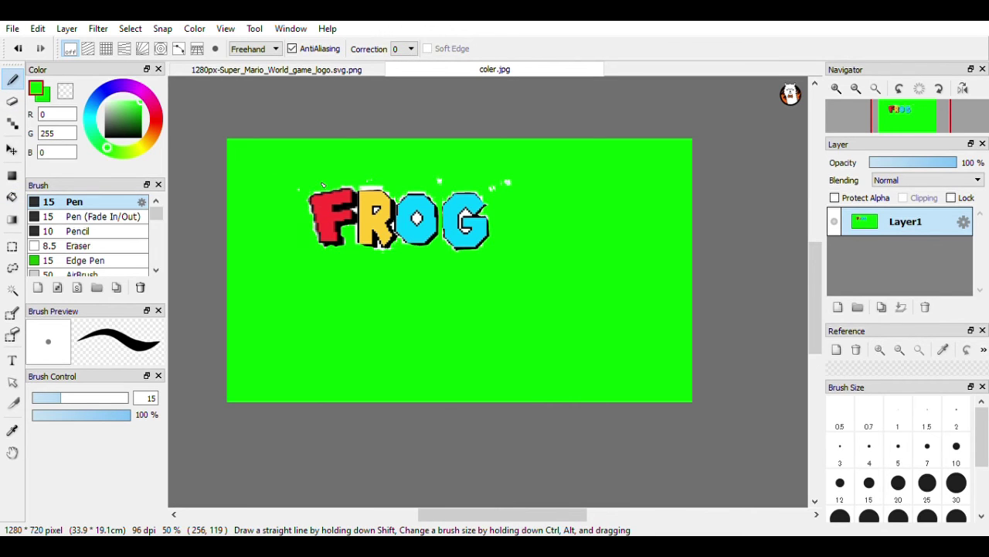
{"action": "scroll", "coordinate": [295, 201], "scroll_direction": "down", "scroll_amount": 1}
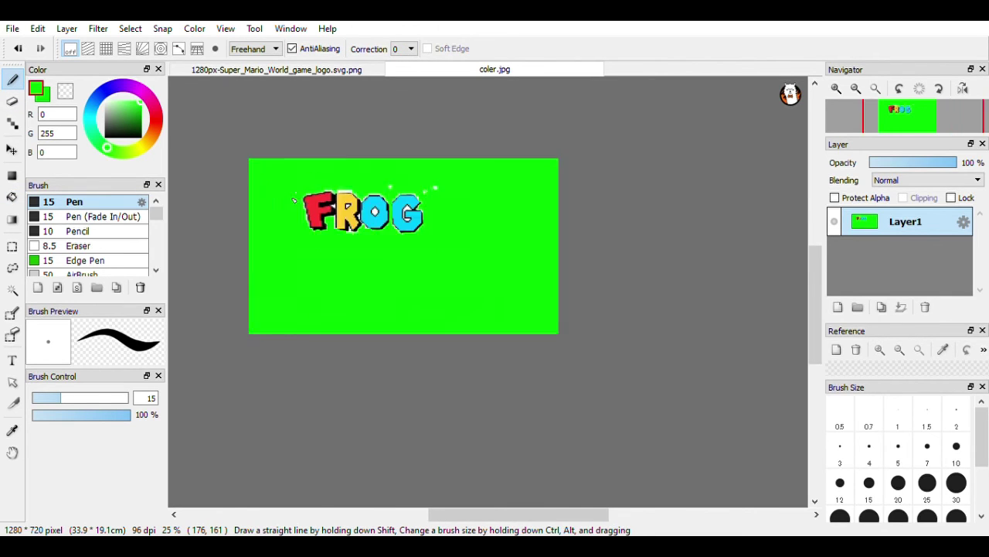
{"action": "scroll", "coordinate": [295, 200], "scroll_direction": "up", "scroll_amount": 5}
{"action": "left_click", "coordinate": [12, 123]}
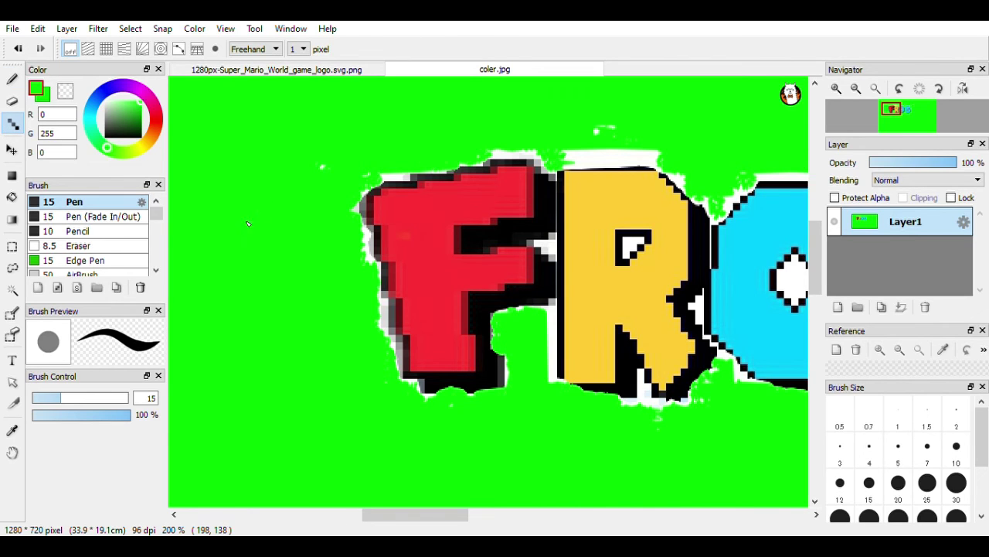
{"action": "left_click_drag", "start_coordinate": [72, 399], "coordinate": [57, 399]}
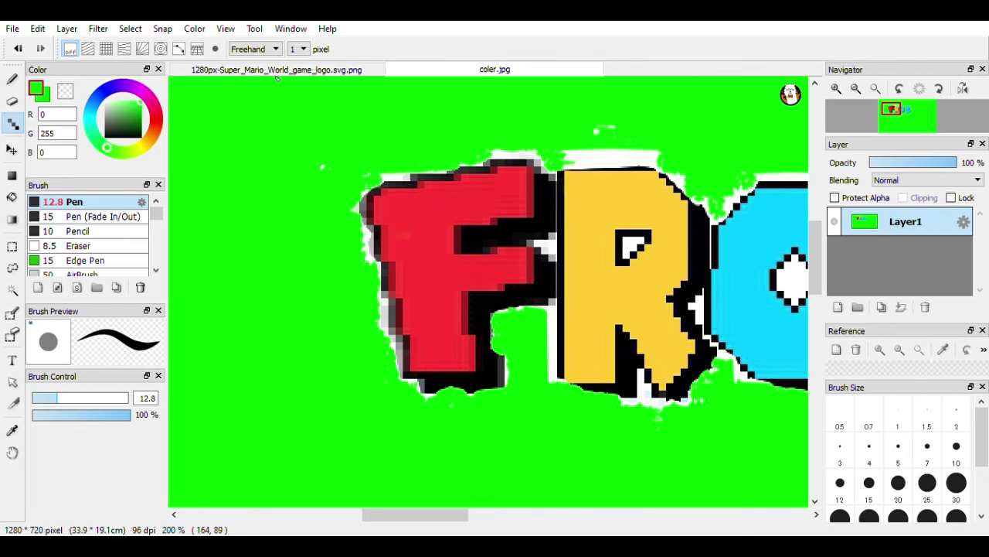
{"action": "mouse_move", "coordinate": [317, 178]}
{"action": "left_mouse_down"}
{"action": "mouse_move", "coordinate": [330, 239]}
{"action": "mouse_move", "coordinate": [402, 277]}
{"action": "left_mouse_up"}
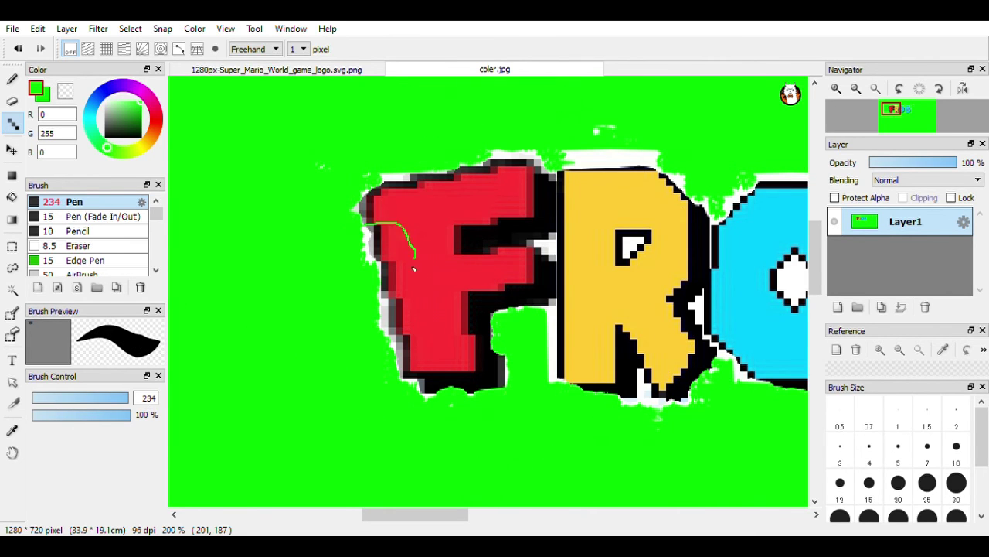
{"action": "left_click", "coordinate": [17, 48]}
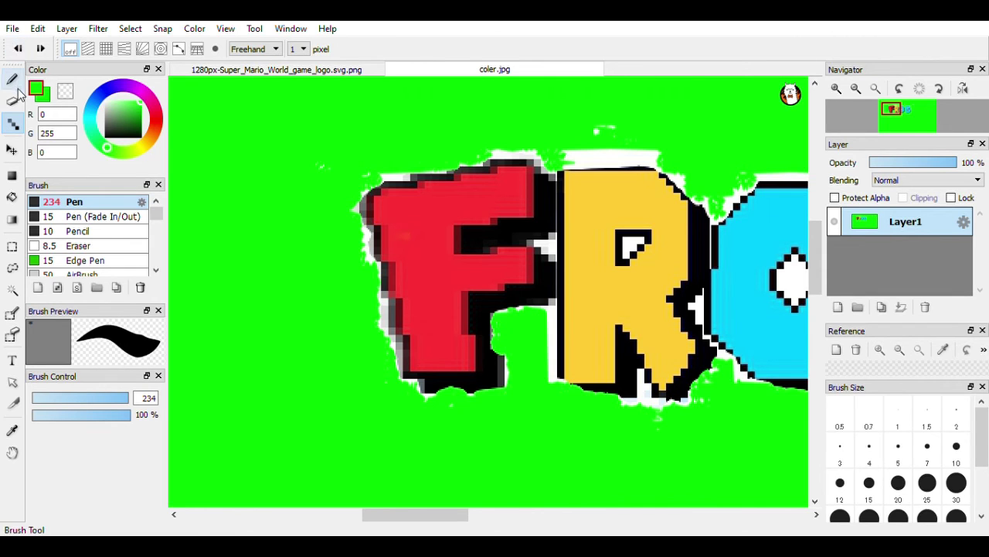
- Paint green over the white specks with the pen at brush size about 12.5
{"action": "left_click", "coordinate": [12, 79]}
{"action": "left_click", "coordinate": [94, 397]}
{"action": "left_click_drag", "start_coordinate": [94, 402], "coordinate": [63, 401]}
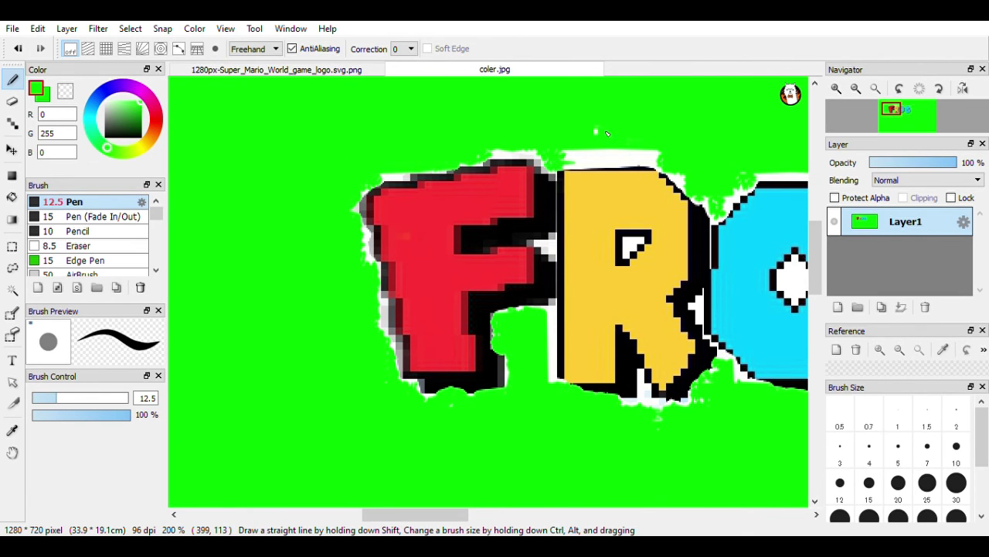
{"action": "left_click_drag", "start_coordinate": [415, 514], "coordinate": [487, 514]}
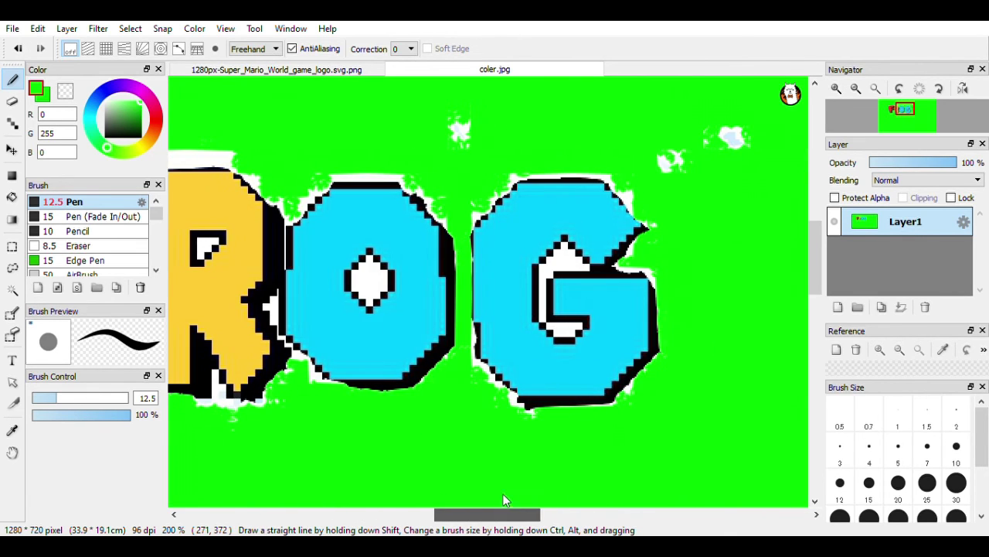
{"action": "left_click_drag", "start_coordinate": [456, 140], "coordinate": [445, 130]}
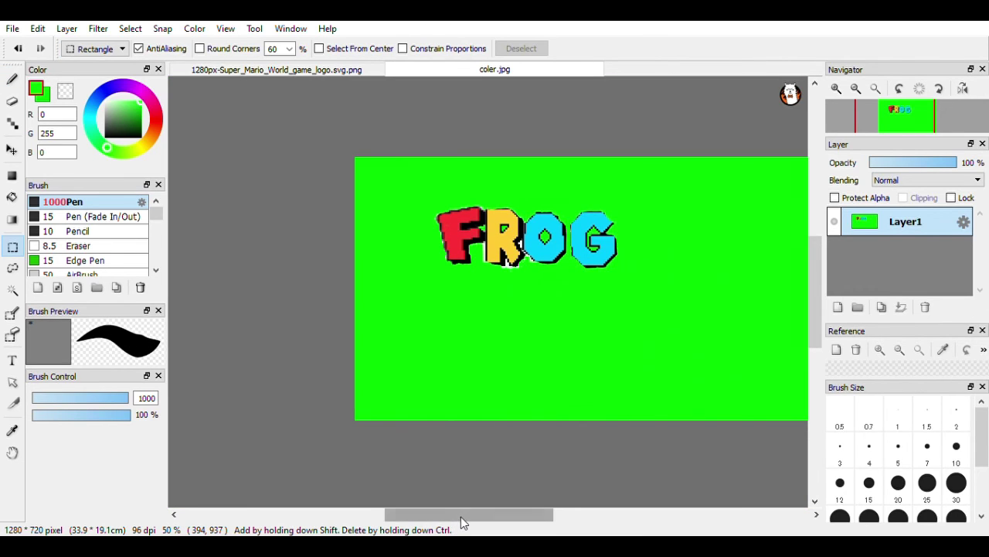
- Go to the Super Mario World logo document, then add and delete an empty layer
{"action": "left_click_drag", "start_coordinate": [461, 516], "coordinate": [485, 515]}
{"action": "scroll", "coordinate": [396, 241], "scroll_direction": "down", "scroll_amount": 4}
{"action": "scroll", "coordinate": [397, 240], "scroll_direction": "up", "scroll_amount": 4}
{"action": "scroll", "coordinate": [398, 241], "scroll_direction": "up", "scroll_amount": 2}
{"action": "scroll", "coordinate": [399, 242], "scroll_direction": "down", "scroll_amount": 5}
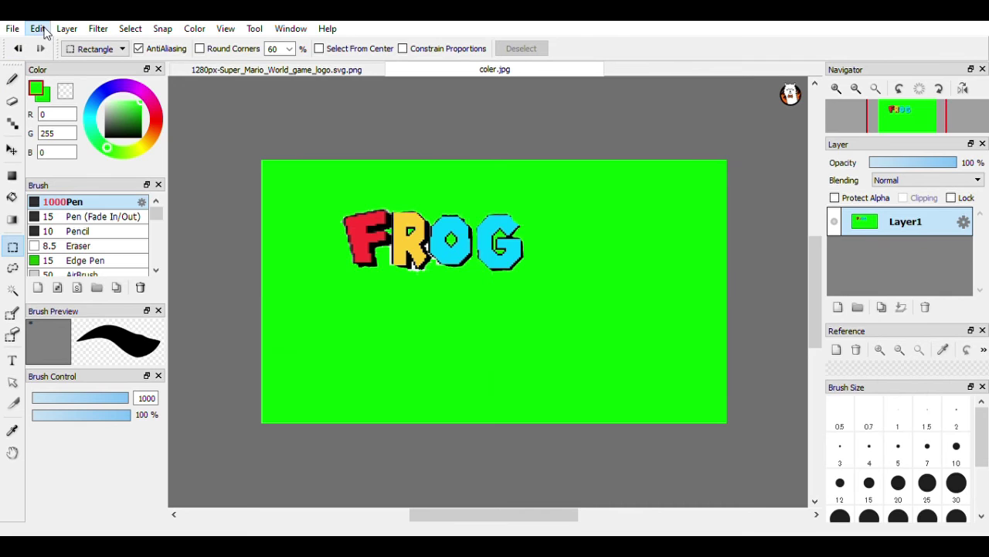
{"action": "left_click", "coordinate": [256, 68]}
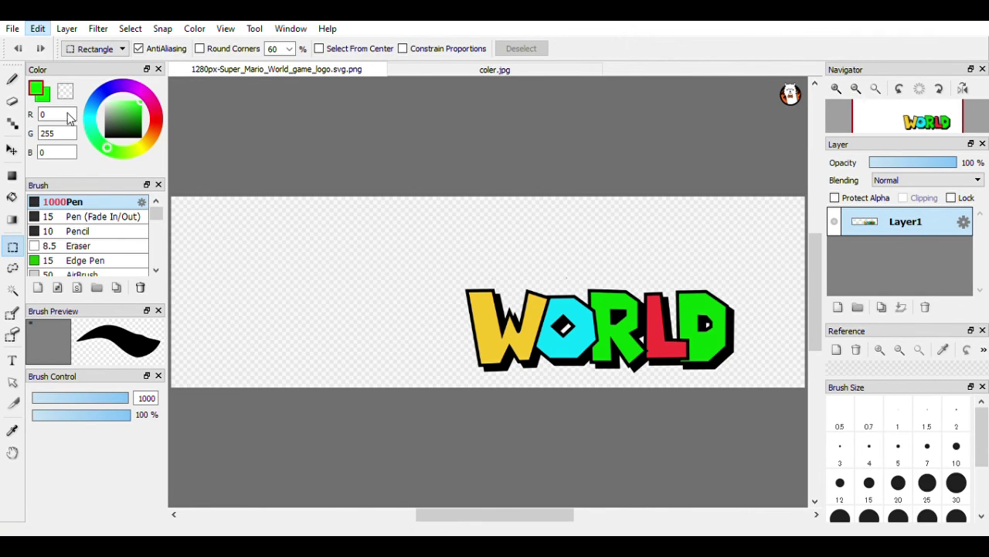
{"action": "key", "text": "ctrl+shift+n"}
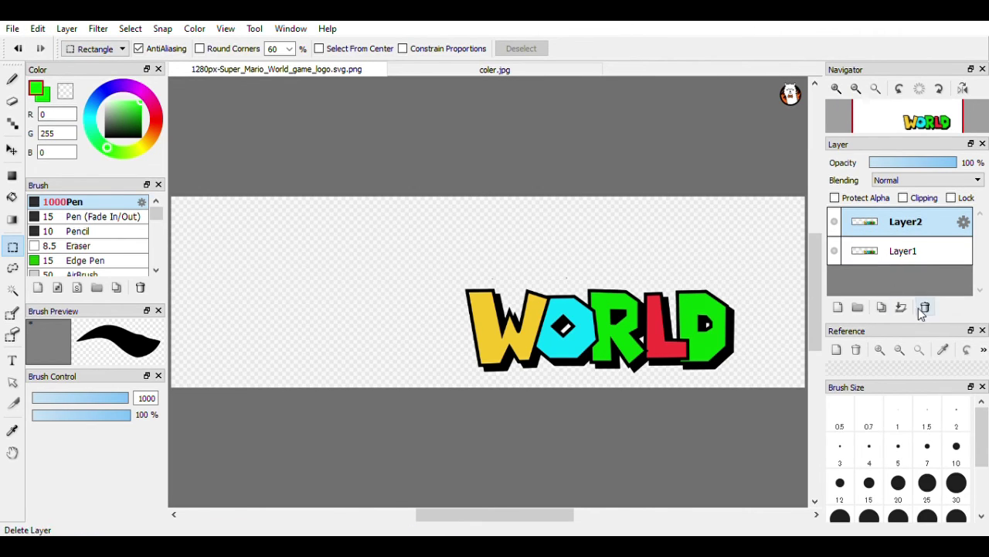
{"action": "left_click", "coordinate": [926, 307]}
- Bring the FROG image over from color.jpg and paste it as a new layer in the logo
{"action": "left_click", "coordinate": [422, 63]}
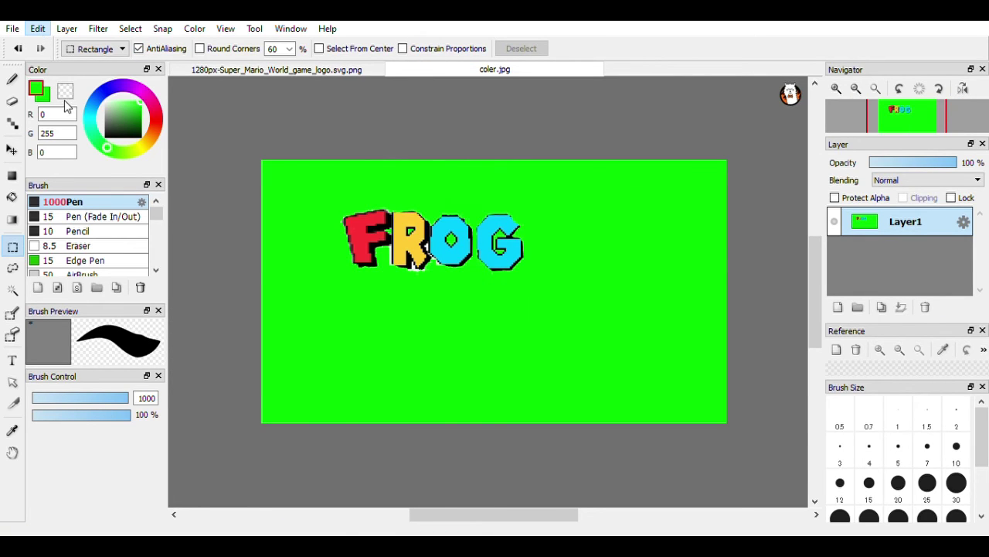
{"action": "left_click", "coordinate": [207, 68]}
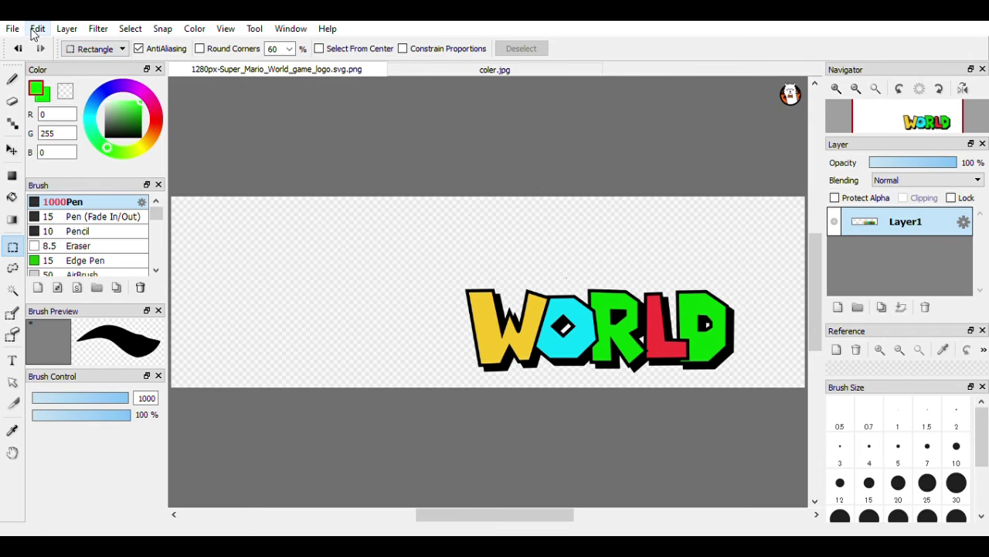
{"action": "key", "text": "ctrl+v"}
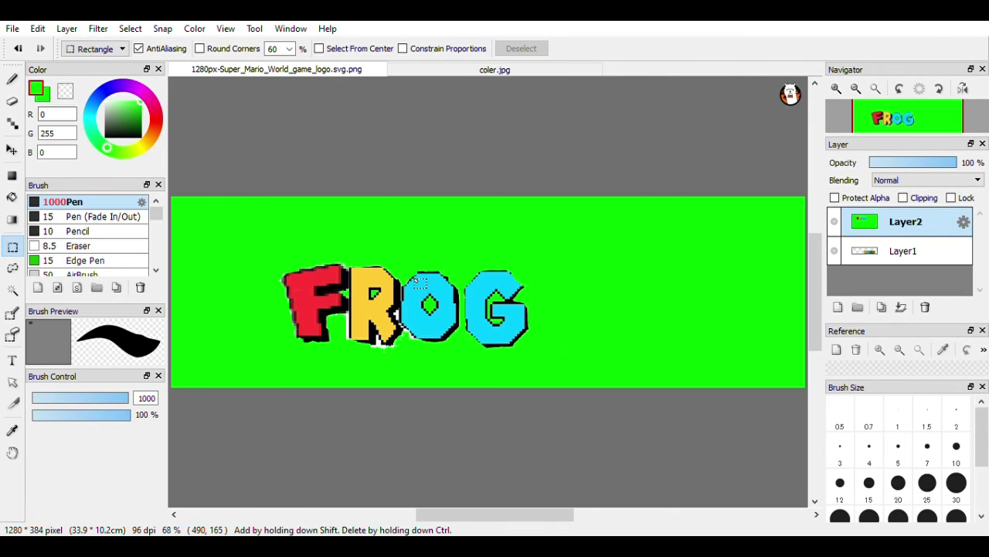
- Flood-fill the green background, the blob beside F and the R's eye with transparency
{"action": "left_click", "coordinate": [9, 100]}
{"action": "left_click", "coordinate": [64, 91]}
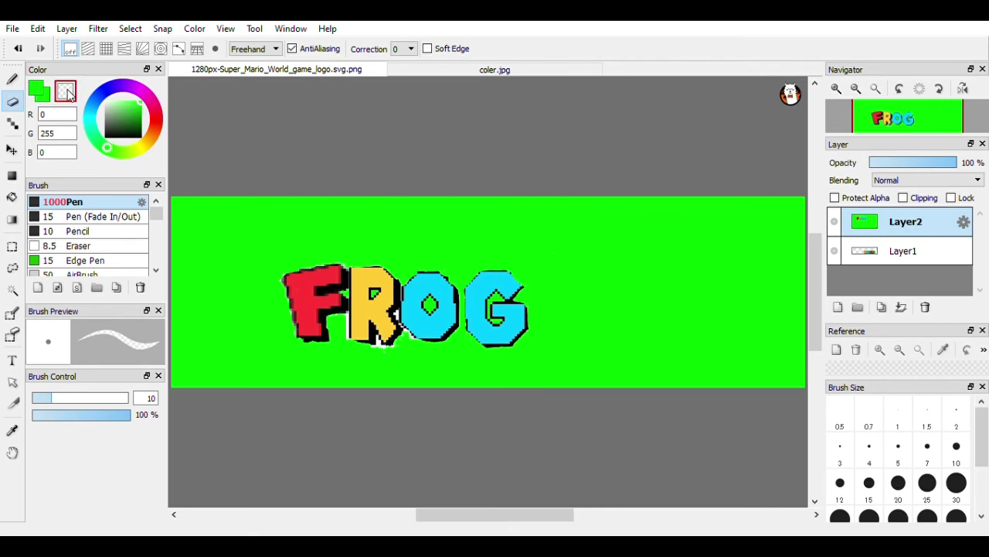
{"action": "left_click", "coordinate": [12, 197]}
{"action": "left_click", "coordinate": [618, 248]}
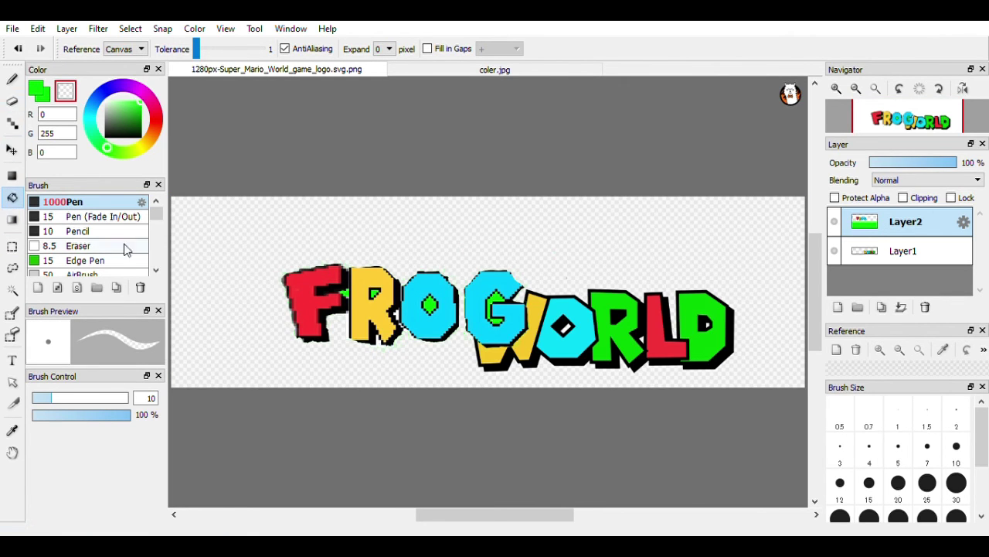
{"action": "scroll", "coordinate": [353, 318], "scroll_direction": "down", "scroll_amount": 3}
{"action": "scroll", "coordinate": [353, 318], "scroll_direction": "up", "scroll_amount": 5}
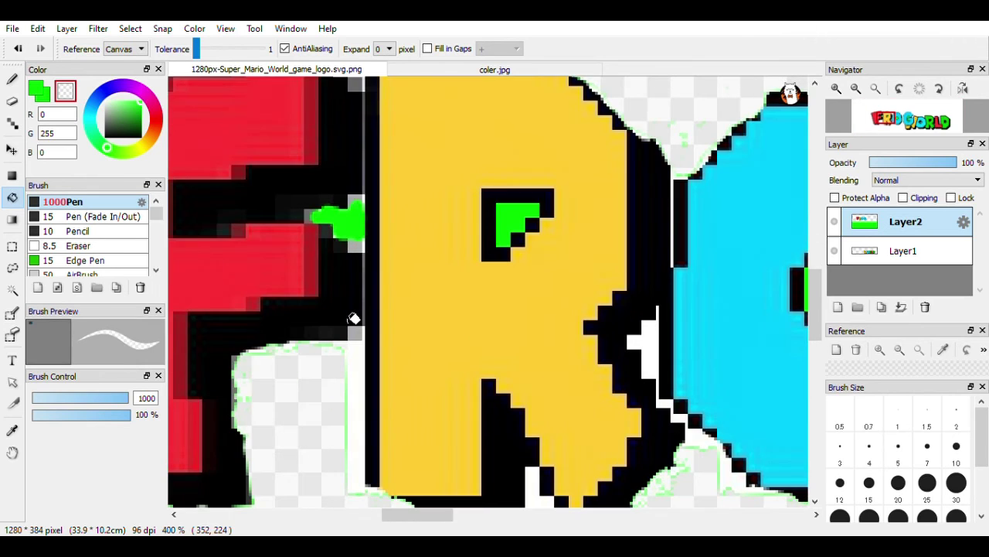
{"action": "left_click", "coordinate": [352, 243]}
{"action": "left_click", "coordinate": [516, 243]}
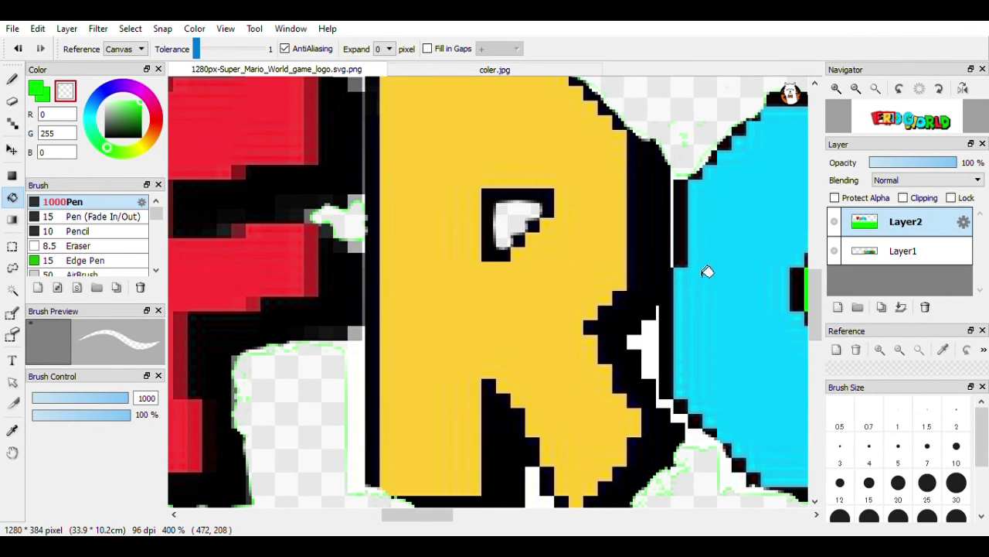
{"action": "scroll", "coordinate": [707, 271], "scroll_direction": "up", "scroll_amount": 1}
{"action": "scroll", "coordinate": [676, 260], "scroll_direction": "down", "scroll_amount": 2}
- Fill the O's green eye with white and fill over the green inside the G
{"action": "left_click", "coordinate": [760, 285]}
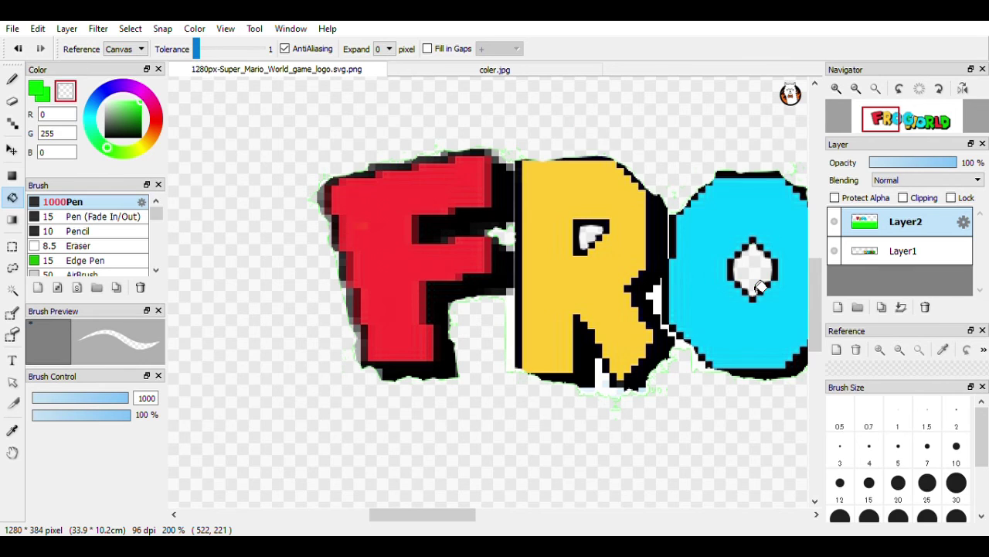
{"action": "scroll", "coordinate": [657, 286], "scroll_direction": "up", "scroll_amount": 3}
{"action": "scroll", "coordinate": [657, 286], "scroll_direction": "down", "scroll_amount": 3}
{"action": "left_click_drag", "start_coordinate": [426, 515], "coordinate": [484, 516]}
{"action": "left_click", "coordinate": [632, 269]}
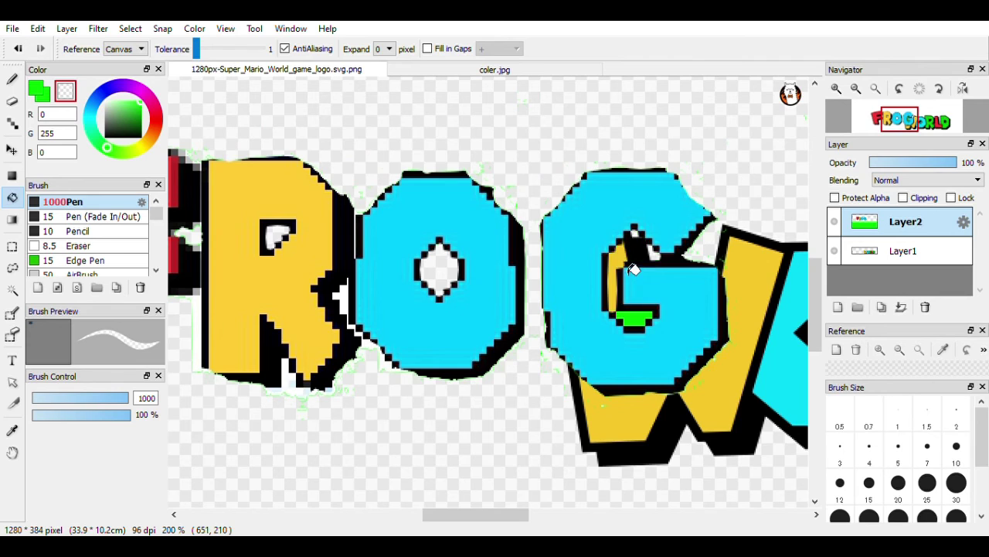
{"action": "scroll", "coordinate": [618, 290], "scroll_direction": "down", "scroll_amount": 1}
{"action": "scroll", "coordinate": [609, 312], "scroll_direction": "up", "scroll_amount": 2}
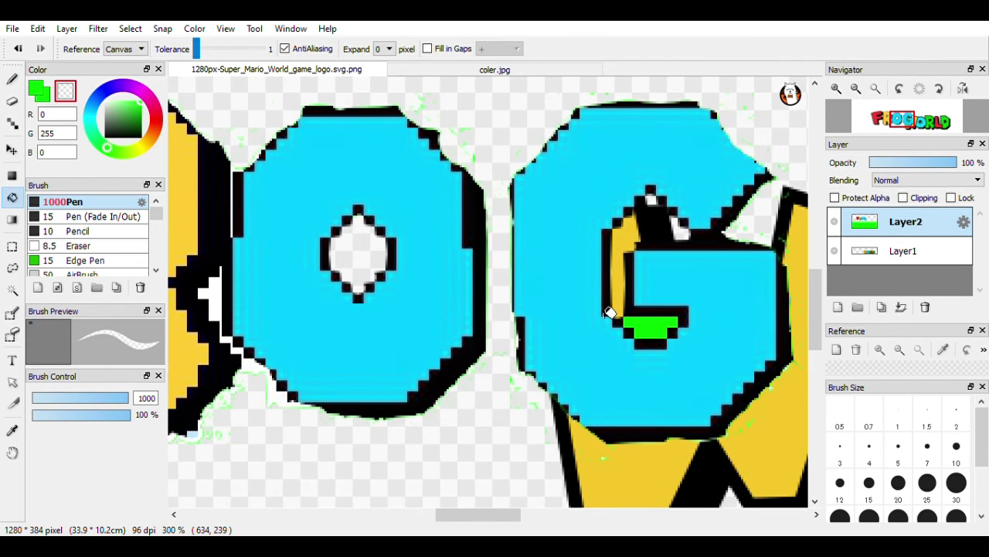
{"action": "scroll", "coordinate": [255, 404], "scroll_direction": "up", "scroll_amount": 1}
{"action": "scroll", "coordinate": [258, 404], "scroll_direction": "down", "scroll_amount": 1}
{"action": "scroll", "coordinate": [252, 404], "scroll_direction": "down", "scroll_amount": 2}
{"action": "scroll", "coordinate": [251, 387], "scroll_direction": "down", "scroll_amount": 1}
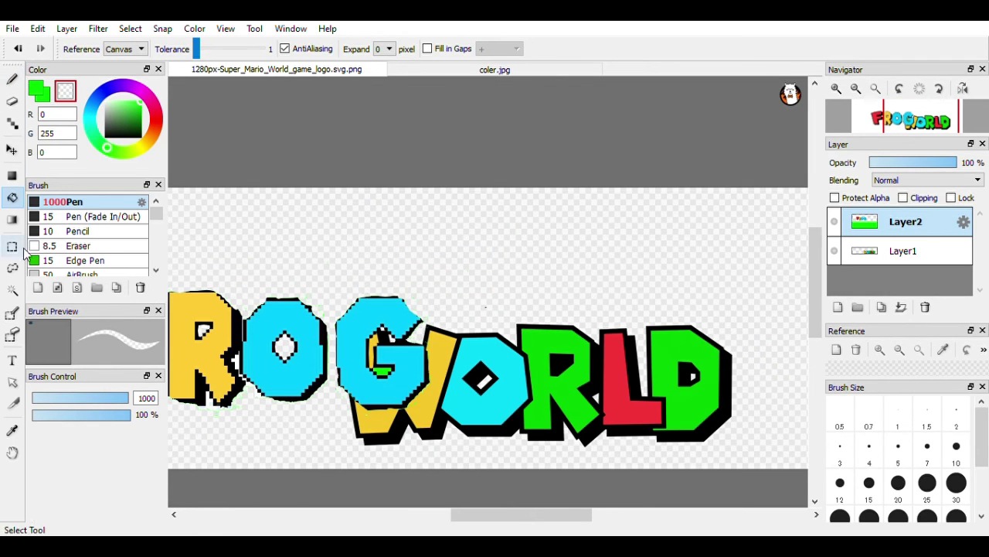
{"action": "left_click", "coordinate": [12, 151]}
- Move the FROG lettering up and further left above WORLD
{"action": "mouse_move", "coordinate": [278, 353]}
{"action": "left_mouse_down"}
{"action": "mouse_move", "coordinate": [261, 240]}
{"action": "mouse_move", "coordinate": [348, 255]}
{"action": "mouse_move", "coordinate": [410, 186]}
{"action": "mouse_move", "coordinate": [363, 251]}
{"action": "mouse_move", "coordinate": [308, 263]}
{"action": "left_mouse_up"}
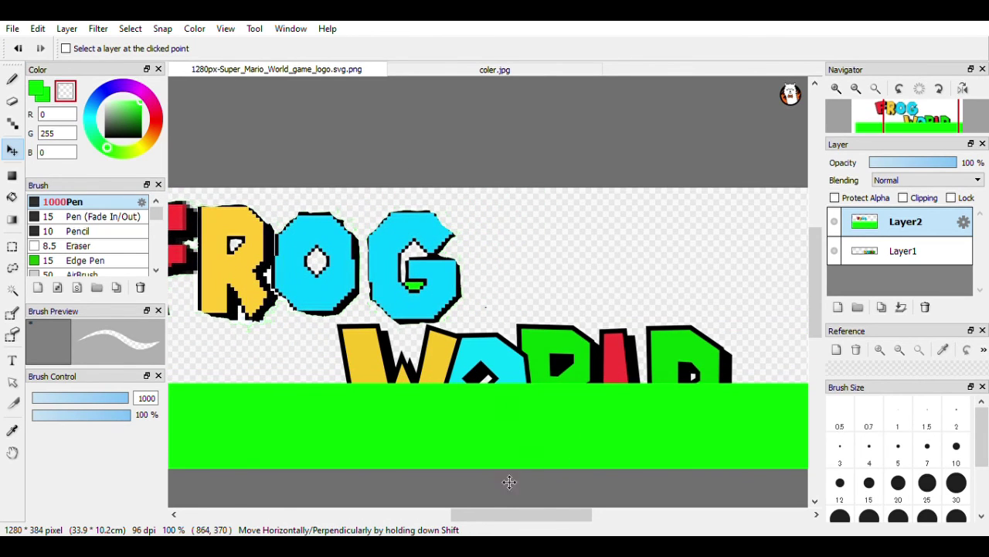
{"action": "mouse_move", "coordinate": [510, 522]}
{"action": "left_mouse_down"}
{"action": "mouse_move", "coordinate": [496, 509]}
{"action": "mouse_move", "coordinate": [448, 506]}
{"action": "left_mouse_up"}
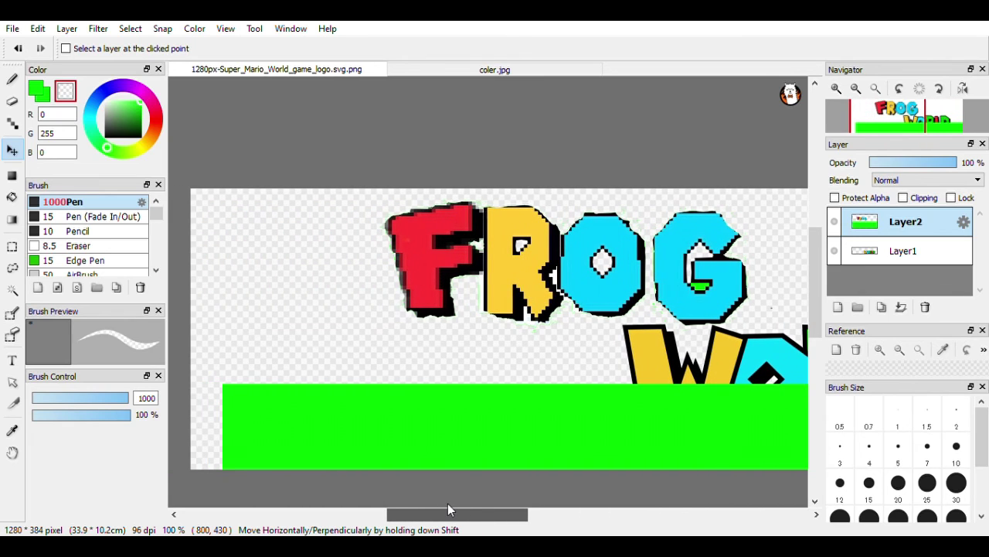
{"action": "mouse_move", "coordinate": [604, 240]}
{"action": "left_mouse_down"}
{"action": "mouse_move", "coordinate": [498, 255]}
{"action": "mouse_move", "coordinate": [478, 234]}
{"action": "mouse_move", "coordinate": [437, 233]}
{"action": "left_mouse_up"}
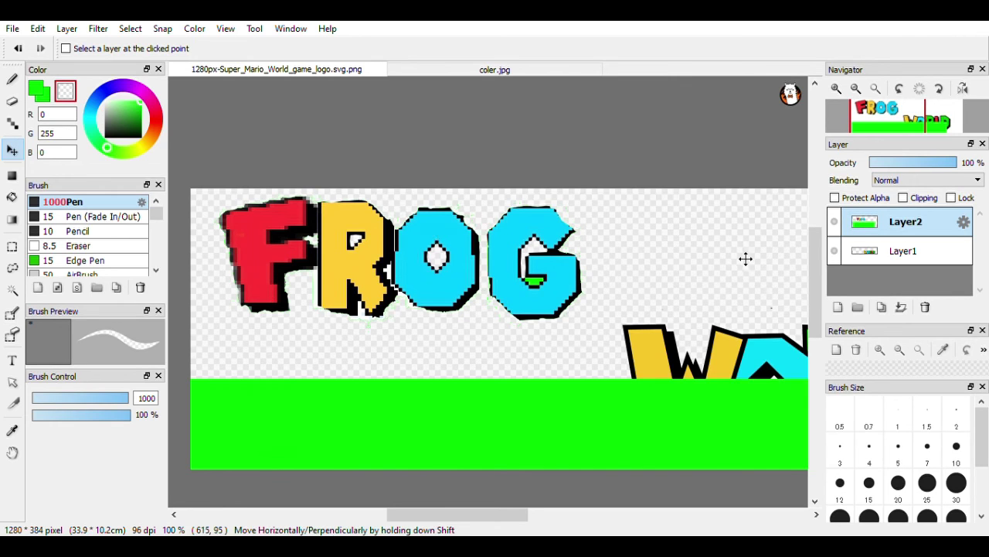
- In color.jpg, select Fill and undo to remove the green behind FROG, then return to the logo
{"action": "left_click", "coordinate": [524, 68]}
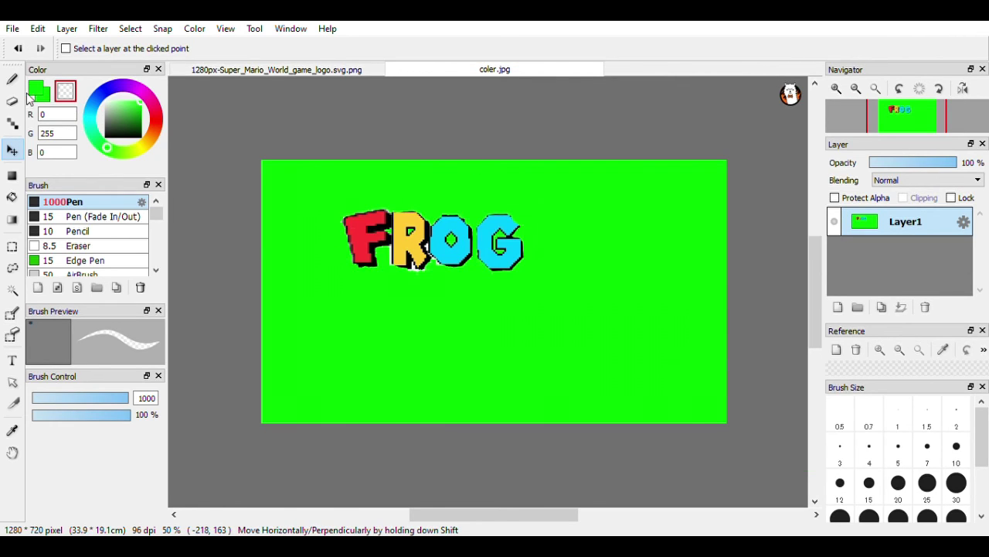
{"action": "left_click", "coordinate": [12, 196]}
{"action": "key", "text": "ctrl+z"}
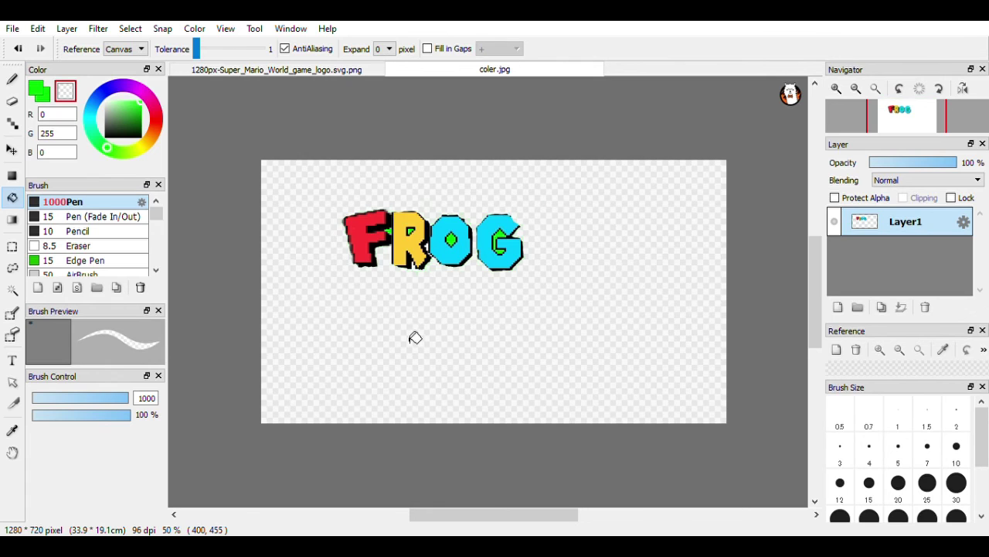
{"action": "left_click", "coordinate": [210, 71]}
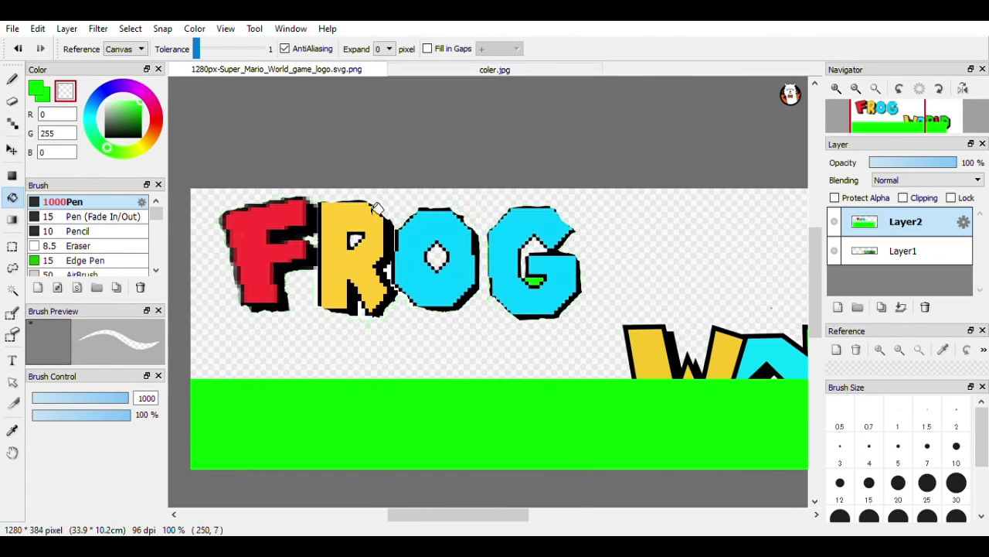
- Delete the FROG layer, check color.jpg, and paste the FROG artwork afresh into the logo
{"action": "left_click", "coordinate": [926, 307]}
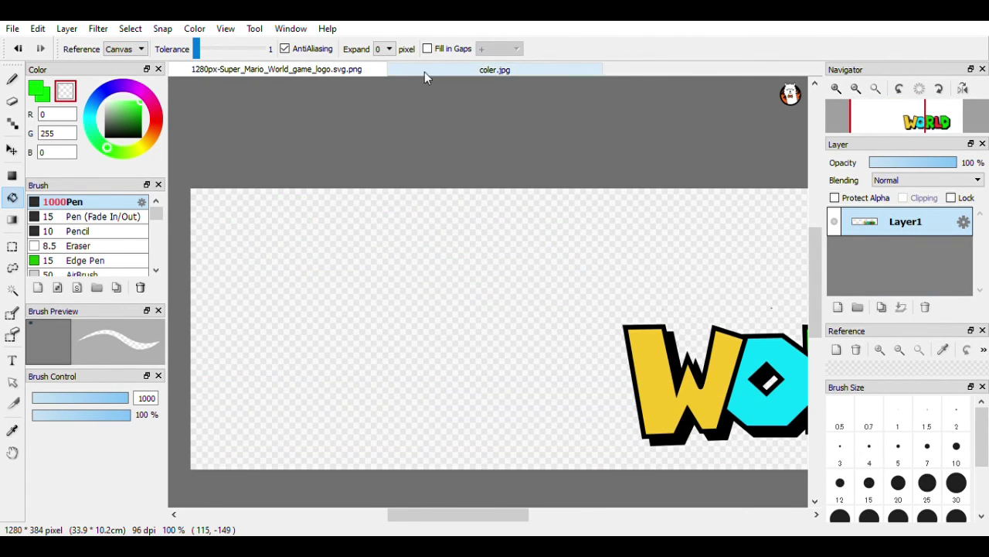
{"action": "left_click", "coordinate": [420, 70]}
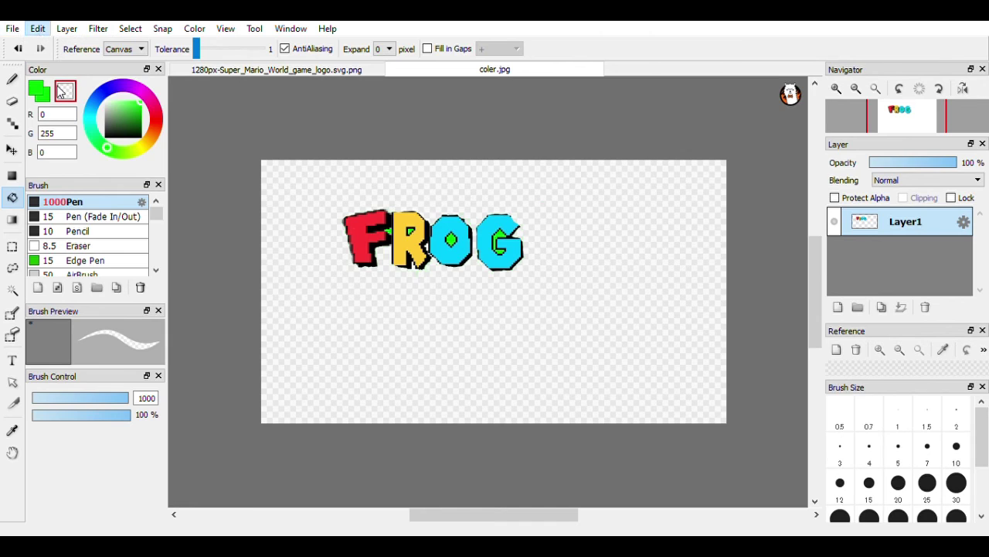
{"action": "left_click", "coordinate": [244, 70]}
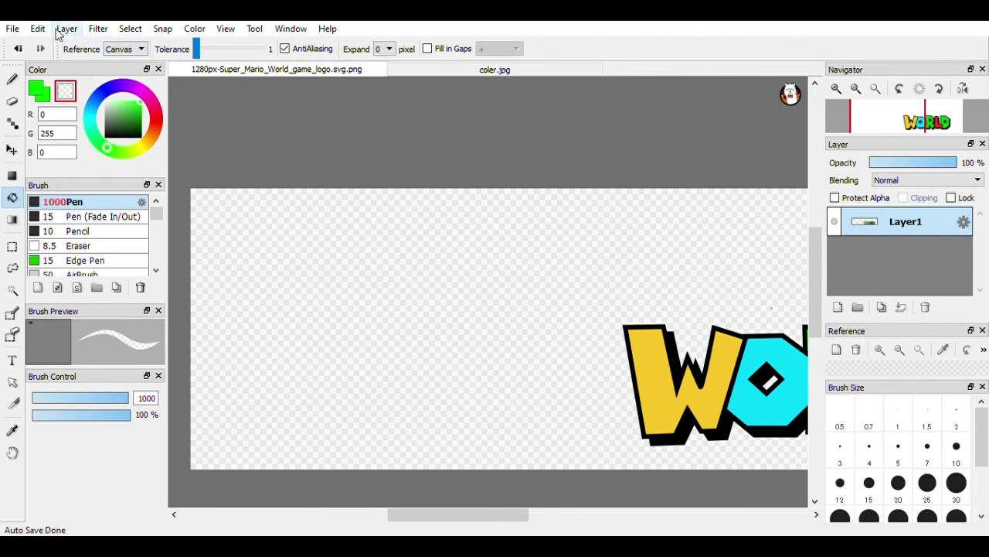
{"action": "key", "text": "ctrl+v"}
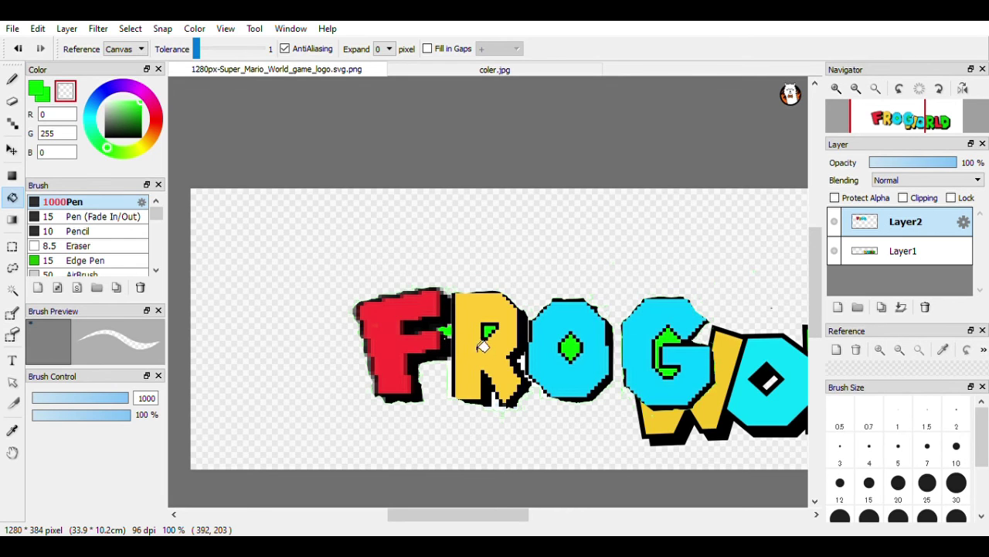
- Fill the green patches in the R and O with white and recolour the G's green stroke
{"action": "scroll", "coordinate": [448, 343], "scroll_direction": "down", "scroll_amount": 2}
{"action": "scroll", "coordinate": [447, 343], "scroll_direction": "up", "scroll_amount": 4}
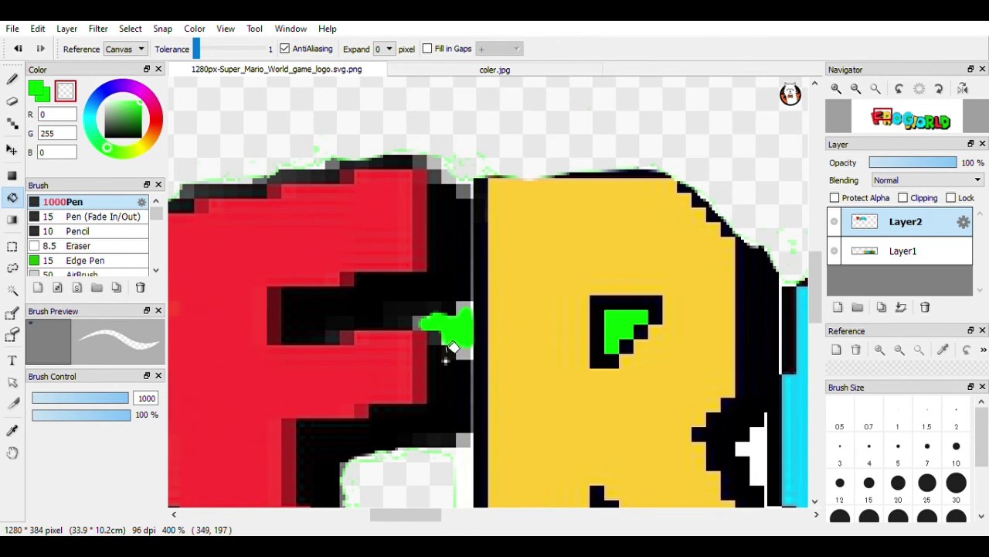
{"action": "left_click", "coordinate": [628, 340]}
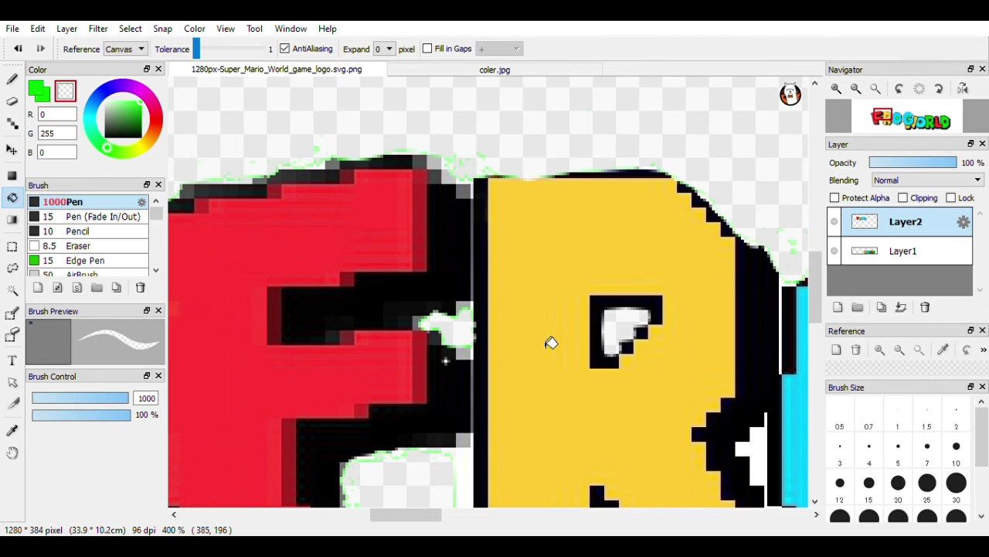
{"action": "scroll", "coordinate": [550, 342], "scroll_direction": "down", "scroll_amount": 3}
{"action": "scroll", "coordinate": [550, 342], "scroll_direction": "down", "scroll_amount": 2}
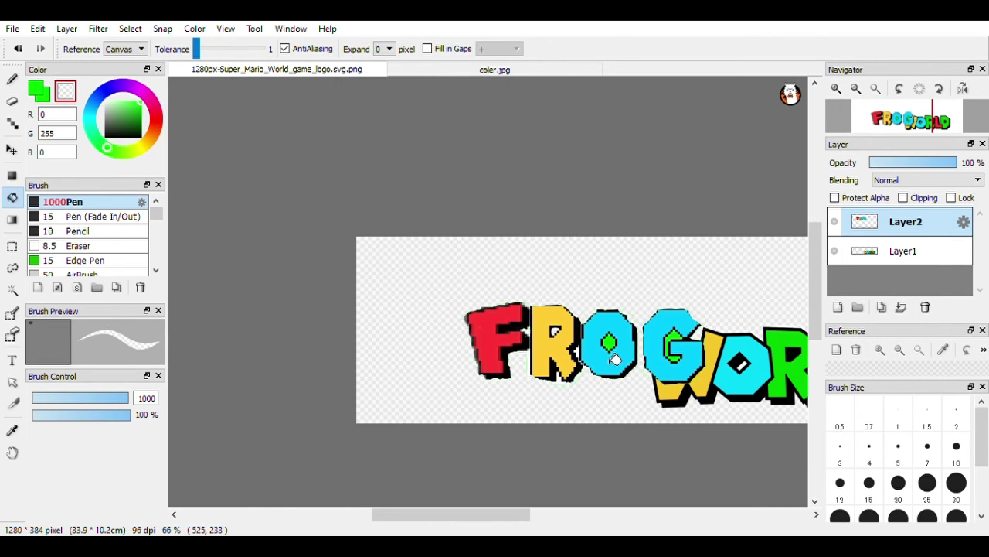
{"action": "scroll", "coordinate": [614, 363], "scroll_direction": "down", "scroll_amount": 4}
{"action": "scroll", "coordinate": [614, 363], "scroll_direction": "up", "scroll_amount": 8}
{"action": "left_click", "coordinate": [646, 313]}
{"action": "left_click_drag", "start_coordinate": [479, 515], "coordinate": [535, 515]}
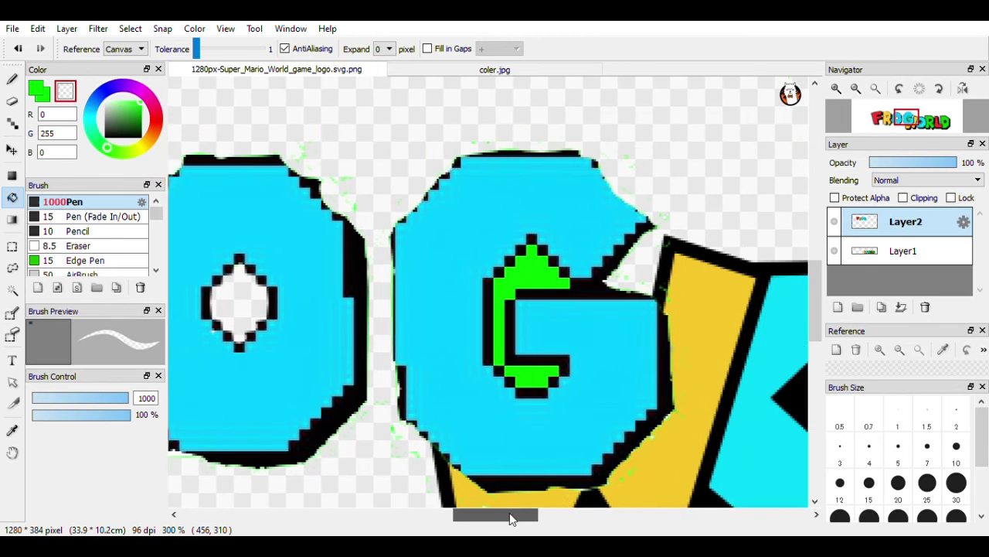
{"action": "left_click", "coordinate": [502, 297]}
{"action": "left_click", "coordinate": [513, 380]}
{"action": "scroll", "coordinate": [439, 462], "scroll_direction": "down", "scroll_amount": 3}
{"action": "scroll", "coordinate": [439, 462], "scroll_direction": "up", "scroll_amount": 5}
{"action": "scroll", "coordinate": [439, 462], "scroll_direction": "down", "scroll_amount": 5}
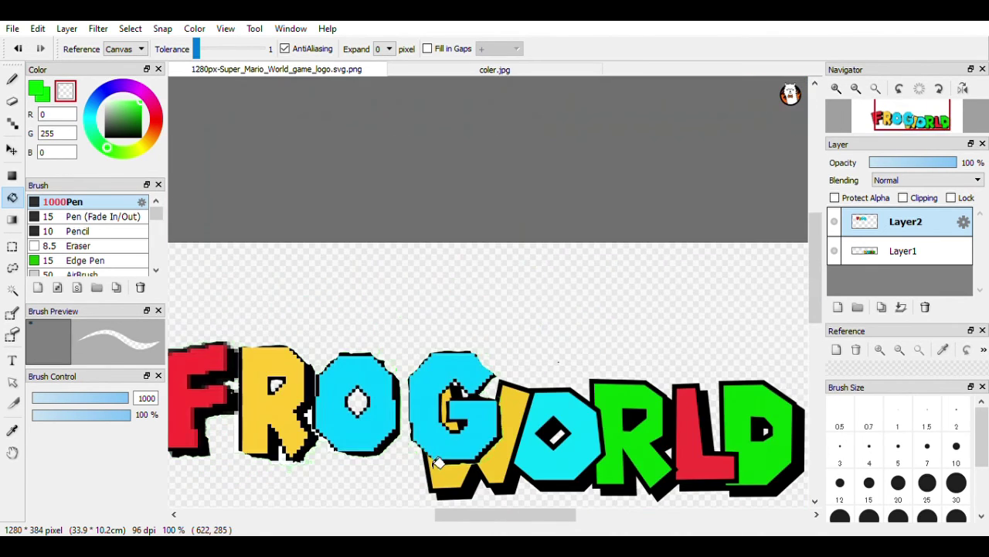
- Drag the FROG lettering up and left so it sits clear above WORLD
{"action": "left_click_drag", "start_coordinate": [495, 512], "coordinate": [446, 514]}
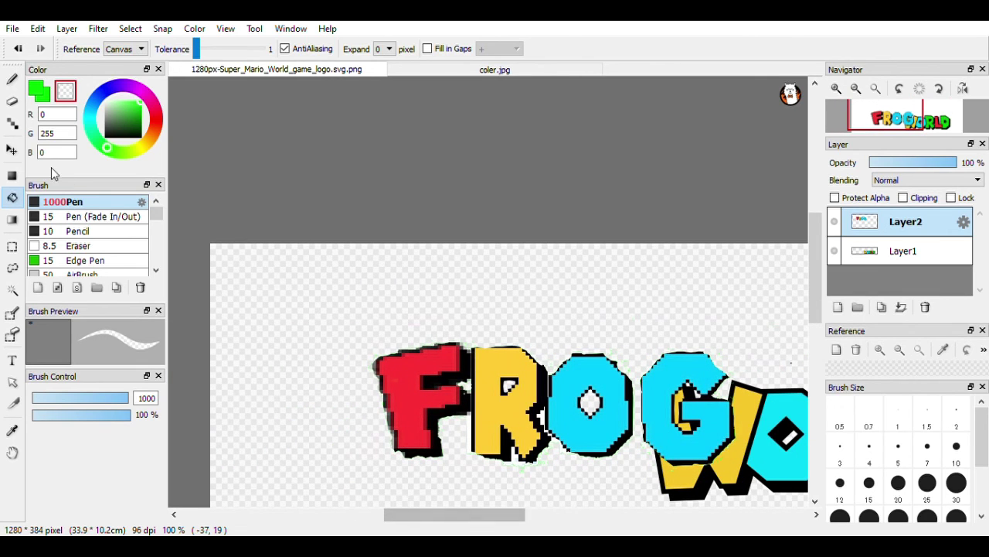
{"action": "left_click", "coordinate": [13, 149]}
{"action": "left_click_drag", "start_coordinate": [511, 366], "coordinate": [364, 281]}
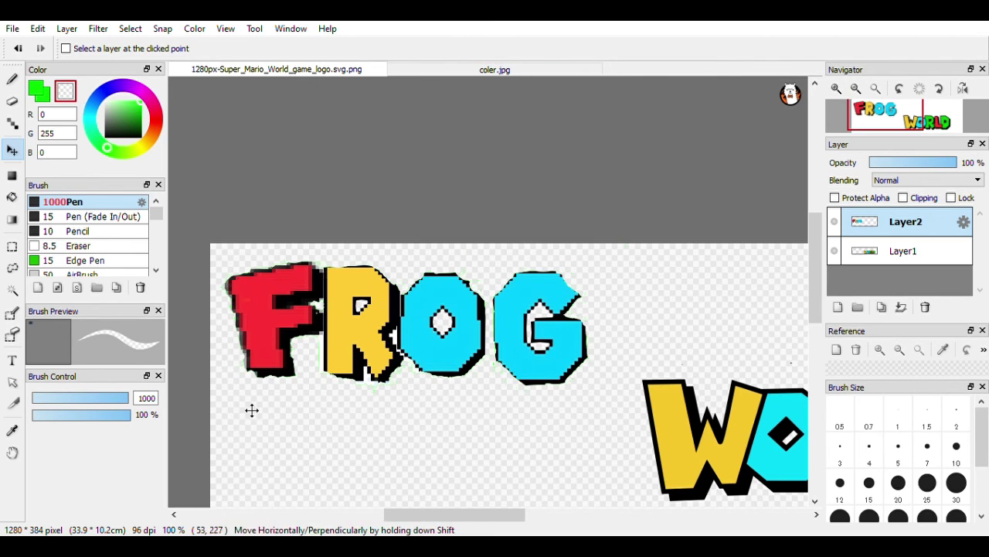
{"action": "left_click", "coordinate": [13, 79]}
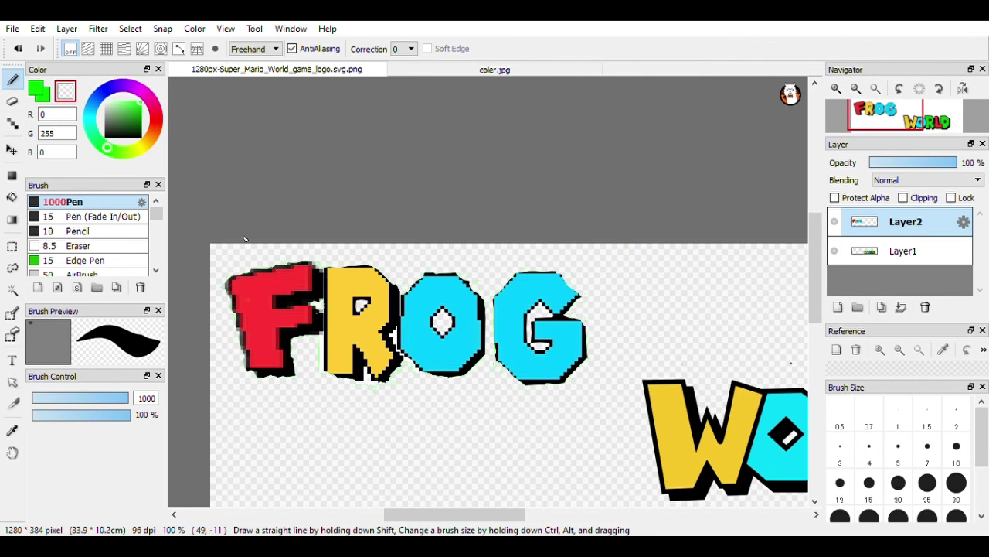
- Restore the deleted FROG letters, then draw a test green stroke at pen size 9.1 and undo it
{"action": "key", "text": "Delete"}
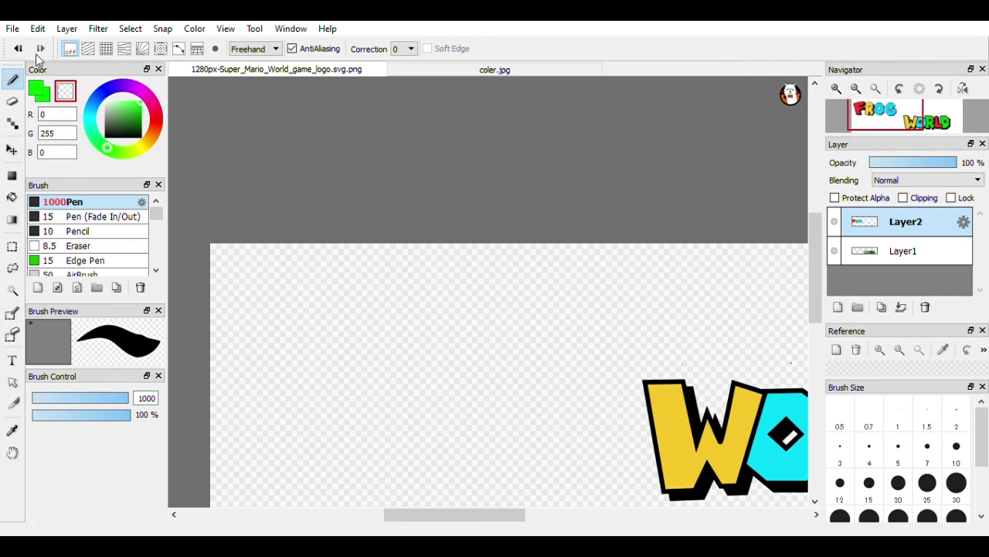
{"action": "left_click", "coordinate": [18, 47]}
{"action": "left_click", "coordinate": [36, 91]}
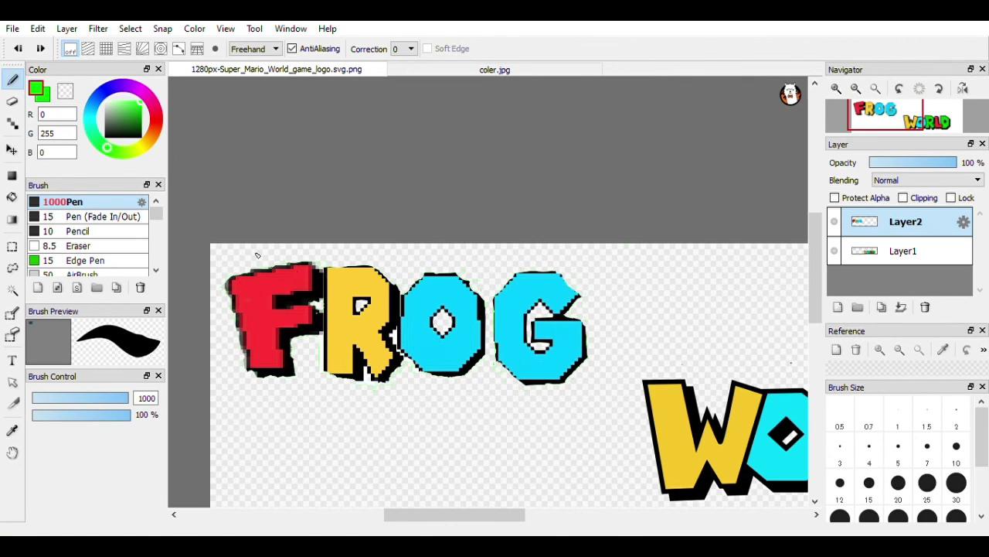
{"action": "left_click_drag", "start_coordinate": [130, 399], "coordinate": [50, 397]}
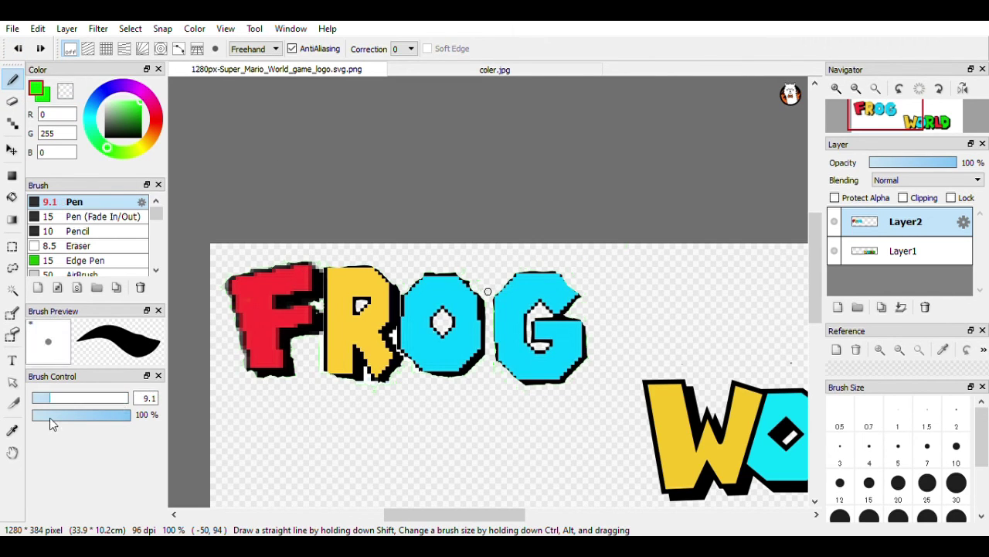
{"action": "left_click_drag", "start_coordinate": [220, 263], "coordinate": [807, 384]}
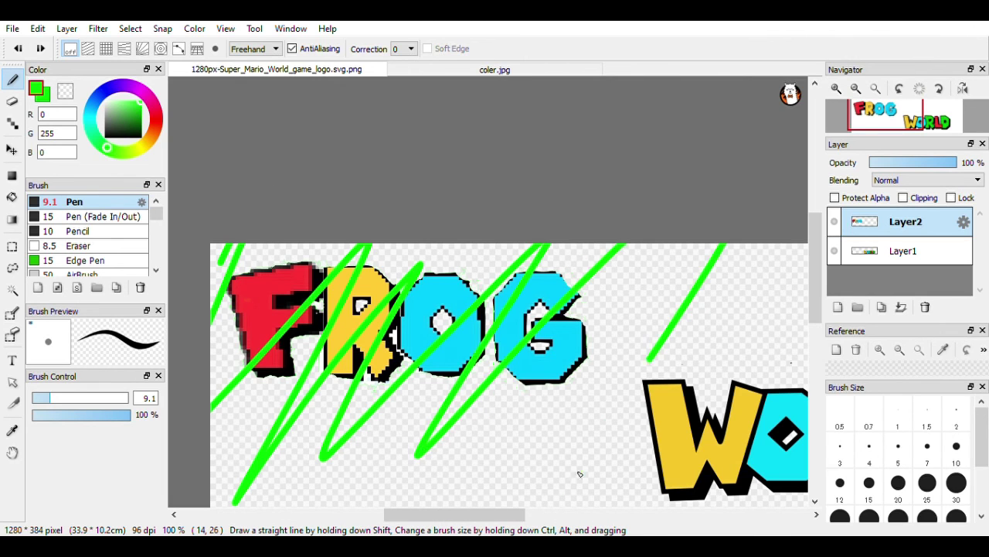
{"action": "left_click", "coordinate": [18, 48]}
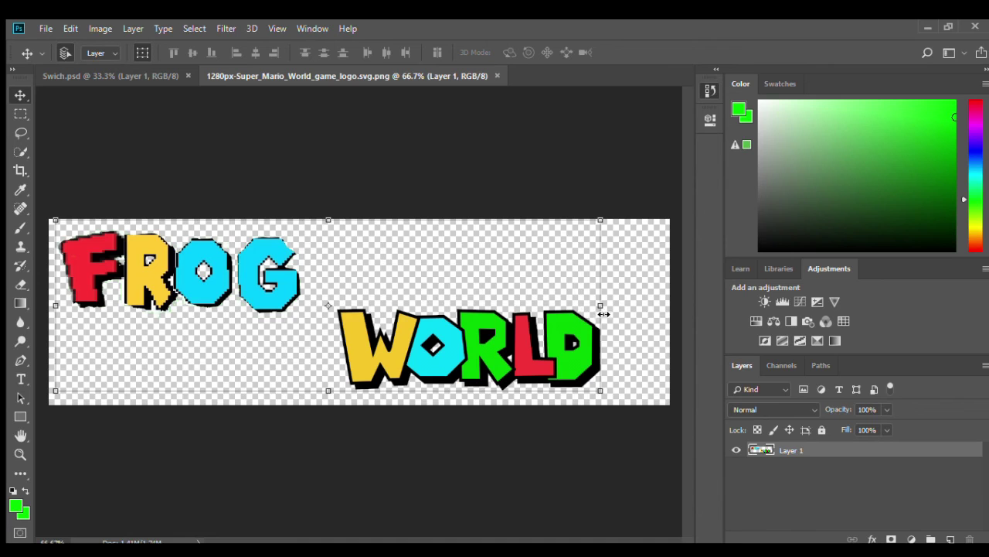
- Try squeezing the logo to about 93% width, undo it, and commit the transform at 100%
{"action": "left_click_drag", "start_coordinate": [604, 316], "coordinate": [570, 318]}
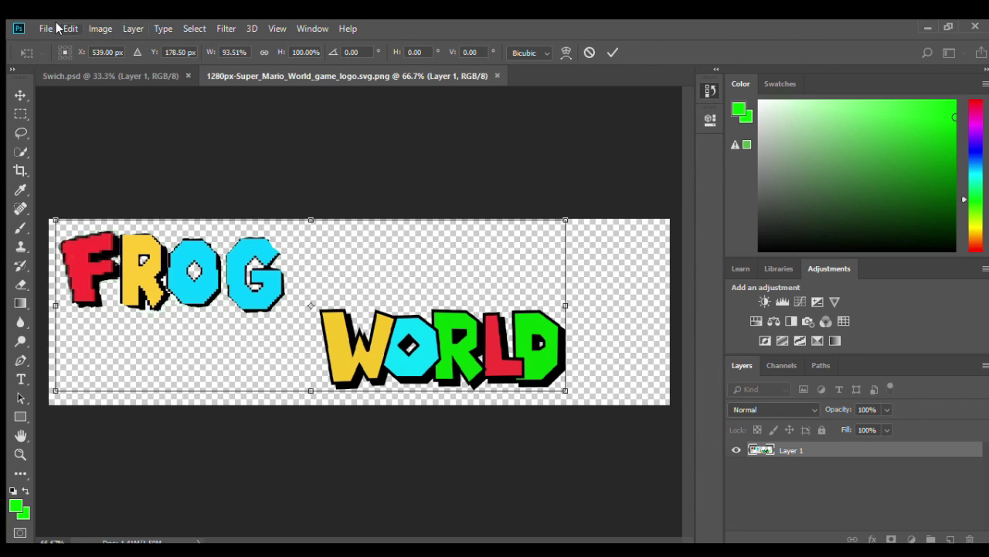
{"action": "key", "text": "ctrl+z"}
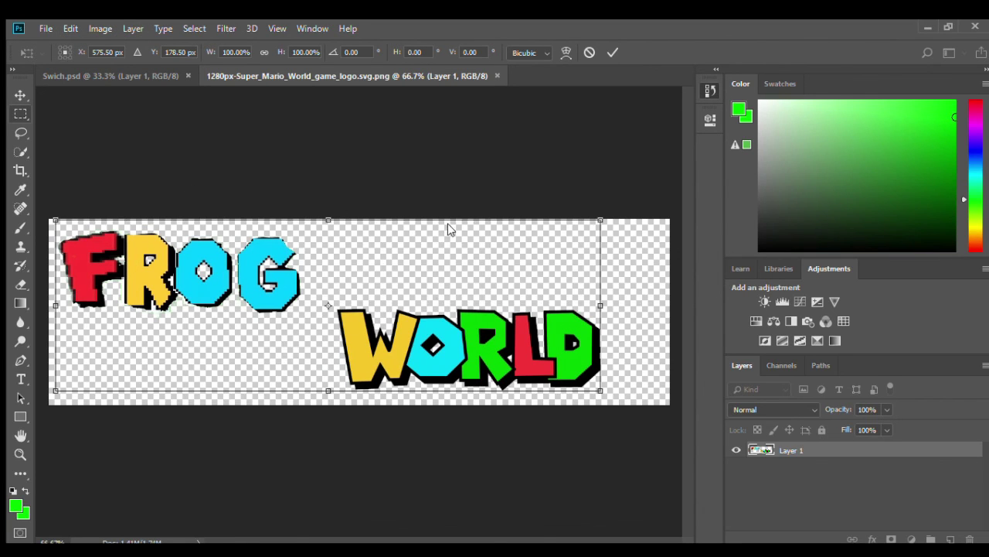
{"action": "key", "text": "Return"}
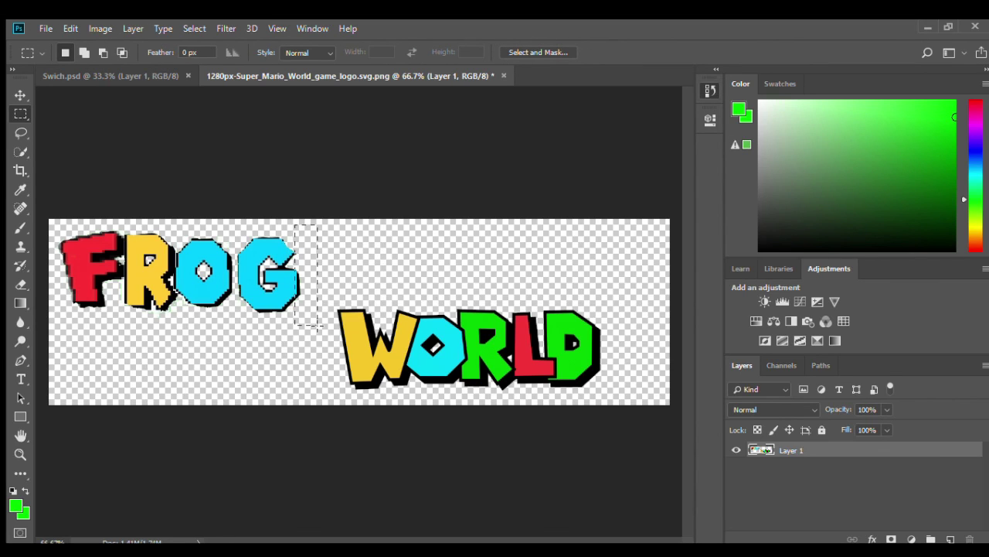
- Clear the stray selection and marquee-select the FROG half of the logo
{"action": "left_click", "coordinate": [313, 325]}
{"action": "left_click_drag", "start_coordinate": [309, 213], "coordinate": [29, 448]}
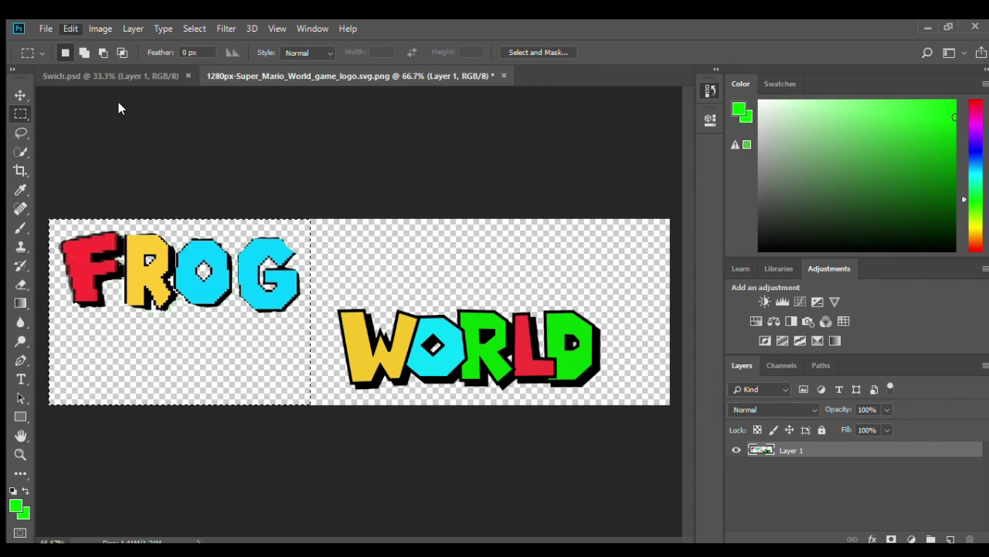
{"action": "left_click", "coordinate": [110, 75]}
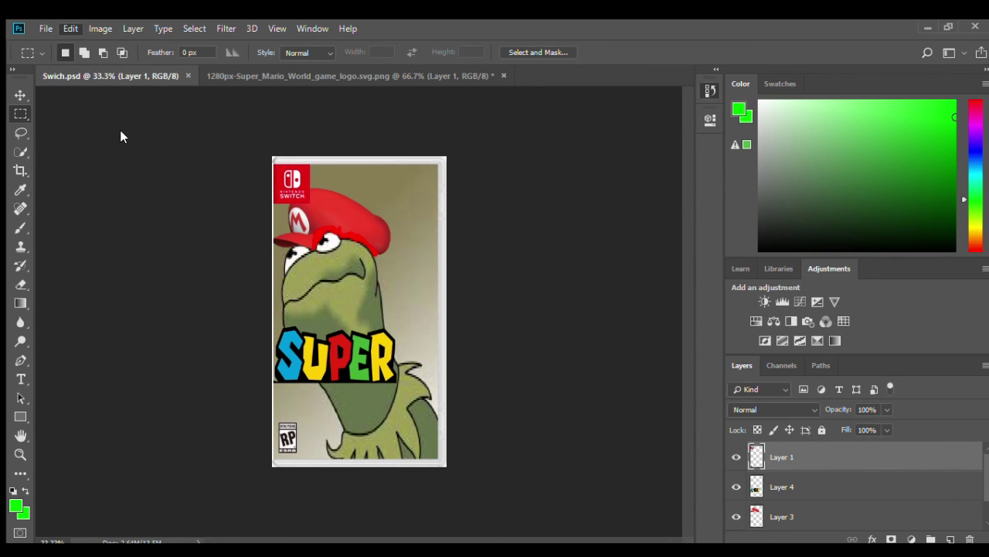
- Paste the FROG lettering into Swich.psd as a new layer, nudge the background up, and select Layer 4
{"action": "key", "text": "ctrl+v"}
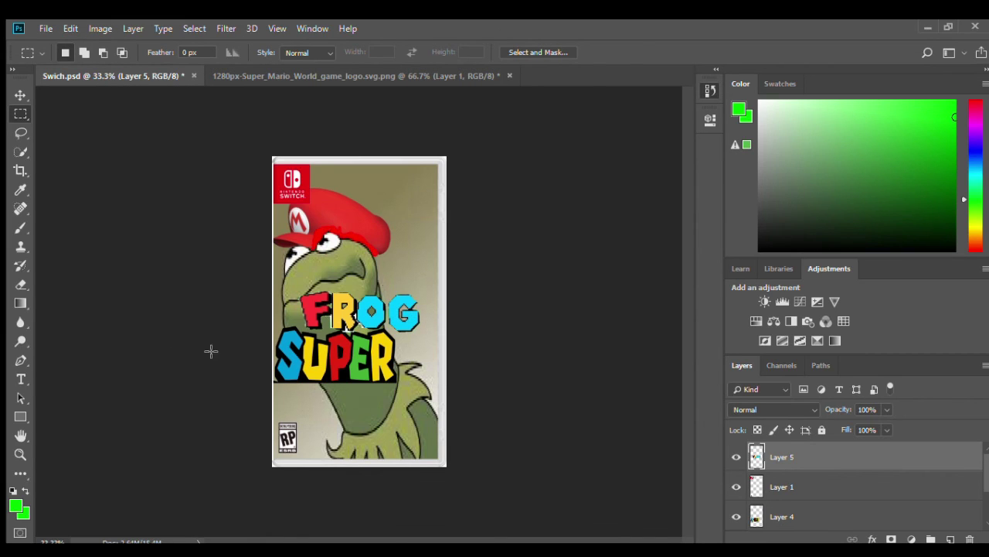
{"action": "left_click", "coordinate": [21, 95]}
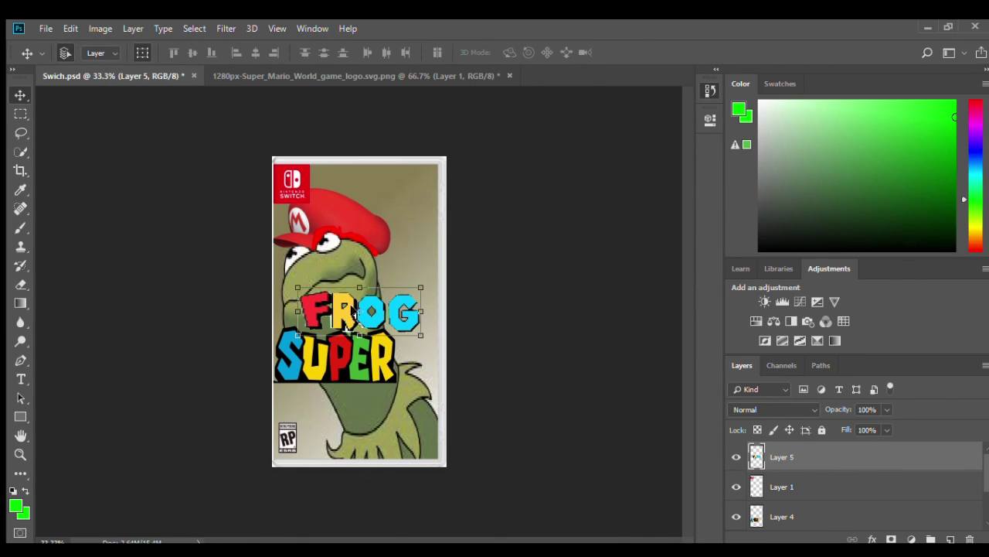
{"action": "key", "text": "ctrl+t"}
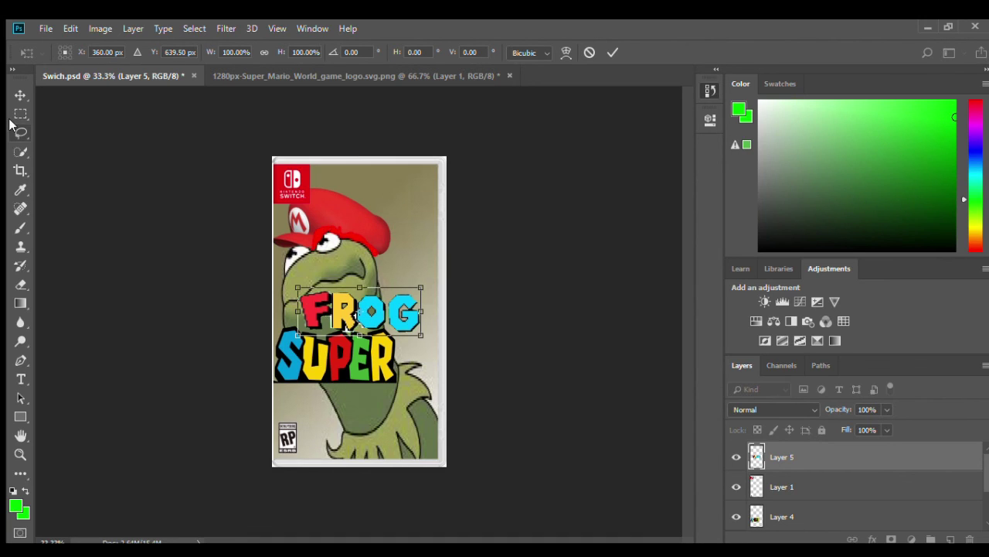
{"action": "key", "text": "Return"}
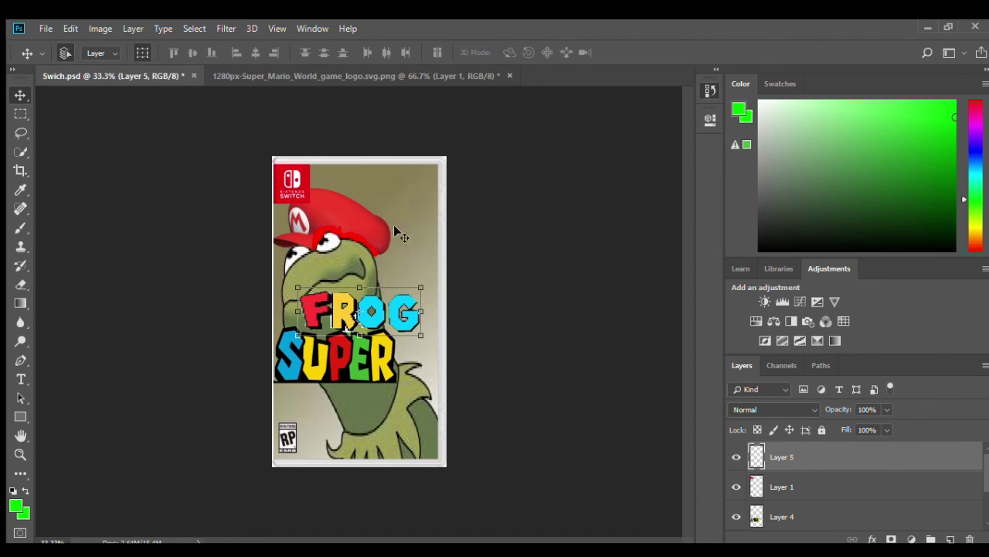
{"action": "left_click_drag", "start_coordinate": [428, 344], "coordinate": [384, 309]}
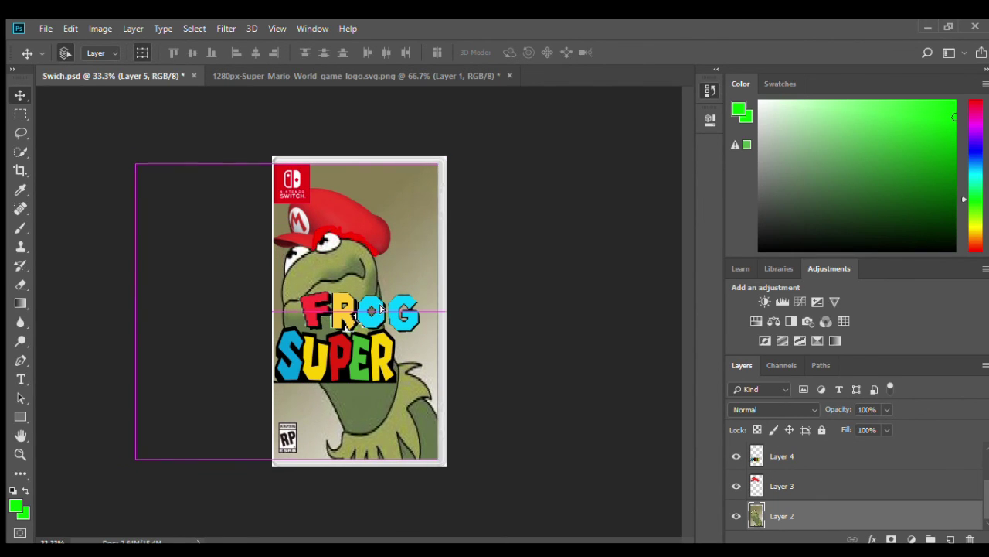
{"action": "left_click", "coordinate": [799, 486]}
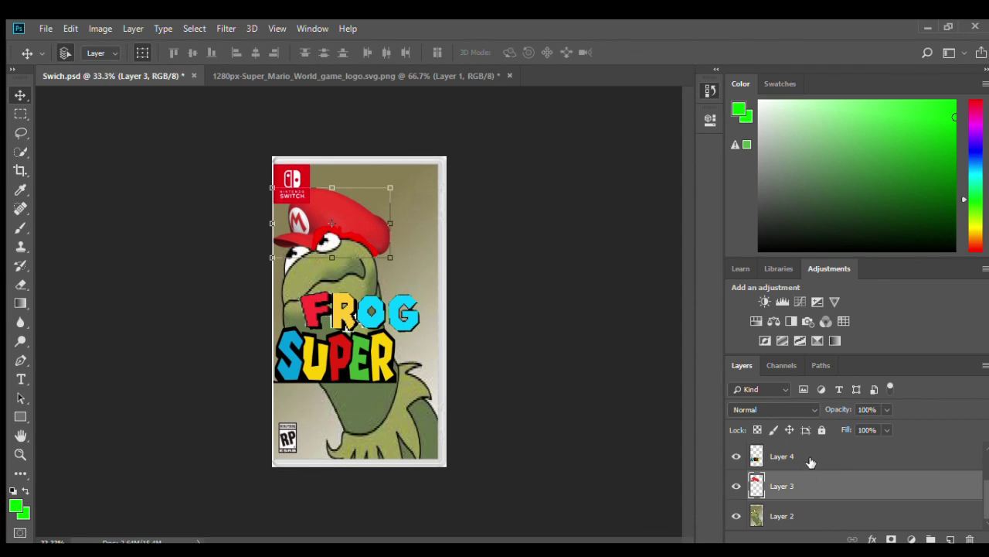
{"action": "left_click", "coordinate": [808, 460]}
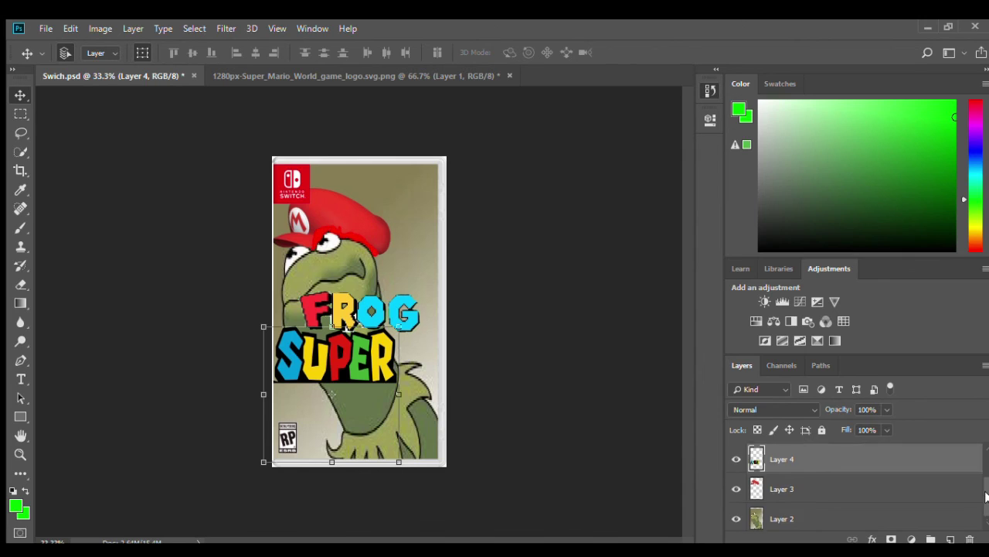
- Move FROG (Layer 5) below SUPER and squash it to about 82% × 73%, then return to the logo image
{"action": "left_click_drag", "start_coordinate": [986, 501], "coordinate": [985, 464]}
{"action": "left_click", "coordinate": [812, 461]}
{"action": "left_click_drag", "start_coordinate": [382, 299], "coordinate": [374, 388]}
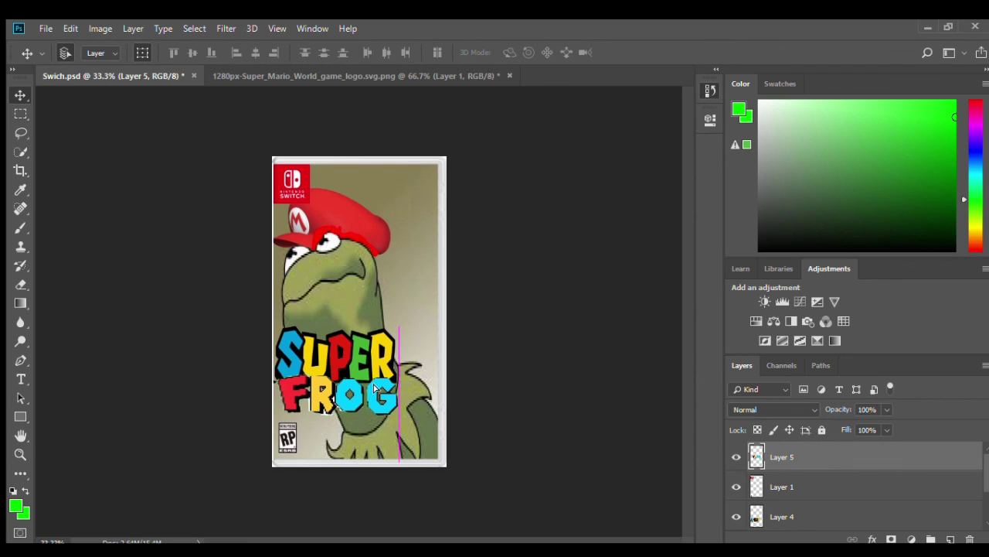
{"action": "left_click_drag", "start_coordinate": [374, 389], "coordinate": [388, 389]}
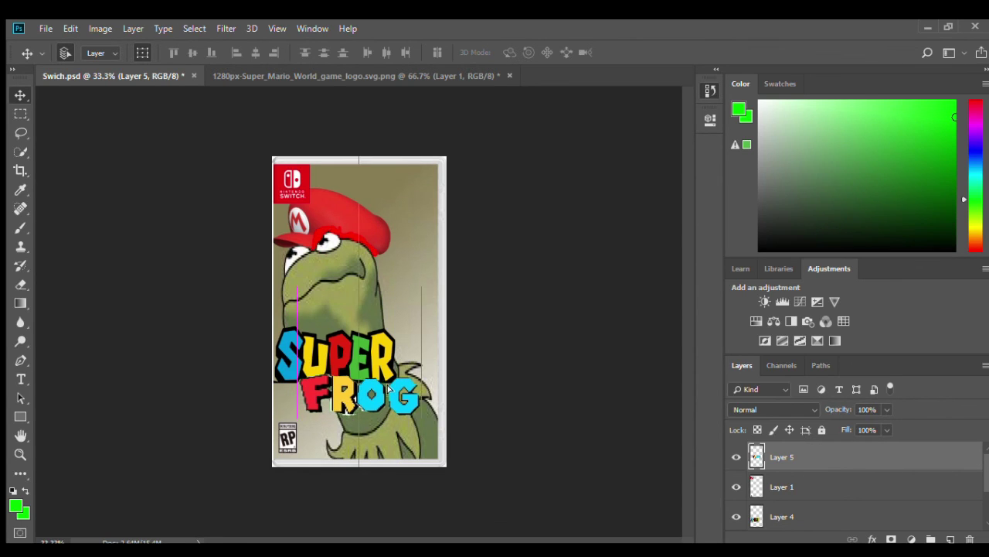
{"action": "left_click_drag", "start_coordinate": [388, 390], "coordinate": [402, 395]}
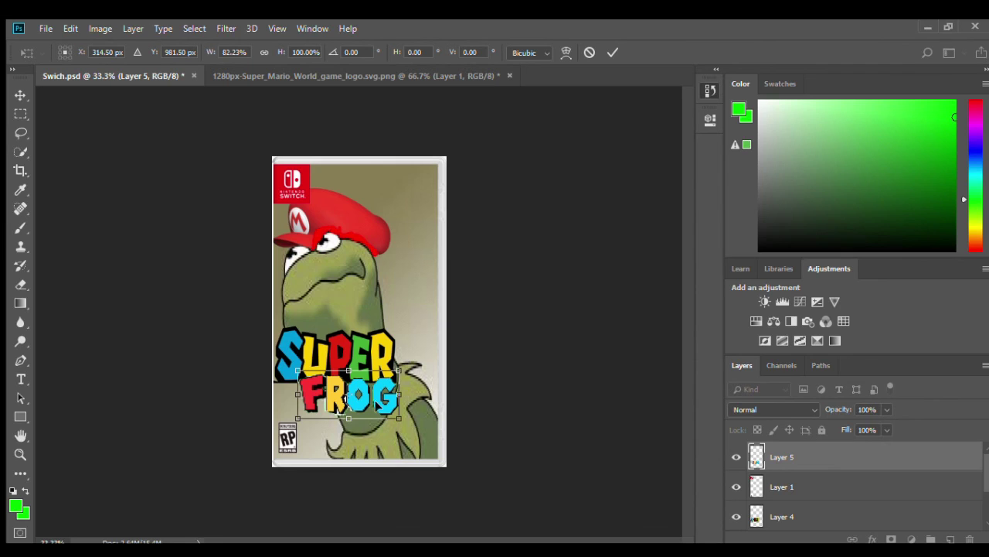
{"action": "left_click_drag", "start_coordinate": [348, 418], "coordinate": [378, 389]}
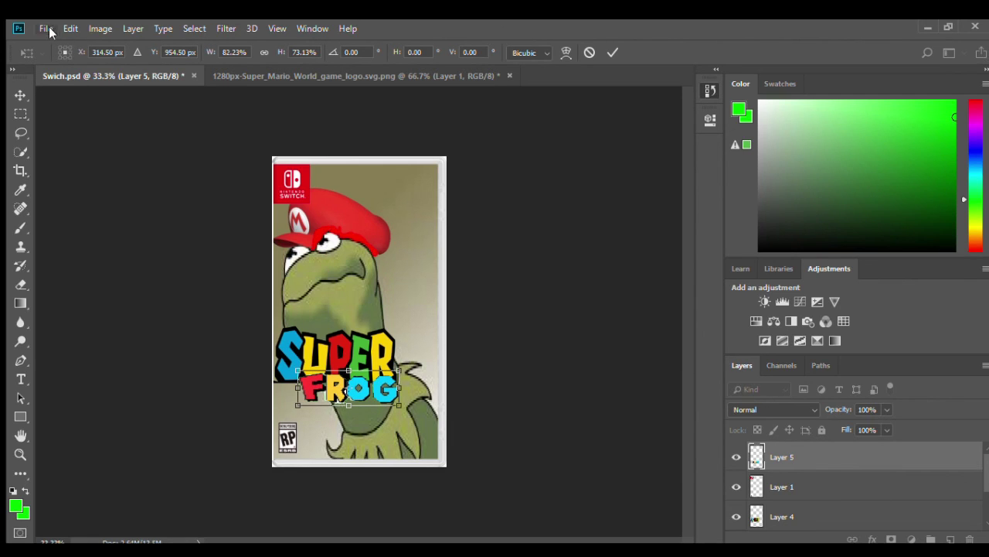
{"action": "left_click", "coordinate": [325, 73]}
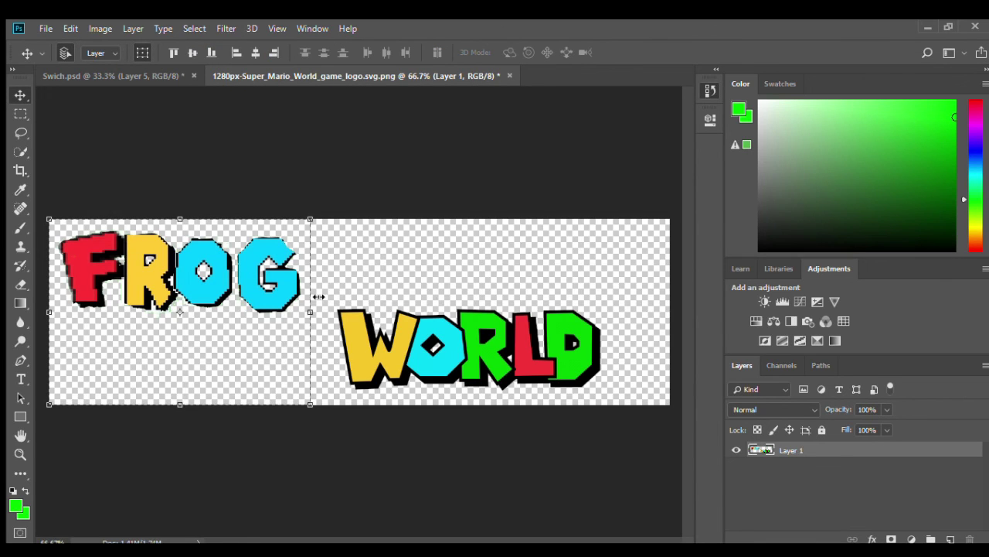
- Apply the pending logo transform and box-select WORLD out to the canvas's right and bottom edges
{"action": "mouse_move", "coordinate": [310, 312]}
{"action": "left_mouse_down"}
{"action": "mouse_move", "coordinate": [298, 322]}
{"action": "mouse_move", "coordinate": [311, 321]}
{"action": "left_mouse_up"}
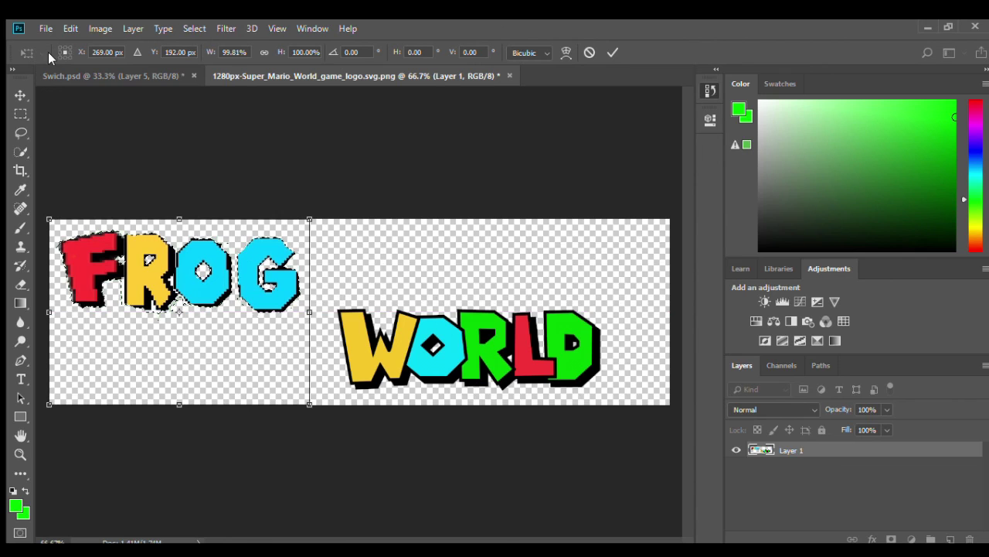
{"action": "left_click", "coordinate": [21, 114]}
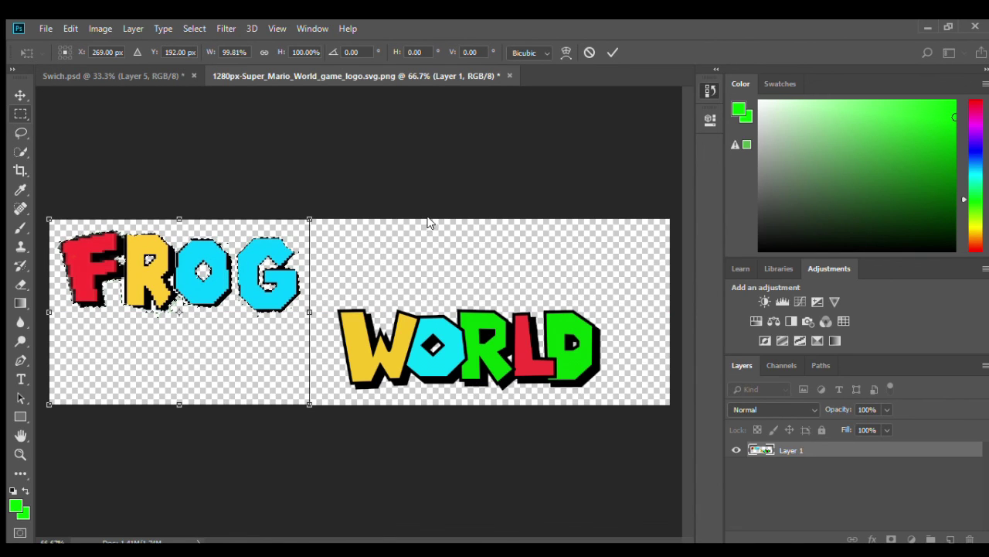
{"action": "key", "text": "Return"}
{"action": "left_click_drag", "start_coordinate": [323, 223], "coordinate": [657, 404]}
{"action": "left_click_drag", "start_coordinate": [717, 477], "coordinate": [725, 479]}
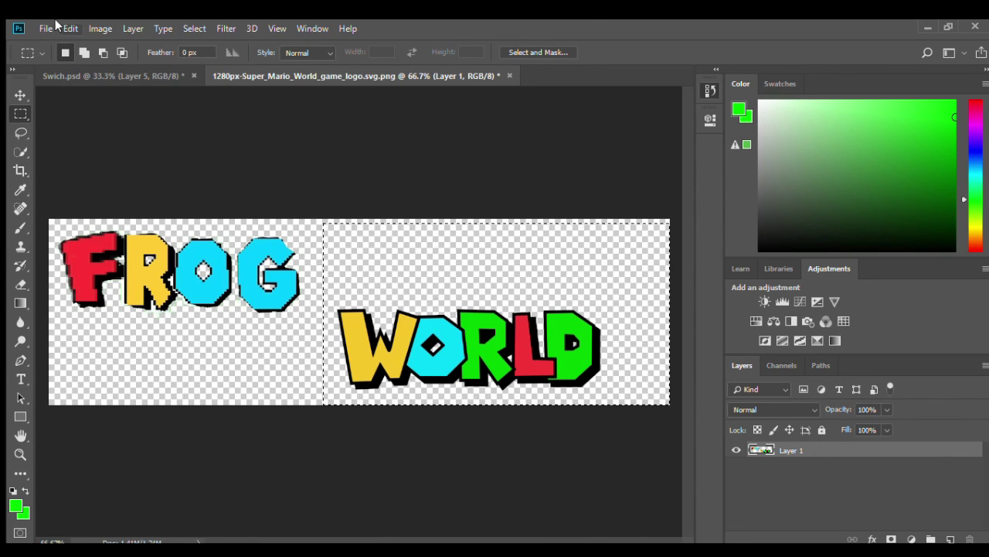
- Paste WORLD onto the Switch cover as a new layer and drag it below SUPER FROG
{"action": "key", "text": "ctrl+Tab"}
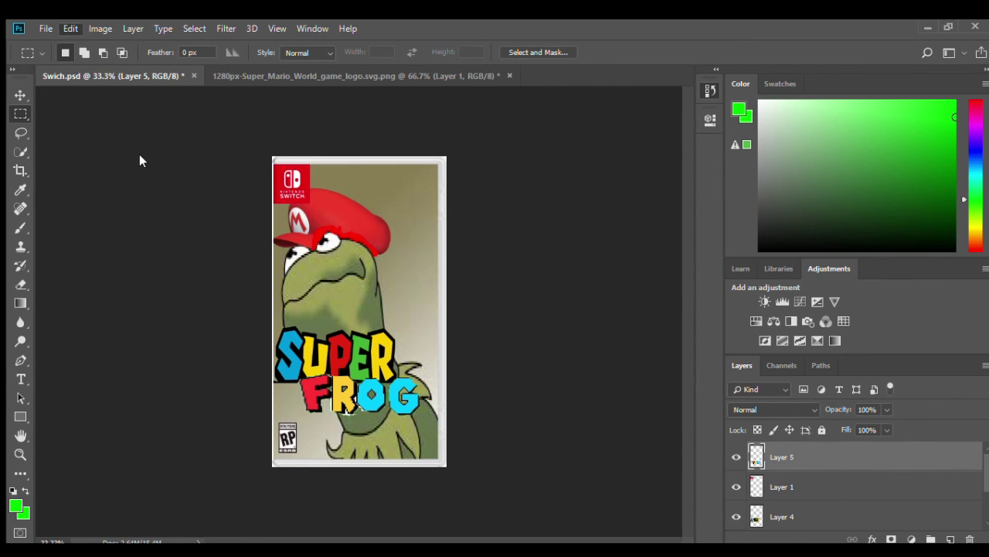
{"action": "key", "text": "ctrl+v"}
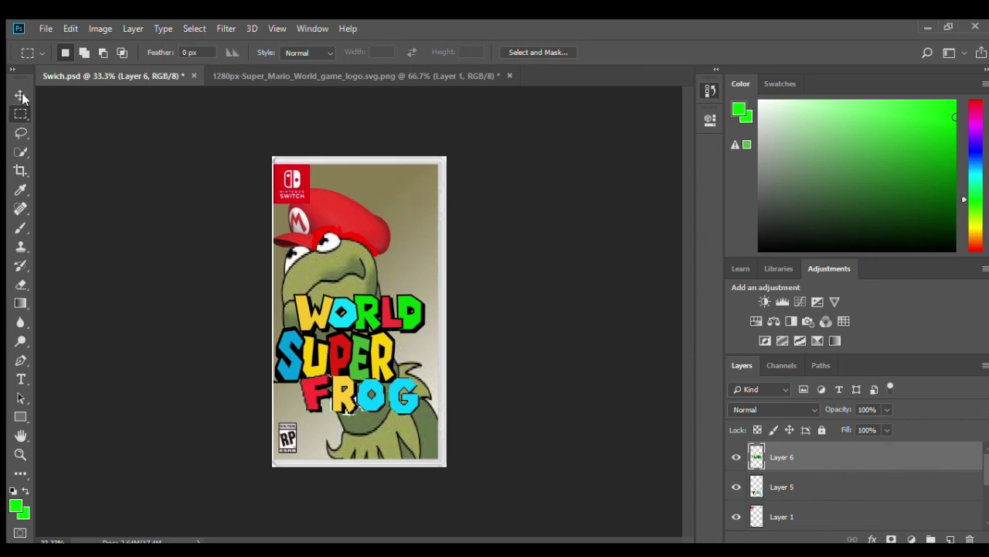
{"action": "left_click", "coordinate": [20, 95]}
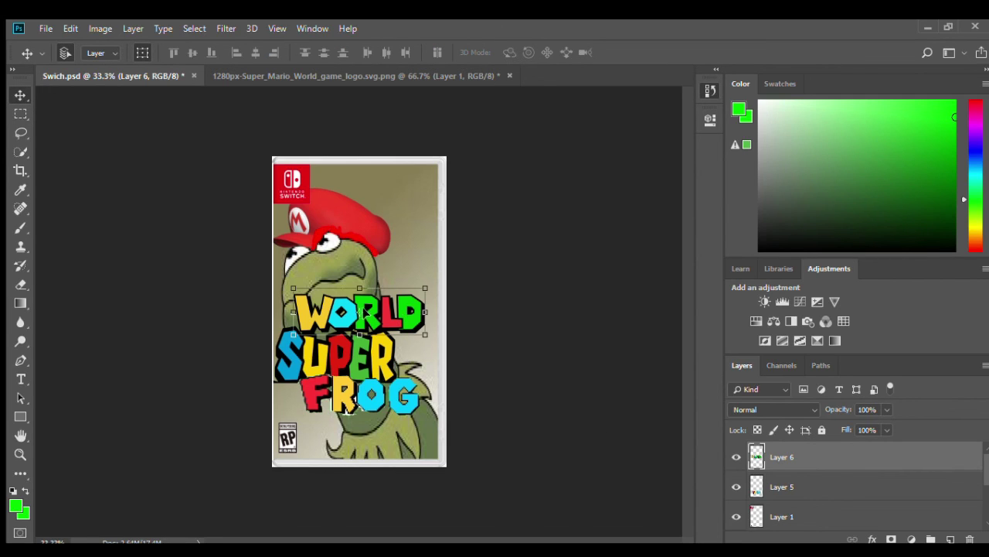
{"action": "mouse_move", "coordinate": [396, 309]}
{"action": "left_mouse_down"}
{"action": "mouse_move", "coordinate": [402, 417]}
{"action": "mouse_move", "coordinate": [421, 425]}
{"action": "left_mouse_up"}
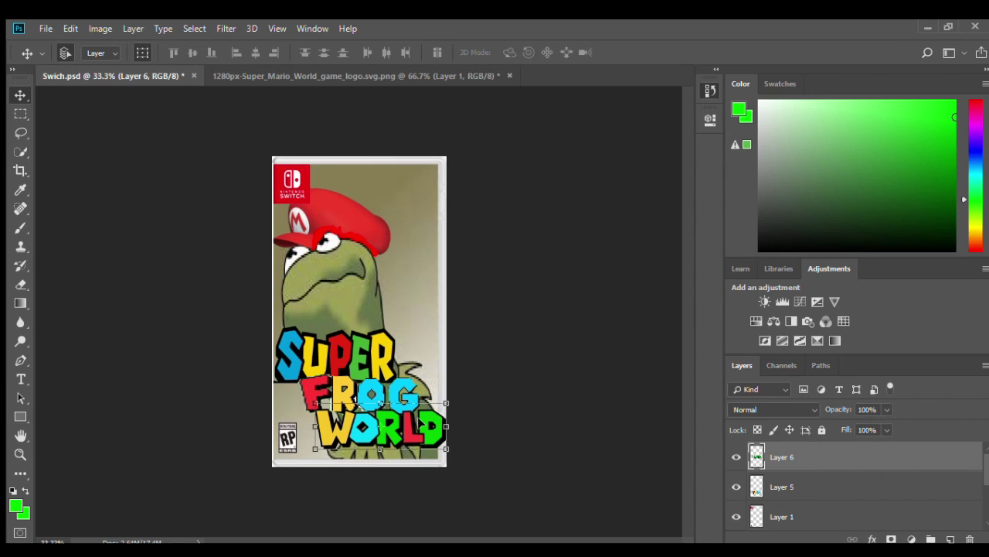
- Scale WORLD to roughly 86% × 87.5% and tuck it just under FROG
{"action": "key", "text": "ctrl+t"}
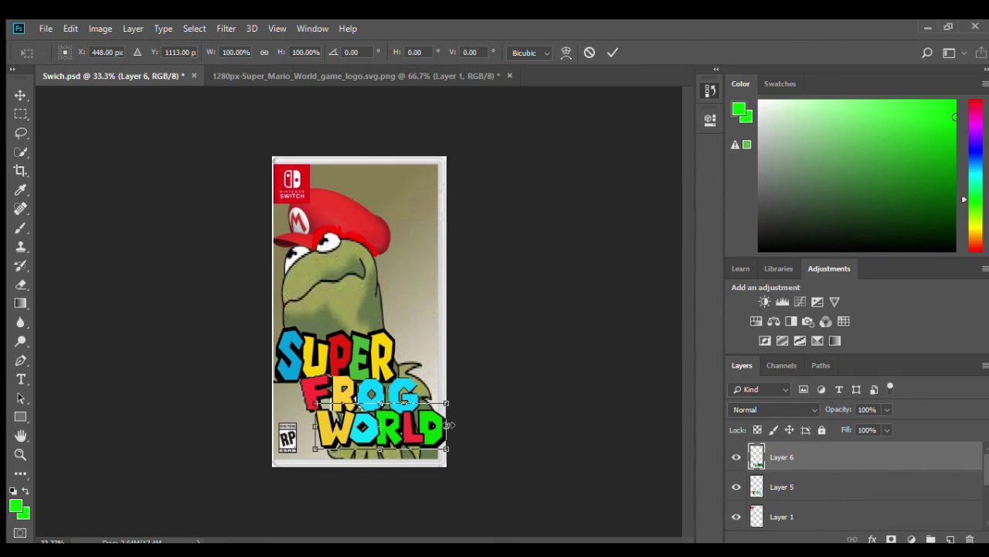
{"action": "left_click_drag", "start_coordinate": [447, 424], "coordinate": [438, 425]}
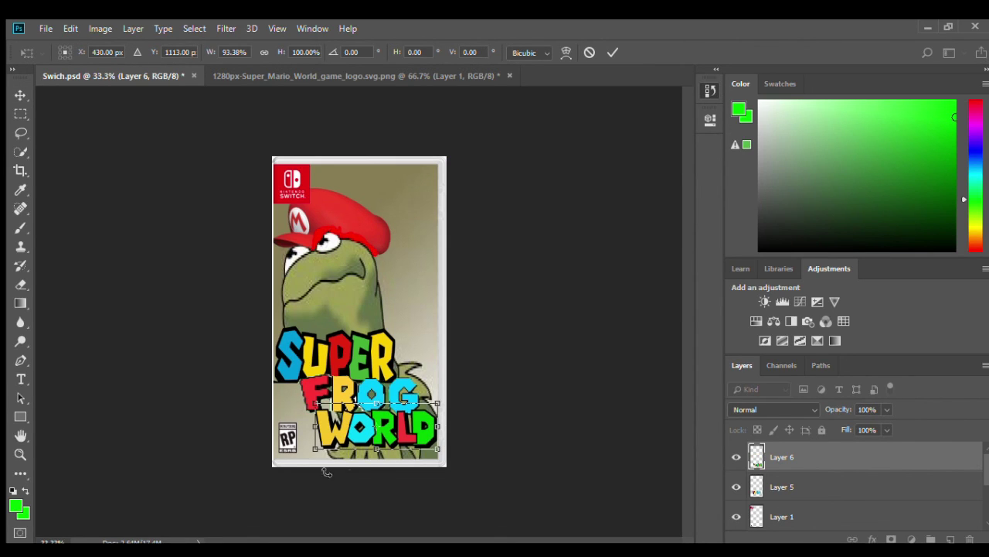
{"action": "left_click_drag", "start_coordinate": [314, 425], "coordinate": [325, 425]}
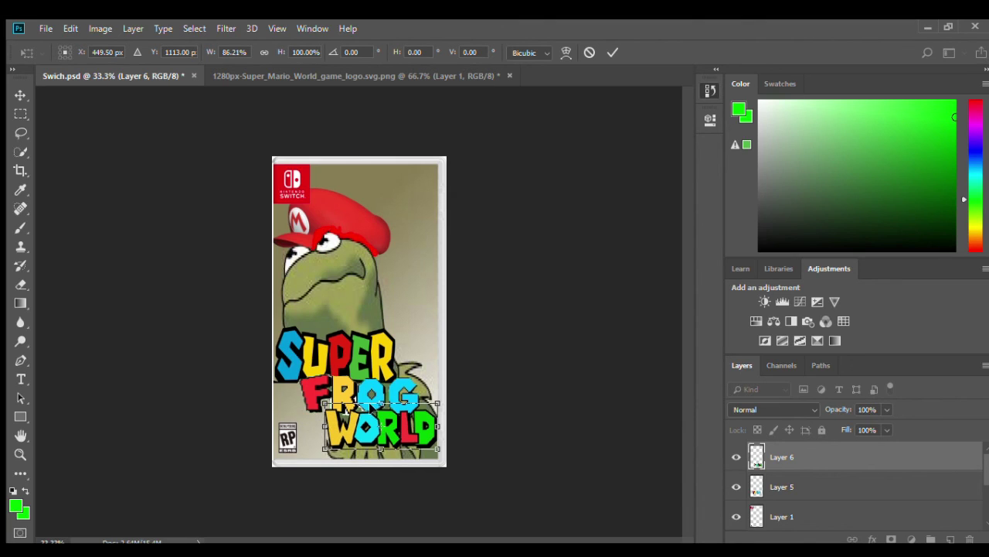
{"action": "left_click_drag", "start_coordinate": [382, 405], "coordinate": [383, 411]}
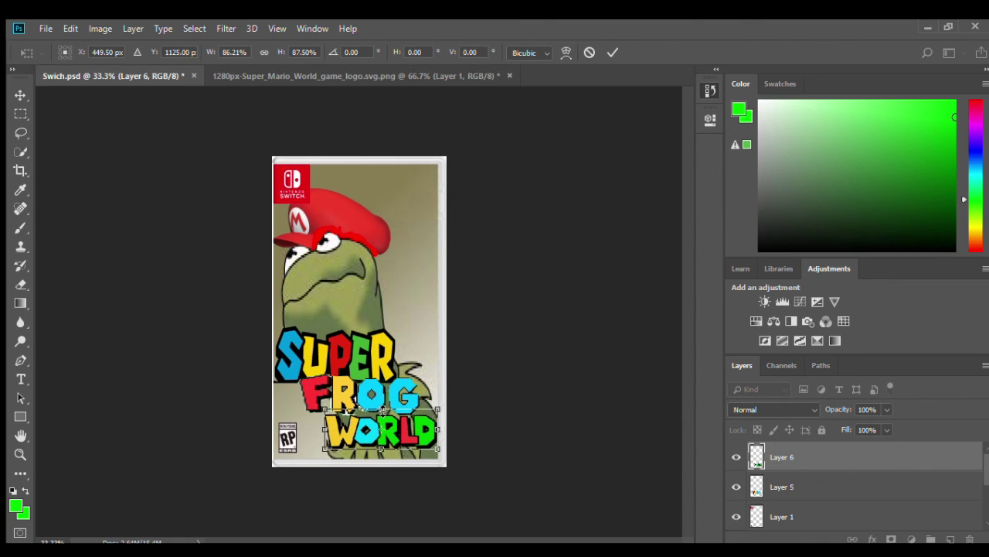
{"action": "left_click_drag", "start_coordinate": [346, 412], "coordinate": [346, 407]}
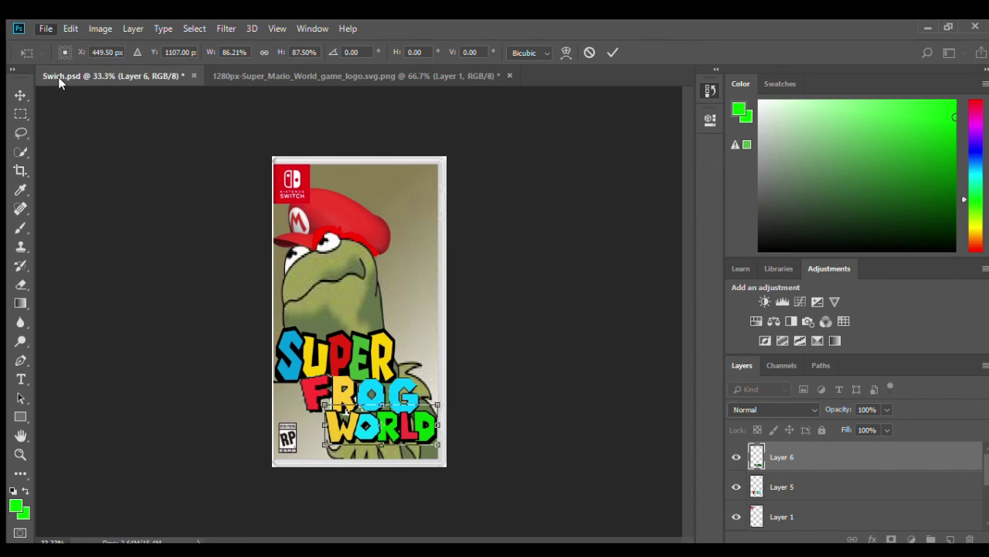
{"action": "left_click", "coordinate": [21, 95]}
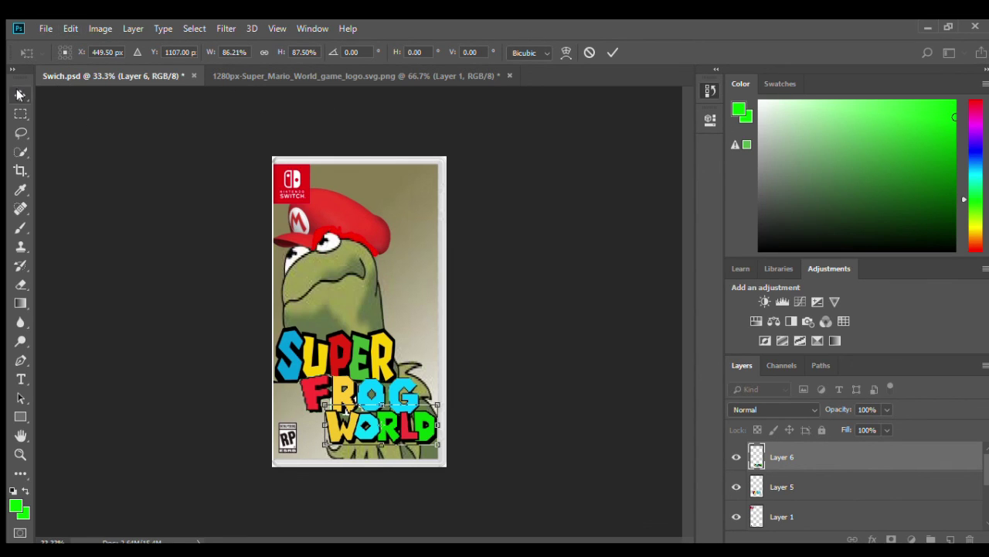
- Commit the FROG WORLD resize and marquee-select the lower WWII part of the Call of Duty logo
{"action": "key", "text": "Return"}
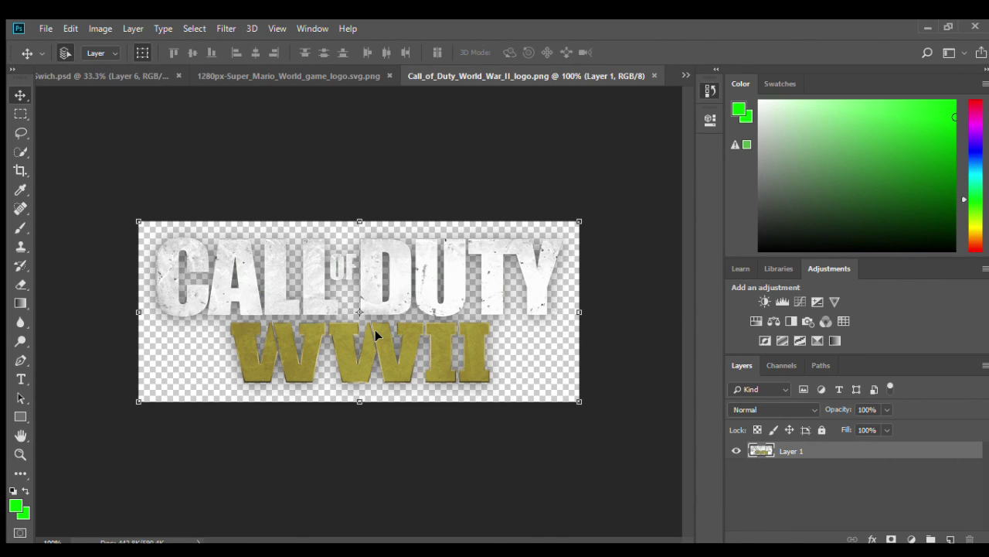
{"action": "left_click", "coordinate": [21, 113]}
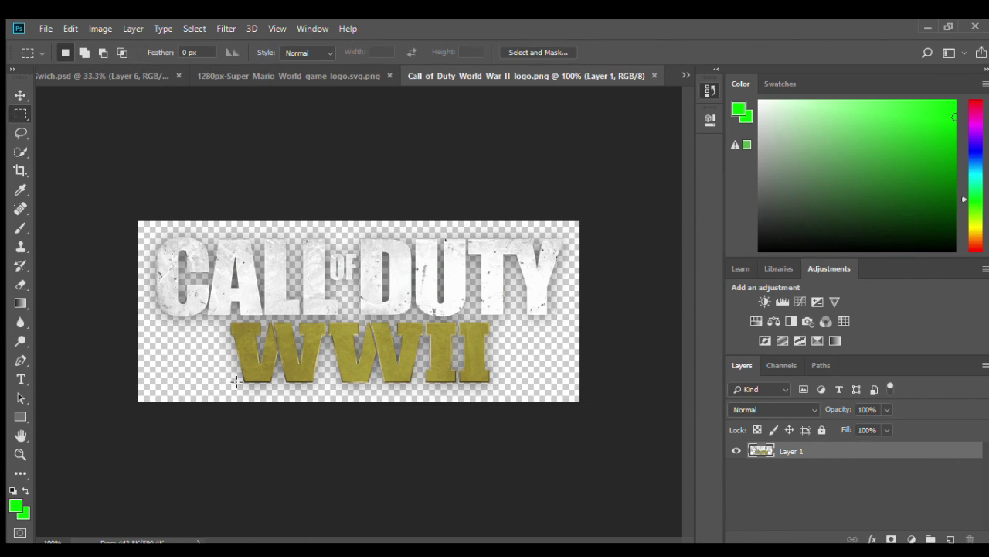
{"action": "left_click_drag", "start_coordinate": [137, 316], "coordinate": [622, 441]}
- Paste the WWII lettering onto Swich.psd as a trial, then delete that layer
{"action": "left_click", "coordinate": [116, 74]}
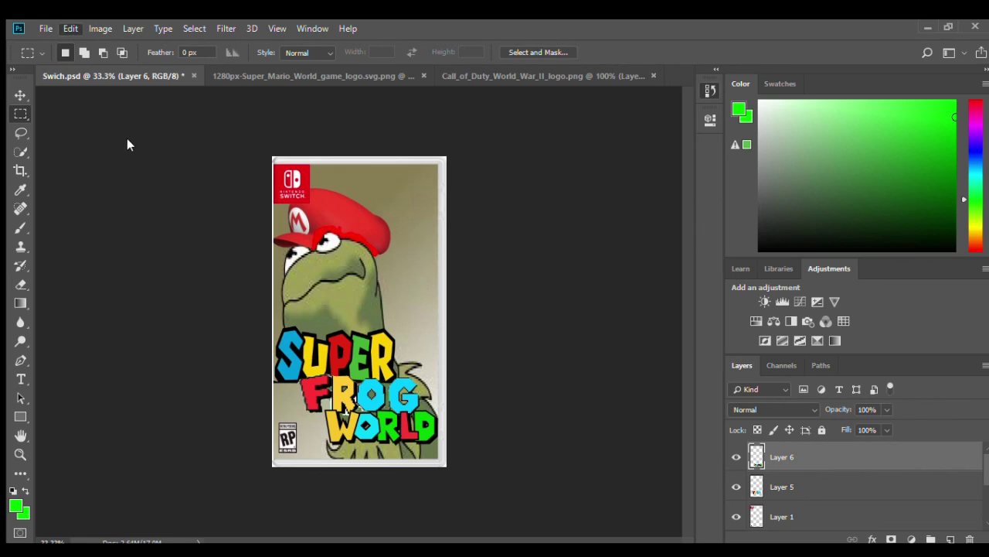
{"action": "key", "text": "ctrl+v"}
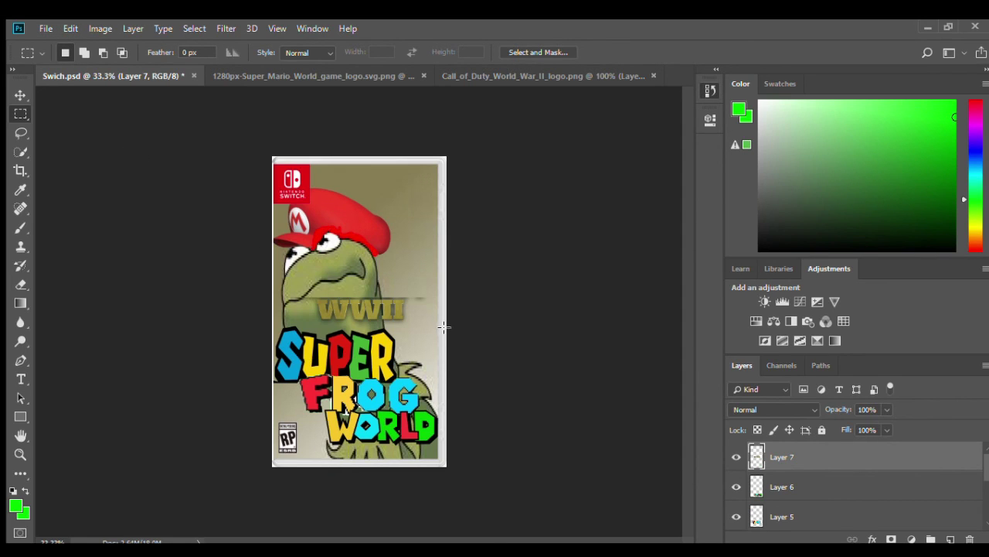
{"action": "left_click", "coordinate": [248, 76]}
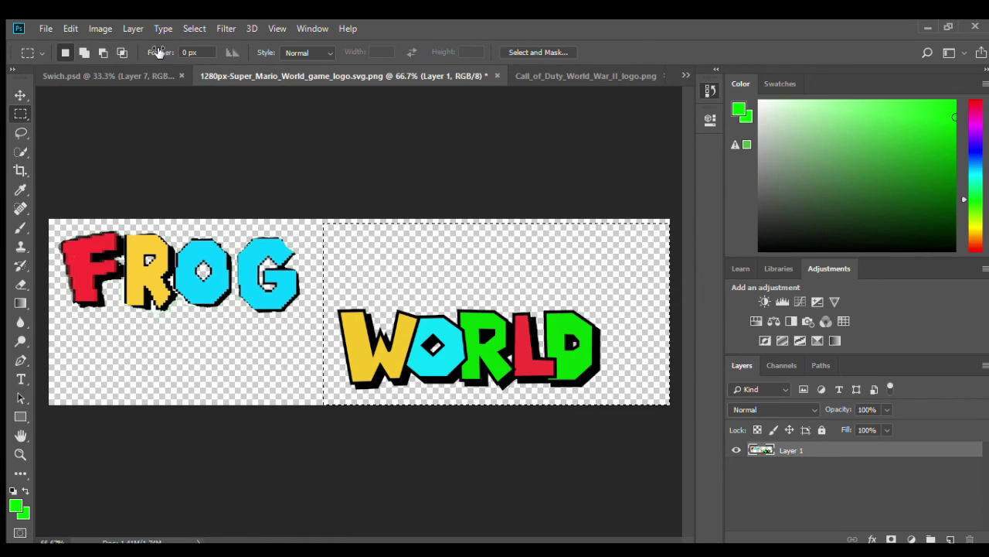
{"action": "left_click", "coordinate": [116, 75]}
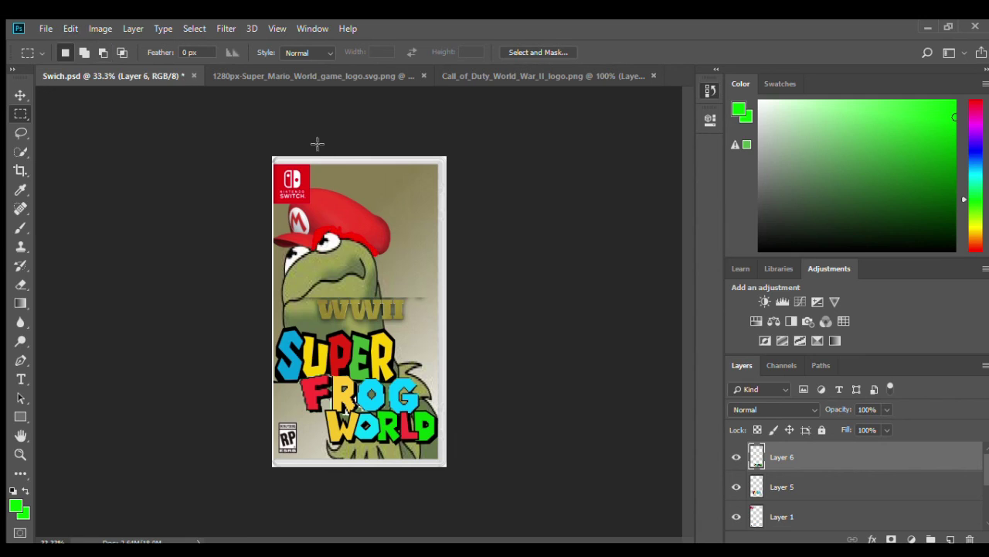
{"action": "key", "text": "Delete"}
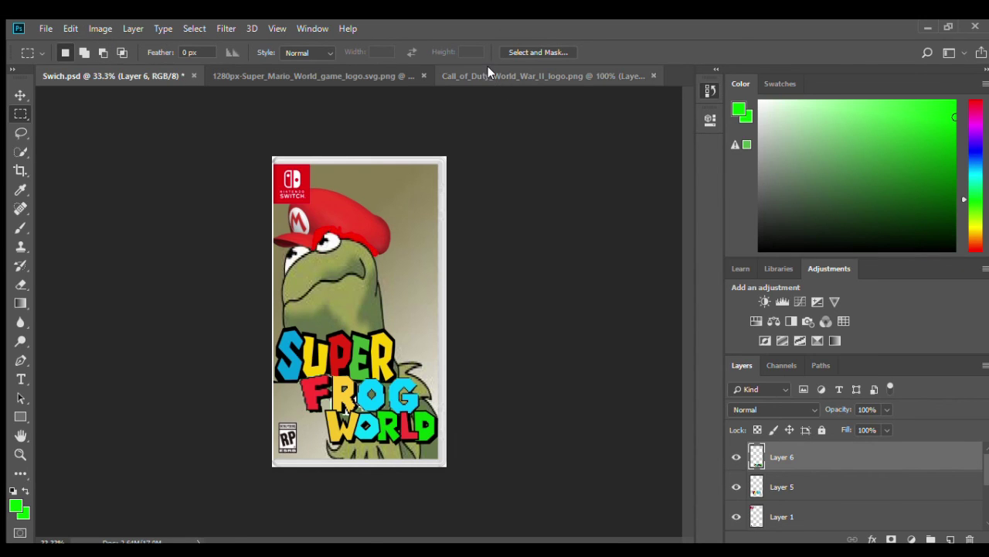
- Select a wide area around WWII in the Call of Duty logo, paste it onto the cover, then delete it
{"action": "left_click", "coordinate": [495, 76]}
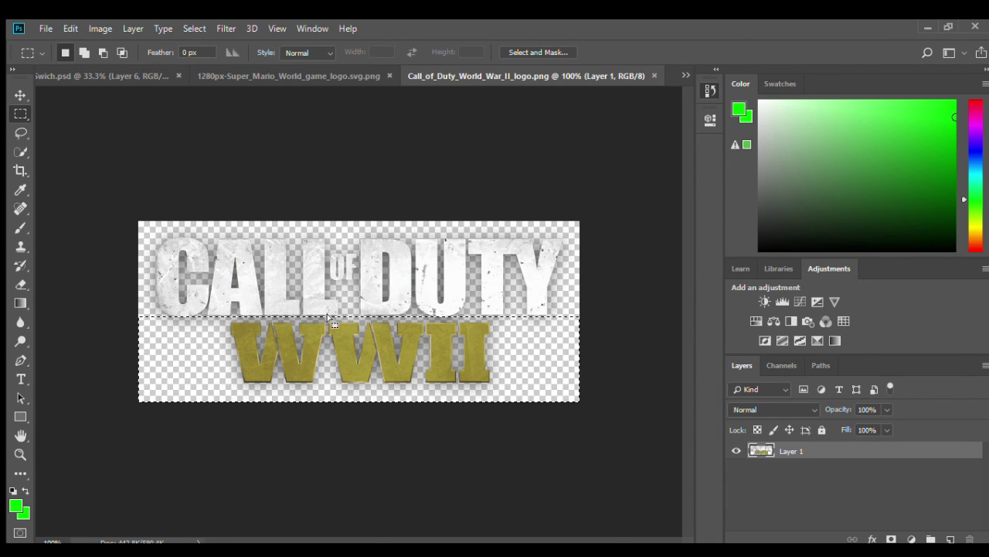
{"action": "left_click", "coordinate": [201, 328]}
{"action": "left_click_drag", "start_coordinate": [137, 323], "coordinate": [520, 419]}
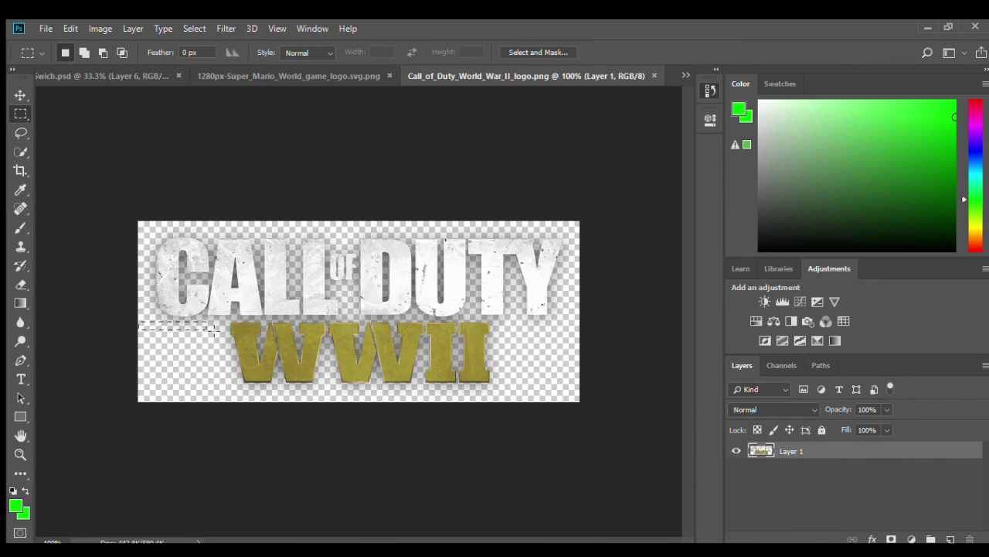
{"action": "left_click_drag", "start_coordinate": [520, 419], "coordinate": [626, 415]}
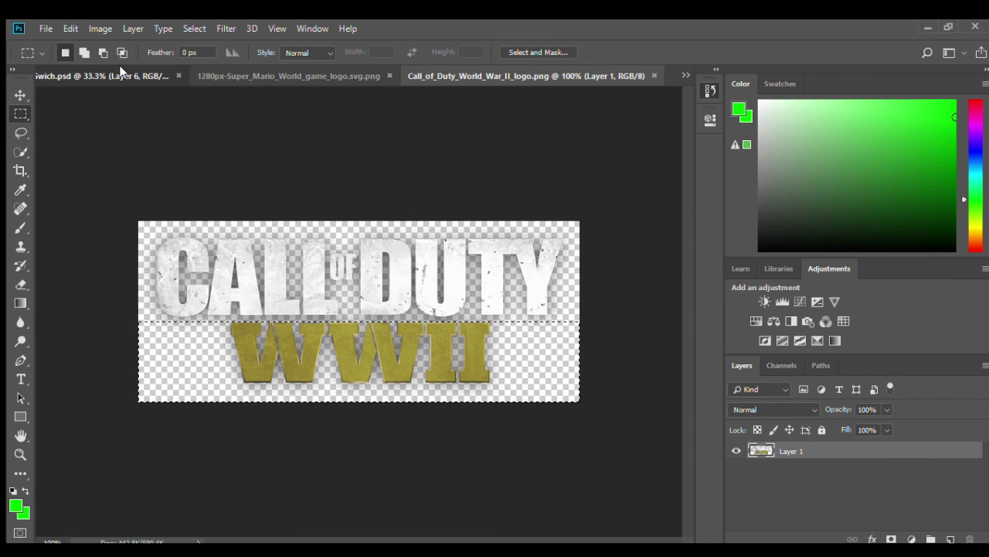
{"action": "left_click", "coordinate": [100, 76]}
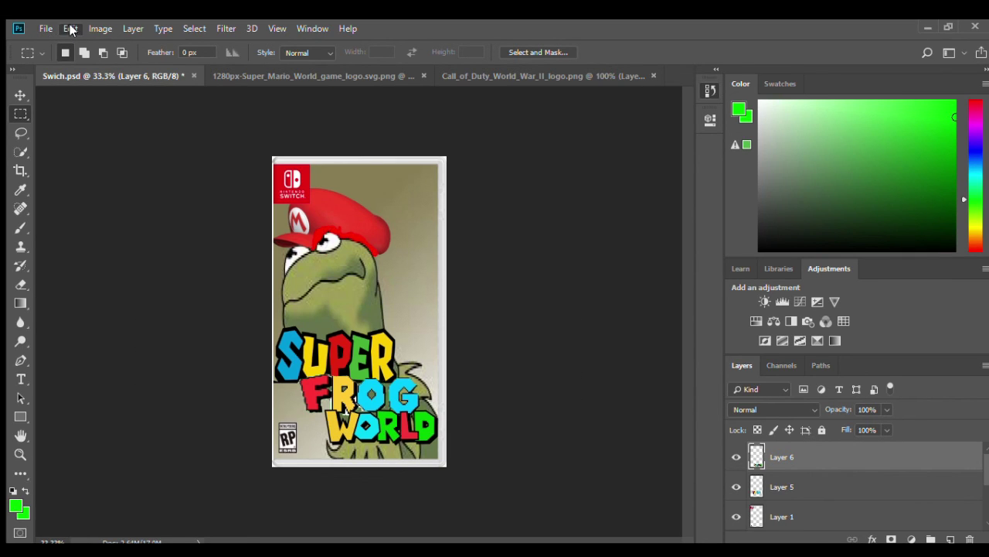
{"action": "key", "text": "ctrl+v"}
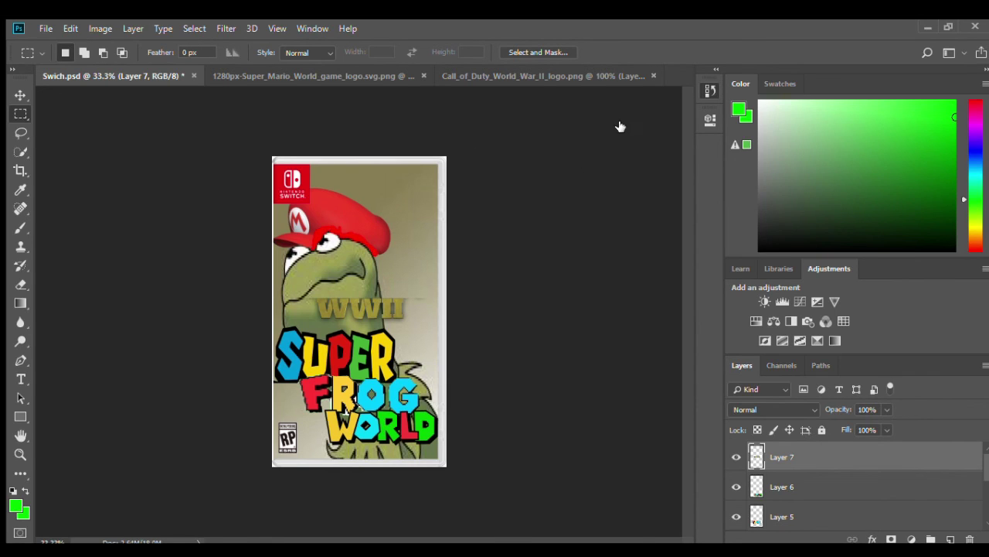
{"action": "key", "text": "Delete"}
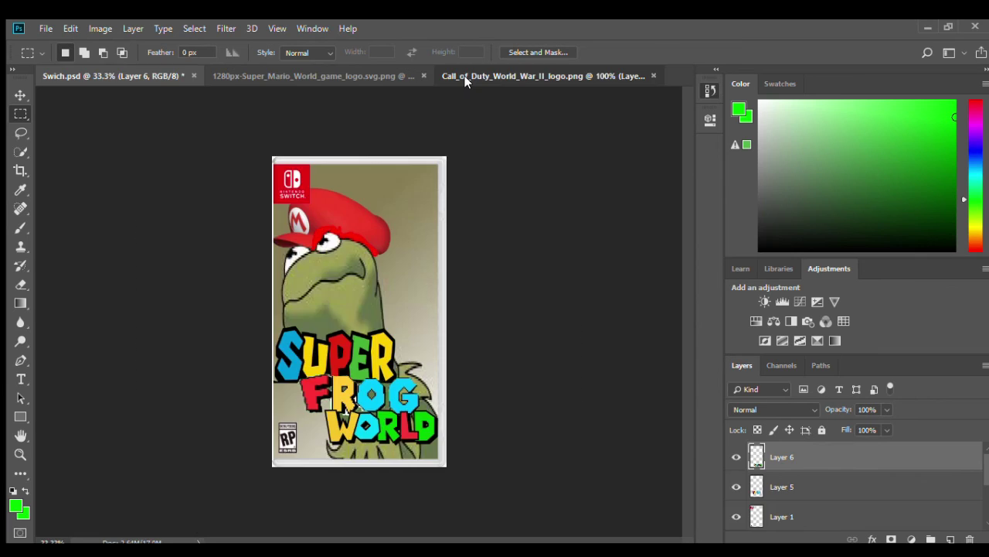
- Reselect just the WWII lettering tightly and paste it onto the cover as Layer 7
{"action": "left_click", "coordinate": [464, 76]}
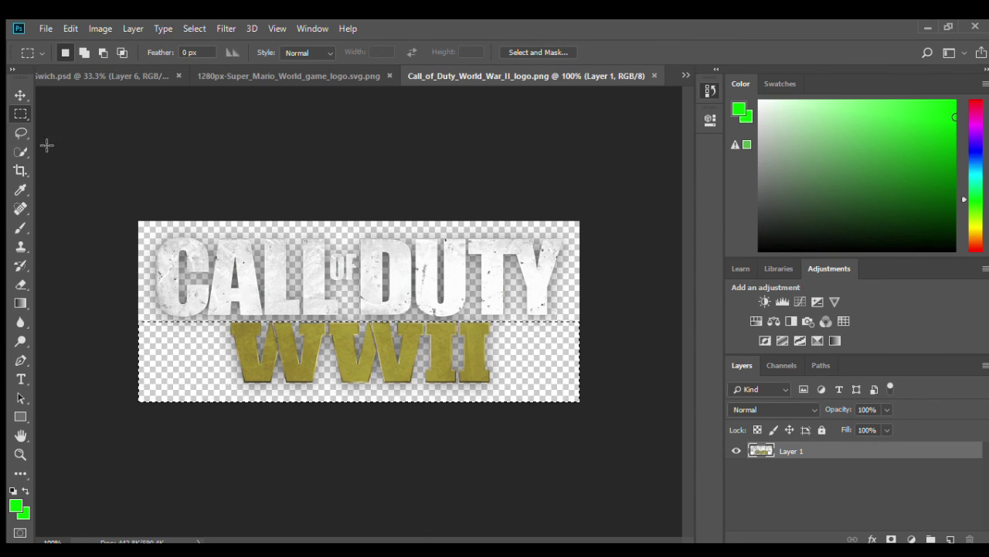
{"action": "left_click", "coordinate": [219, 350]}
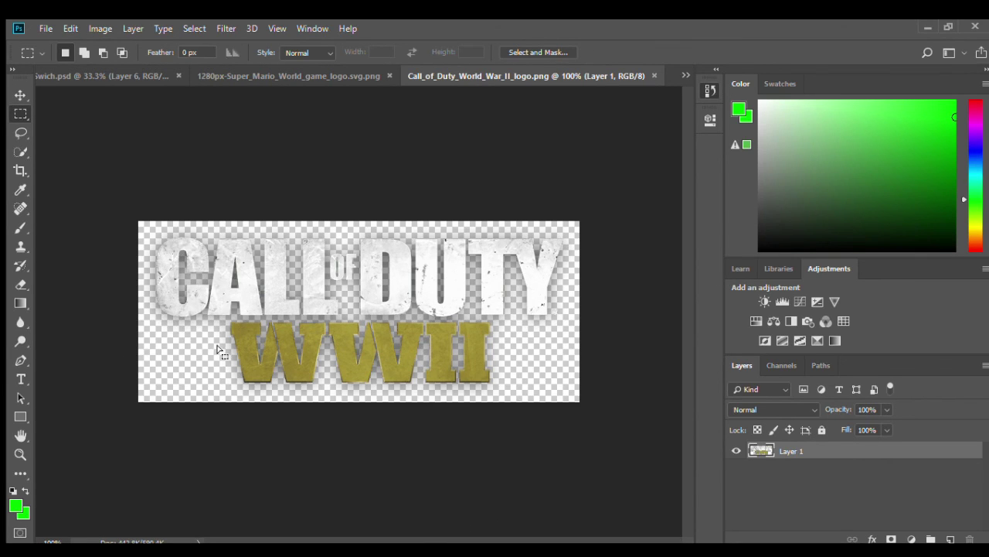
{"action": "left_click_drag", "start_coordinate": [230, 323], "coordinate": [491, 528]}
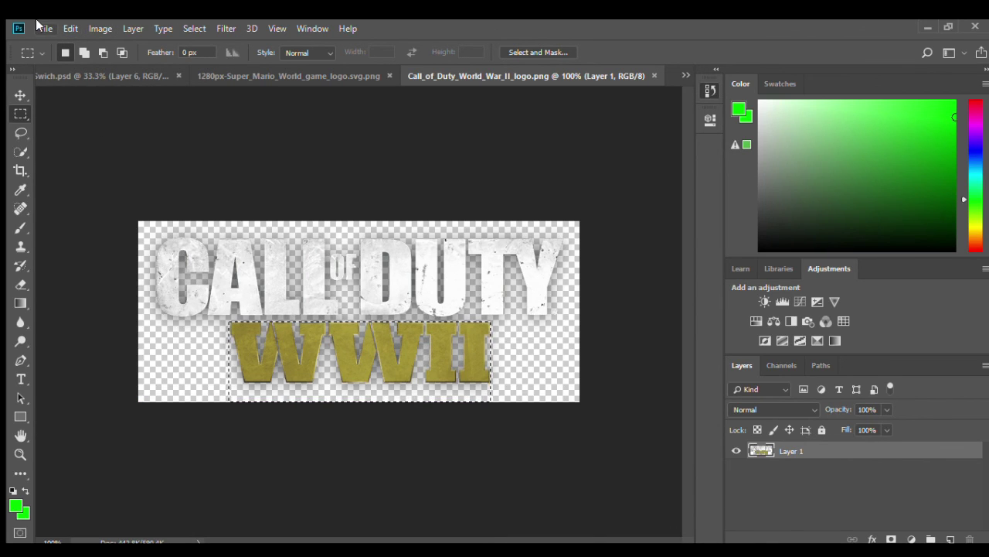
{"action": "left_click", "coordinate": [123, 72]}
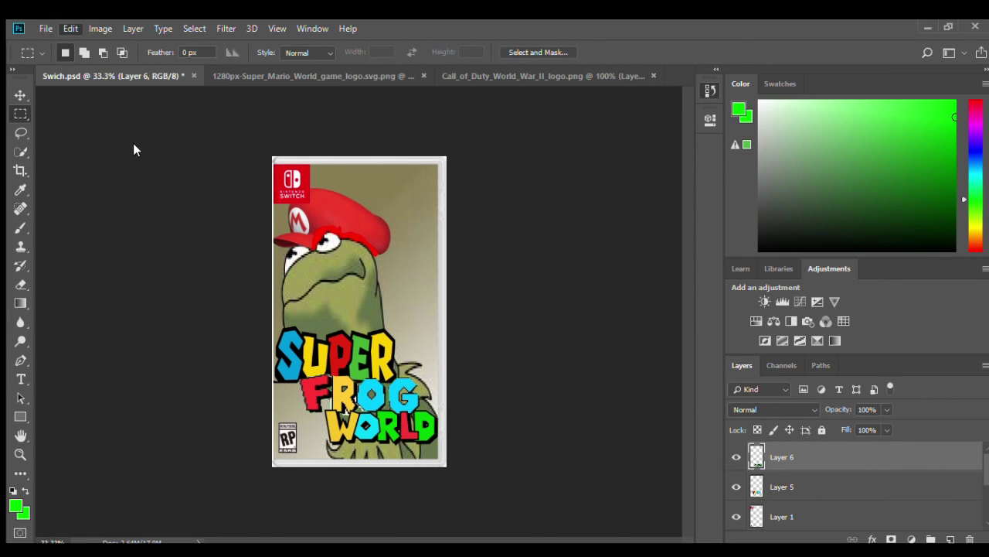
{"action": "key", "text": "ctrl+v"}
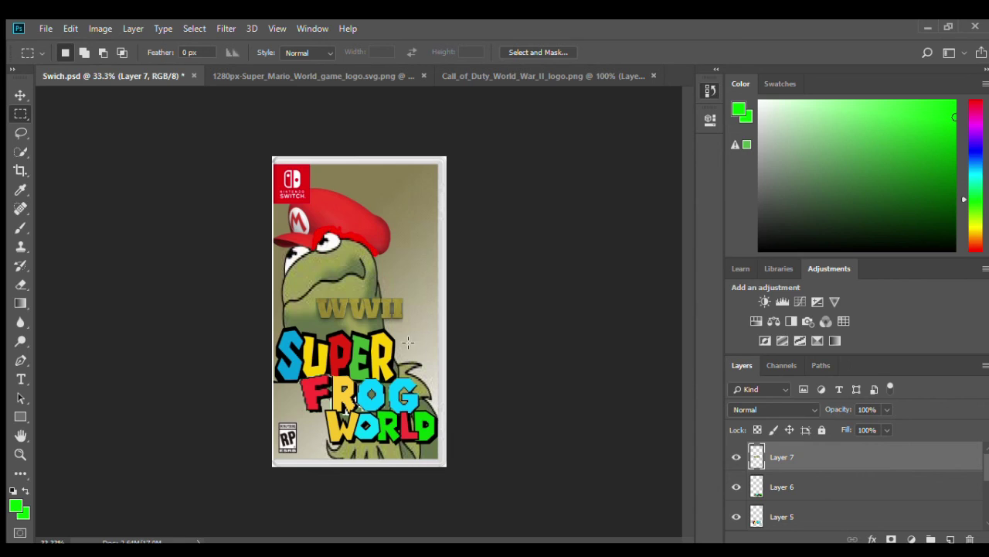
- Drag the WWII lettering up to the cover's top-right area
{"action": "key", "text": "v"}
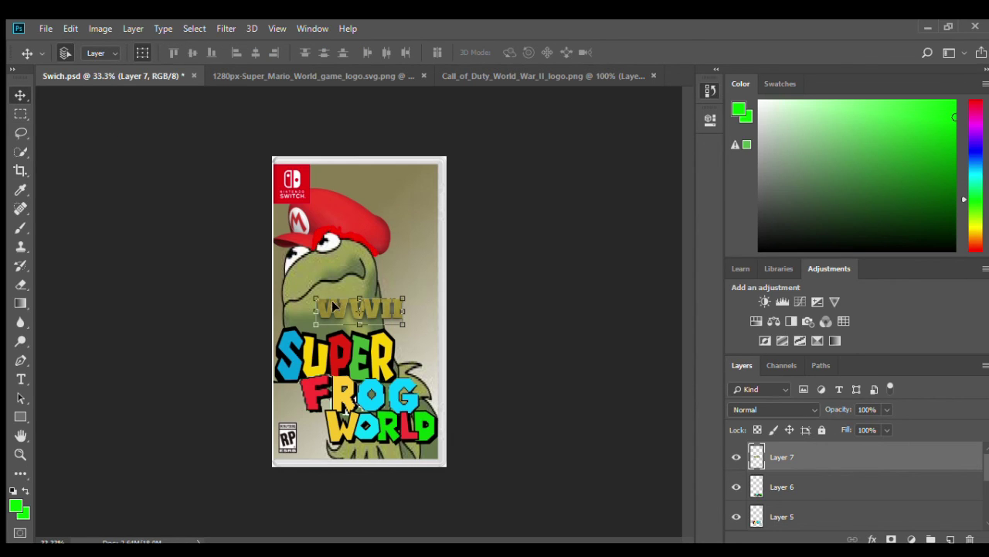
{"action": "mouse_move", "coordinate": [340, 303]}
{"action": "left_mouse_down"}
{"action": "mouse_move", "coordinate": [368, 195]}
{"action": "mouse_move", "coordinate": [323, 170]}
{"action": "left_mouse_up"}
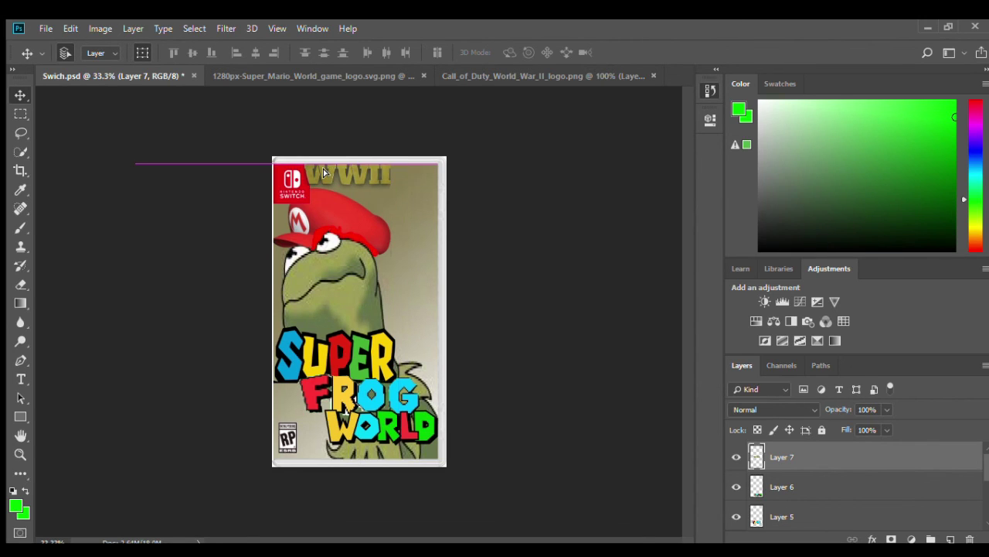
{"action": "left_click_drag", "start_coordinate": [323, 171], "coordinate": [326, 174]}
- Stretch WWII taller with Free Transform and settle it over the red cap
{"action": "key", "text": "ctrl+t"}
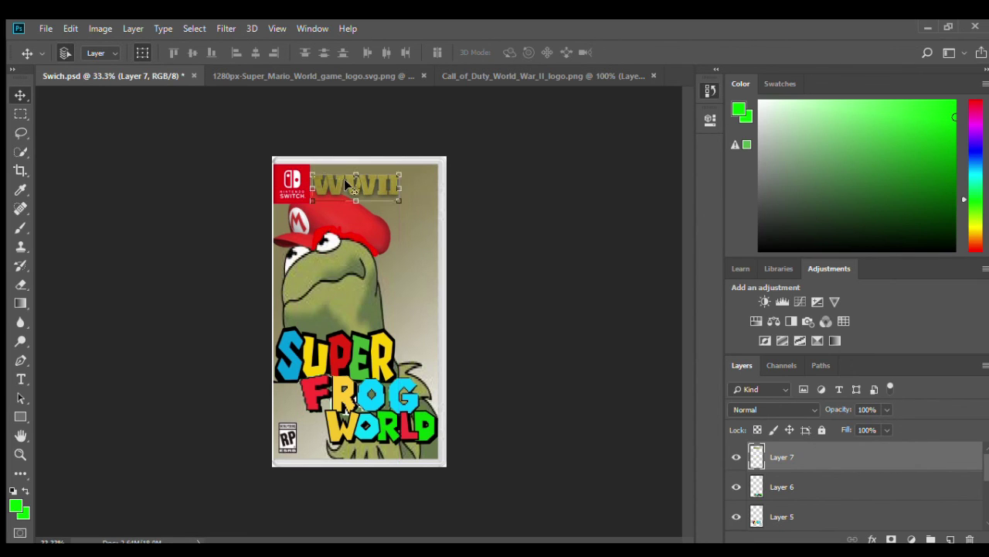
{"action": "left_click_drag", "start_coordinate": [355, 177], "coordinate": [356, 177]}
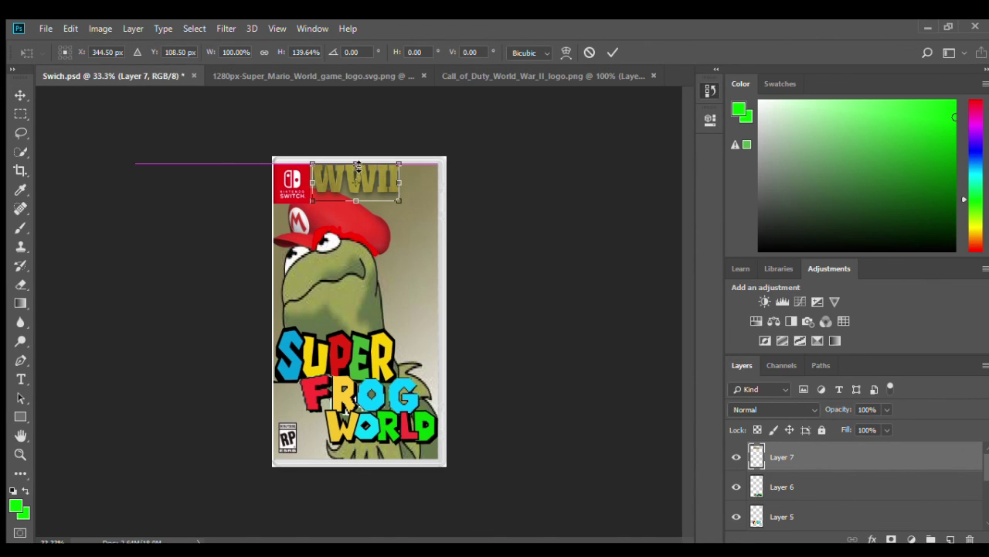
{"action": "mouse_move", "coordinate": [336, 189]}
{"action": "left_mouse_down"}
{"action": "mouse_move", "coordinate": [379, 203]}
{"action": "mouse_move", "coordinate": [358, 182]}
{"action": "mouse_move", "coordinate": [343, 187]}
{"action": "mouse_move", "coordinate": [390, 165]}
{"action": "left_mouse_up"}
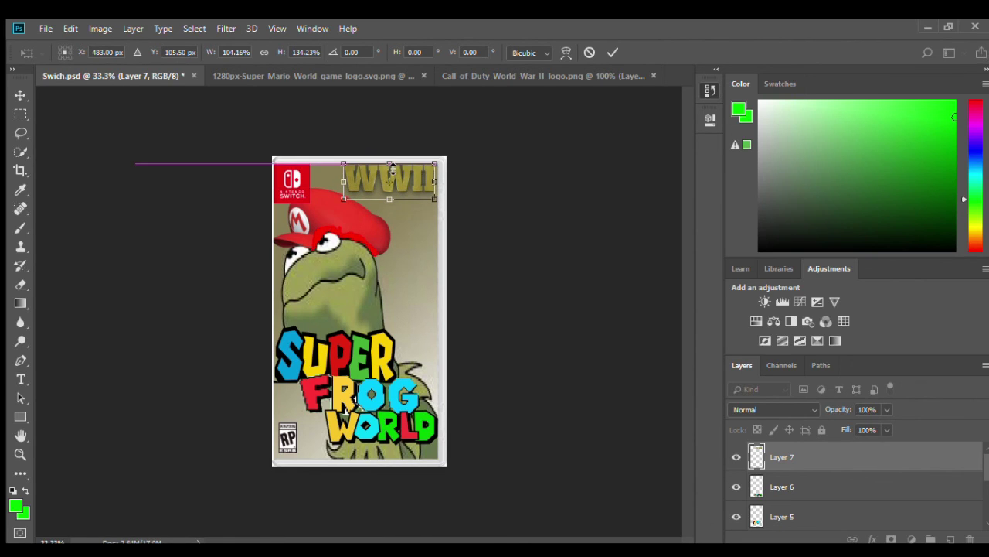
{"action": "mouse_move", "coordinate": [389, 200]}
{"action": "left_mouse_down"}
{"action": "mouse_move", "coordinate": [365, 183]}
{"action": "mouse_move", "coordinate": [375, 183]}
{"action": "left_mouse_up"}
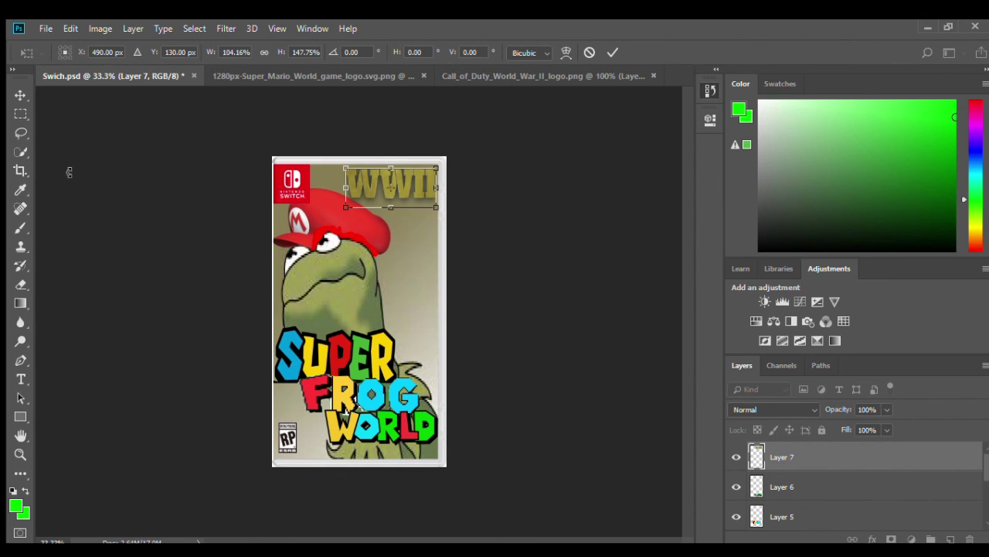
{"action": "left_click", "coordinate": [20, 95]}
- Commit the WWII resize, deselect all layers, and save Swich.psd
{"action": "key", "text": "Return"}
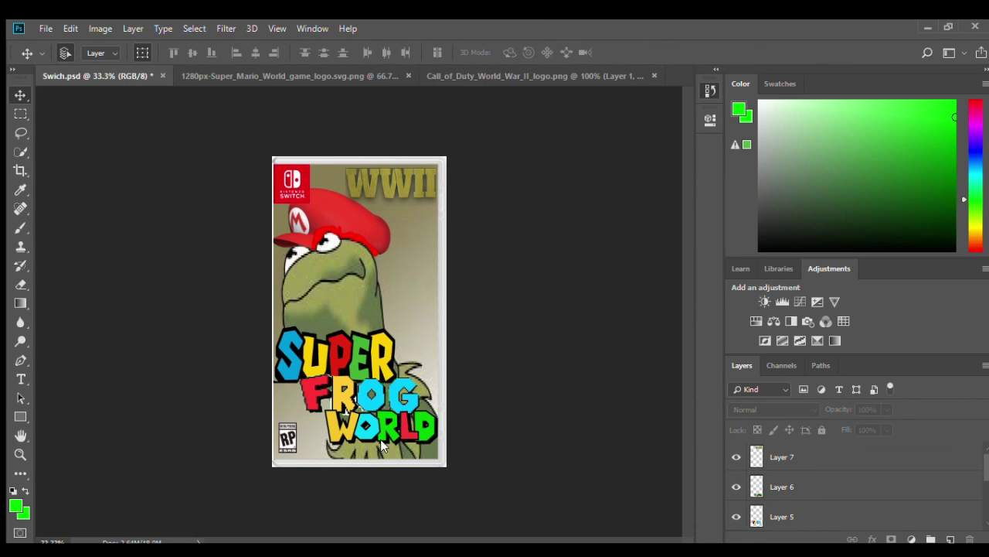
{"action": "left_click", "coordinate": [545, 292]}
{"action": "key", "text": "ctrl+s"}
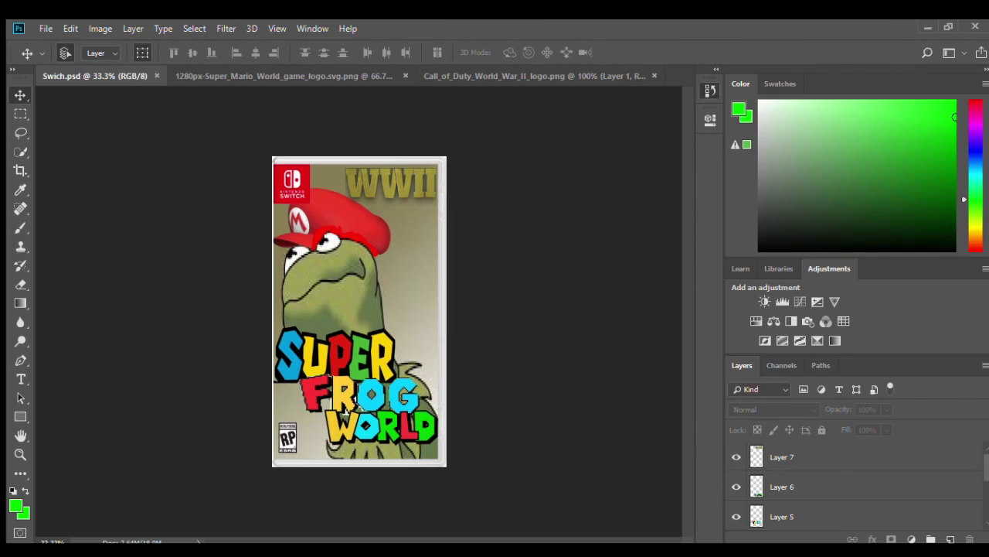